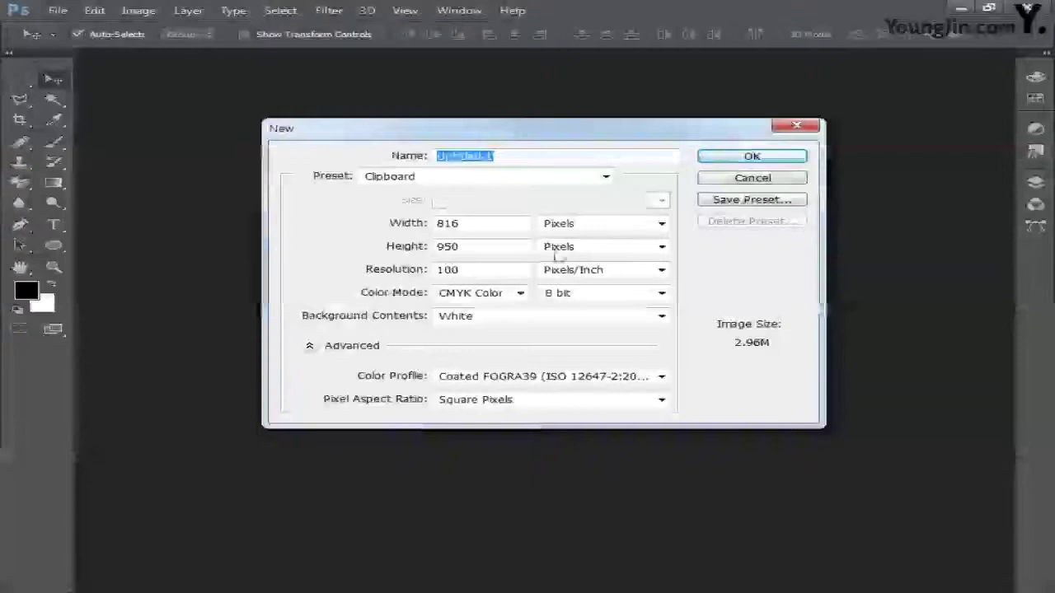
# Step: Create a new document 161 mm wide and 251 mm high, at 100 pixels/inch in CMYK Color mode
pyautogui.moveTo(506, 226); pyautogui.dragTo(172, 239)
pyautogui.write('161')
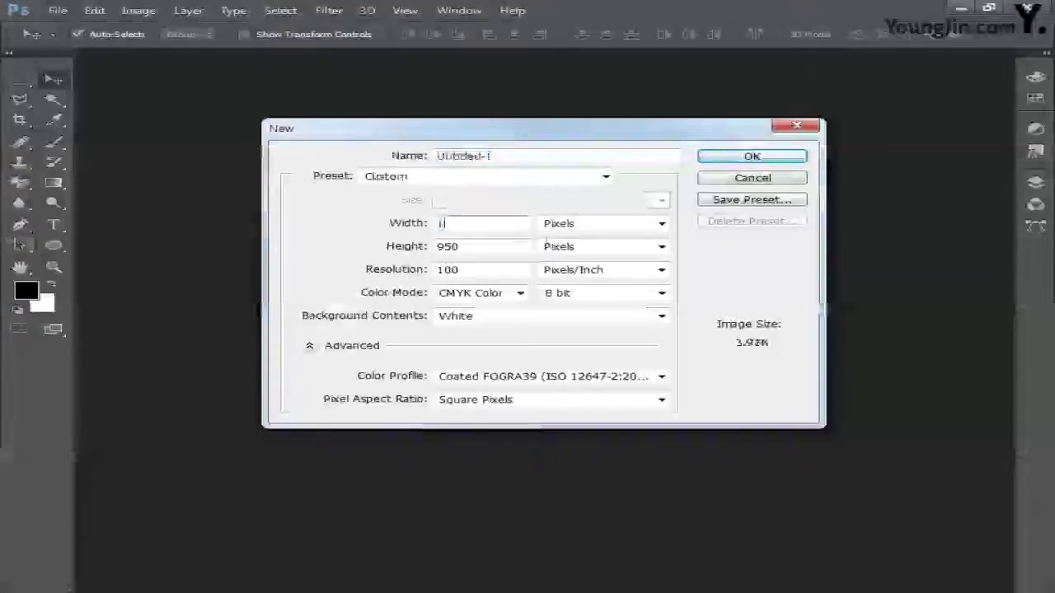
pyautogui.click(559, 234)
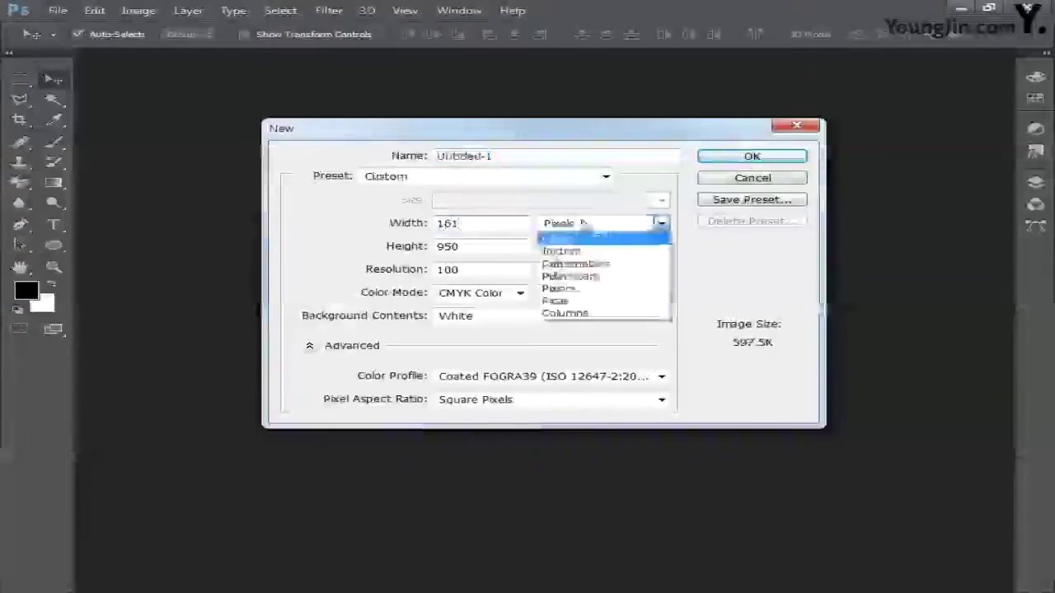
pyautogui.click(568, 273)
pyautogui.moveTo(492, 241); pyautogui.dragTo(211, 241)
pyautogui.write('251')
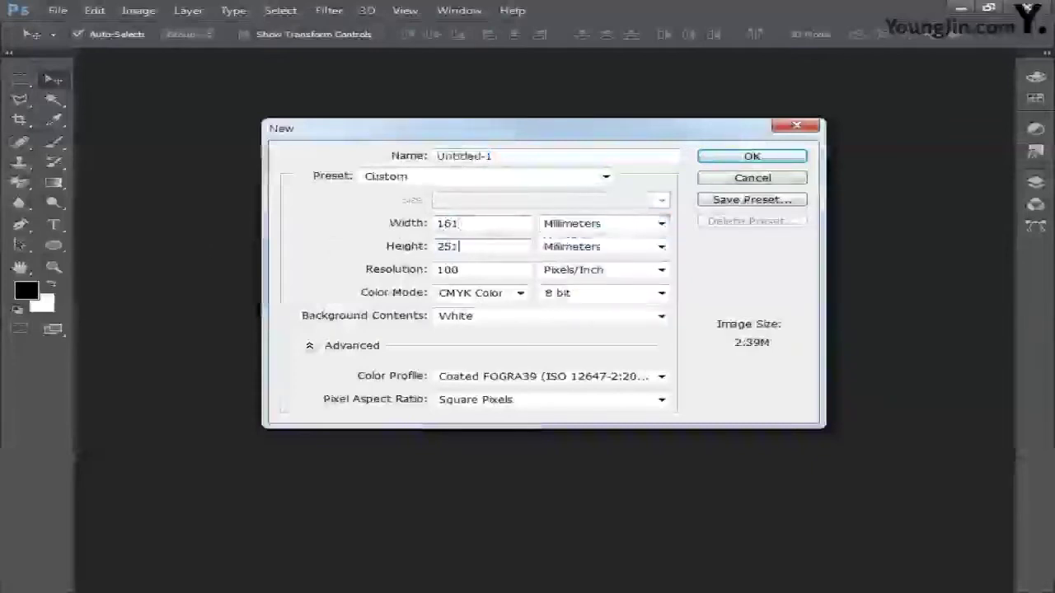
pyautogui.press('Tab')
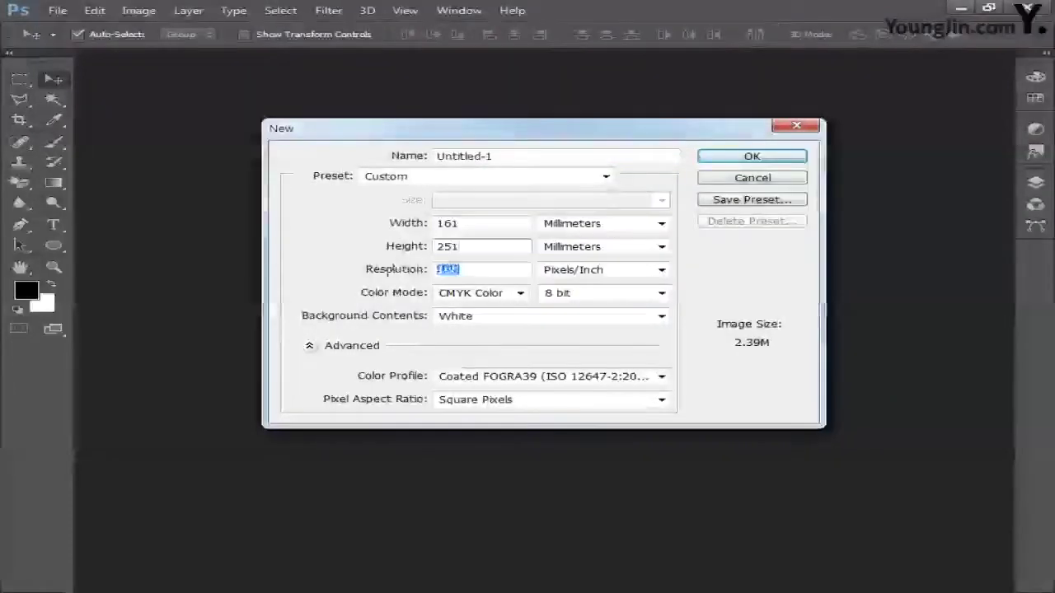
pyautogui.write('100')
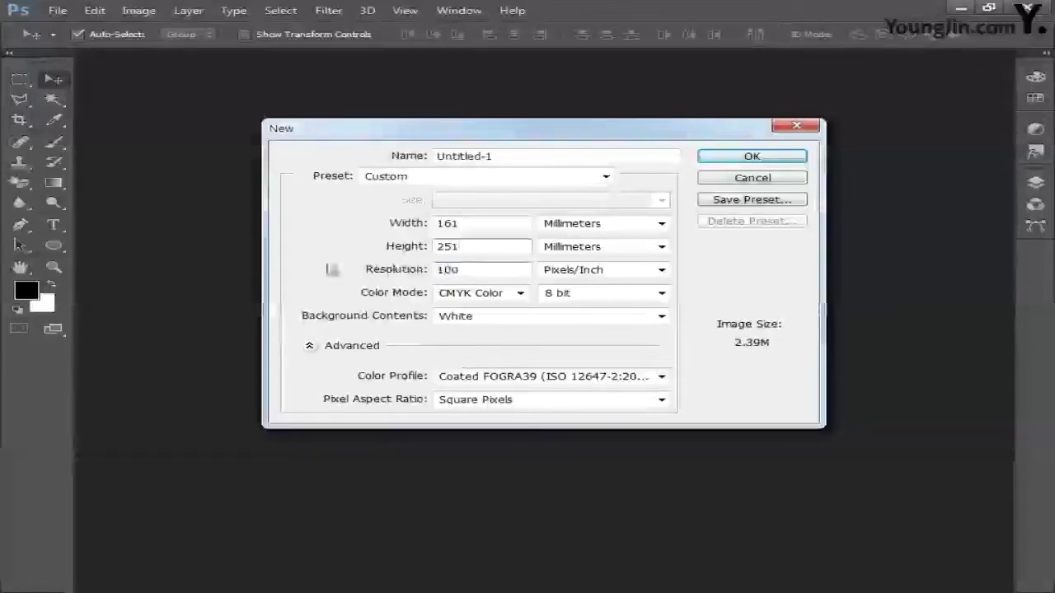
pyautogui.click(478, 294)
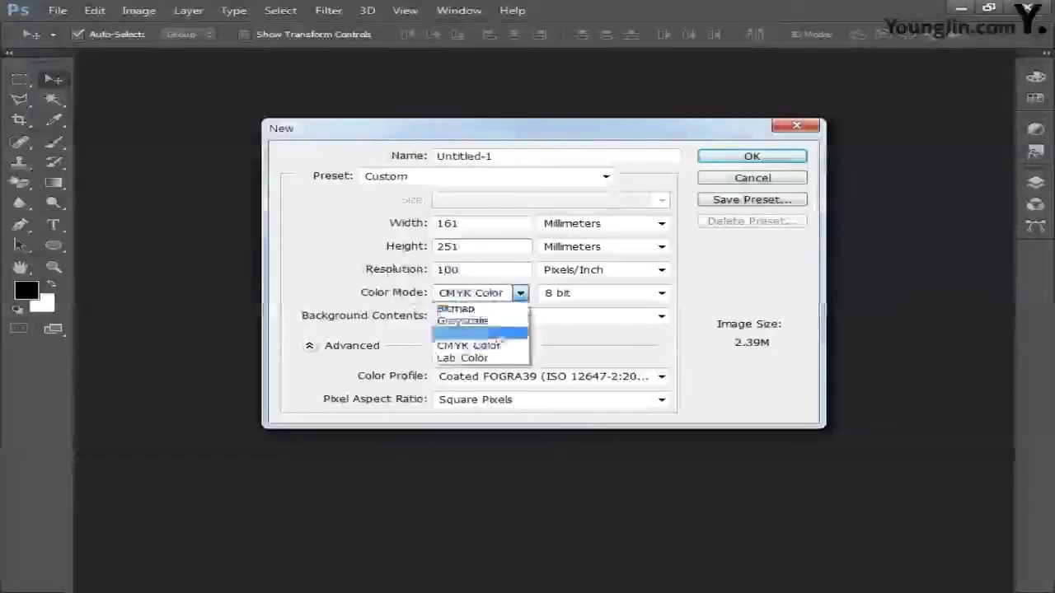
pyautogui.click(493, 347)
pyautogui.click(750, 156)
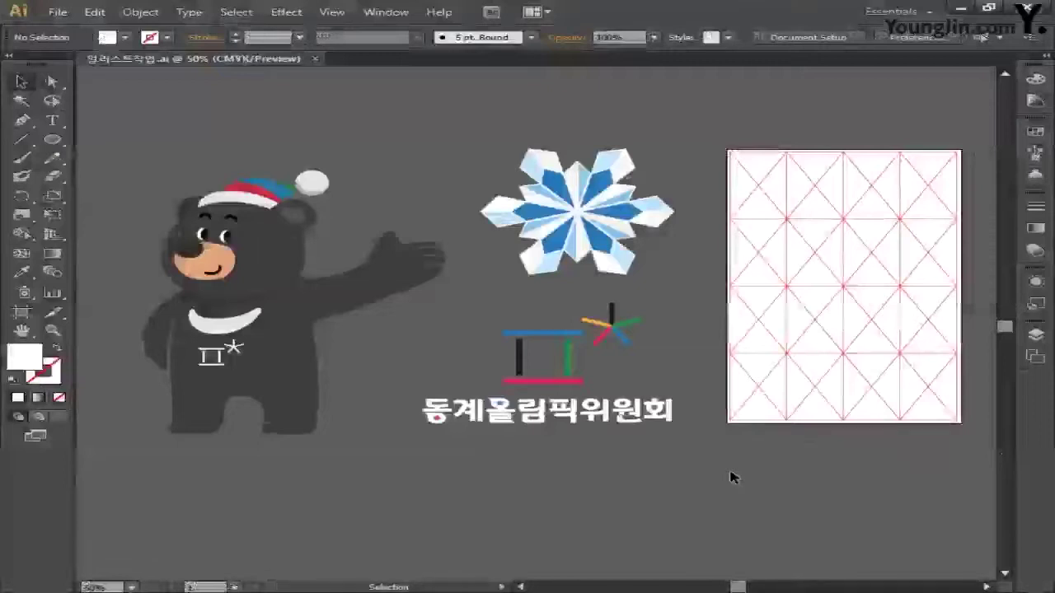
# Step: Copy the red grid lines from the Illustrator artboard and paste them as pixels into the new Photoshop document
pyautogui.hotkey('ctrl', 'a')
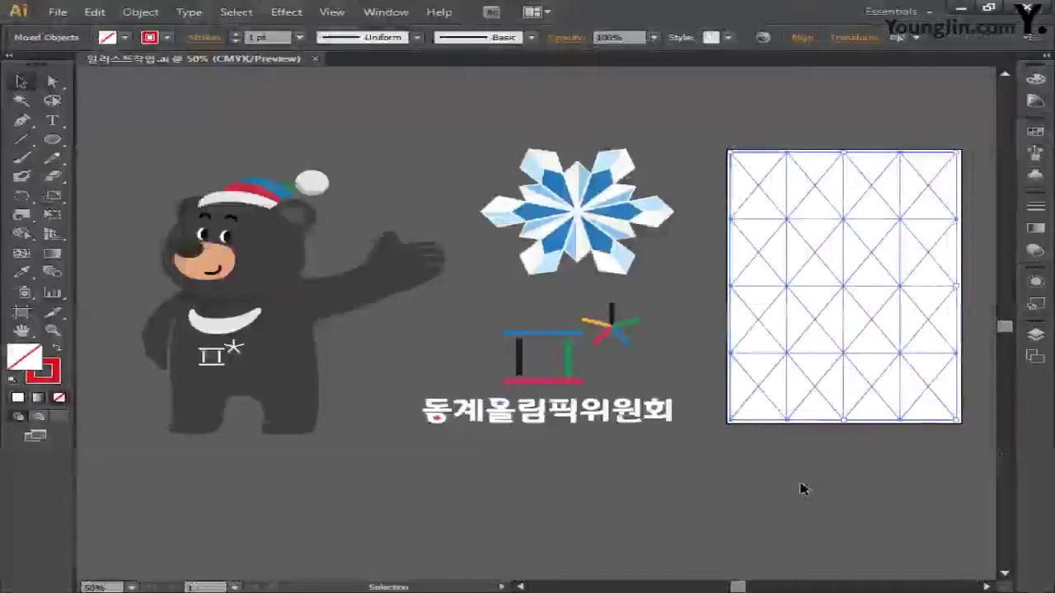
pyautogui.hotkey('alt', 'Tab')
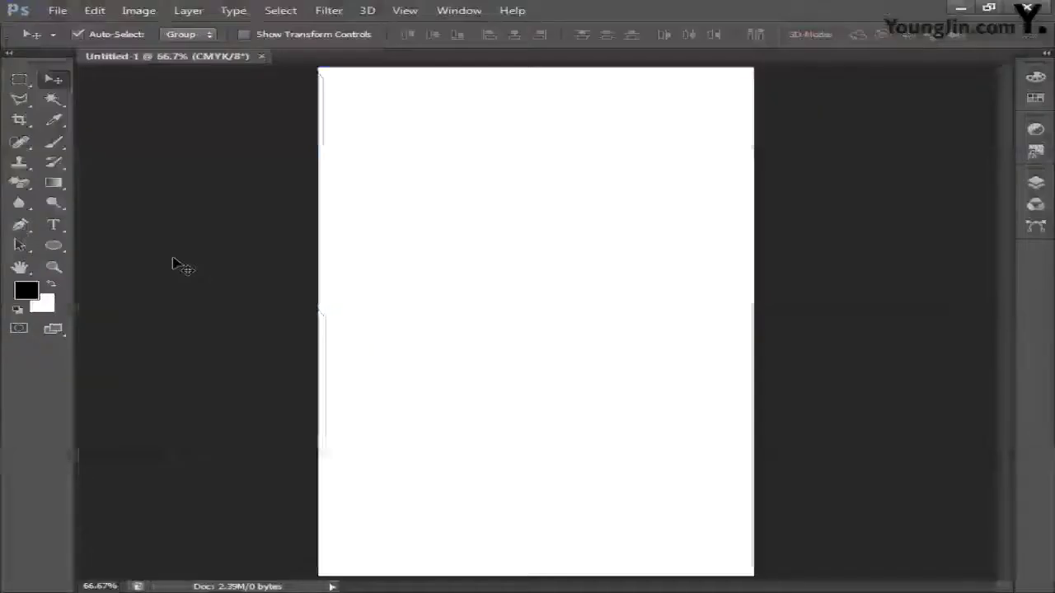
pyautogui.hotkey('ctrl', 'v')
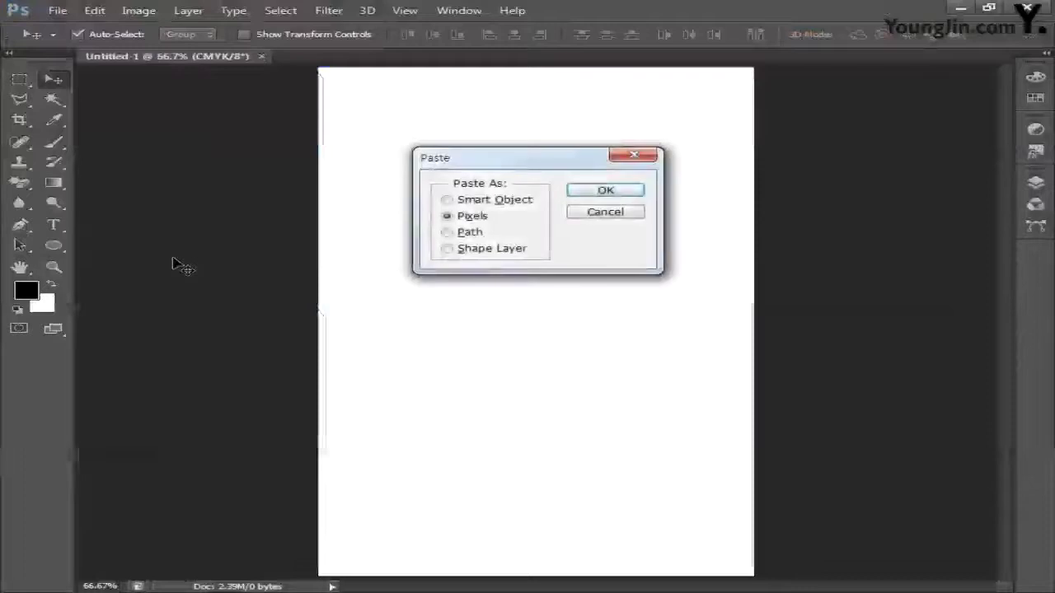
pyautogui.click(606, 191)
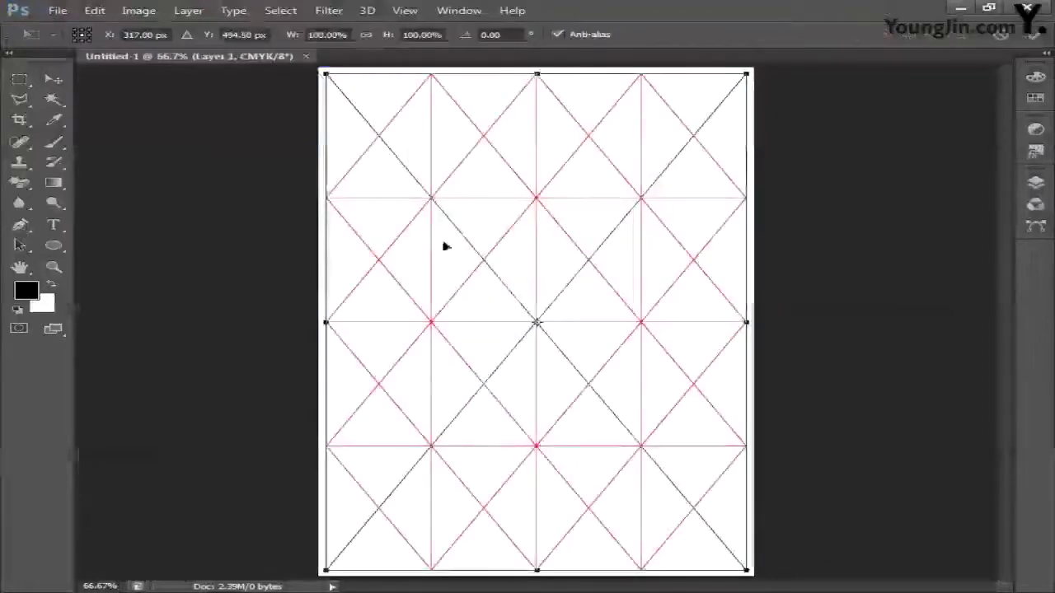
pyautogui.press('Return')
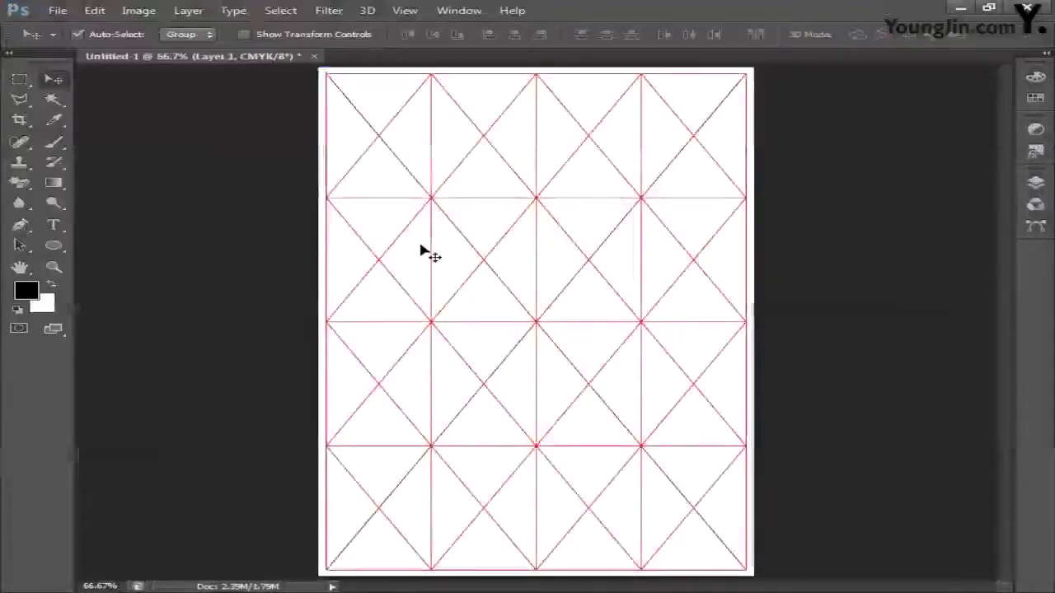
# Step: Rename the pasted grid layer "그리드" and lock it completely
pyautogui.click(1036, 185)
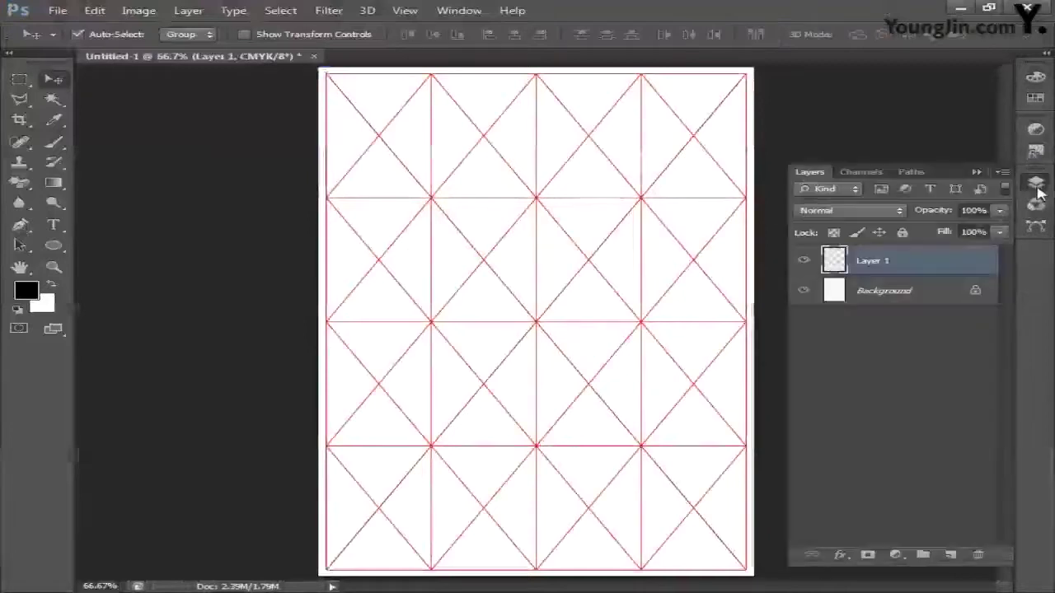
pyautogui.keyDown('shift'); pyautogui.click(910, 295); pyautogui.keyUp('shift')
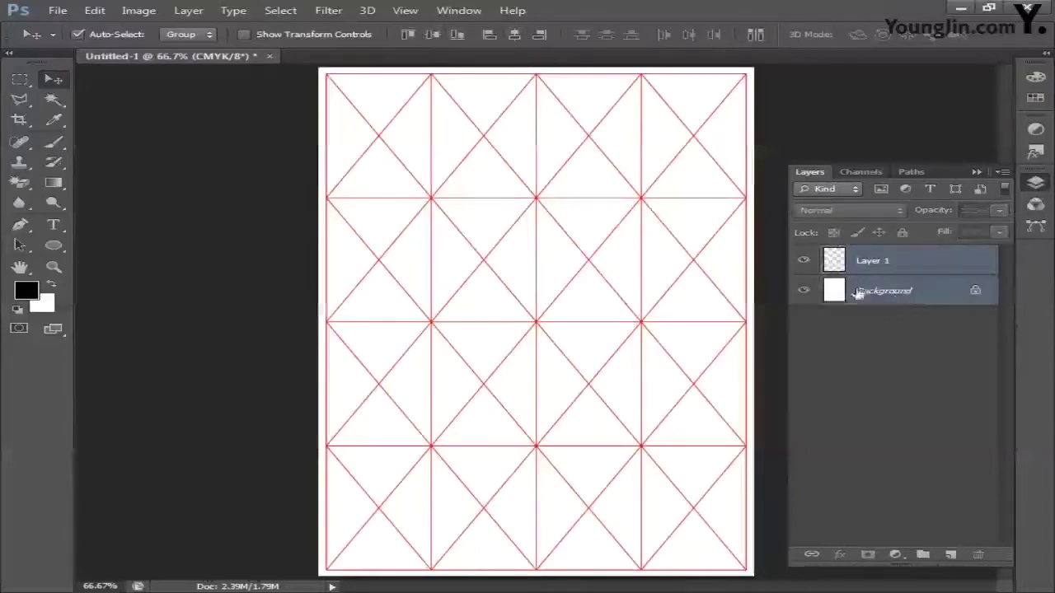
pyautogui.click(875, 262)
pyautogui.doubleClick(875, 262)
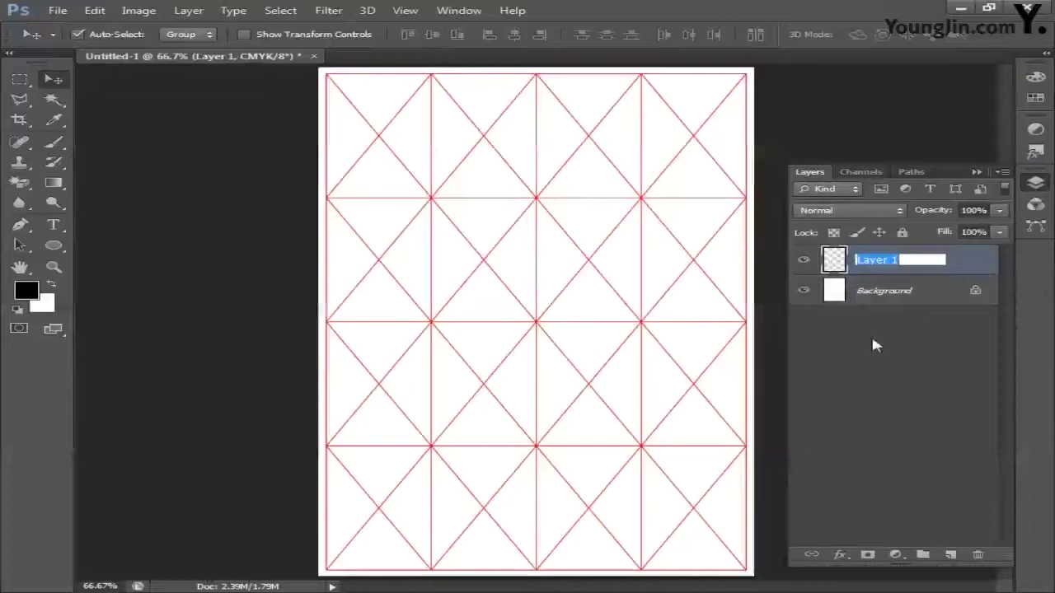
pyautogui.write('그리드')
pyautogui.press('Return')
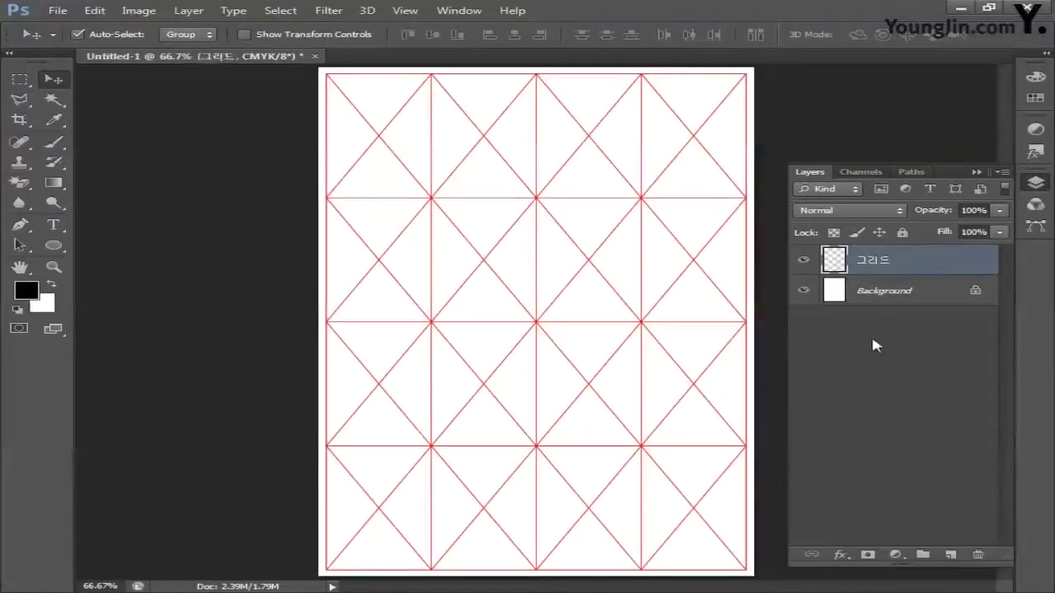
pyautogui.click(903, 232)
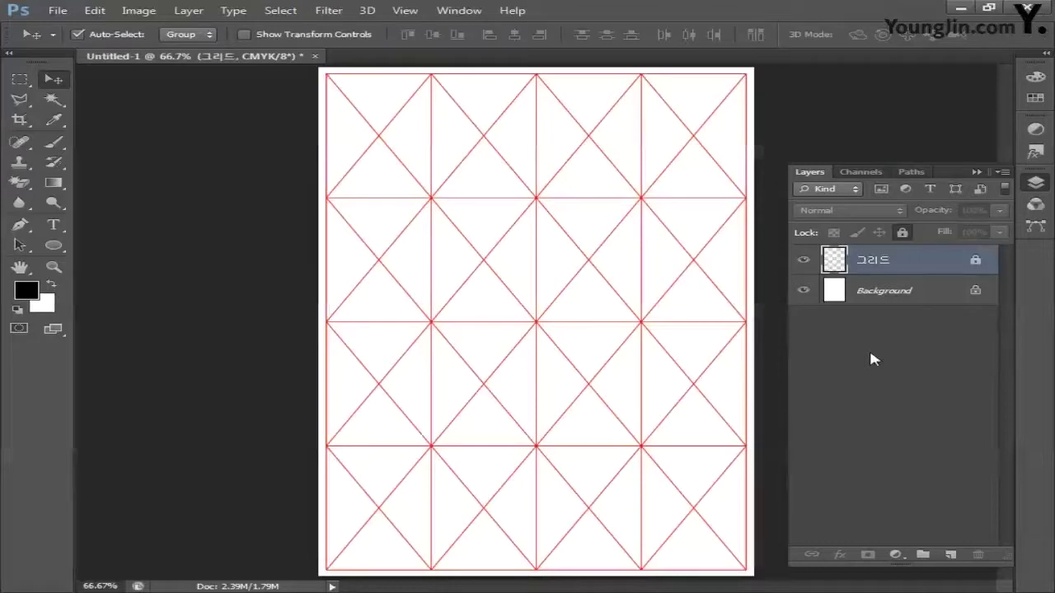
# Step: Add a new layer beneath the 그리드 layer and name it "배경"
pyautogui.click(950, 555)
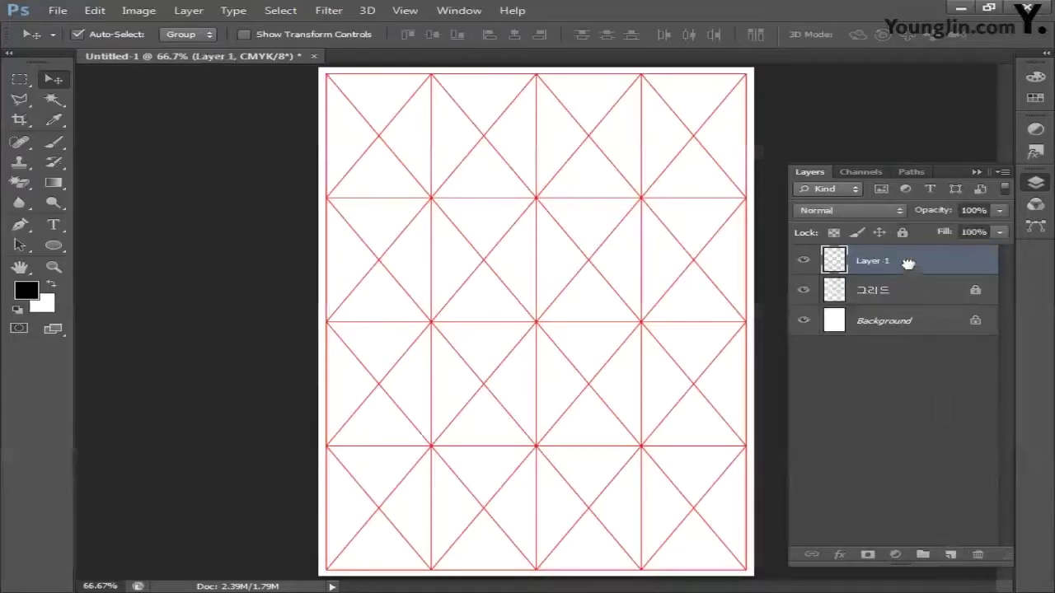
pyautogui.moveTo(909, 266); pyautogui.dragTo(911, 299)
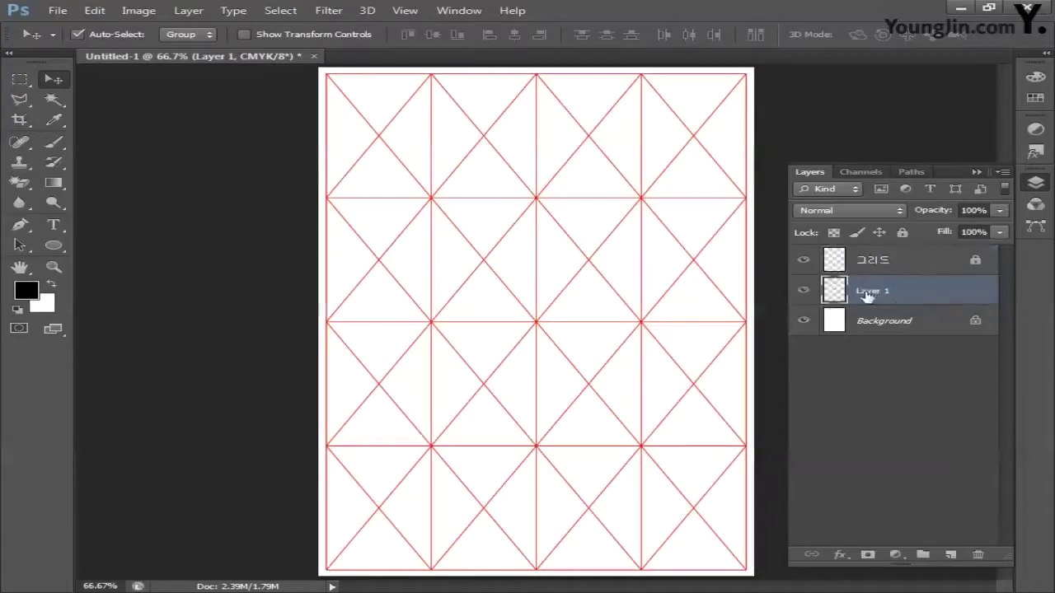
pyautogui.doubleClick(872, 293)
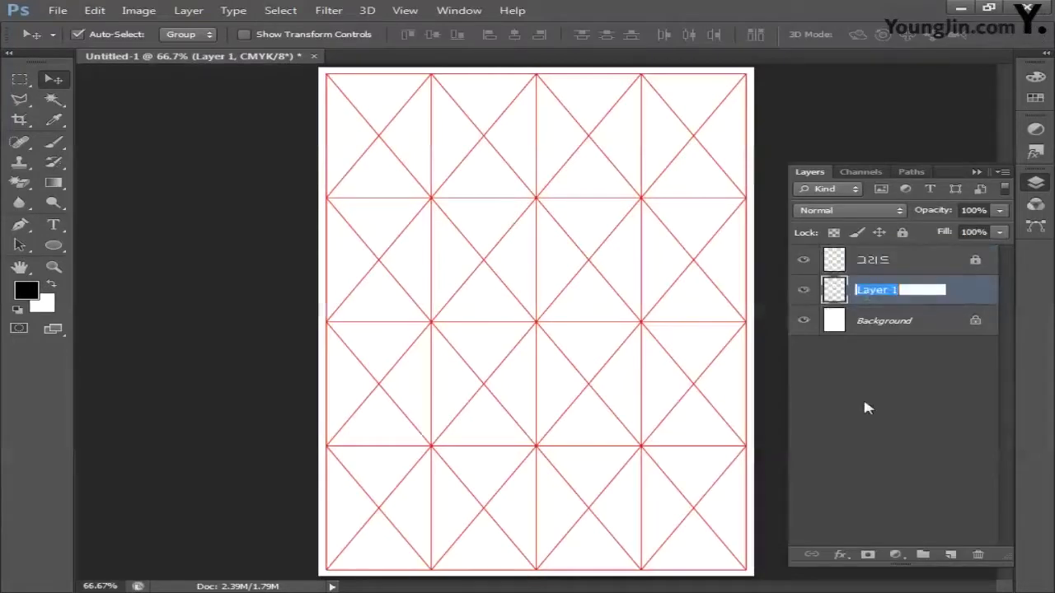
pyautogui.write('배경')
pyautogui.press('Return')
# Step: Choose the Gradient tool and set the foreground color to C 70, M 15, Y 0, K 0
pyautogui.click(54, 182)
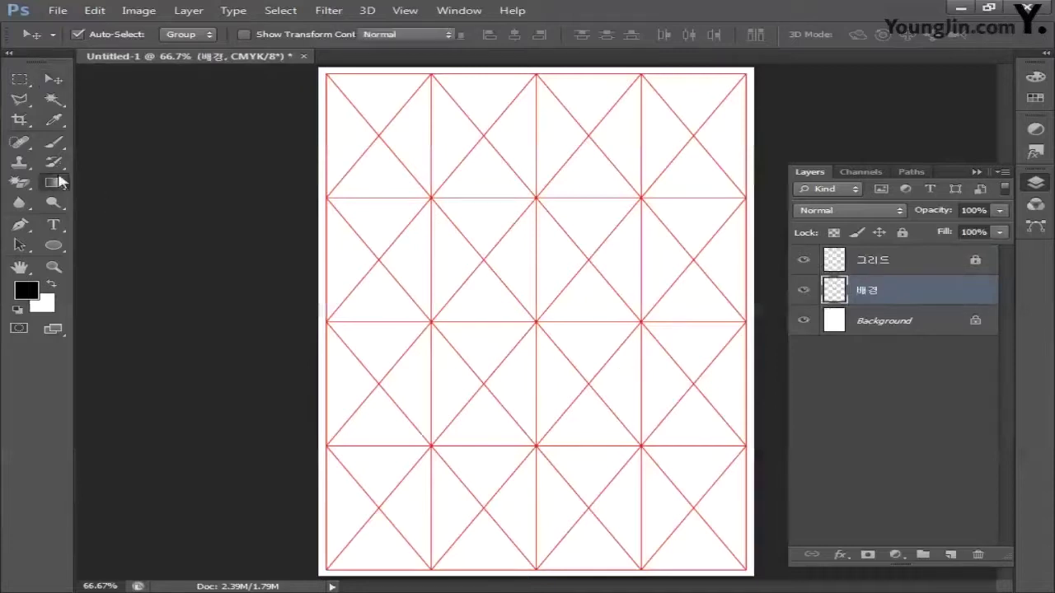
pyautogui.click(30, 292)
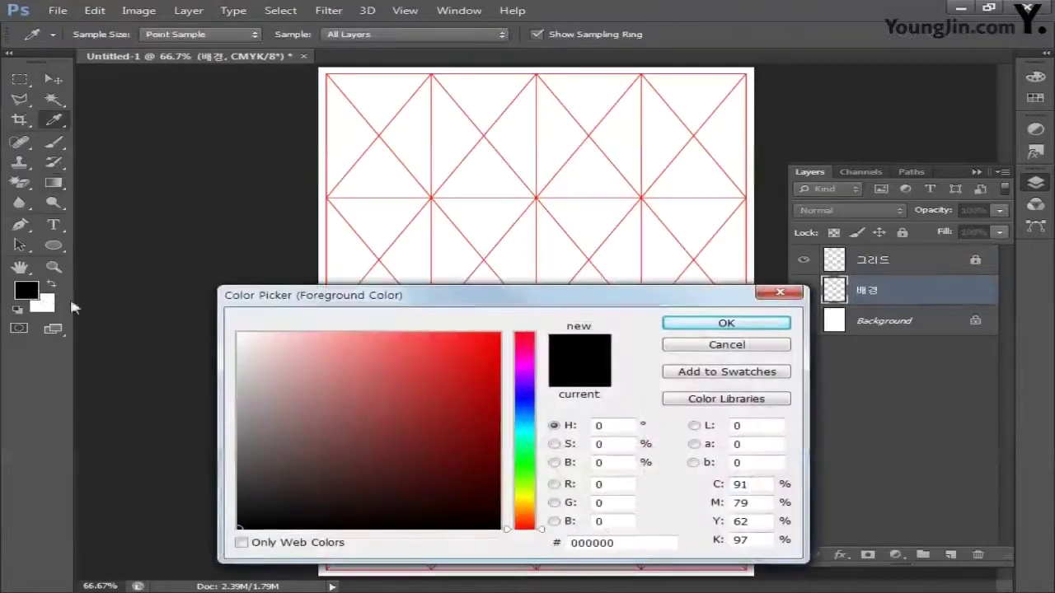
pyautogui.doubleClick(763, 487)
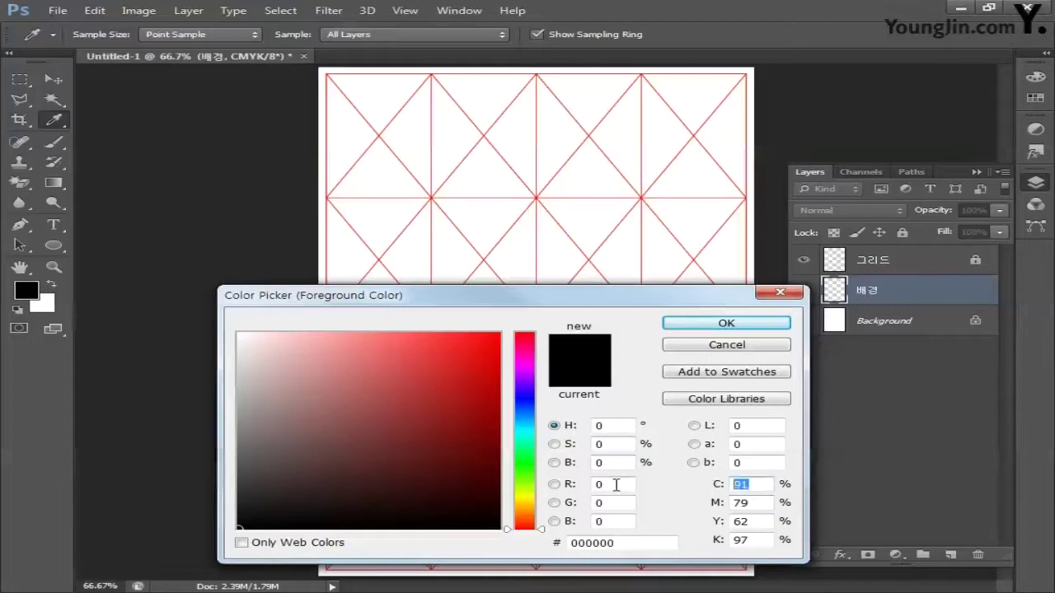
pyautogui.write('70')
pyautogui.press('Tab')
pyautogui.write('15')
pyautogui.press('Tab')
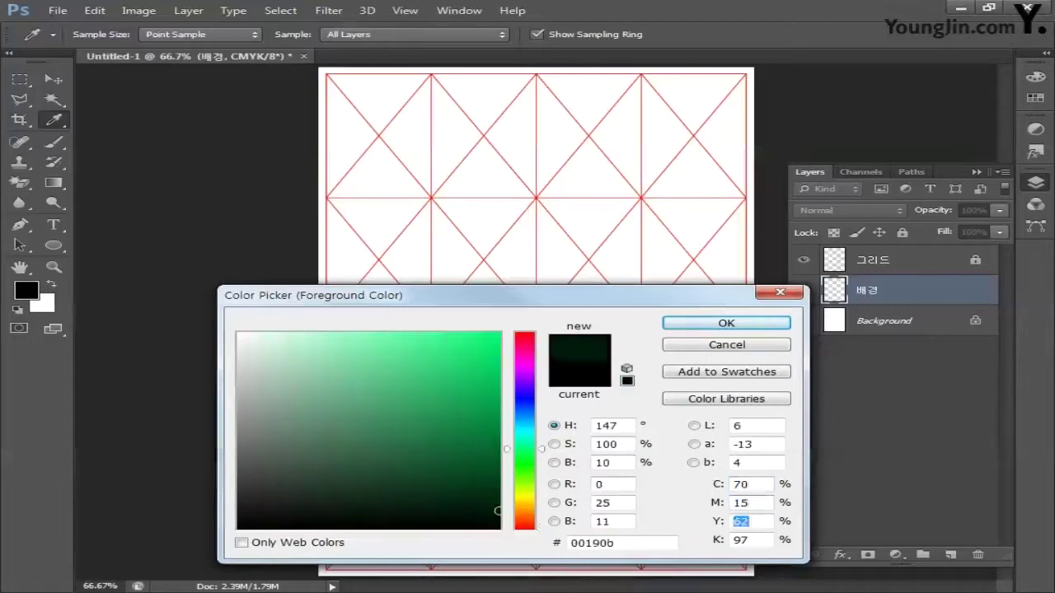
pyautogui.write('0')
pyautogui.press('Tab')
pyautogui.write('0')
pyautogui.press('Tab')
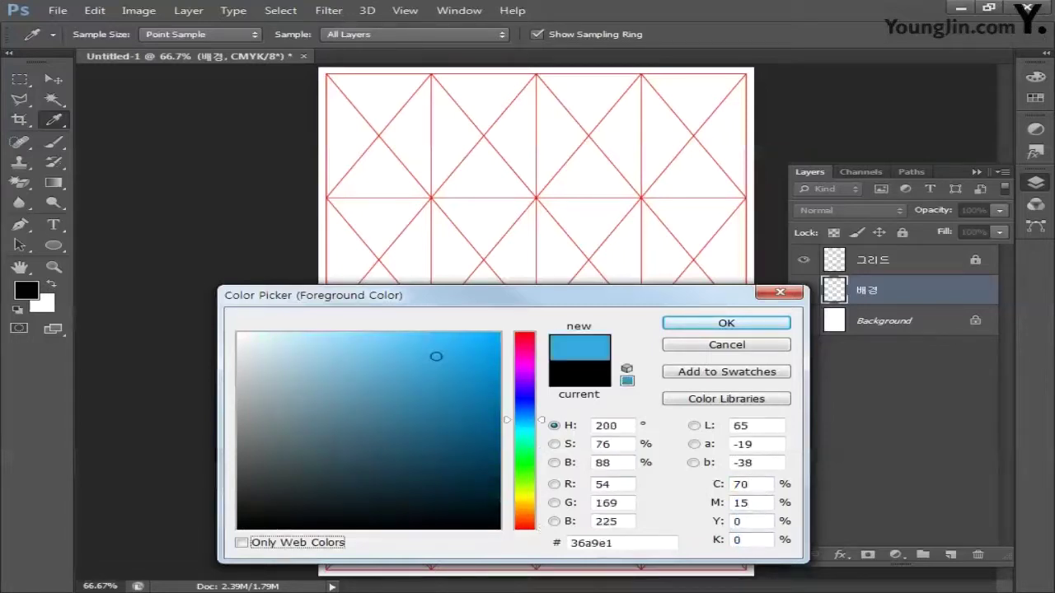
pyautogui.click(755, 326)
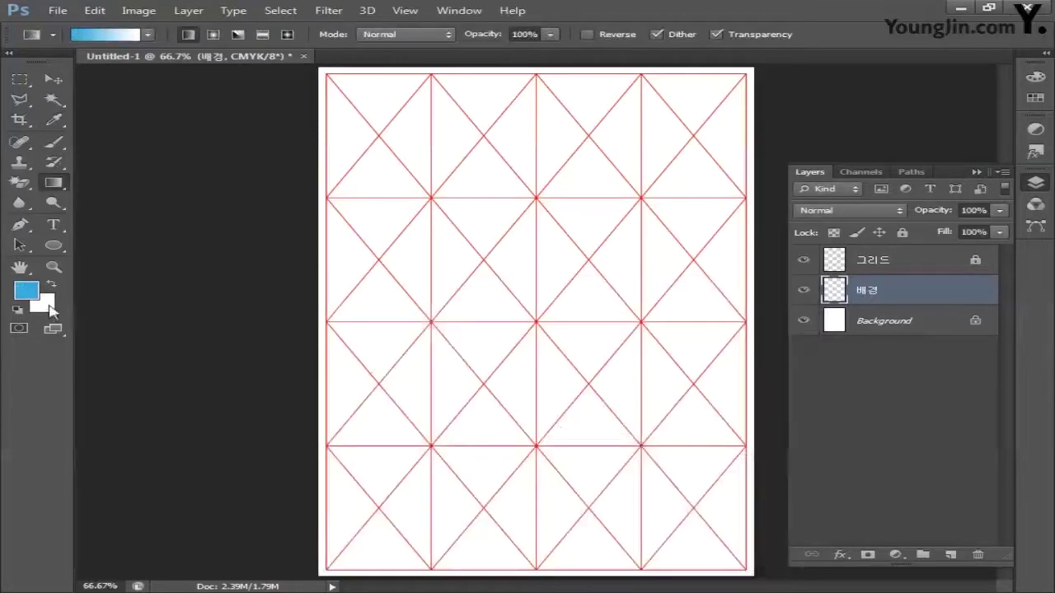
# Step: Set the background color to C 90, M 55, Y 0, K 0
pyautogui.click(50, 309)
pyautogui.doubleClick(756, 484)
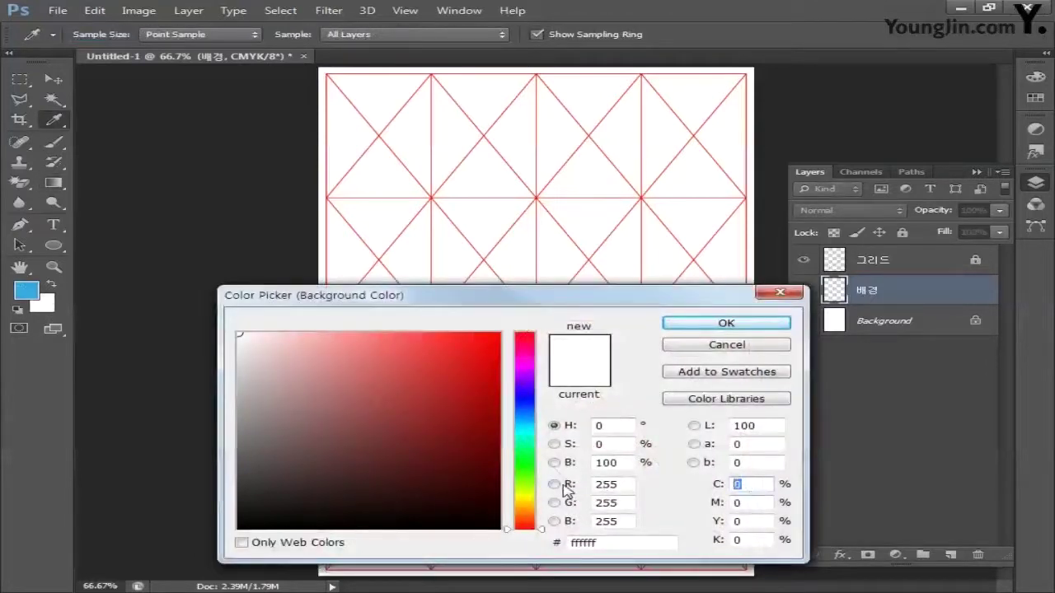
pyautogui.write('90')
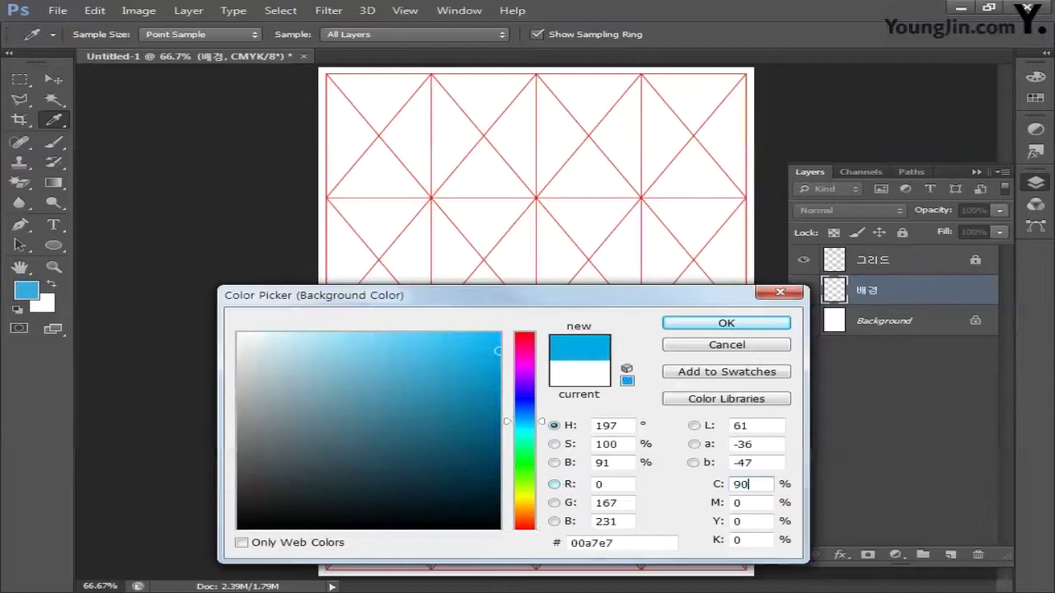
pyautogui.press('Tab')
pyautogui.write('55')
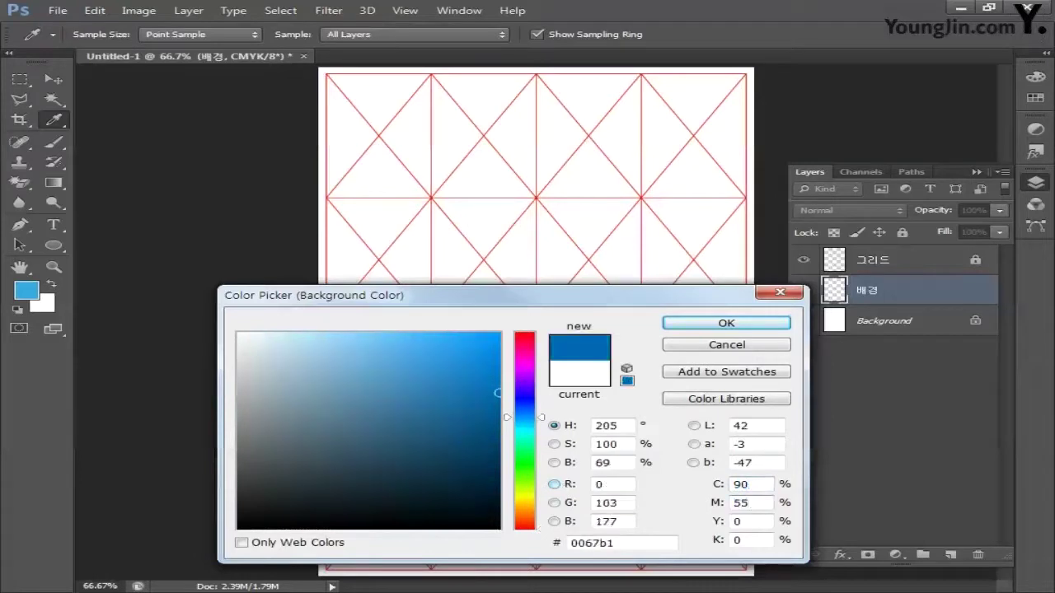
pyautogui.press('Tab')
pyautogui.write('0')
pyautogui.press('Tab')
pyautogui.write('0')
pyautogui.click(704, 325)
# Step: Fill the 배경 layer with a horizontal foreground-to-background linear gradient, from the grid's left edge to its right edge at mid-height
pyautogui.press('g')
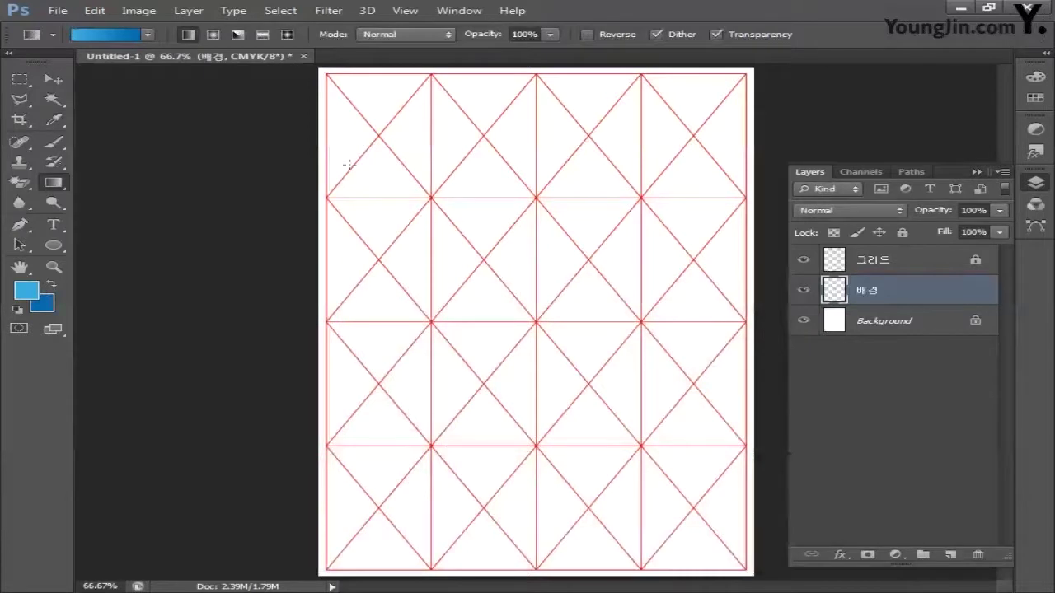
pyautogui.click(147, 36)
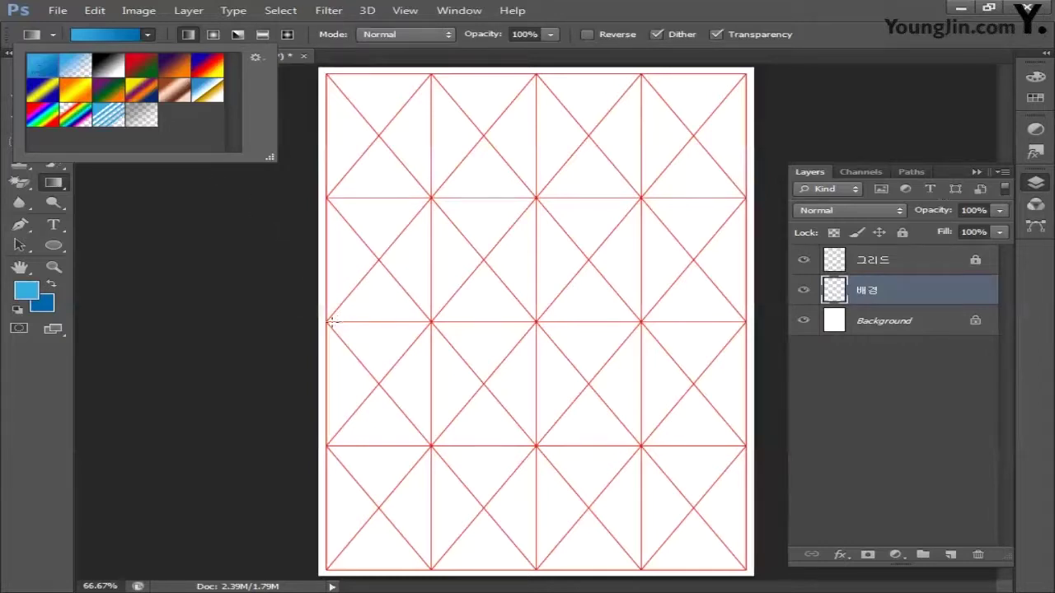
pyautogui.moveTo(330, 321); pyautogui.dragTo(741, 321)
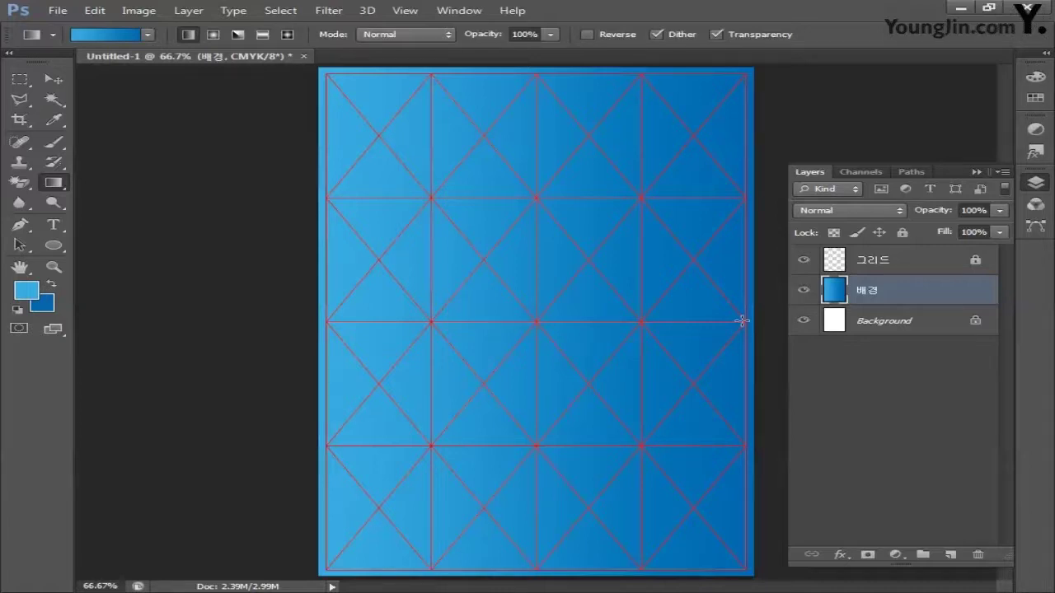
# Step: Add a new layer above the 배경 layer and name it "가로선 01"
pyautogui.click(950, 555)
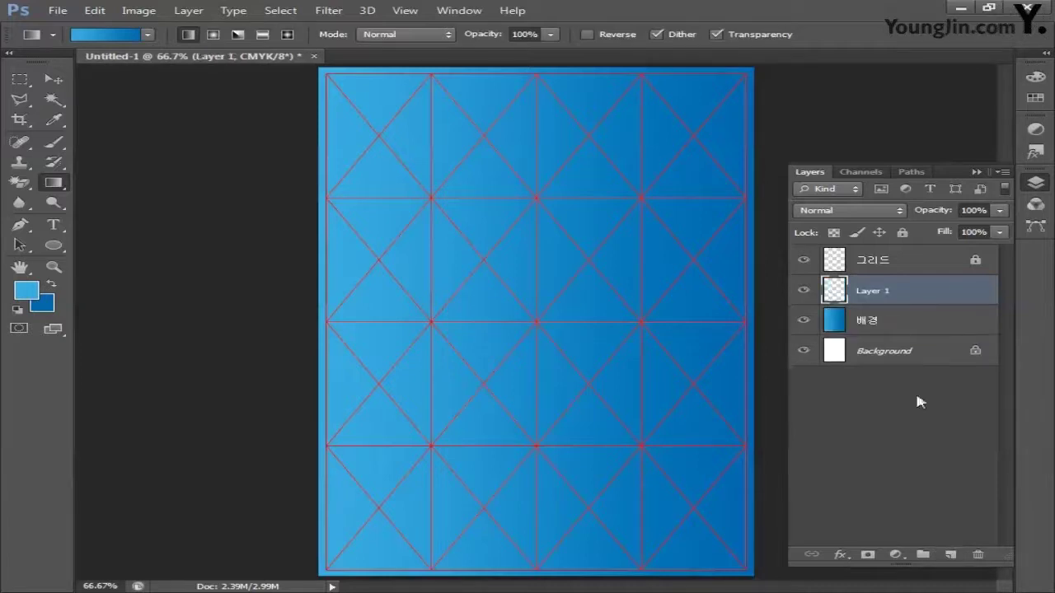
pyautogui.doubleClick(871, 291)
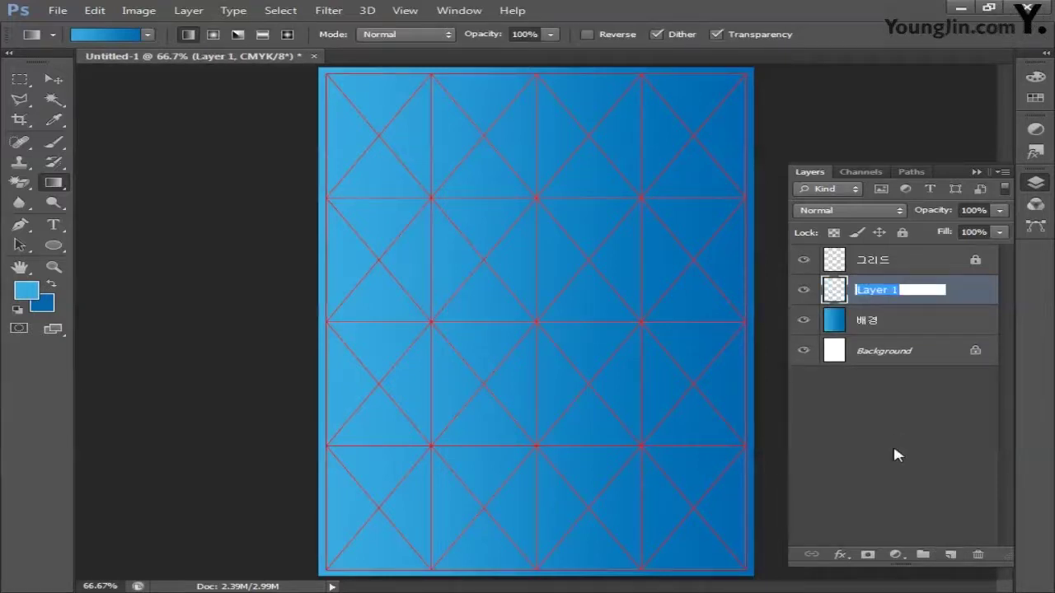
pyautogui.write('가로선 01')
pyautogui.press('Return')
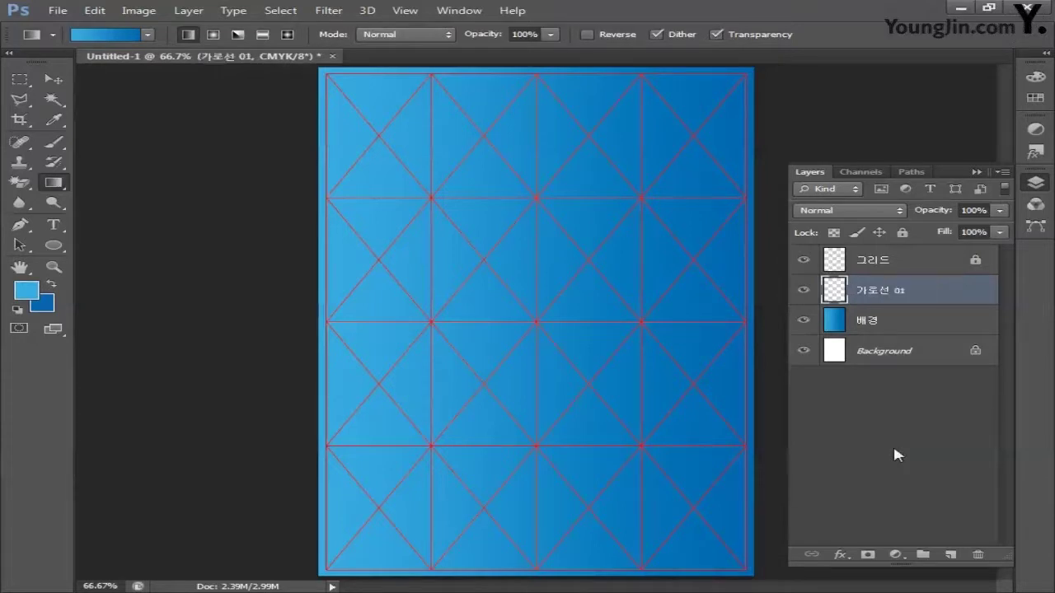
# Step: Select a full-width rectangular strip just above the grid's bottom edge on the 가로선 01 layer
pyautogui.click(20, 79)
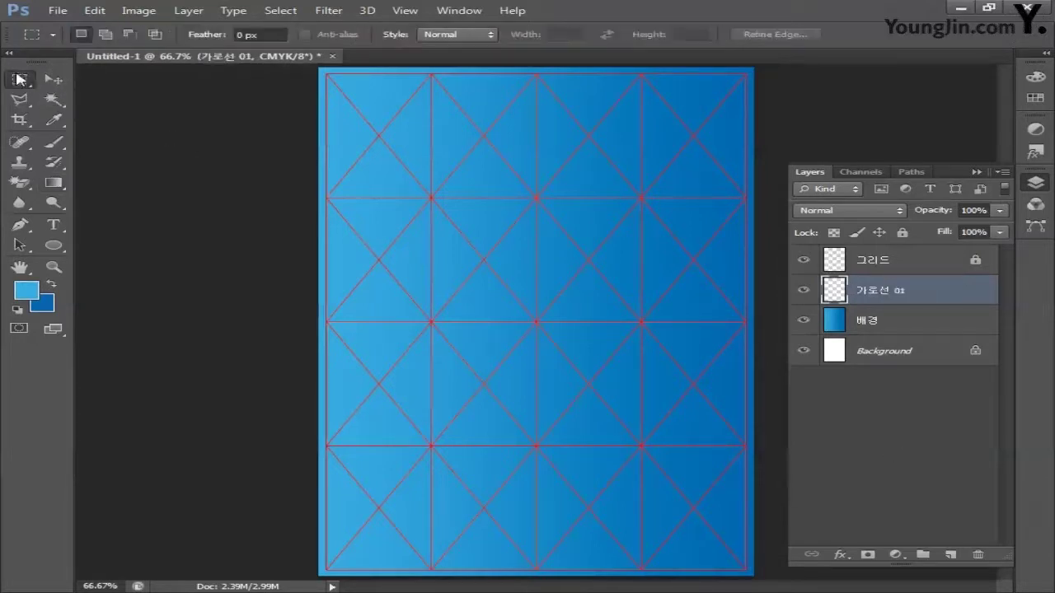
pyautogui.doubleClick(54, 267)
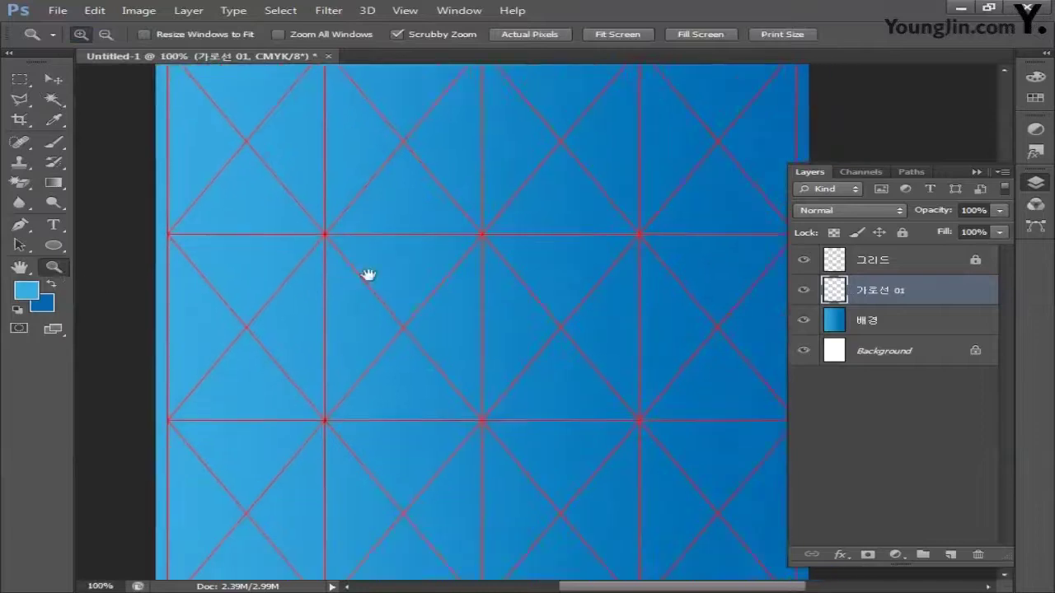
pyautogui.moveTo(367, 275); pyautogui.dragTo(332, 157)
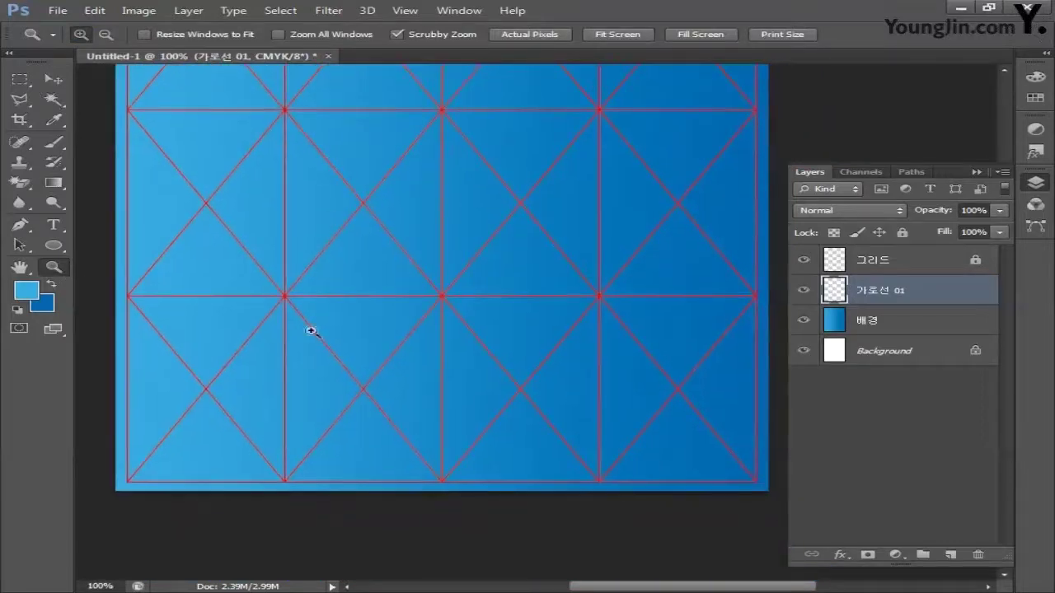
pyautogui.click(20, 79)
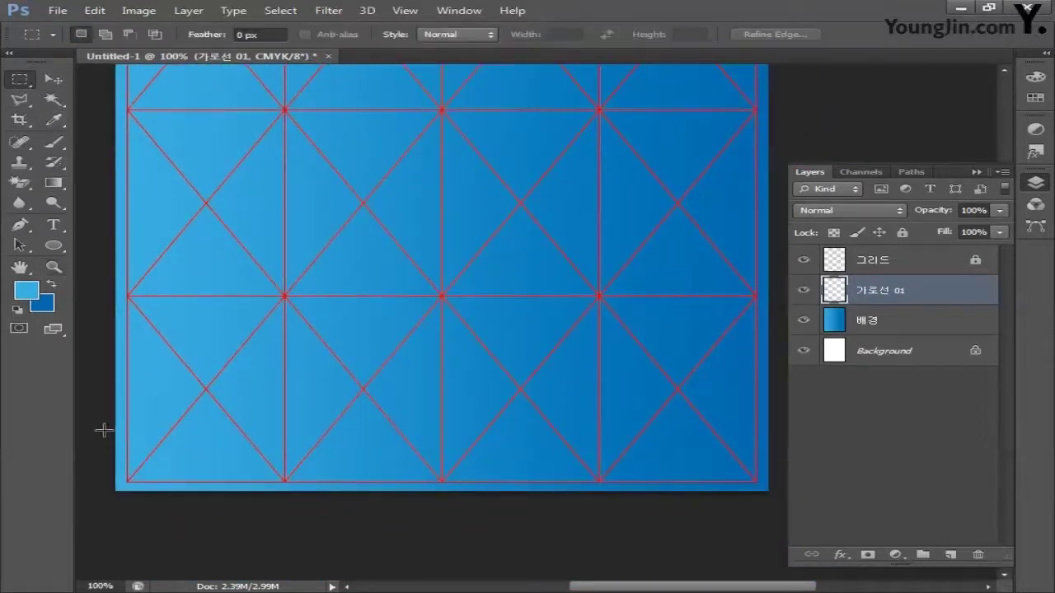
pyautogui.moveTo(106, 431); pyautogui.dragTo(852, 466)
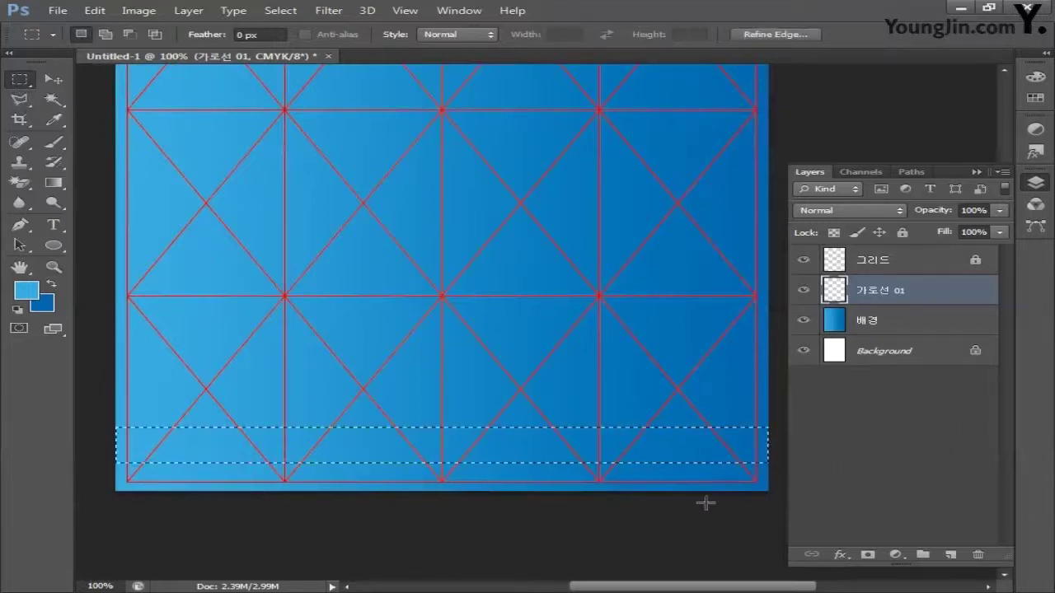
# Step: Set the foreground color to C 45, M 0, Y 0, K 0
pyautogui.click(27, 291)
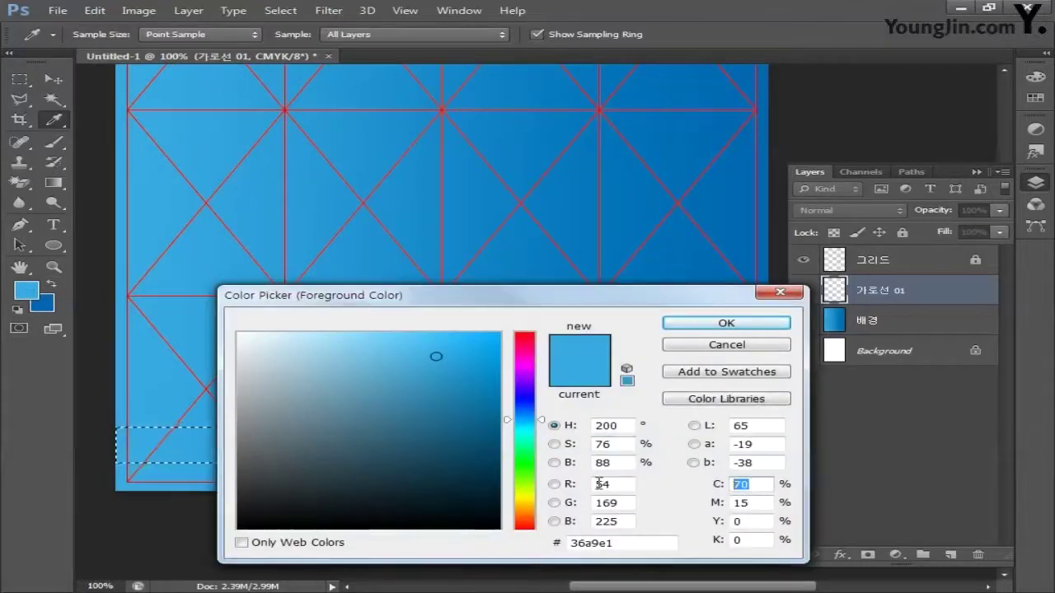
pyautogui.write('45')
pyautogui.press('Tab')
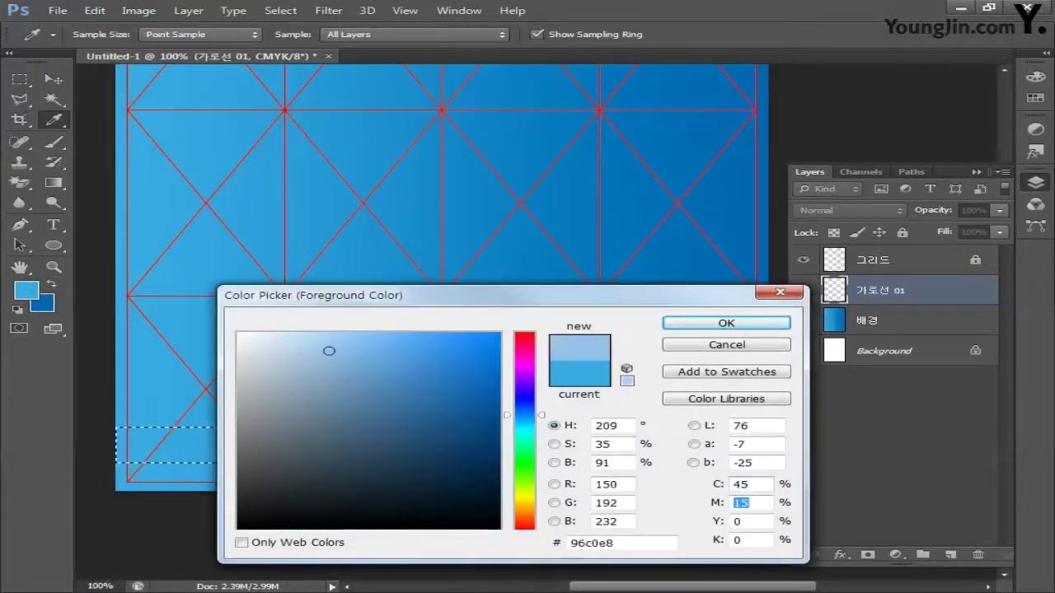
pyautogui.write('0')
pyautogui.press('Tab')
pyautogui.write('0')
pyautogui.press('Tab')
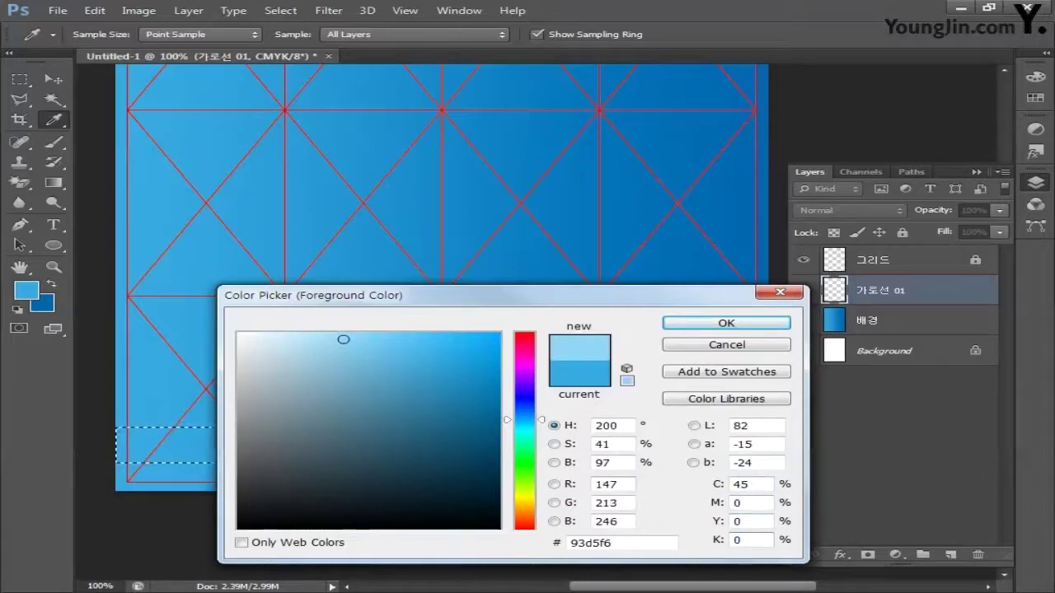
pyautogui.press('Return')
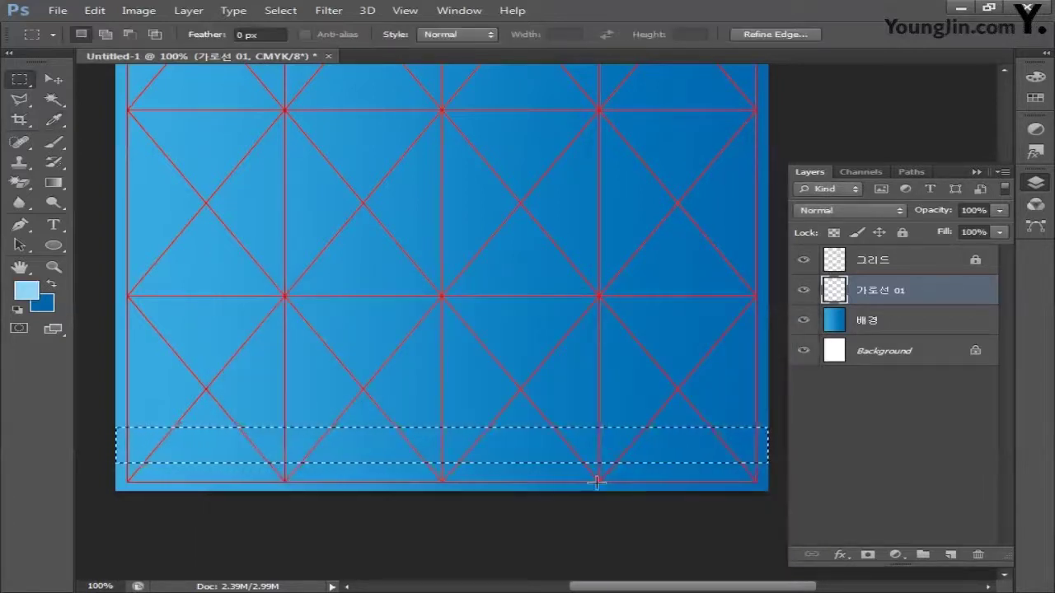
# Step: Fill the selected strip with the foreground color, and fill a second, slightly thinner full-width strip above it on the same layer
pyautogui.hotkey('alt', 'BackSpace')
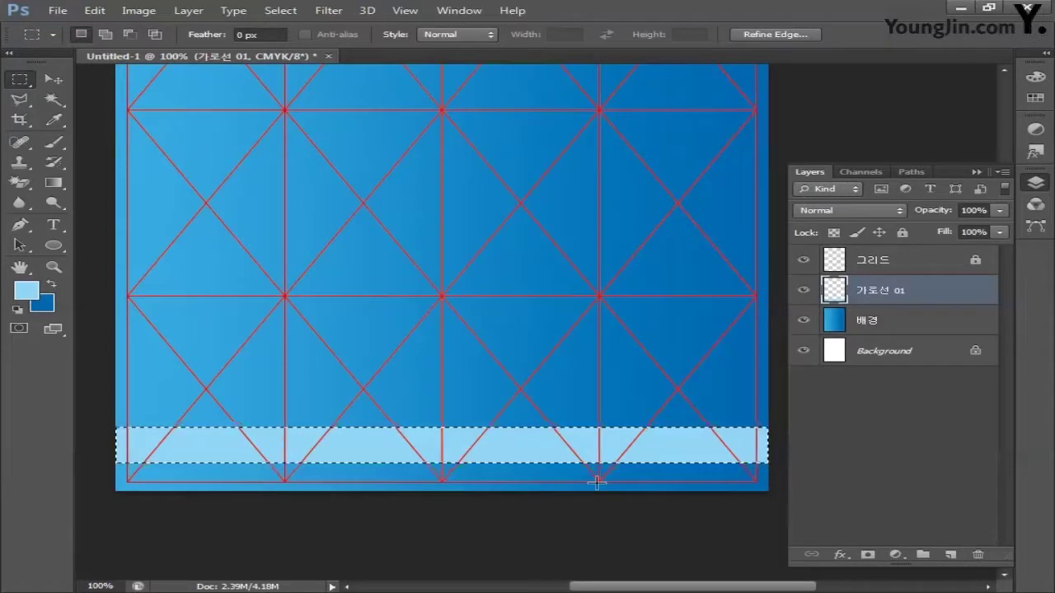
pyautogui.moveTo(96, 360); pyautogui.dragTo(824, 390)
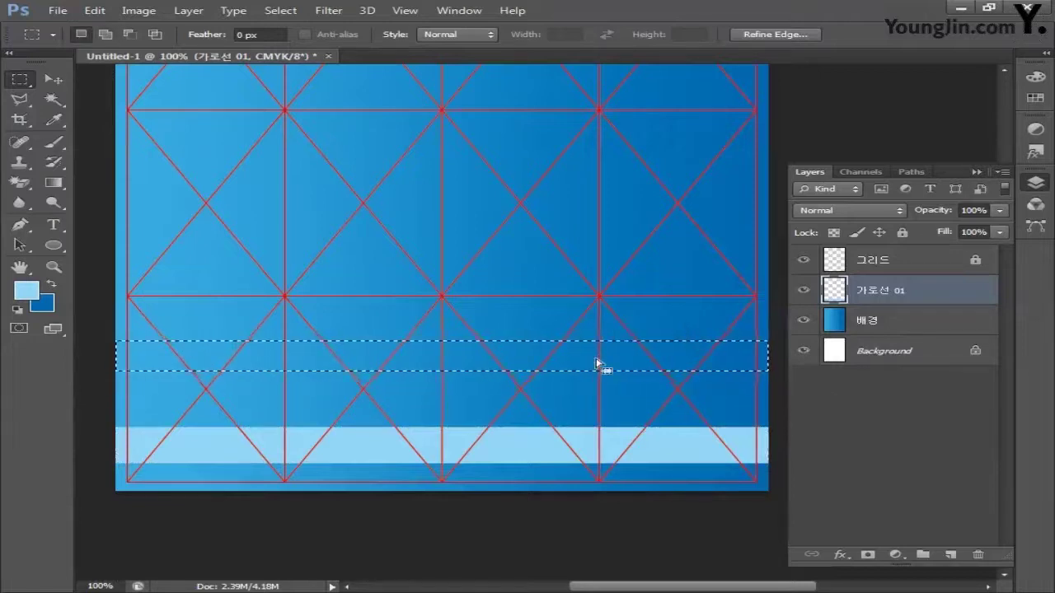
pyautogui.hotkey('alt', 'Delete')
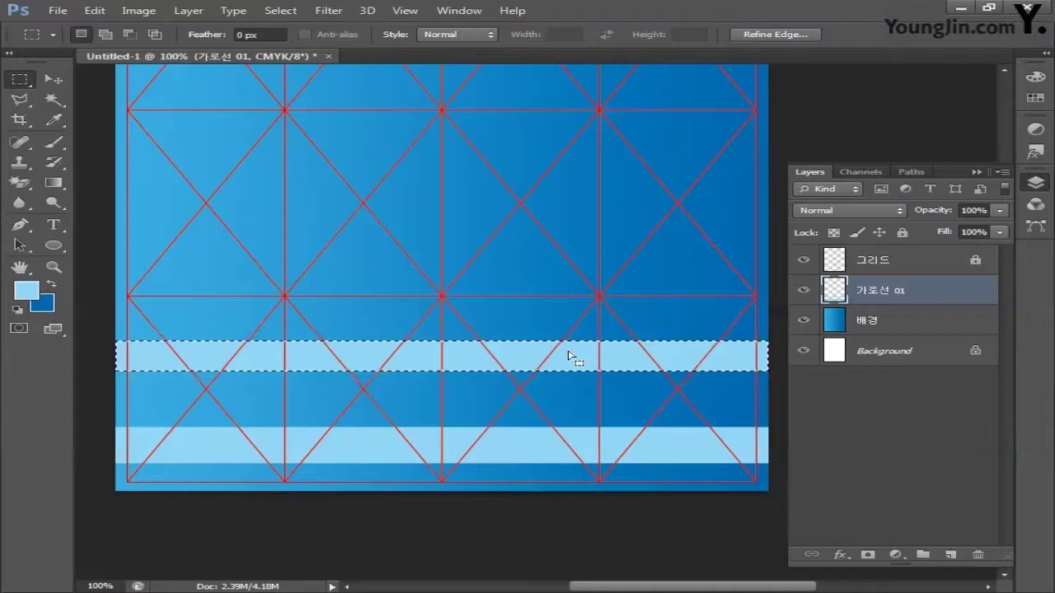
# Step: Add a new layer above 가로선 01 and name it "가로선 02"
pyautogui.click(950, 554)
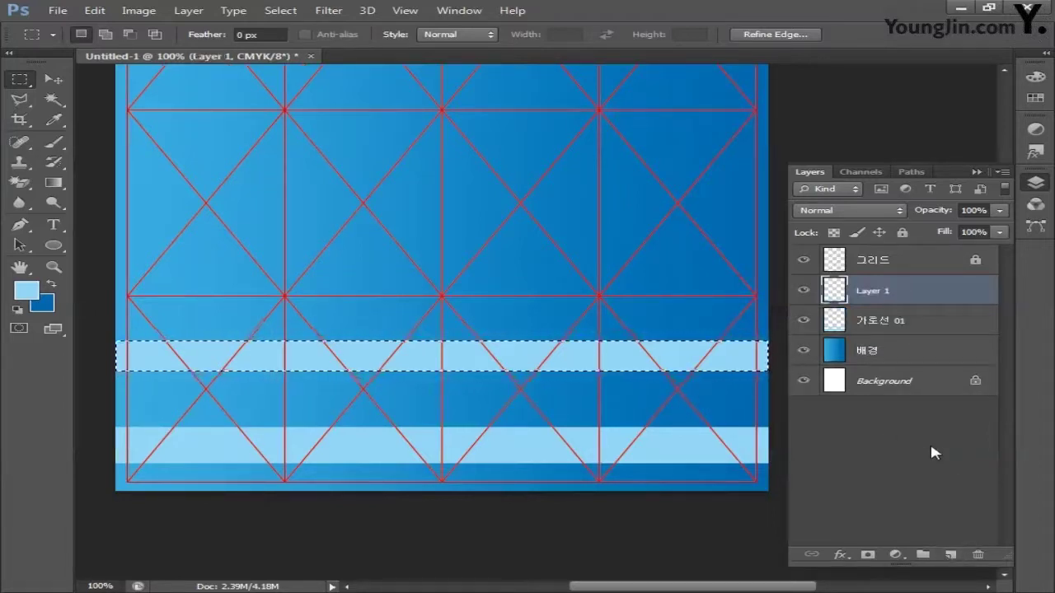
pyautogui.doubleClick(873, 290)
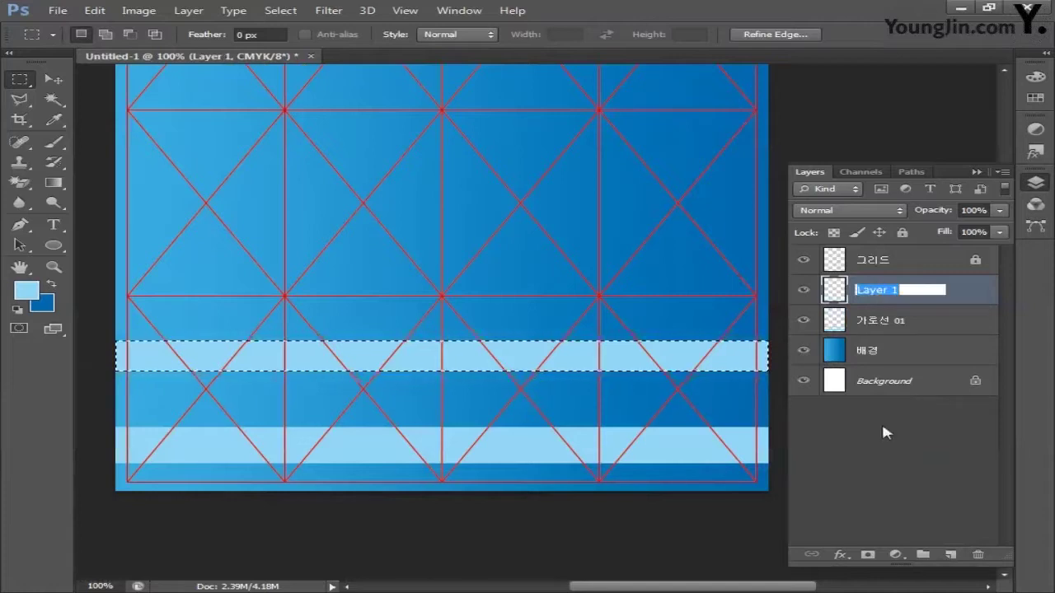
pyautogui.write('가로서ㄴ 02')
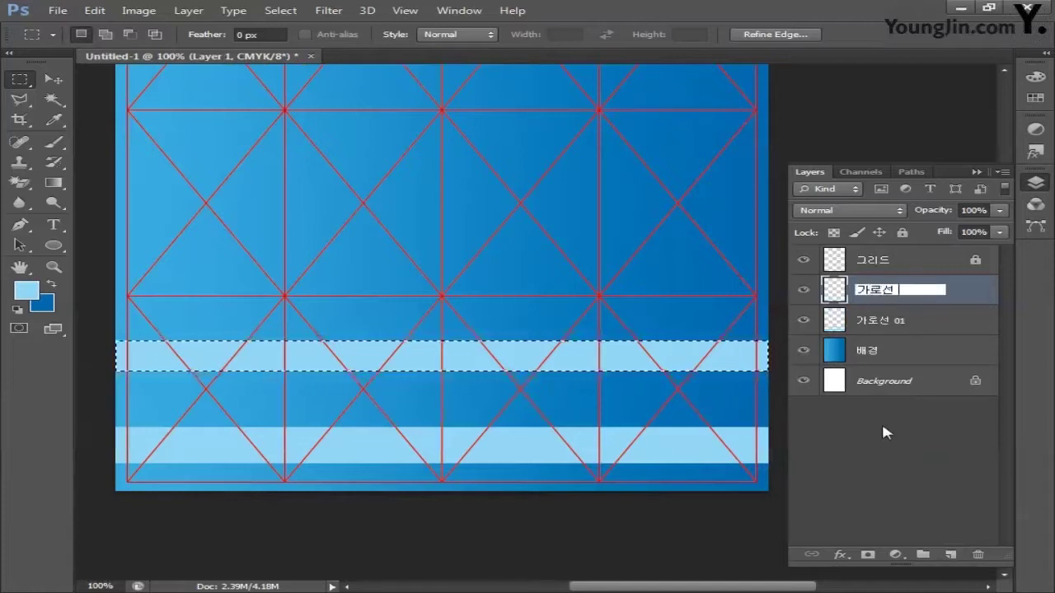
pyautogui.press('Return')
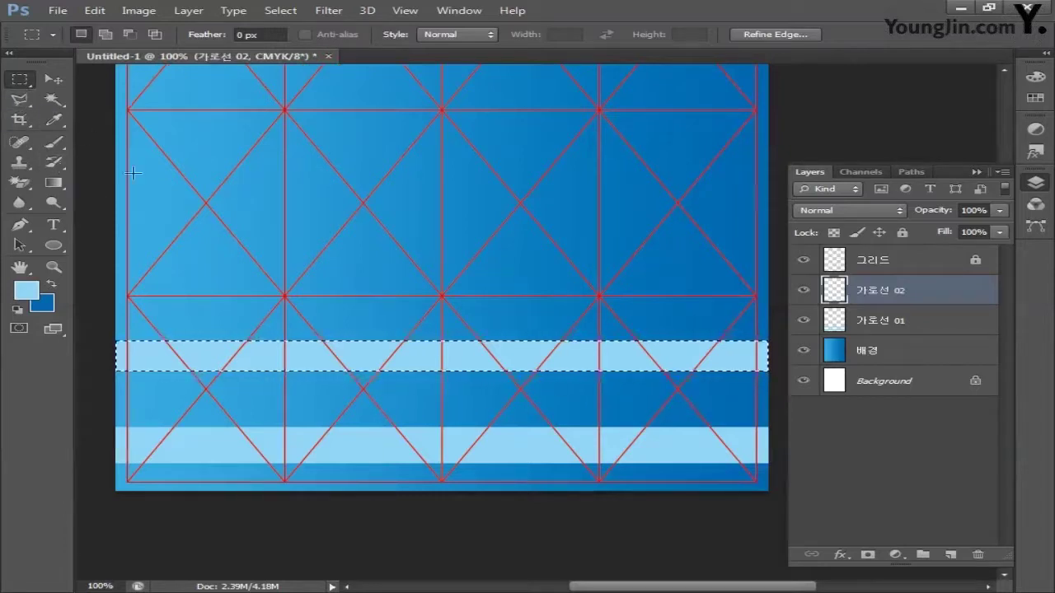
# Step: Select a thin full-width strip just below the lowest inner horizontal grid line and fill it with C 25, M 0, Y 0, K 0
pyautogui.moveTo(100, 299); pyautogui.dragTo(798, 309)
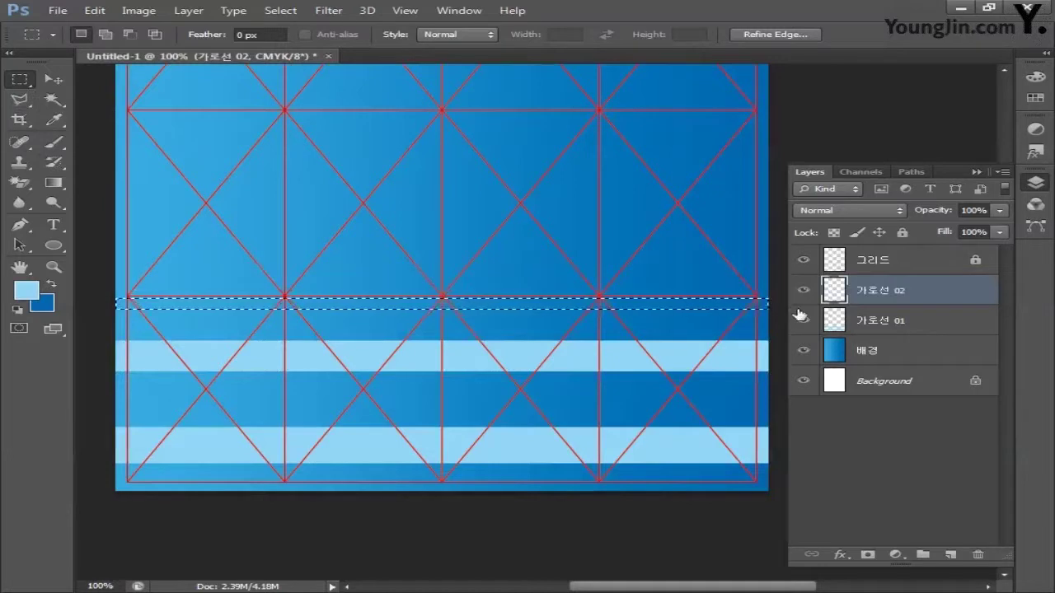
pyautogui.click(25, 290)
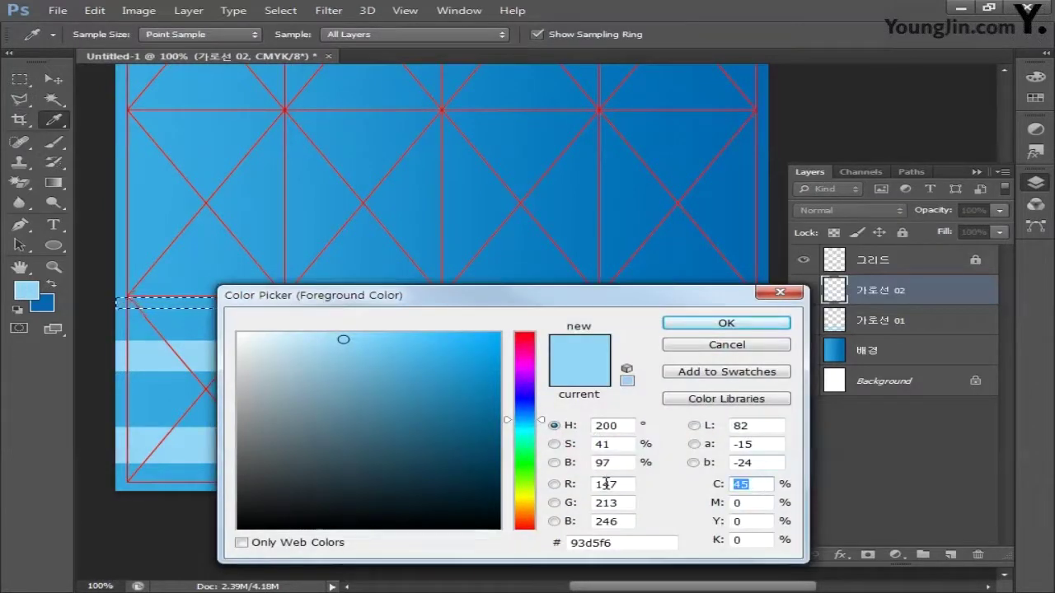
pyautogui.write('25')
pyautogui.press('Tab')
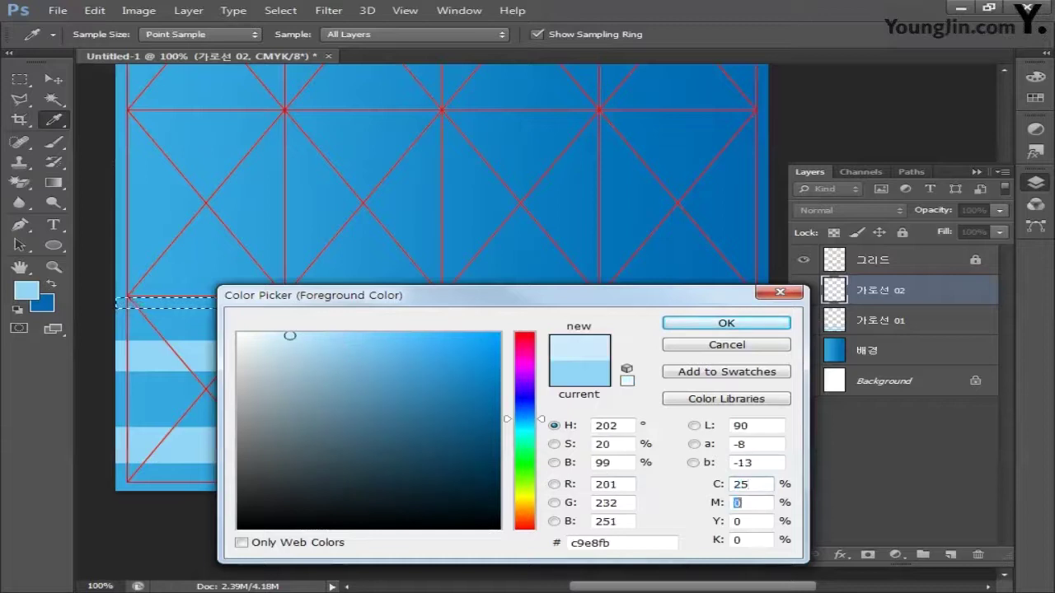
pyautogui.press('Tab')
pyautogui.press('Tab')
pyautogui.click(701, 330)
pyautogui.press('m')
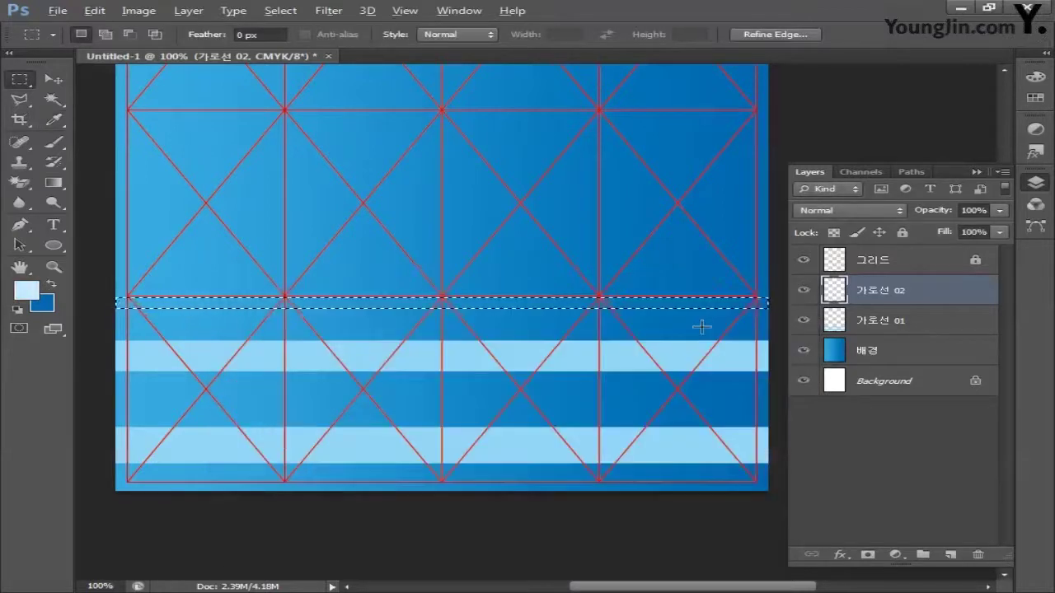
pyautogui.hotkey('alt', 'BackSpace')
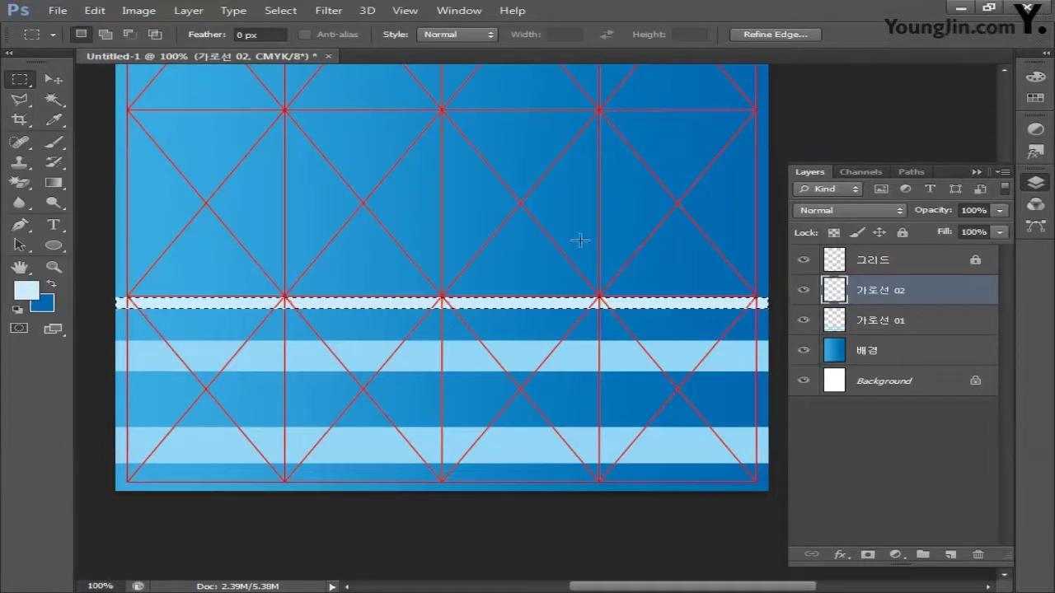
# Step: Make a single-row selection slightly above the thin strip, fill it with the foreground color and deselect
pyautogui.click(26, 84)
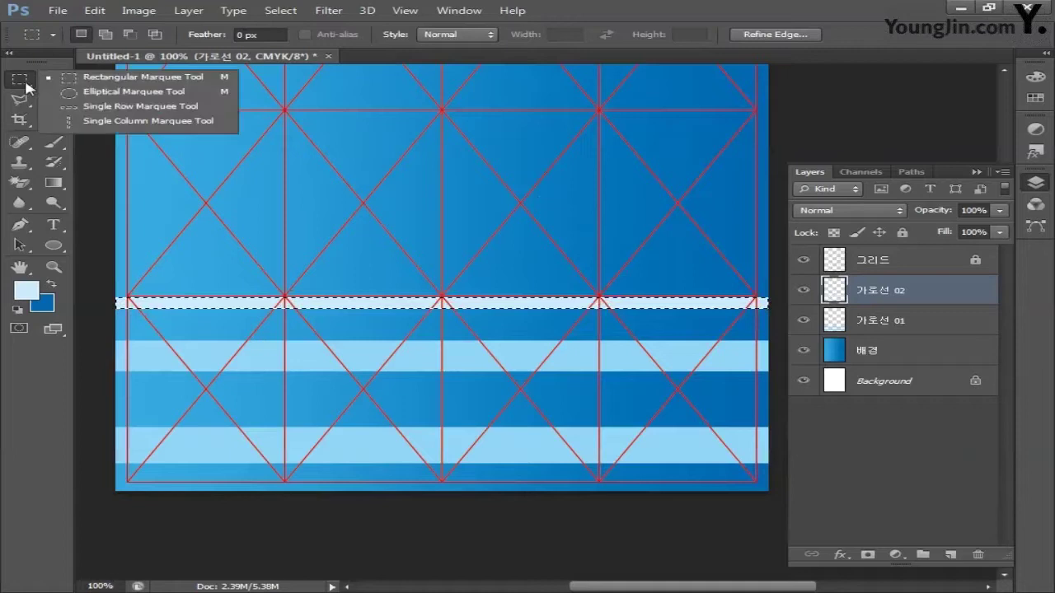
pyautogui.click(162, 114)
pyautogui.click(163, 280)
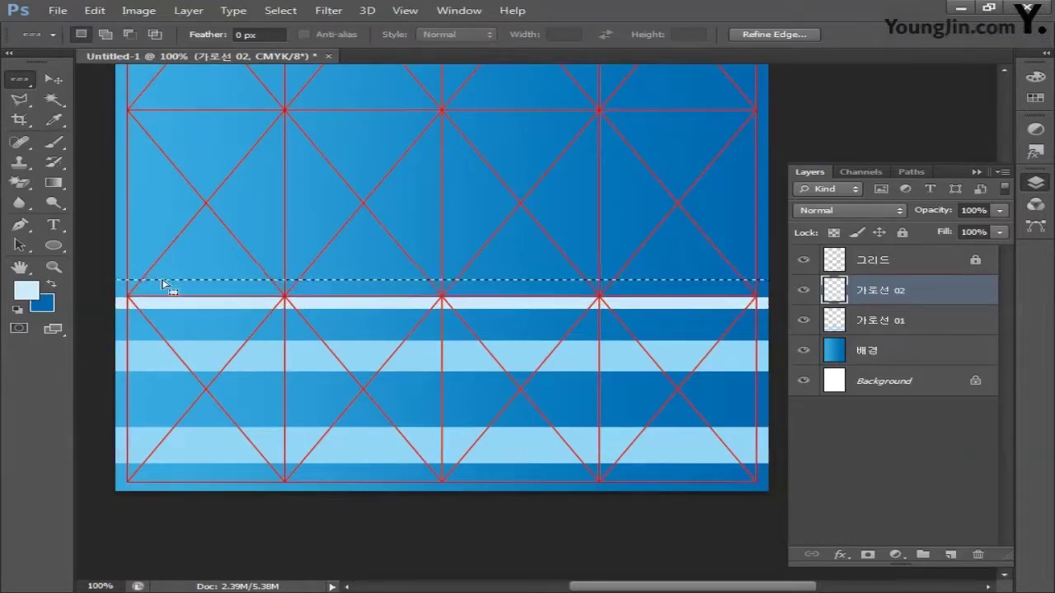
pyautogui.hotkey('alt', 'BackSpace')
pyautogui.hotkey('ctrl', 'd')
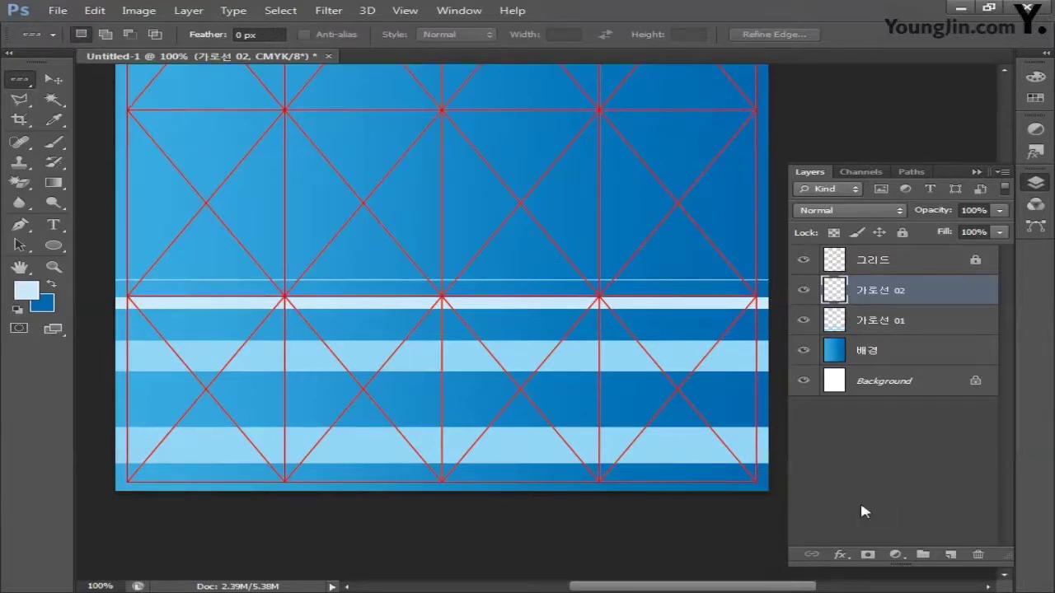
# Step: Add a new layer above 가로선 02 and name it "가로선 03"
pyautogui.click(950, 556)
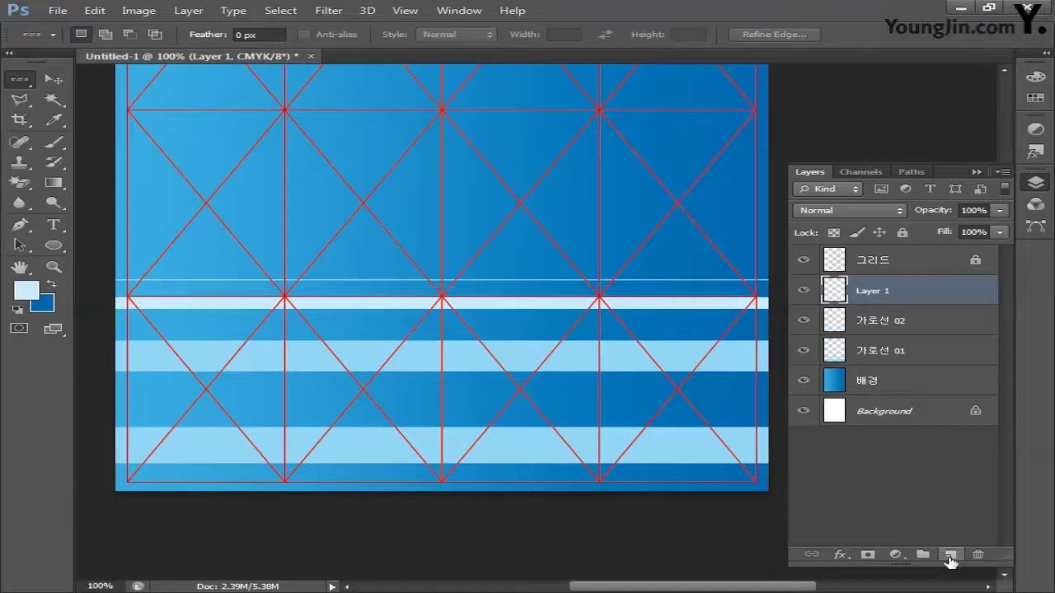
pyautogui.doubleClick(869, 295)
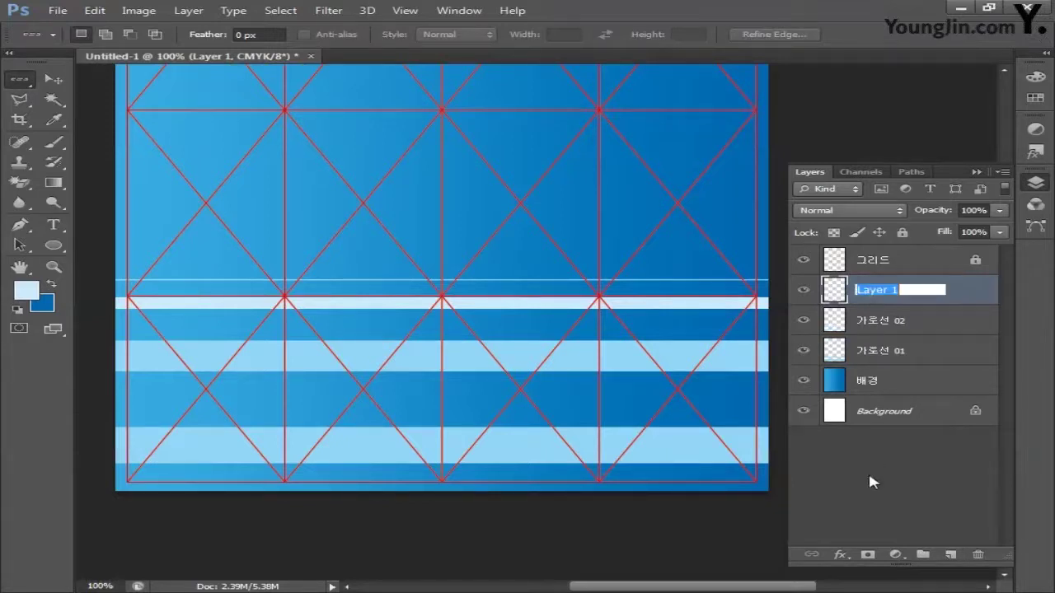
pyautogui.write('갈로선 03')
pyautogui.press('Return')
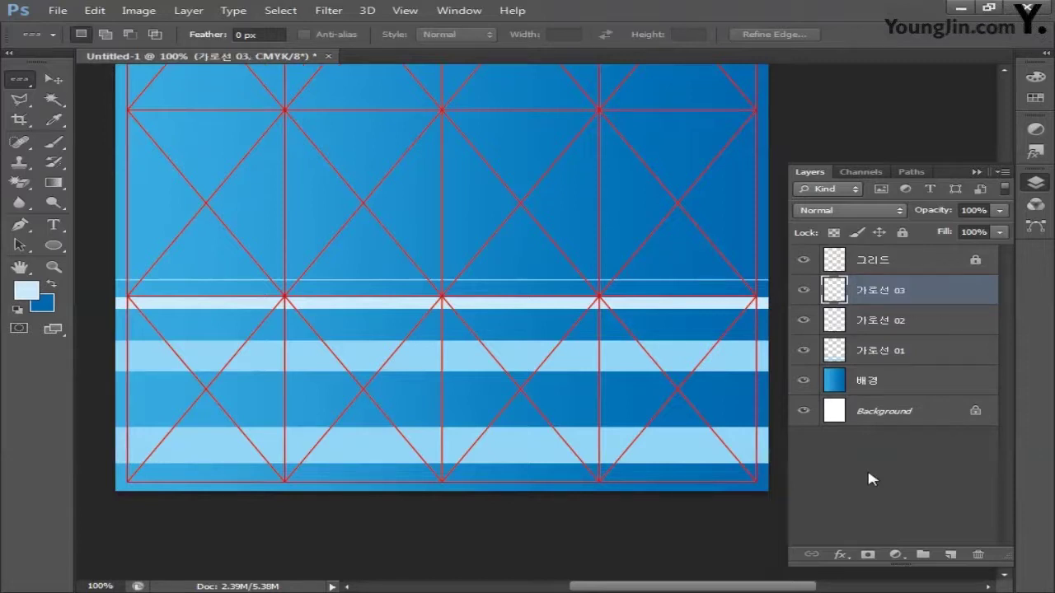
# Step: Choose the Gradient tool and set the foreground color to C 80, M 38, Y 0, K 0
pyautogui.click(52, 184)
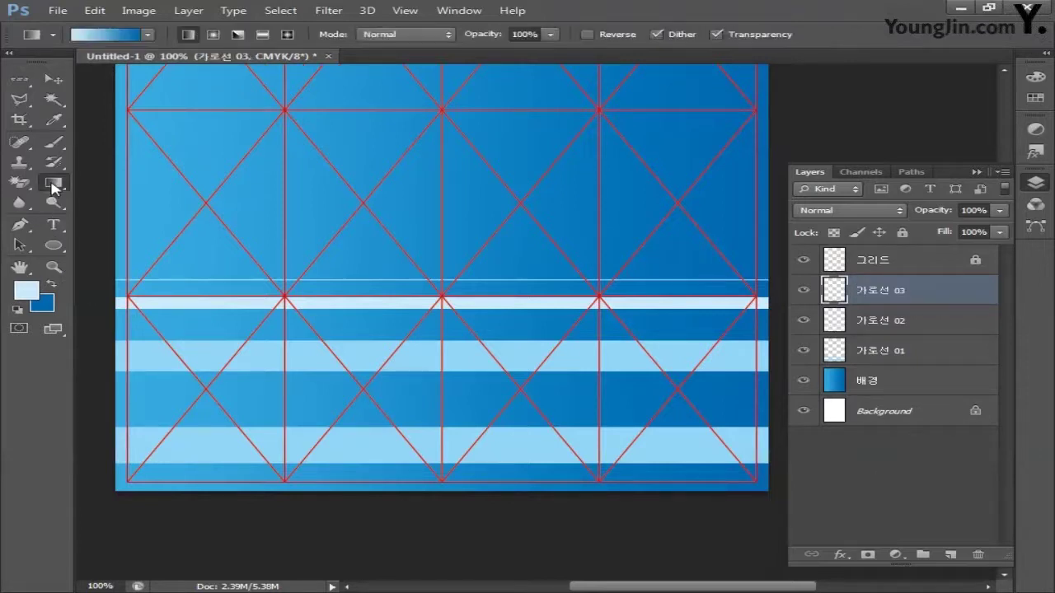
pyautogui.click(25, 290)
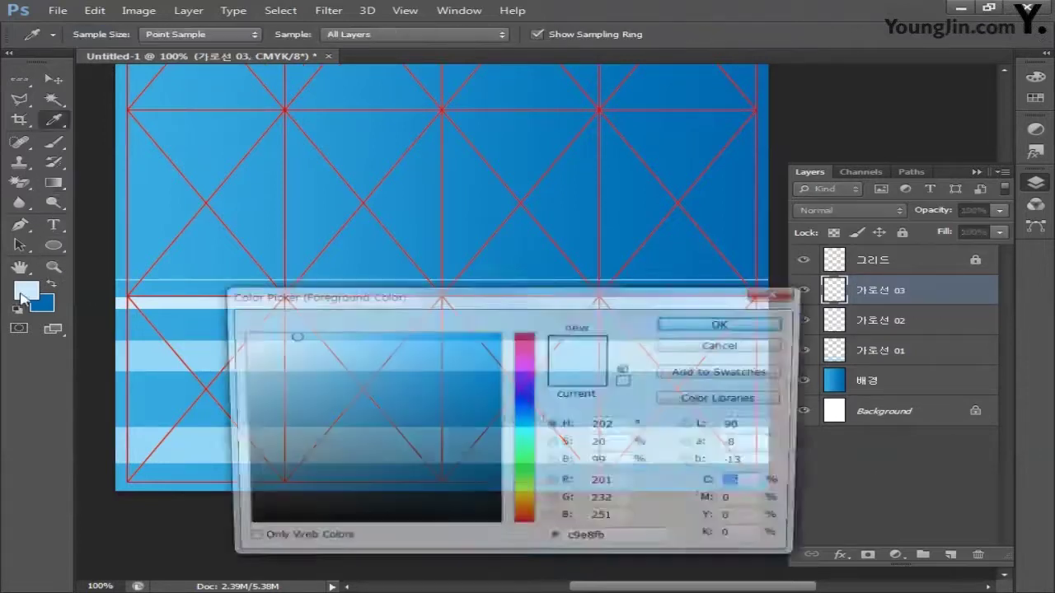
pyautogui.doubleClick(755, 486)
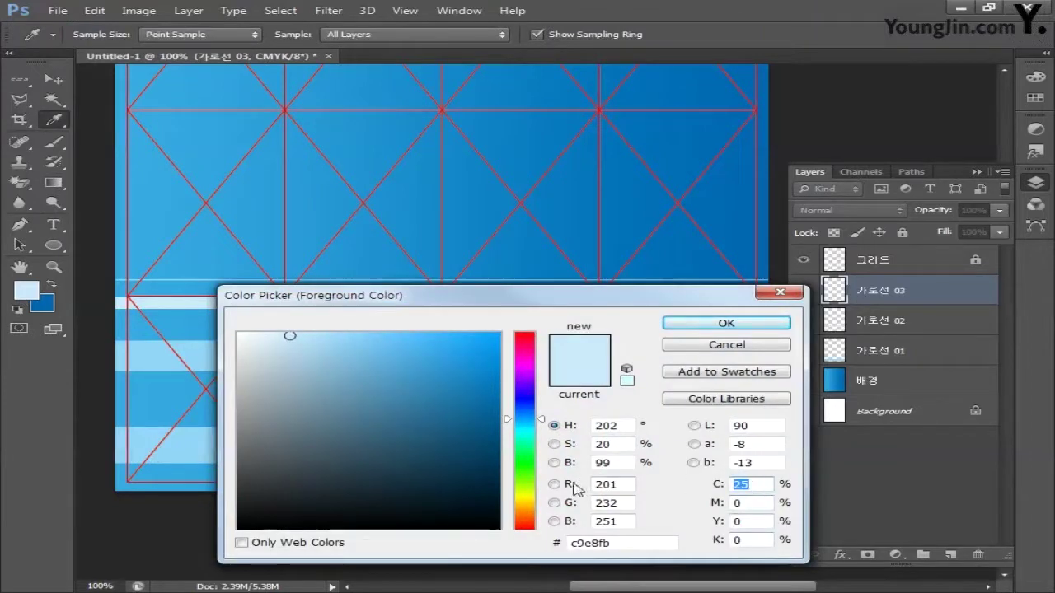
pyautogui.write('80')
pyautogui.press('Tab')
pyautogui.write('3')
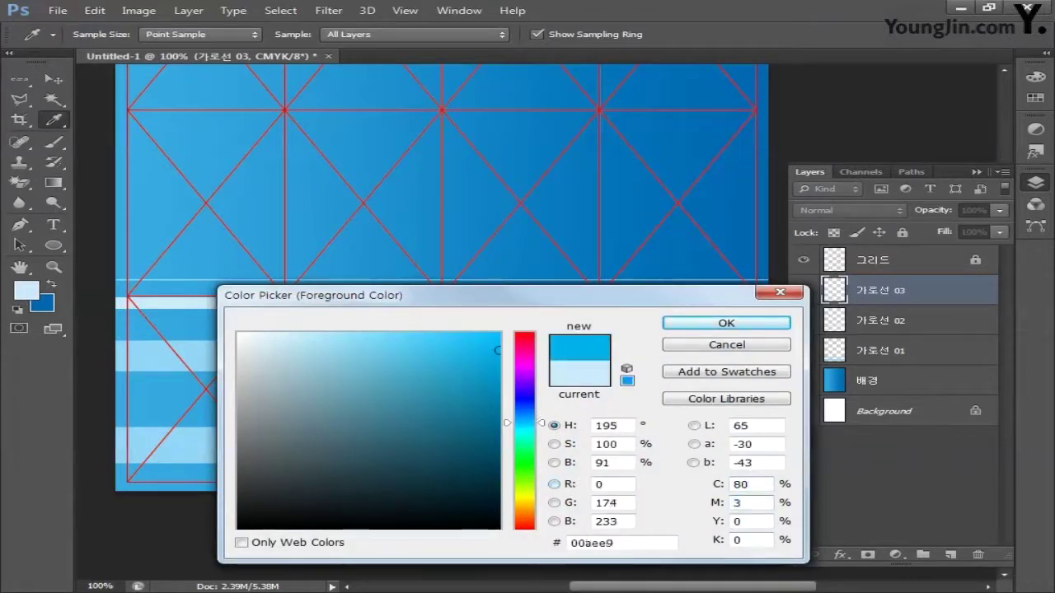
pyautogui.write('8')
pyautogui.write('0')
pyautogui.press('Tab')
pyautogui.write('0')
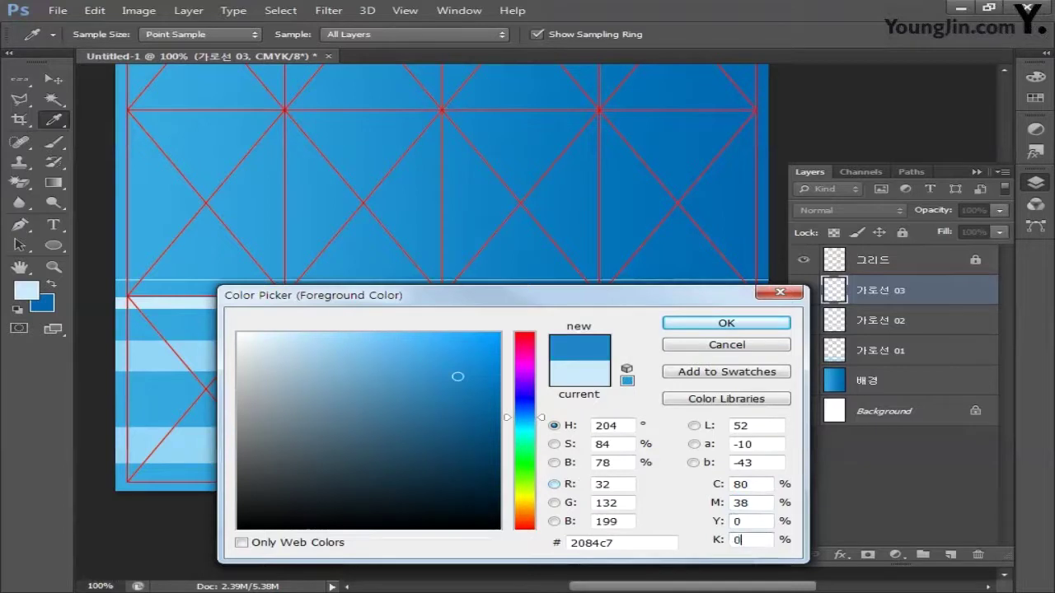
pyautogui.click(726, 323)
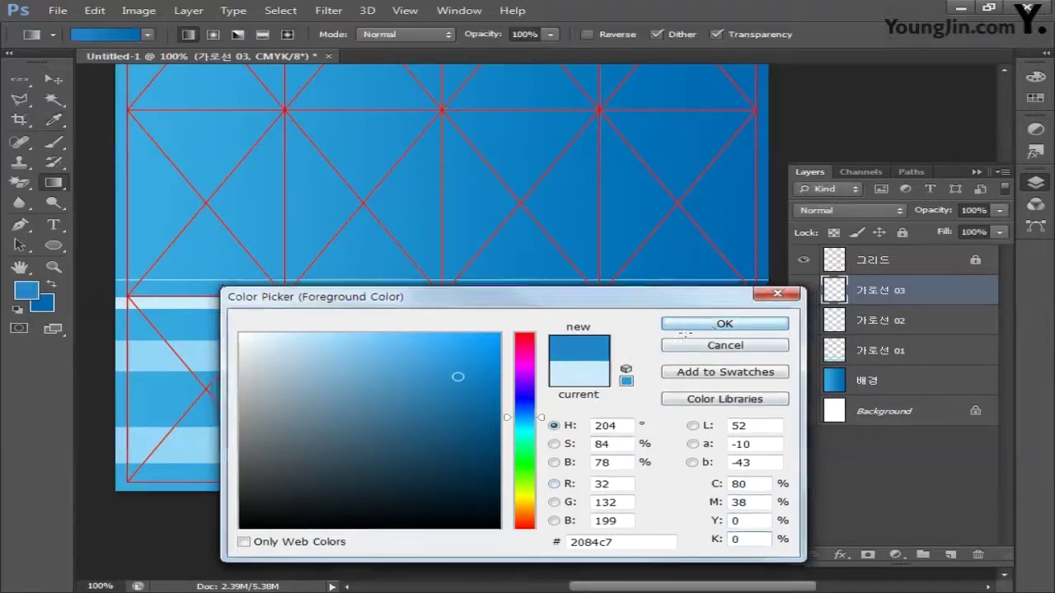
# Step: Set the background color to C 36, M 22, Y 0, K 0
pyautogui.click(43, 303)
pyautogui.click(742, 484)
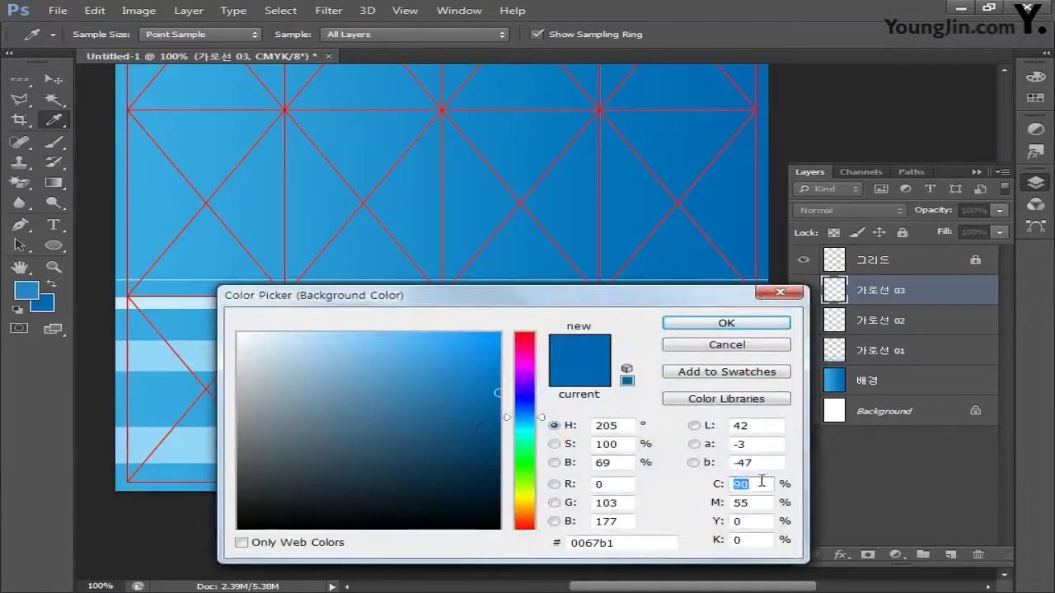
pyautogui.write('36')
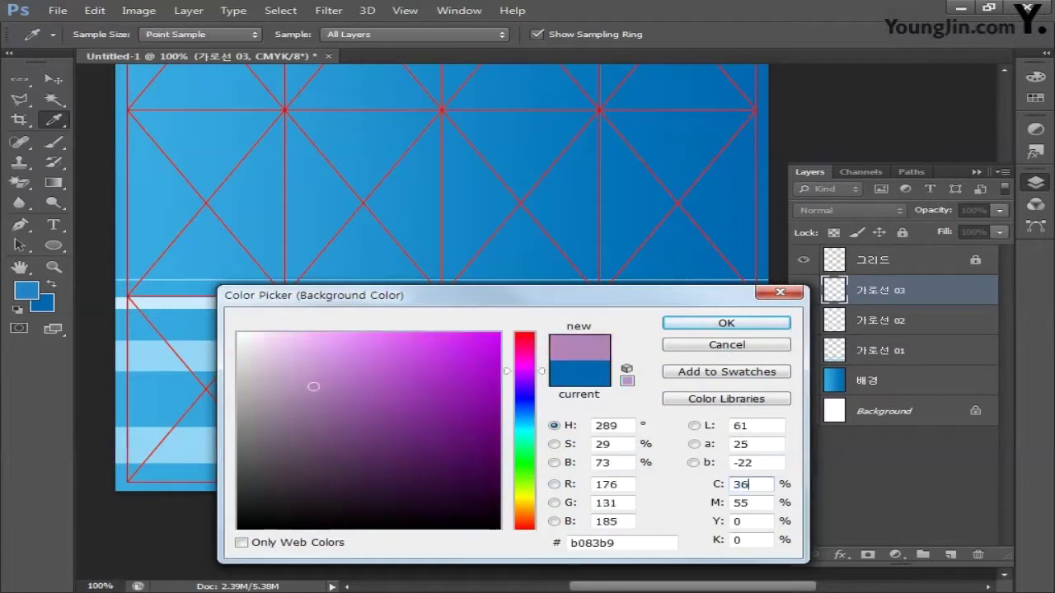
pyautogui.press('Tab')
pyautogui.write('22')
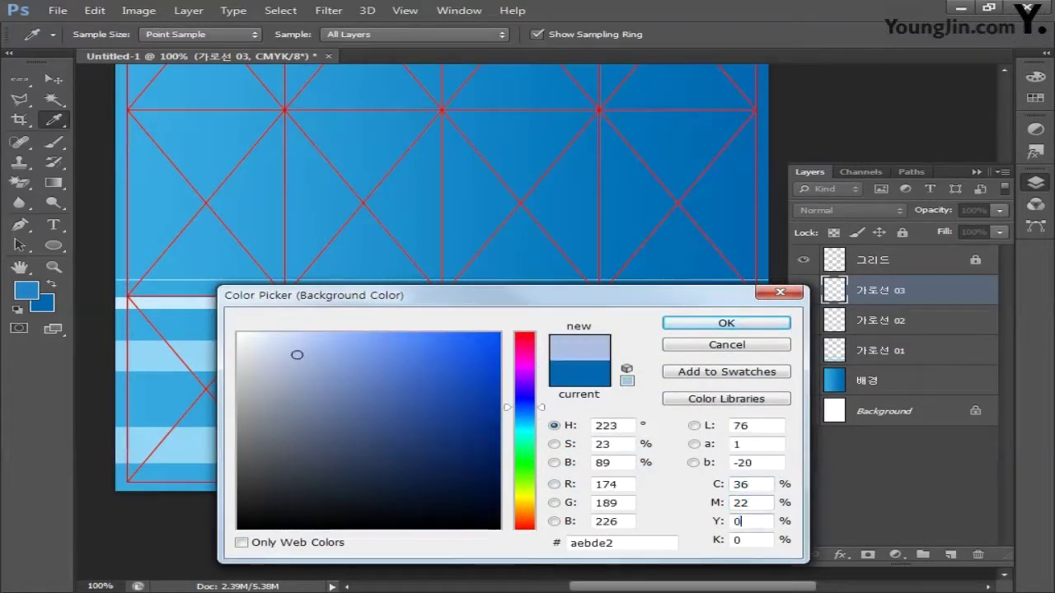
pyautogui.press('Tab')
pyautogui.write('0')
pyautogui.click(697, 322)
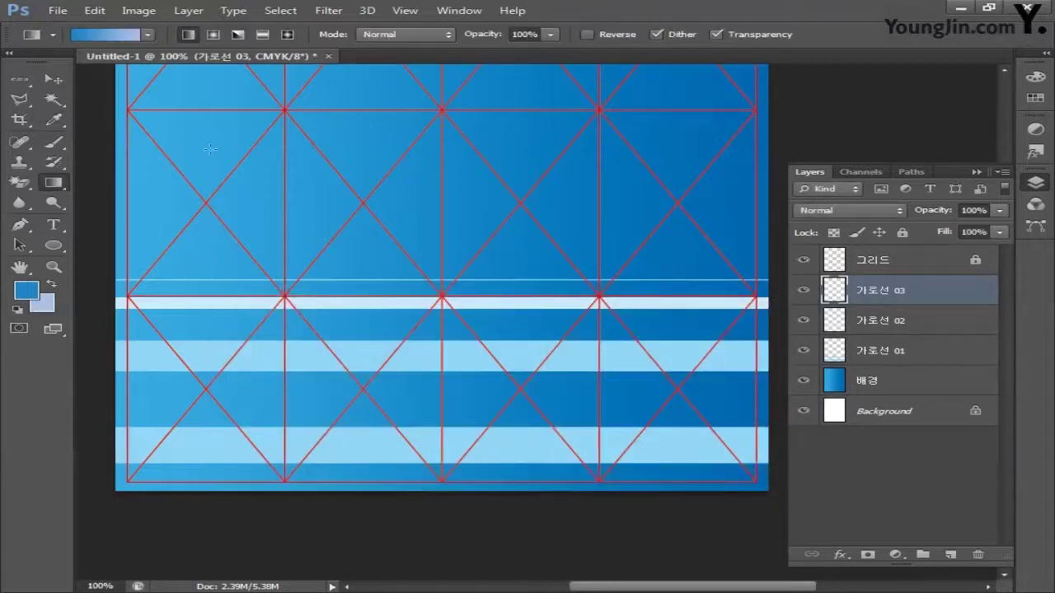
# Step: Select a full-width strip along the middle horizontal grid line and fill it with the foreground-to-background gradient from left to right
pyautogui.moveTo(19, 79); pyautogui.dragTo(120, 83)
pyautogui.moveTo(278, 141); pyautogui.dragTo(274, 193)
pyautogui.moveTo(116, 157); pyautogui.dragTo(789, 190)
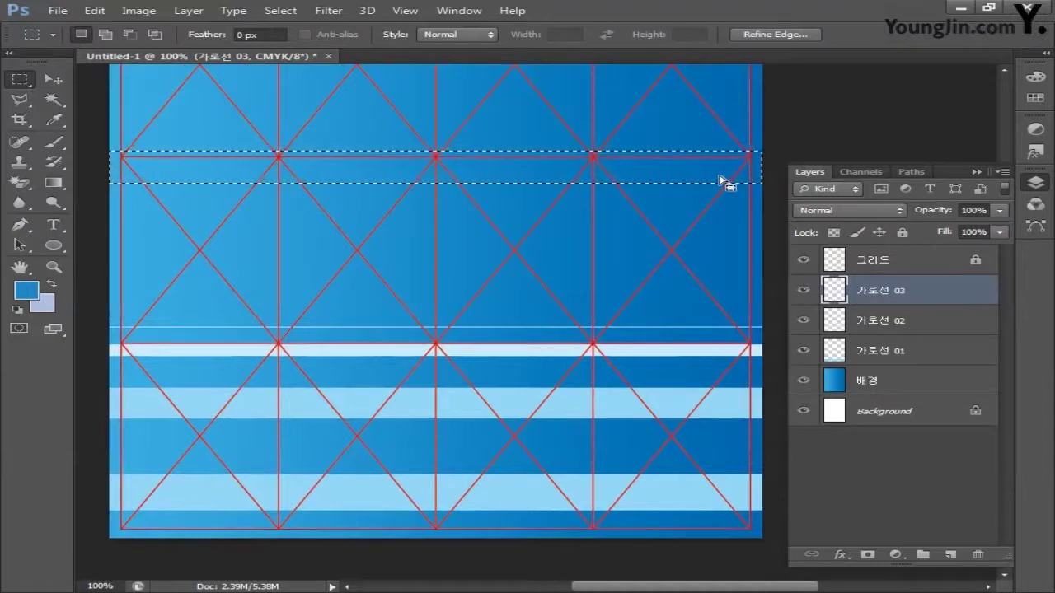
pyautogui.click(54, 182)
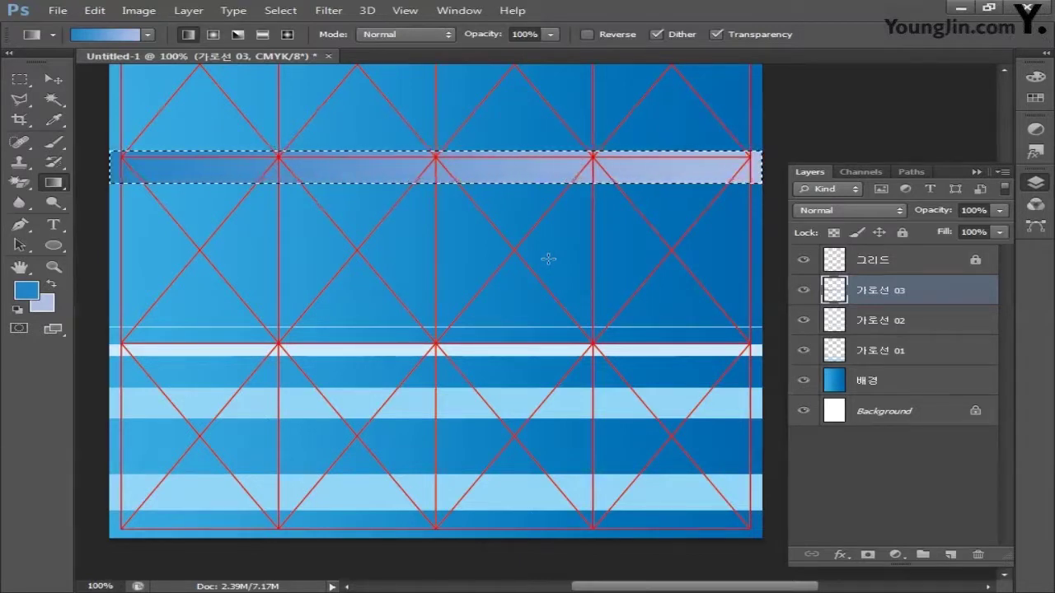
# Step: Add a new layer above 가로선 03 and name it "가로선 04"
pyautogui.click(950, 553)
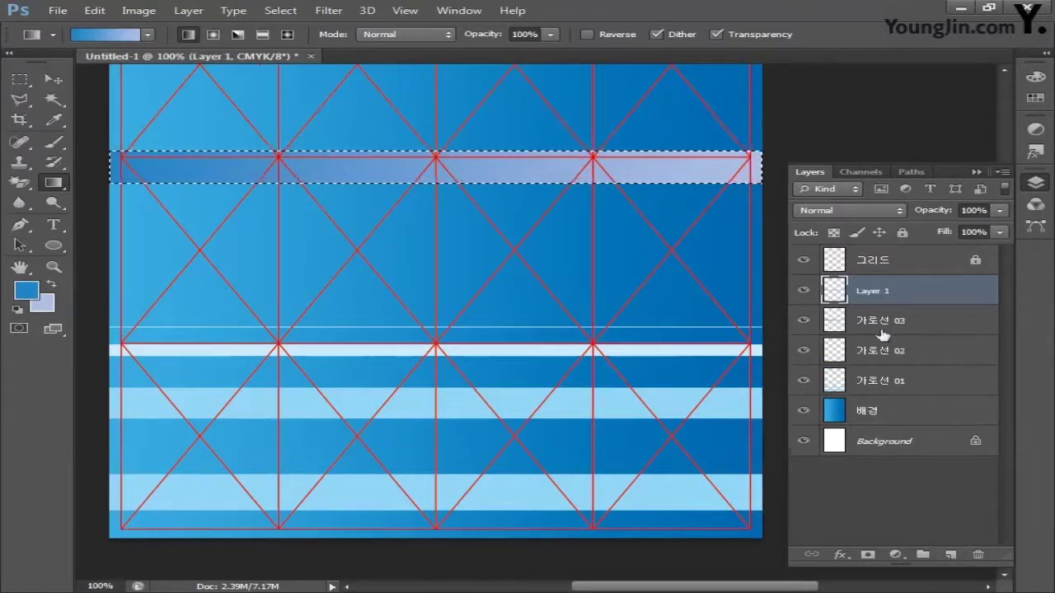
pyautogui.doubleClick(869, 293)
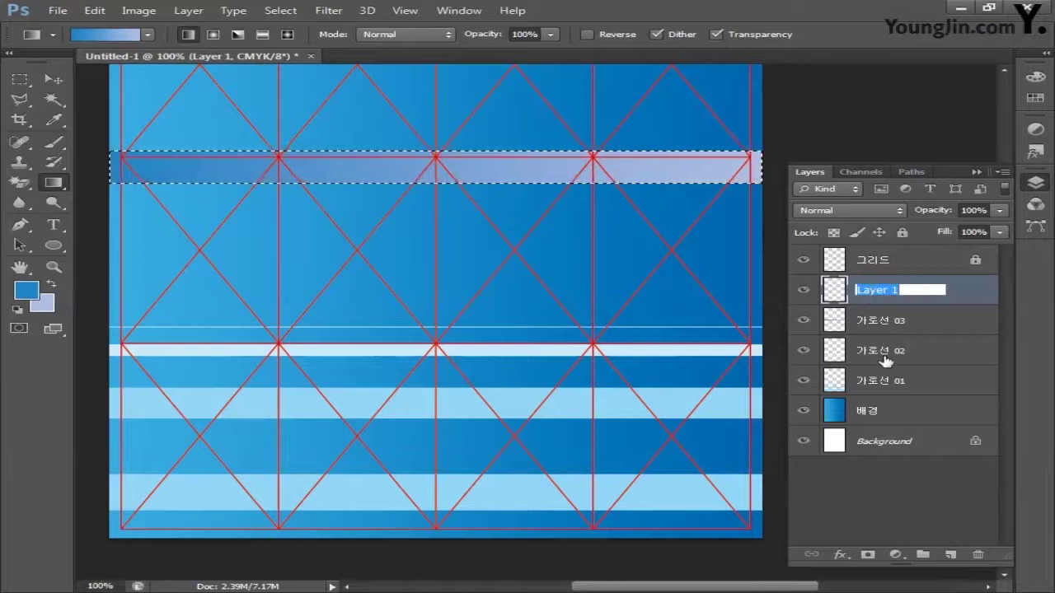
pyautogui.write('가로선')
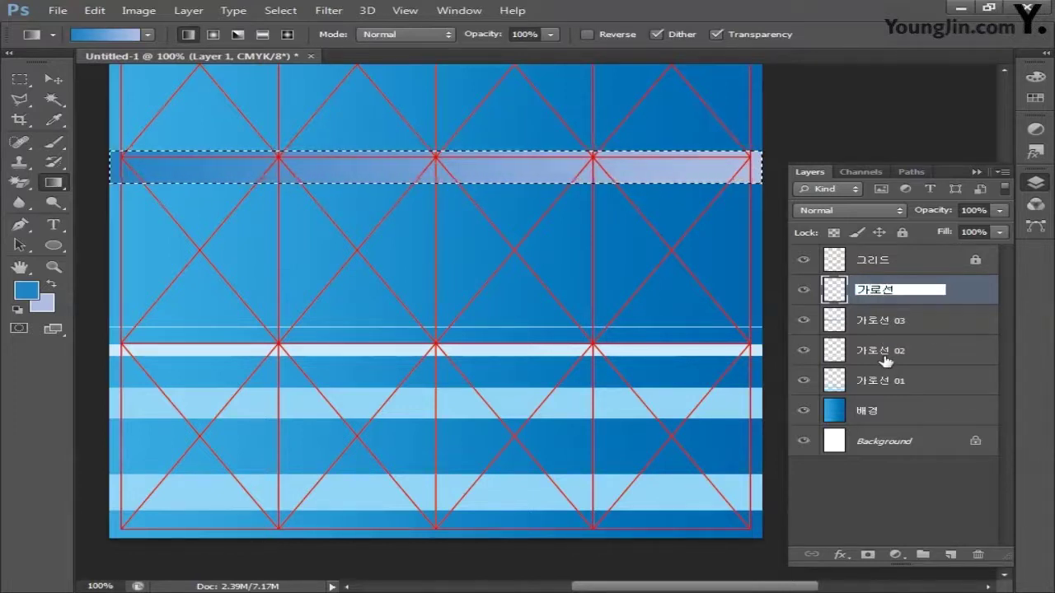
pyautogui.write(' 04')
pyautogui.press('Return')
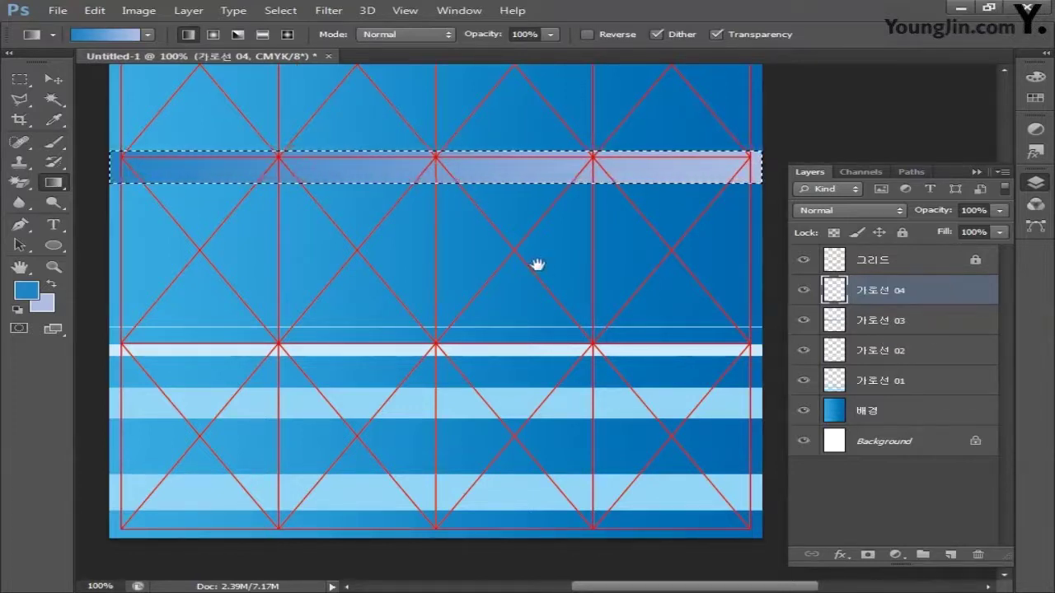
# Step: Deselect the gradient band and select a taller full-width strip through the middle of the grid row above it
pyautogui.moveTo(537, 264); pyautogui.dragTo(530, 370)
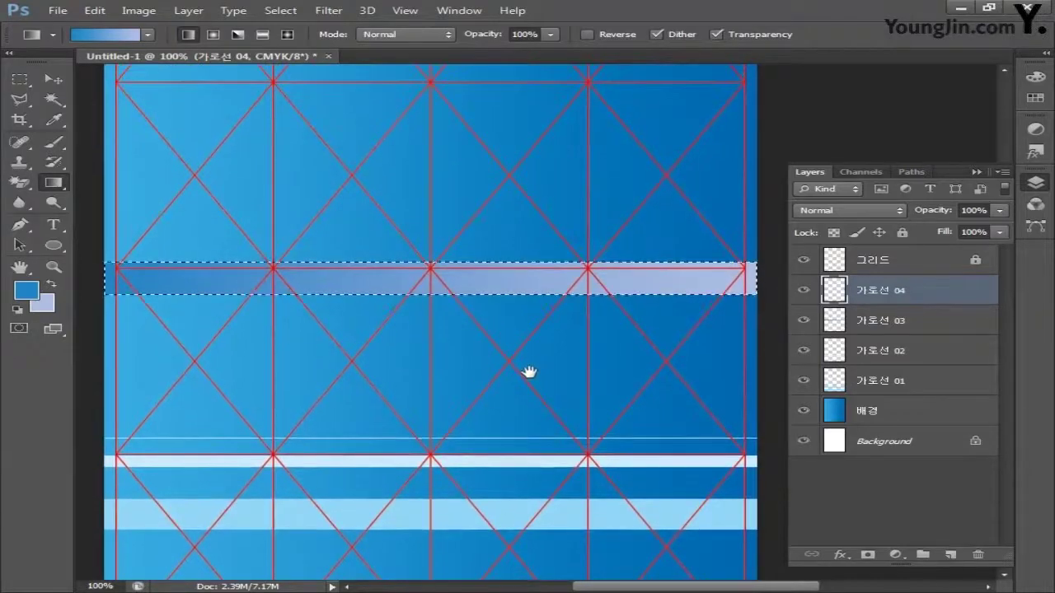
pyautogui.click(27, 76)
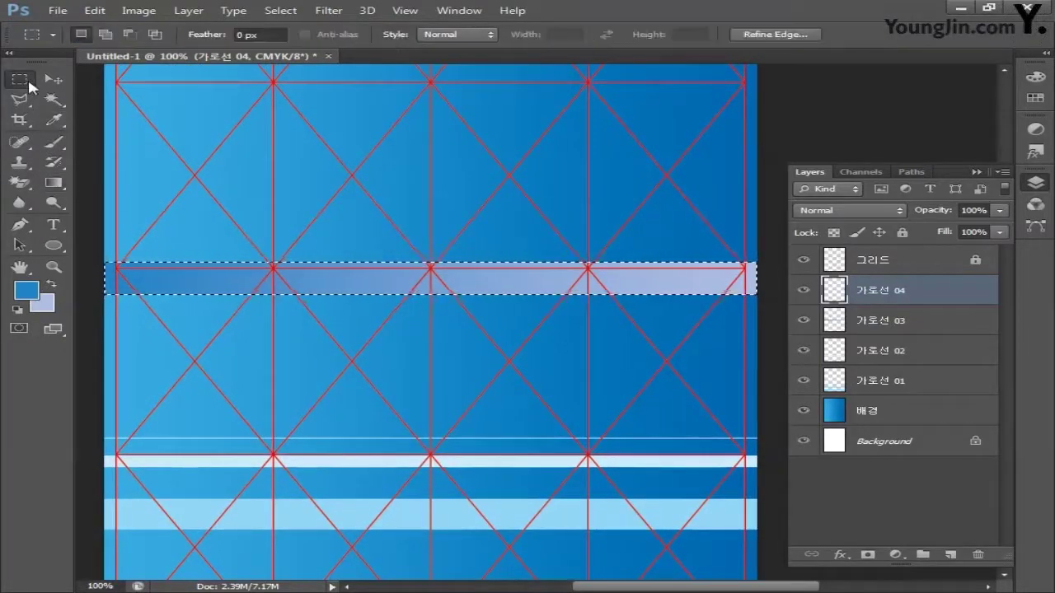
pyautogui.hotkey('ctrl', 'd')
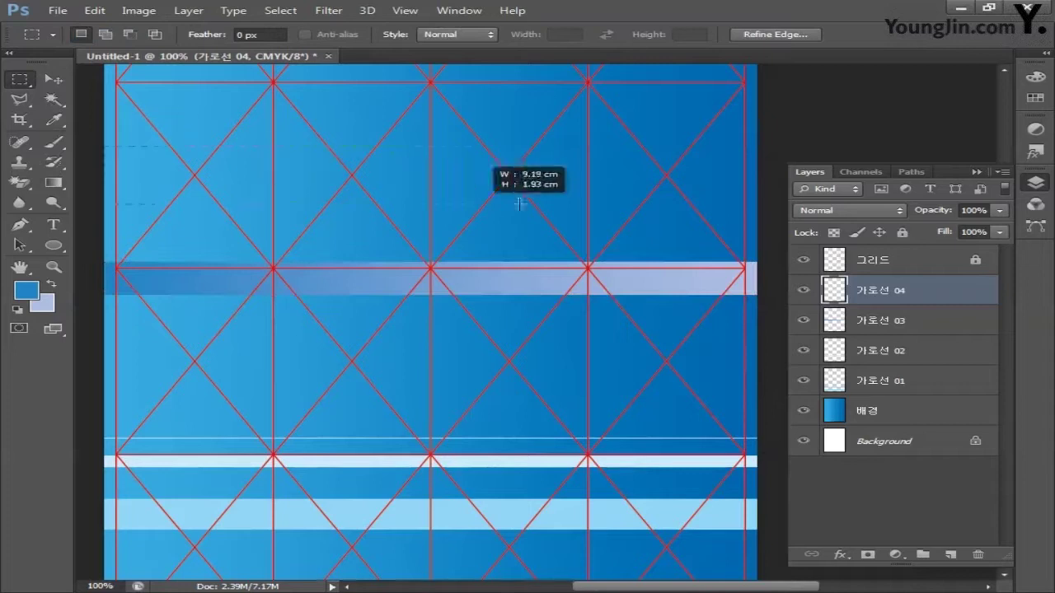
pyautogui.moveTo(519, 204); pyautogui.dragTo(799, 197)
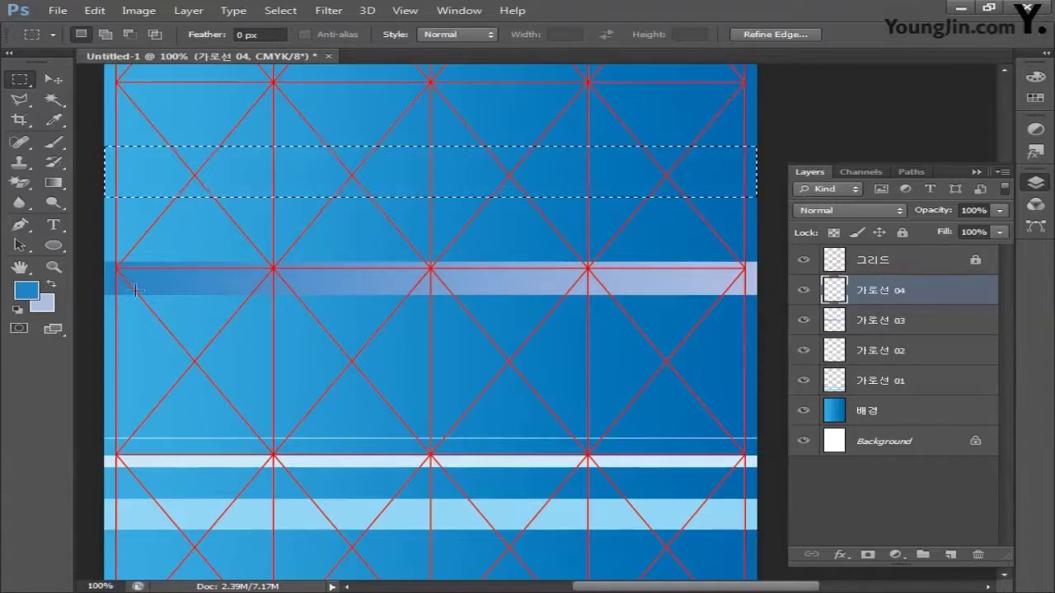
# Step: Set the foreground color to C 25, M 20, Y 20, K 0 and fill the selected strip with it
pyautogui.click(25, 289)
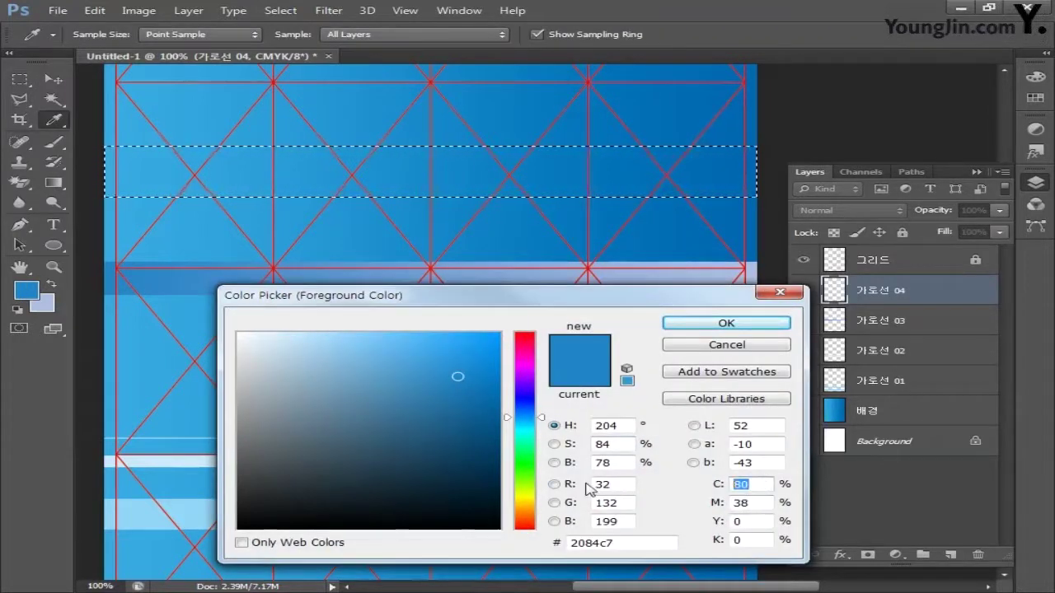
pyautogui.write('25')
pyautogui.press('Tab')
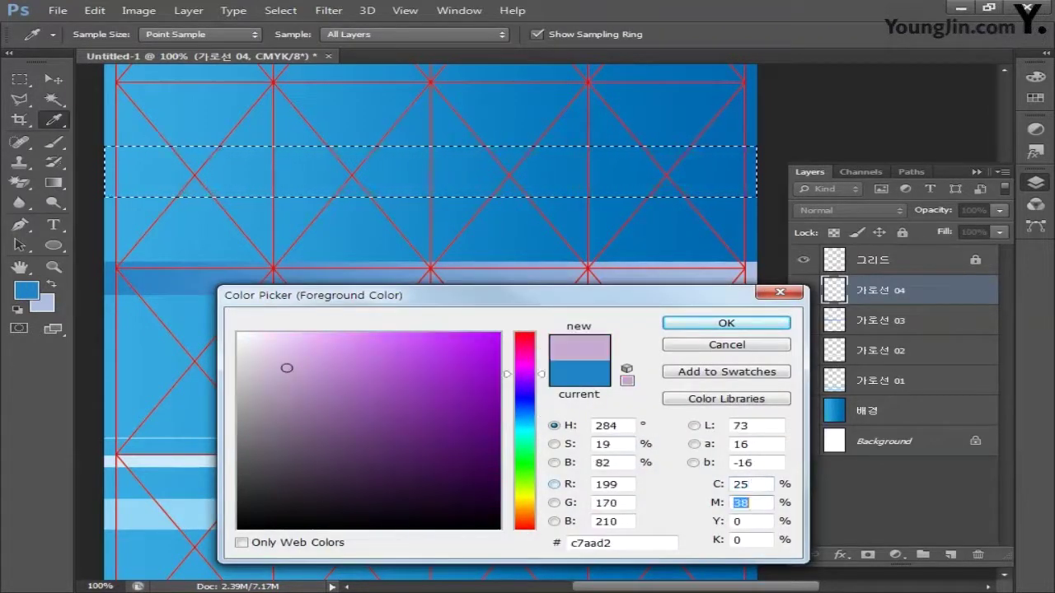
pyautogui.write('20')
pyautogui.press('Tab')
pyautogui.write('20')
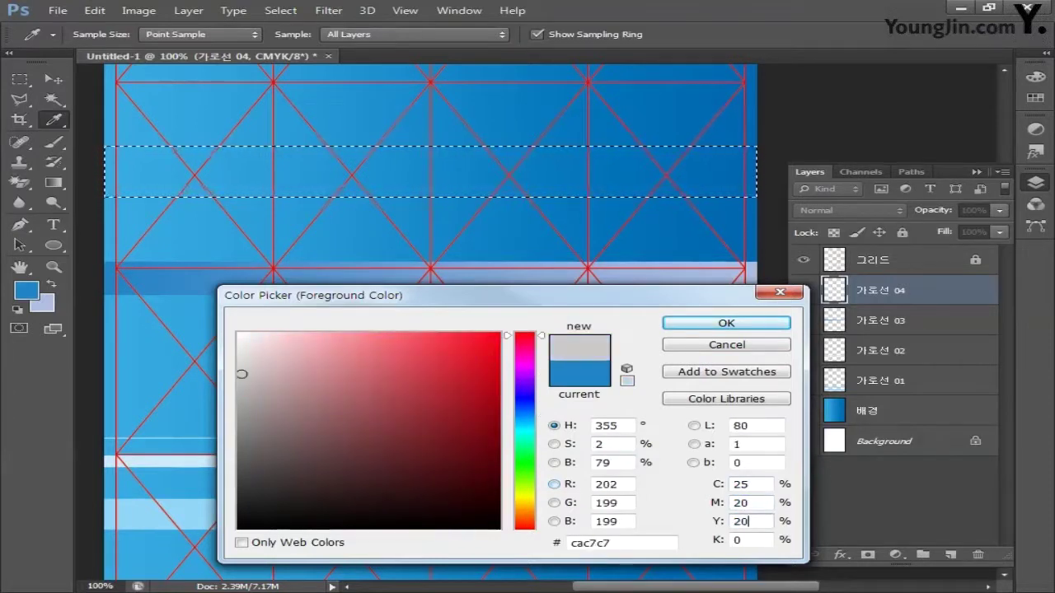
pyautogui.press('Tab')
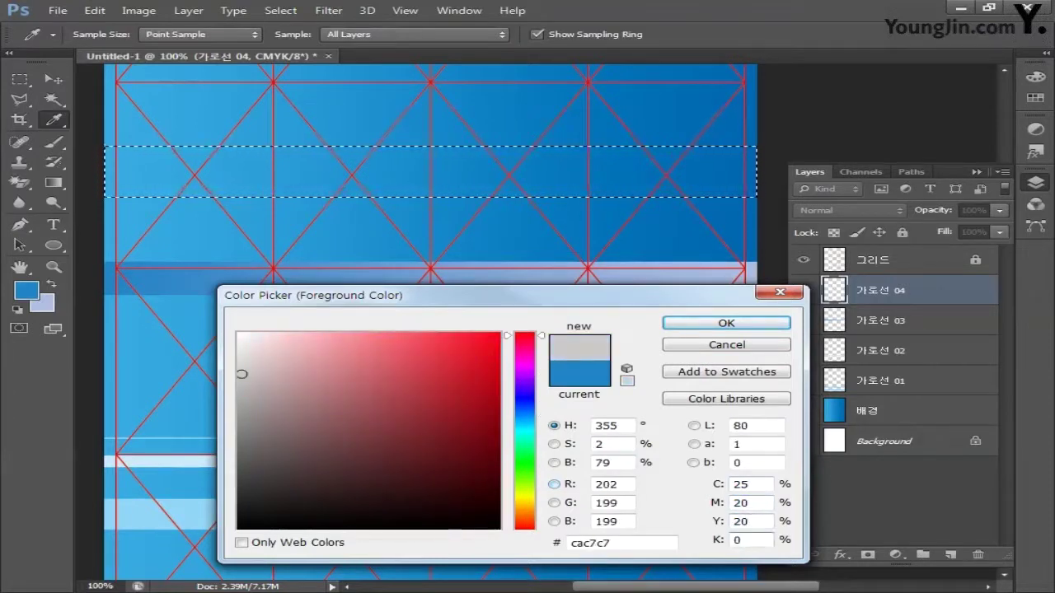
pyautogui.click(707, 324)
pyautogui.press('m')
pyautogui.hotkey('alt', 'BackSpace')
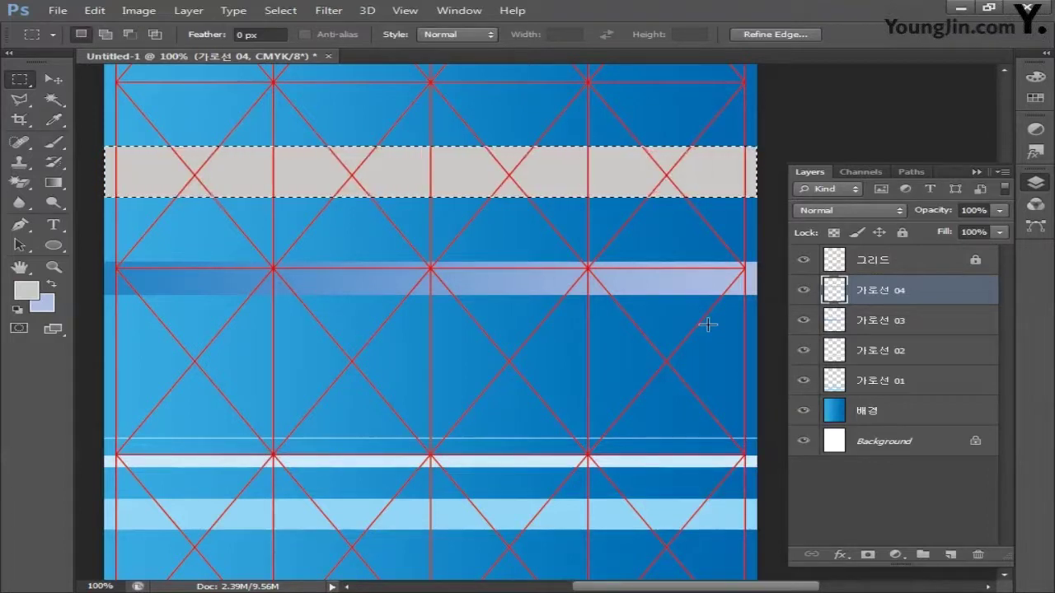
# Step: Deselect the gray strip, hide the 그리드 layer and make the 배경 layer active
pyautogui.click(54, 267)
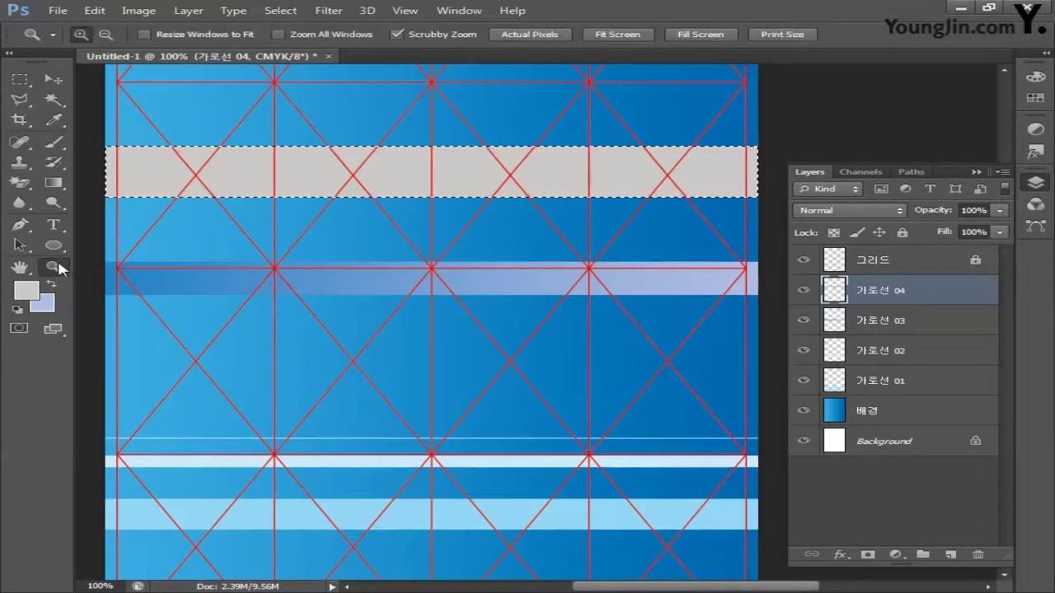
pyautogui.doubleClick(19, 267)
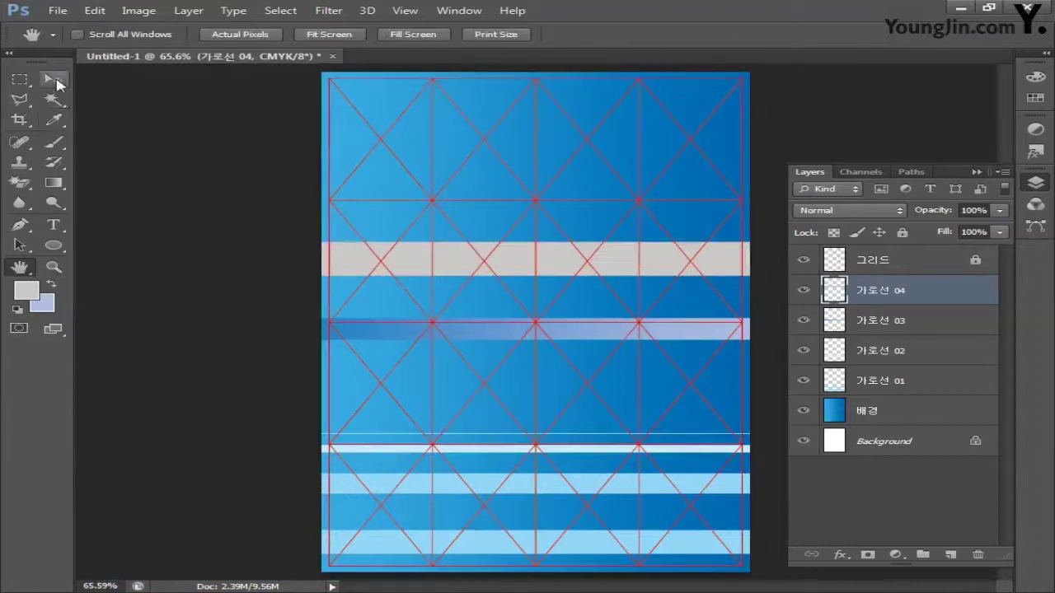
pyautogui.click(56, 82)
pyautogui.click(804, 261)
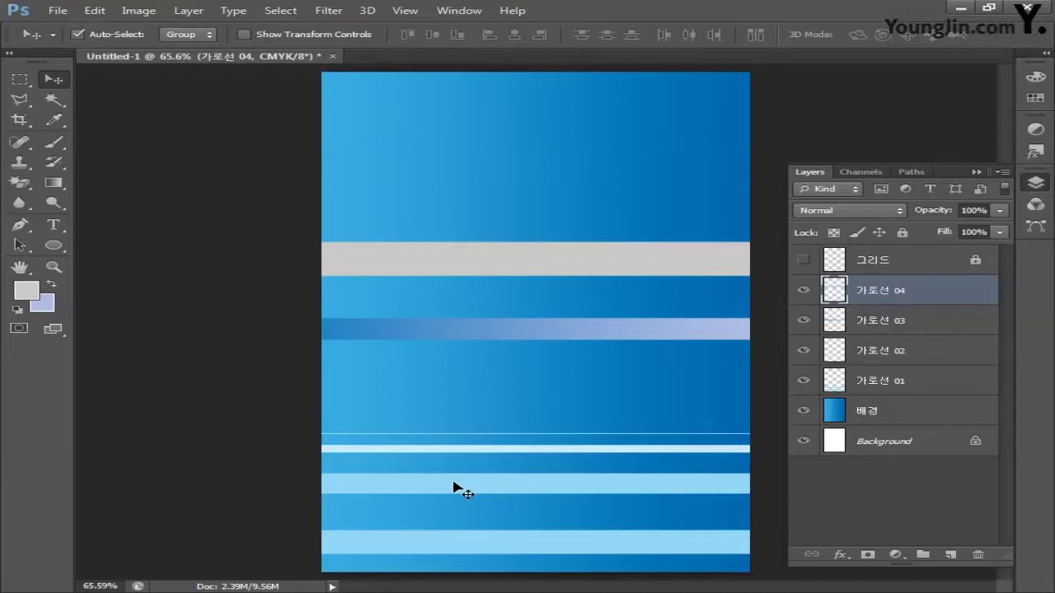
pyautogui.hotkey('alt', '[')
pyautogui.hotkey('alt', '[')
pyautogui.hotkey('alt', '[')
pyautogui.hotkey('alt', '[')
# Step: Open the 개막식 photo and copy the whole image into the poster document, directly above the 배경 layer
pyautogui.click(57, 10)
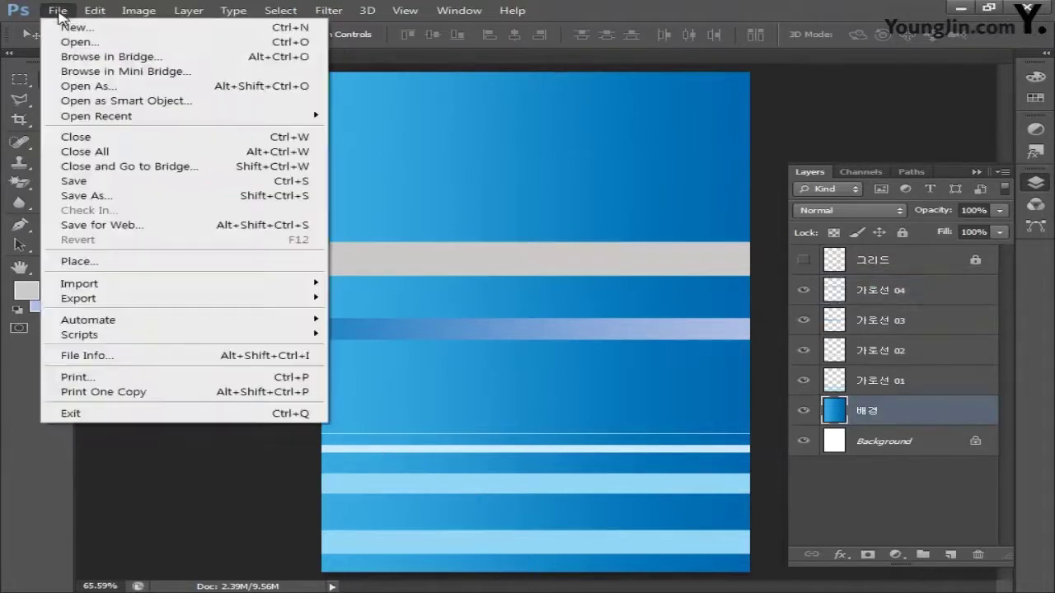
pyautogui.click(75, 41)
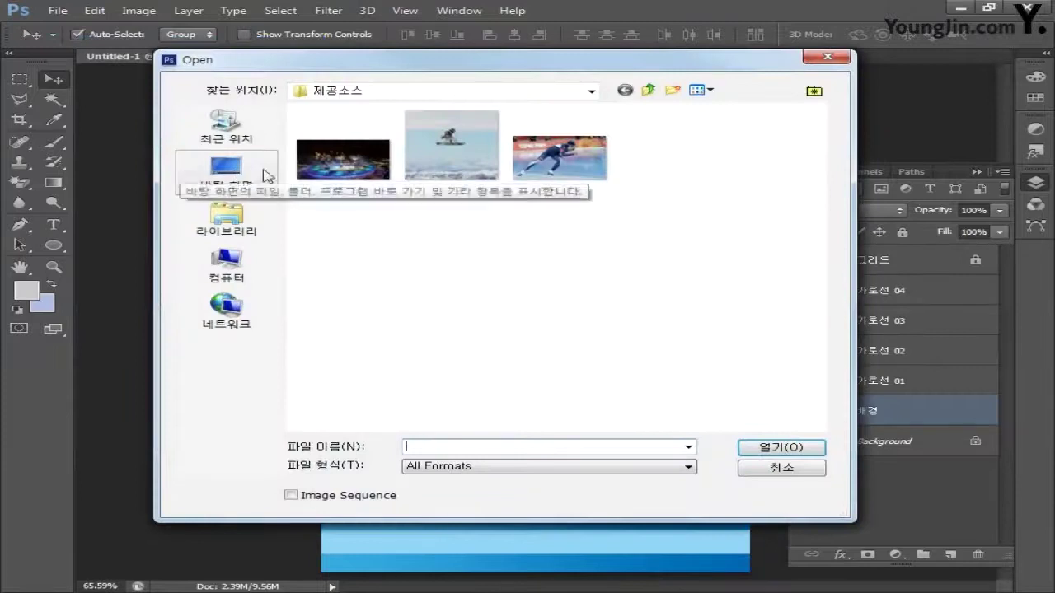
pyautogui.click(321, 176)
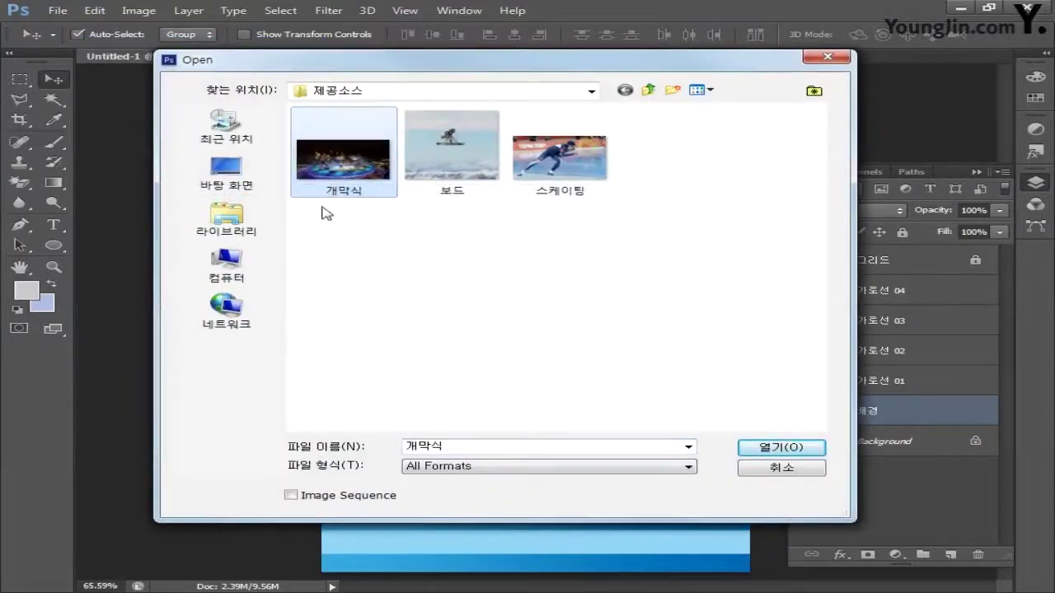
pyautogui.click(771, 453)
pyautogui.hotkey('ctrl', 'a')
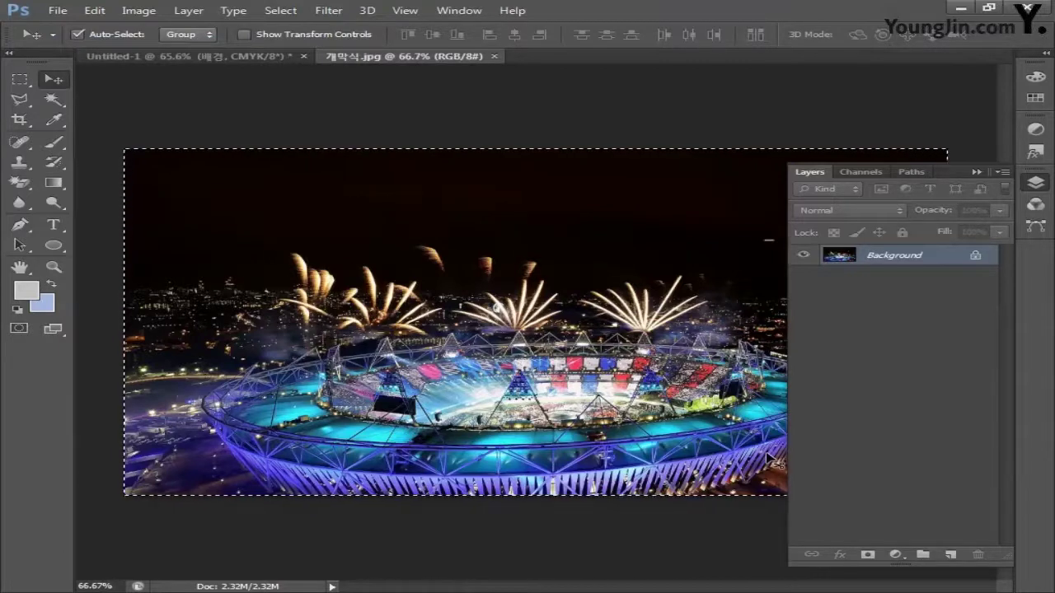
pyautogui.moveTo(246, 163); pyautogui.dragTo(223, 183)
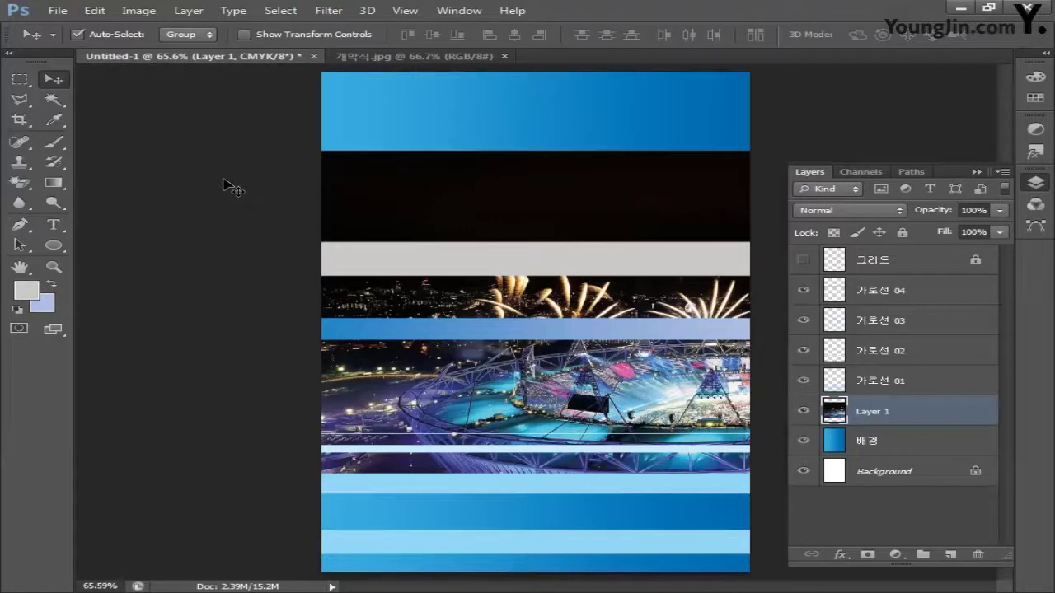
# Step: Transform the stadium photo to about 100% scale so it fills the poster's top area, with its lower edge along the gray stripe's bottom
pyautogui.hotkey('ctrl', 't')
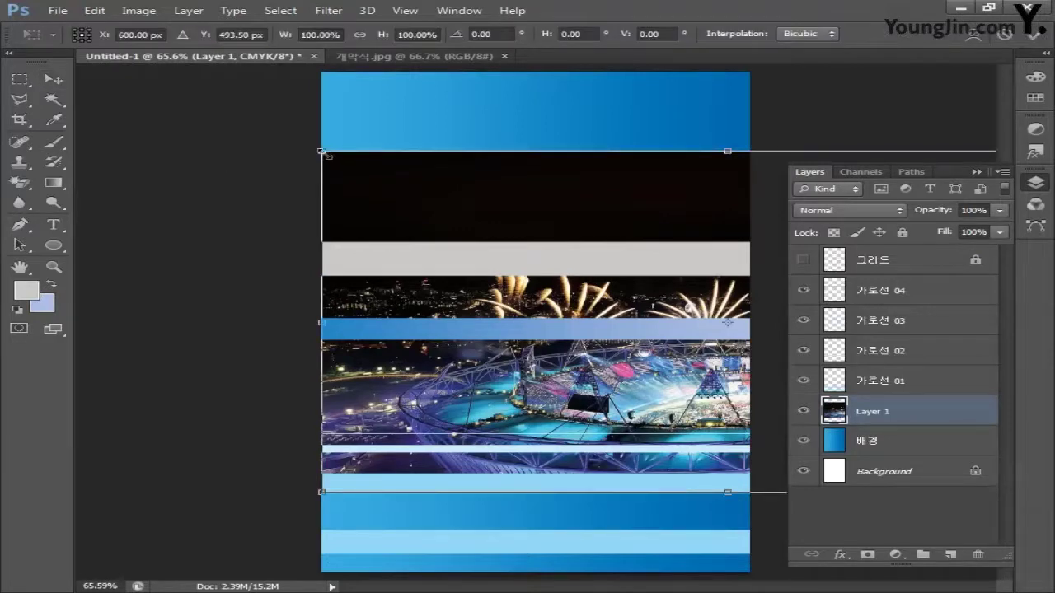
pyautogui.moveTo(324, 154); pyautogui.dragTo(360, 128)
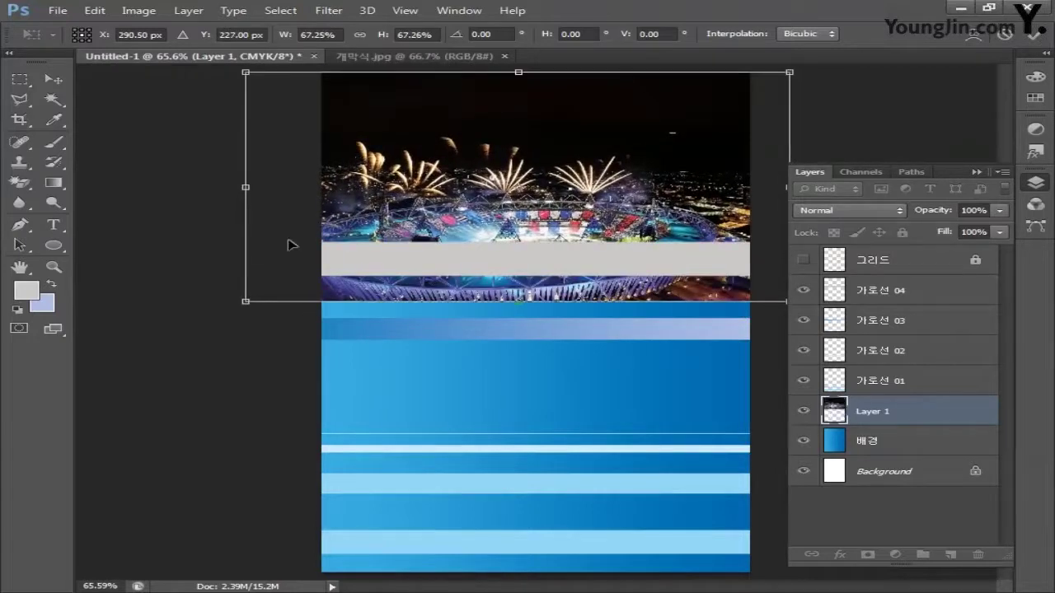
pyautogui.moveTo(591, 299); pyautogui.dragTo(556, 274)
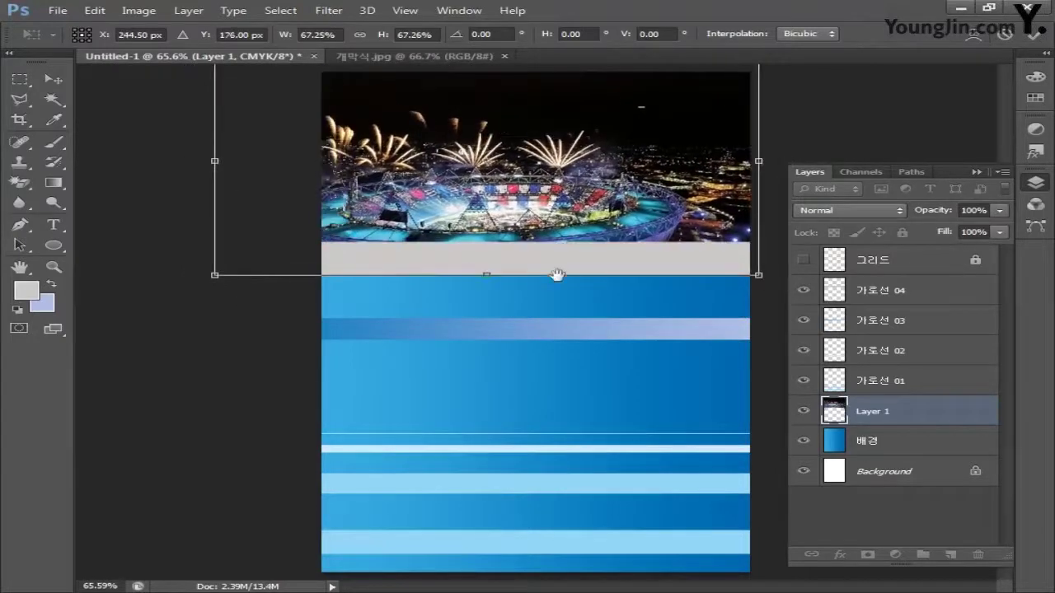
pyautogui.hotkey('ctrl', '-')
pyautogui.moveTo(289, 111); pyautogui.dragTo(183, 66)
pyautogui.moveTo(266, 166); pyautogui.dragTo(261, 133)
pyautogui.hotkey('ctrl', '-')
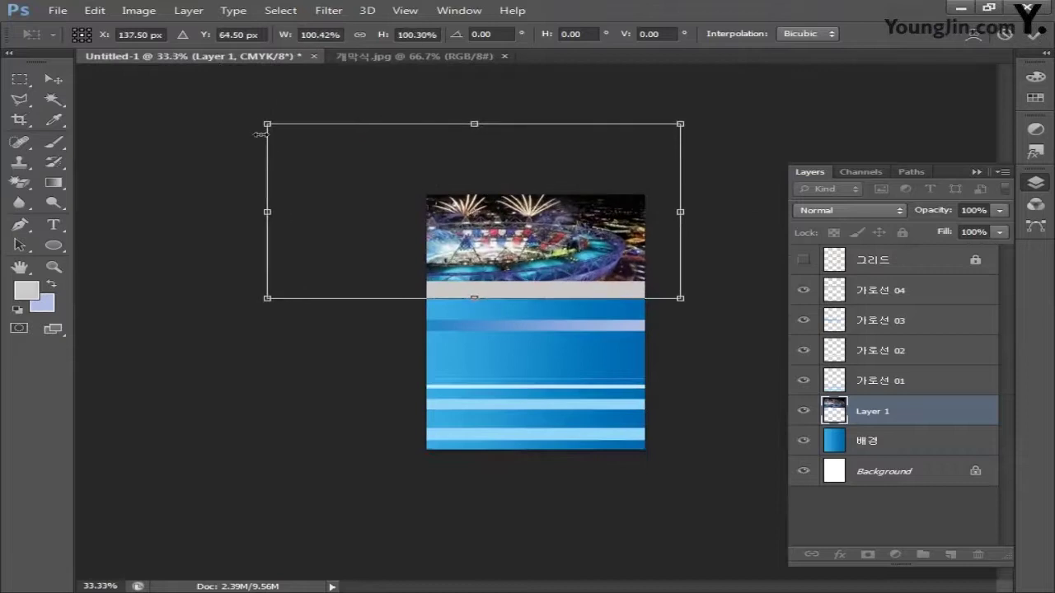
pyautogui.press('Return')
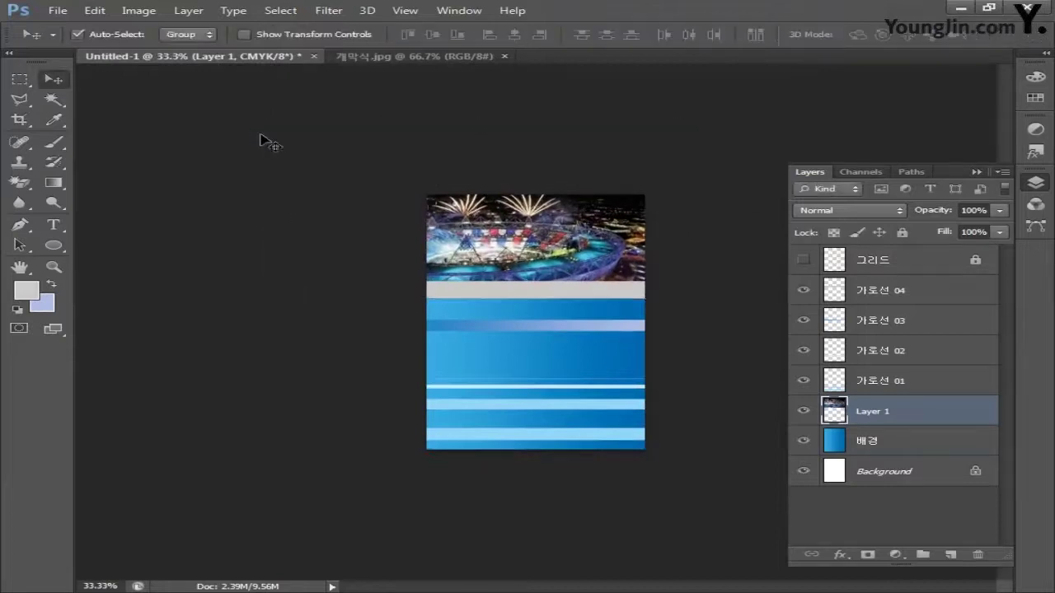
# Step: Rename the photo layer "개막식 배경" and move it directly below the 가로선 04 layer
pyautogui.doubleClick(22, 268)
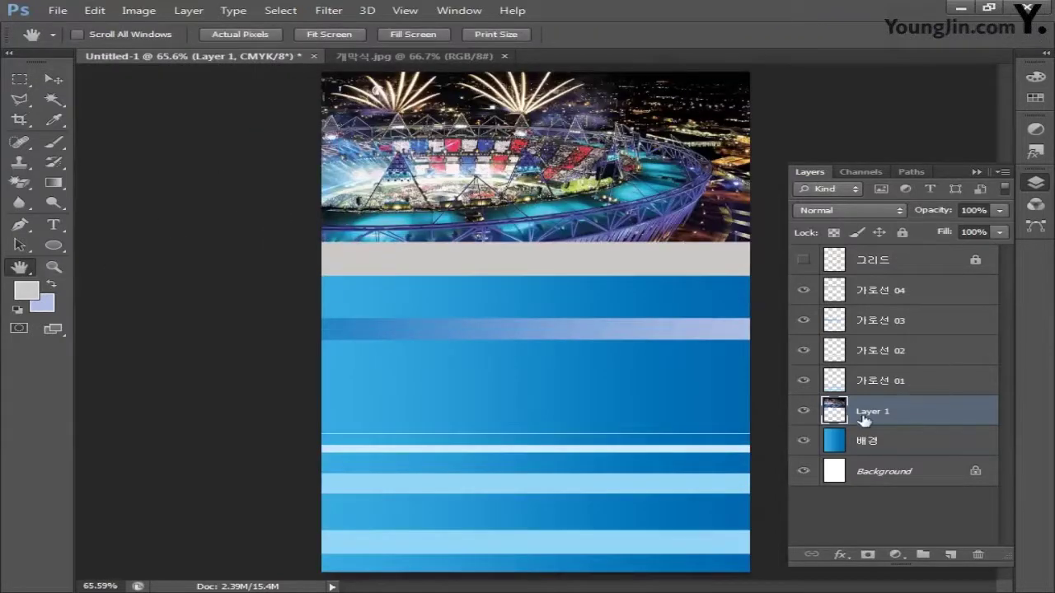
pyautogui.doubleClick(867, 412)
pyautogui.write('ㄱㅐㅁㅏㄱ식 배경')
pyautogui.press('Return')
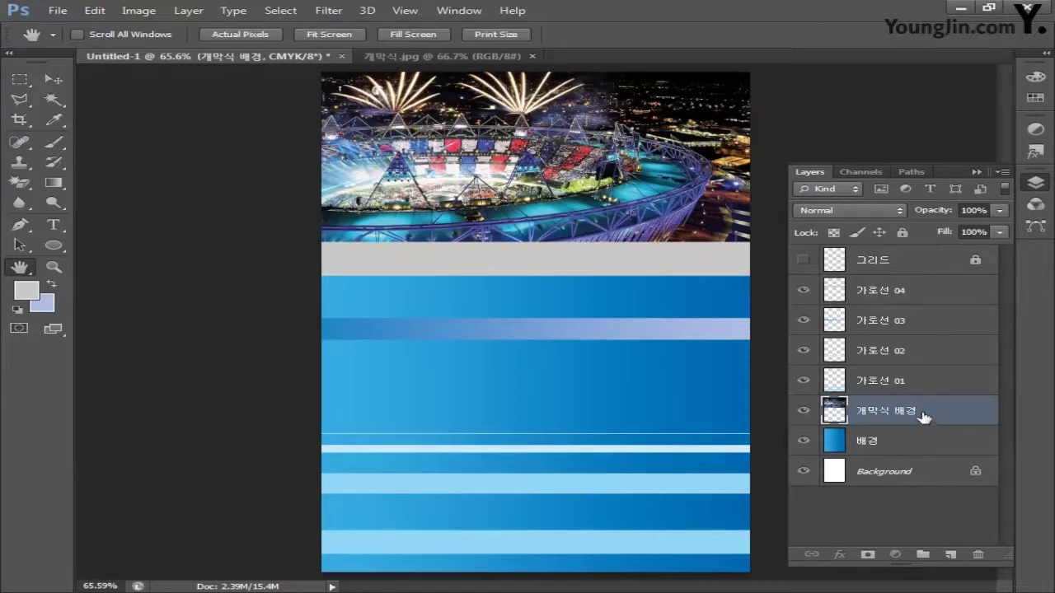
pyautogui.moveTo(923, 417); pyautogui.dragTo(923, 306)
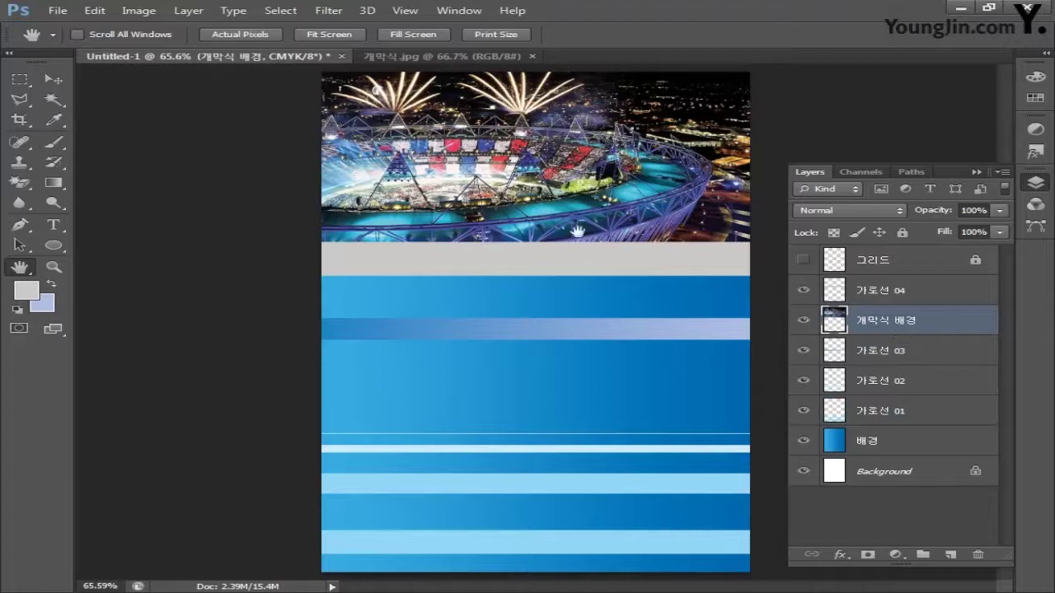
pyautogui.click(803, 290)
pyautogui.click(804, 290)
pyautogui.click(20, 80)
pyautogui.moveTo(771, 290); pyautogui.dragTo(276, 258)
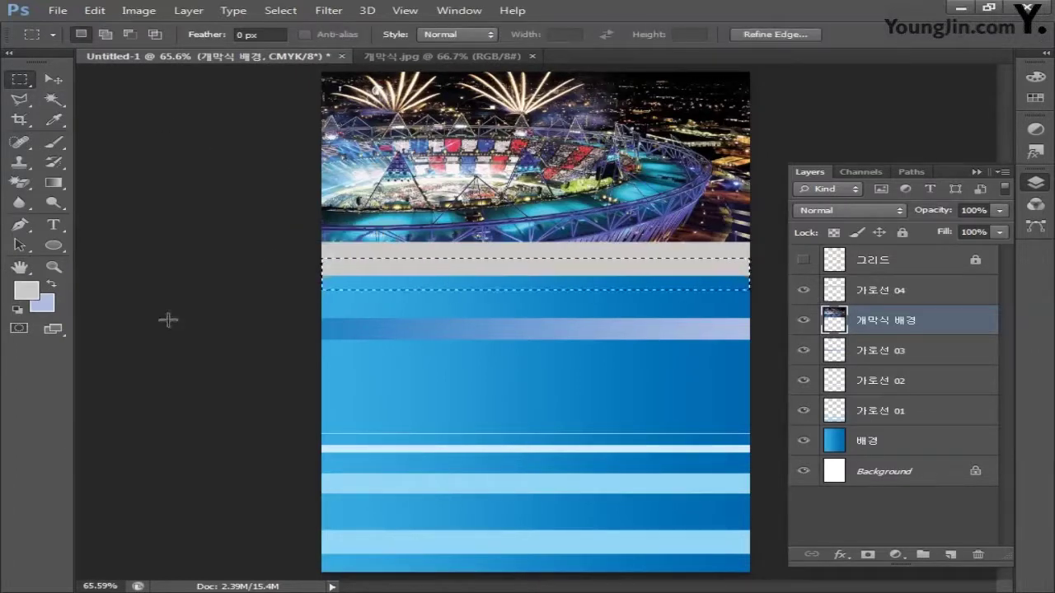
pyautogui.hotkey('ctrl', 'd')
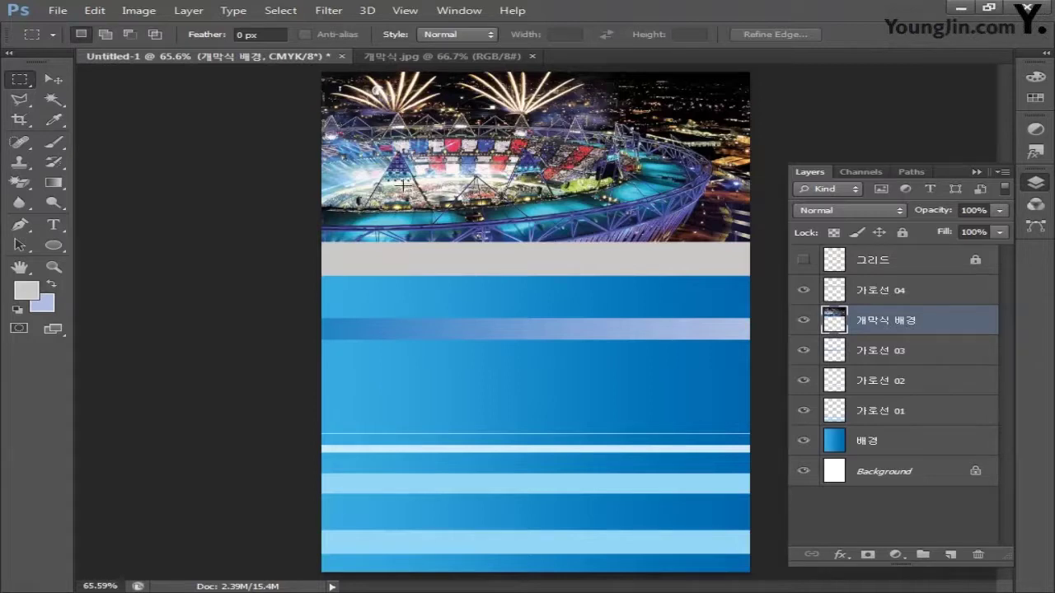
# Step: Desaturate the stadium photo on the 개막식 배경 layer
pyautogui.click(138, 10)
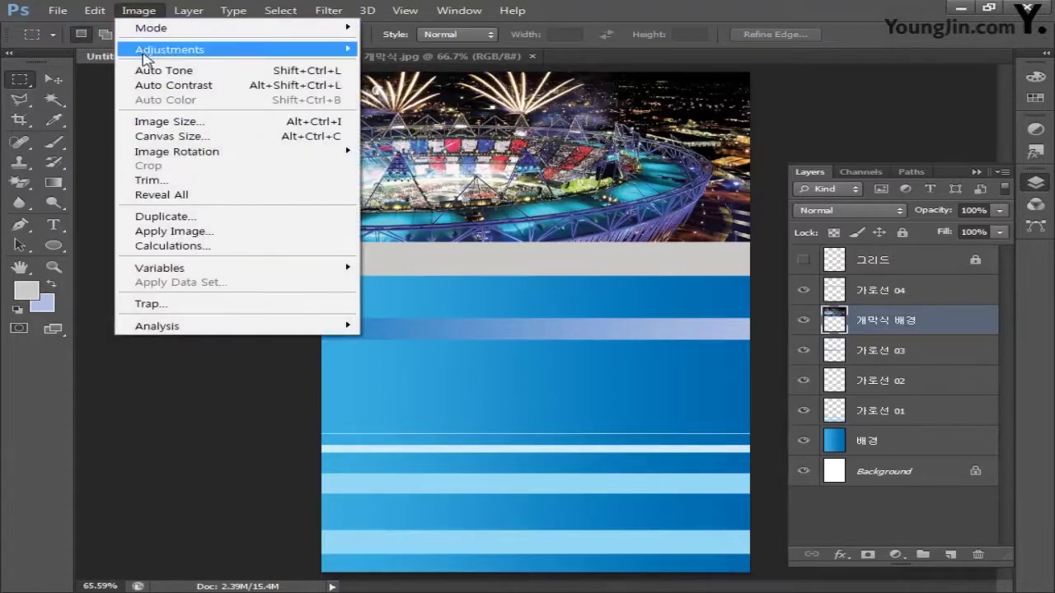
pyautogui.moveTo(145, 52)
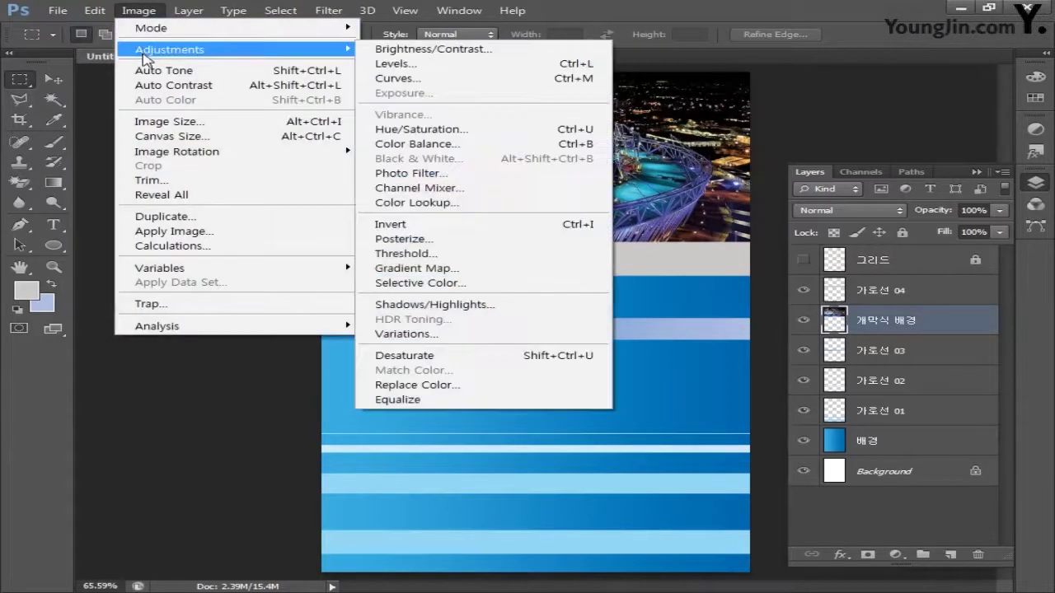
pyautogui.click(459, 356)
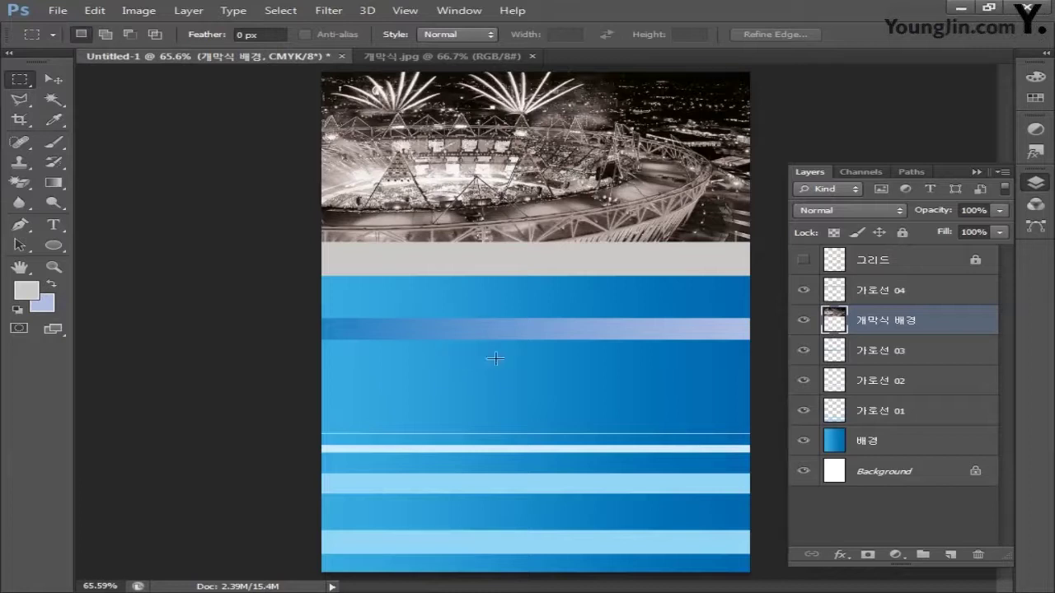
# Step: Add a layer mask to the 개막식 배경 layer and fade out the photo's right side with a horizontal black-to-white linear gradient
pyautogui.click(867, 556)
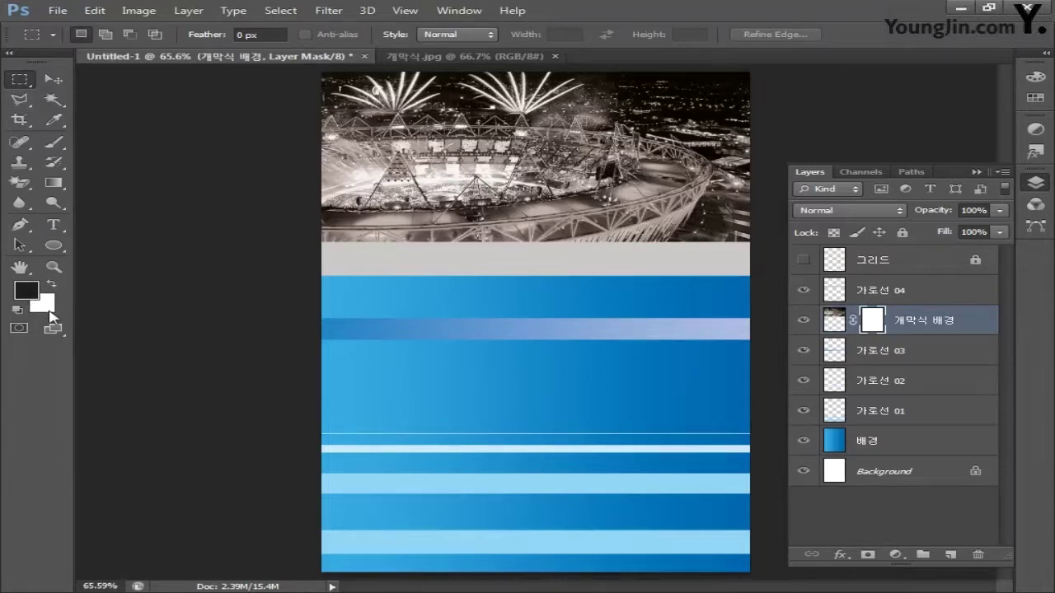
pyautogui.click(53, 183)
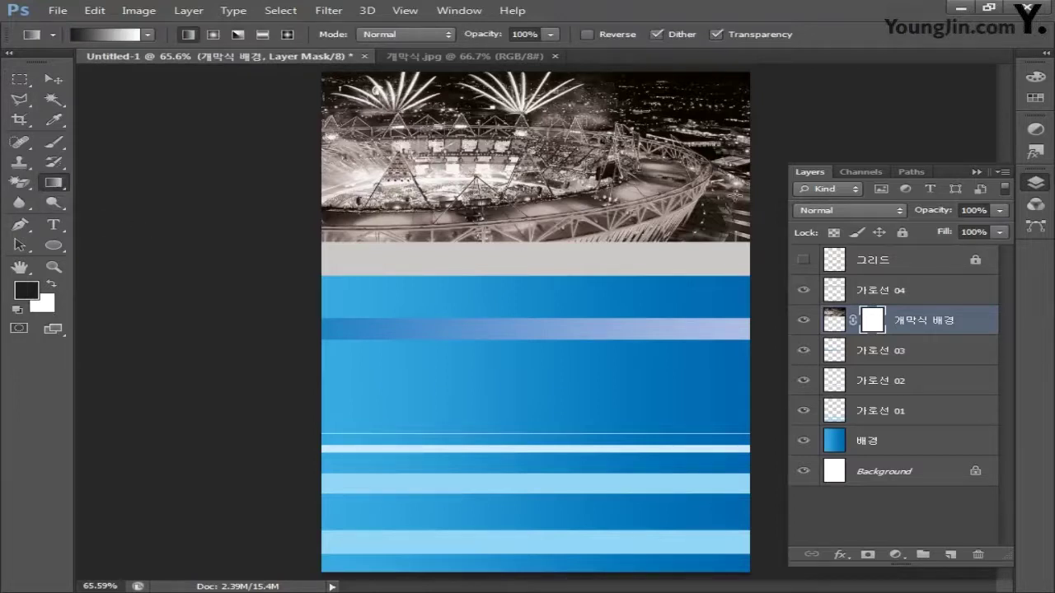
pyautogui.moveTo(620, 179); pyautogui.dragTo(460, 179)
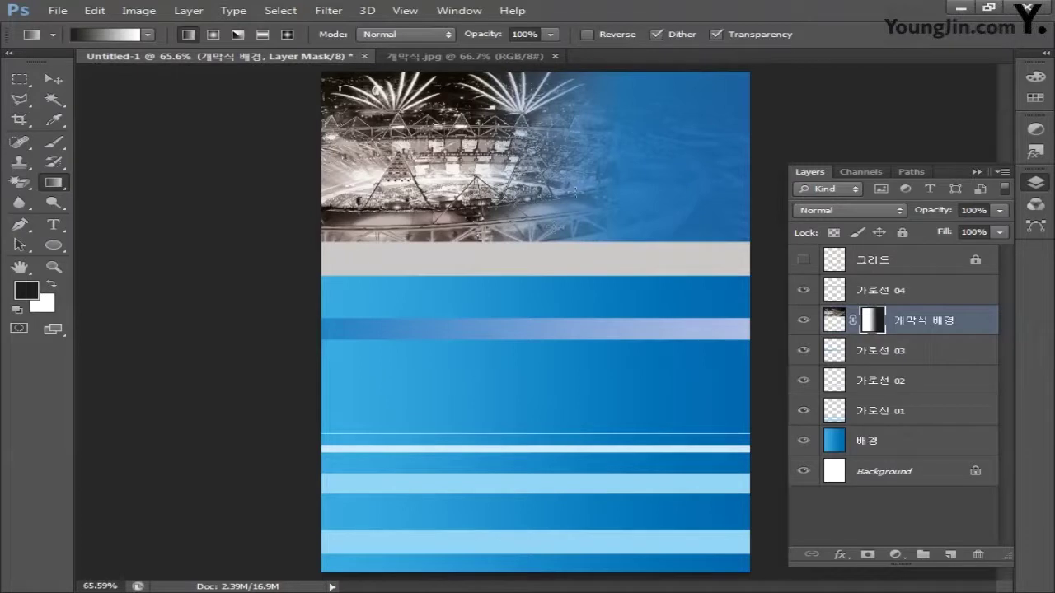
# Step: Set the 개막식 배경 layer's blend mode to Hard Light and its opacity to 50%
pyautogui.click(862, 213)
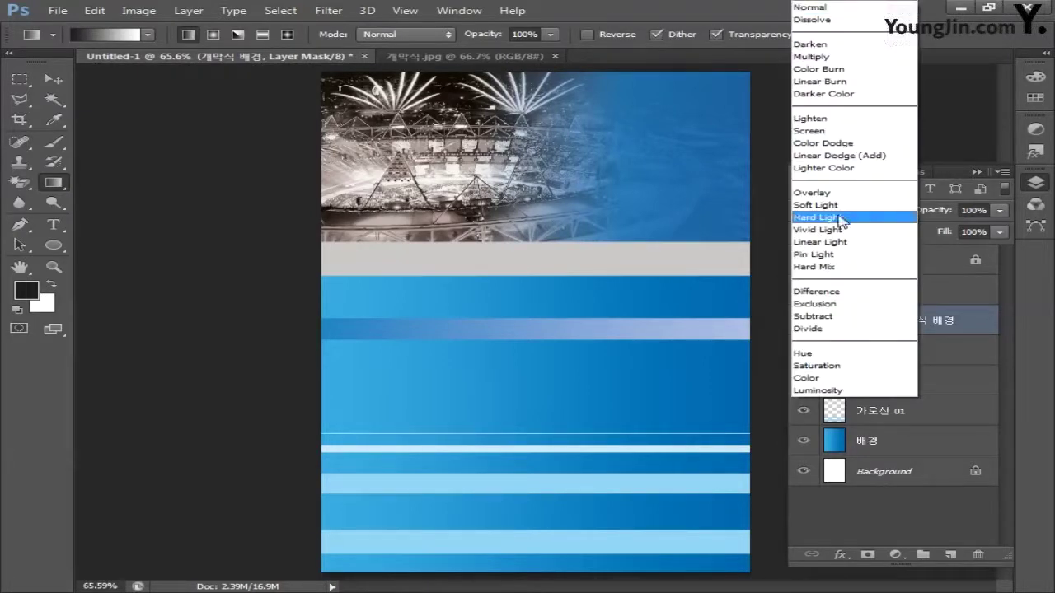
pyautogui.click(841, 218)
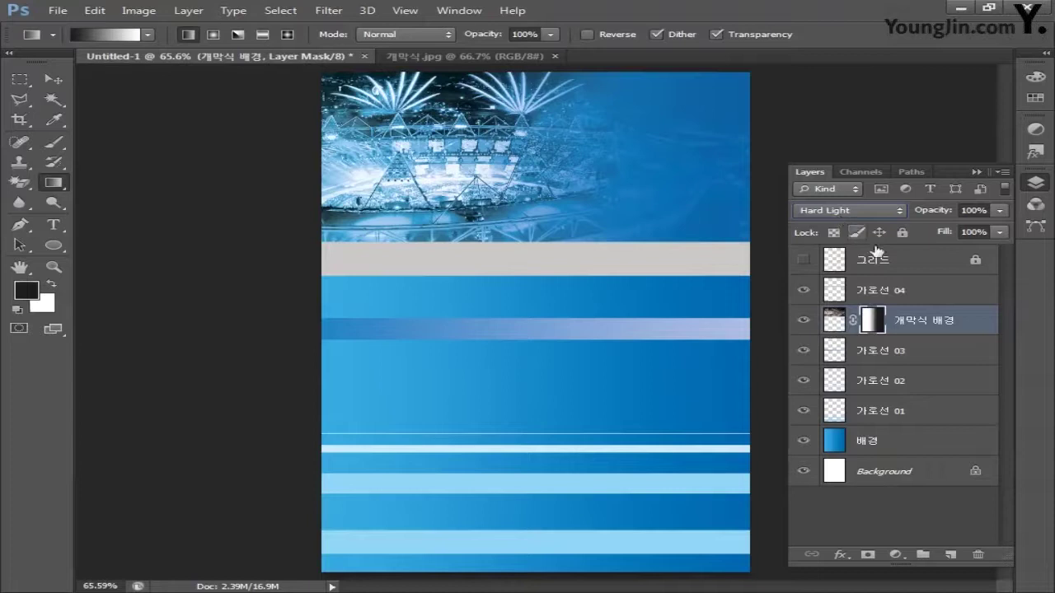
pyautogui.click(974, 211)
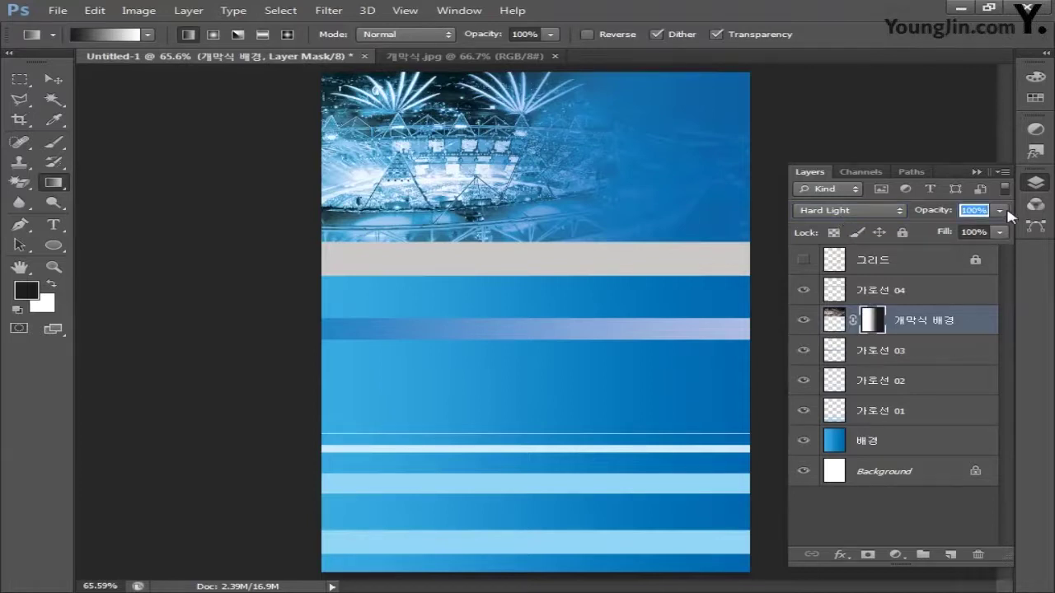
pyautogui.write('50')
pyautogui.press('Return')
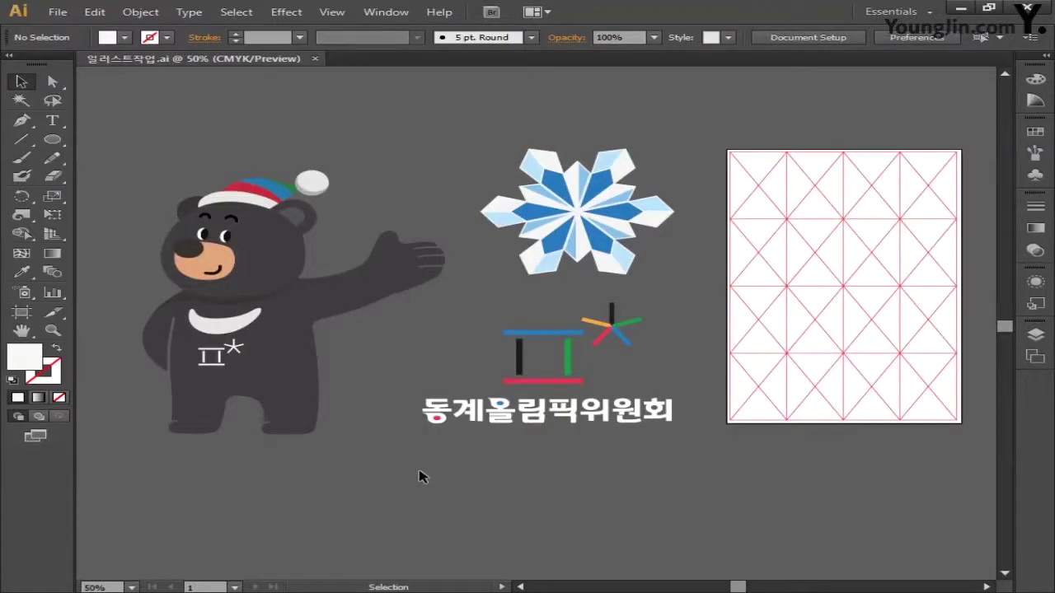
# Step: Switch to 일러스트작업.ai in Illustrator and draw a rectangle without fill or stroke around the whole snowflake
pyautogui.click(55, 140)
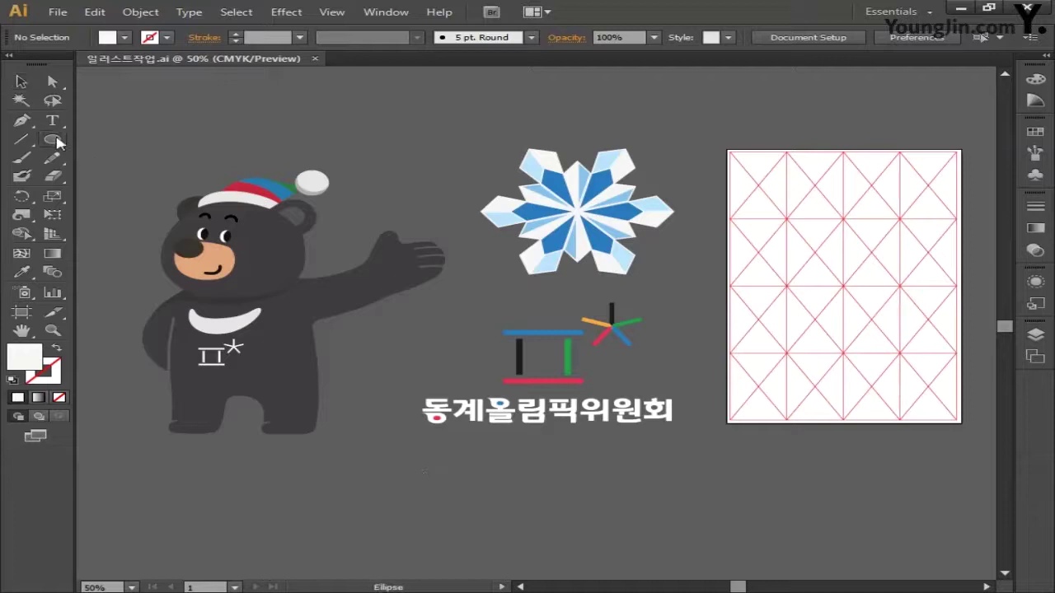
pyautogui.moveTo(56, 138); pyautogui.dragTo(157, 139)
pyautogui.moveTo(473, 144); pyautogui.dragTo(672, 283)
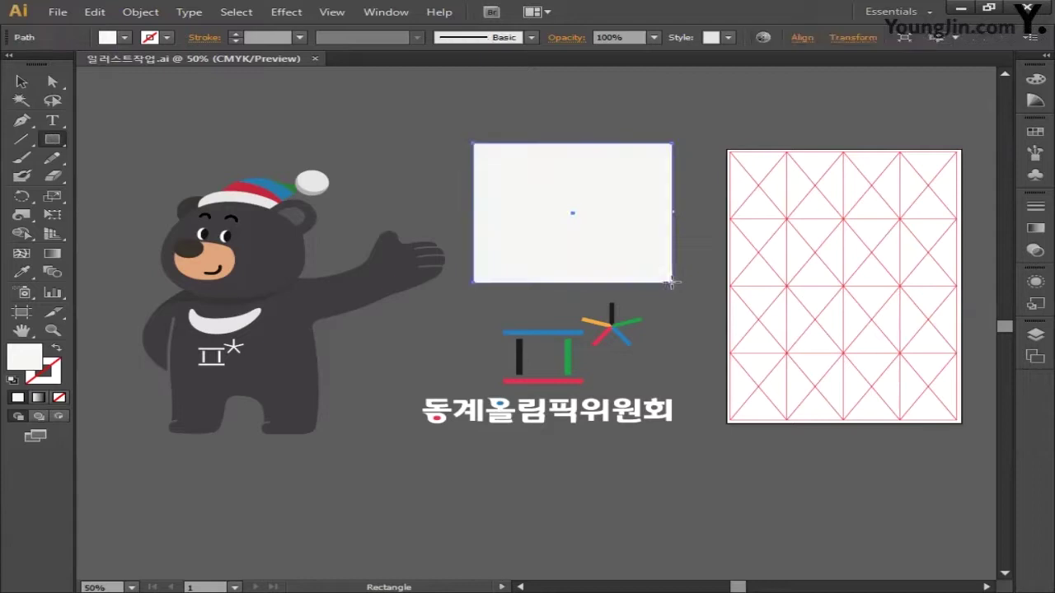
pyautogui.click(333, 13)
pyautogui.click(487, 461)
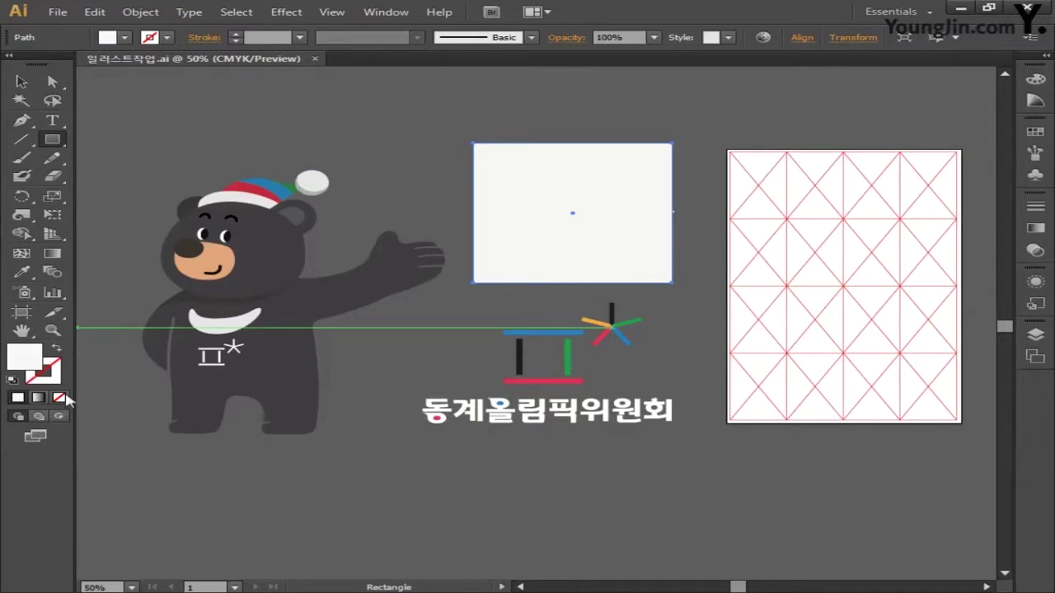
pyautogui.click(61, 397)
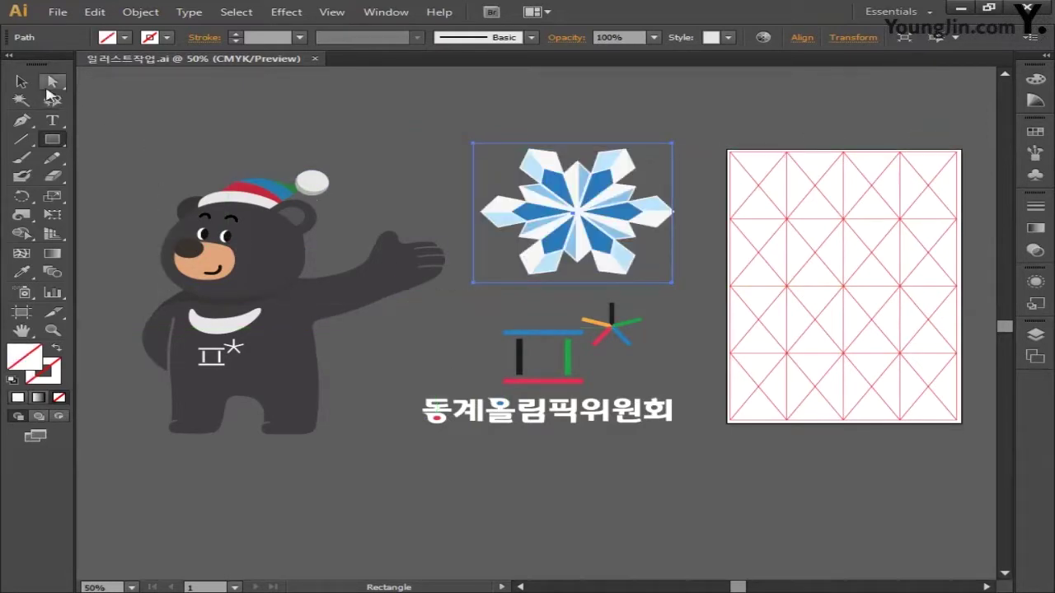
# Step: Resize the invisible rectangle so its four sides fit tightly around the snowflake's outer tips
pyautogui.click(22, 82)
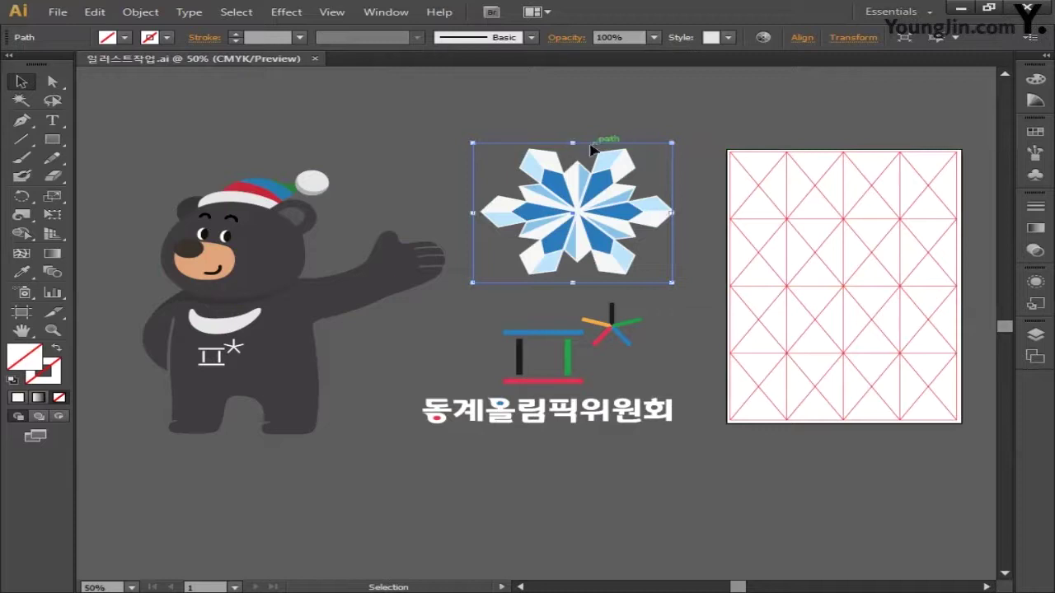
pyautogui.moveTo(574, 143); pyautogui.dragTo(576, 148)
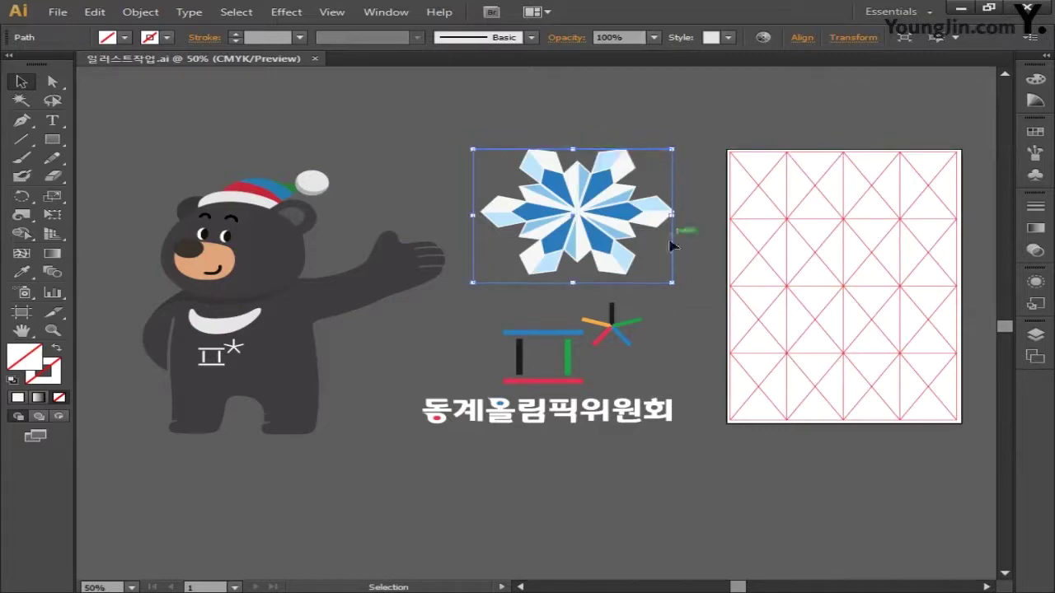
pyautogui.moveTo(574, 282); pyautogui.dragTo(573, 275)
pyautogui.moveTo(469, 217)
pyautogui.mouseDown()
pyautogui.moveTo(494, 212)
pyautogui.moveTo(481, 212)
pyautogui.mouseUp()
pyautogui.moveTo(673, 212); pyautogui.dragTo(675, 215)
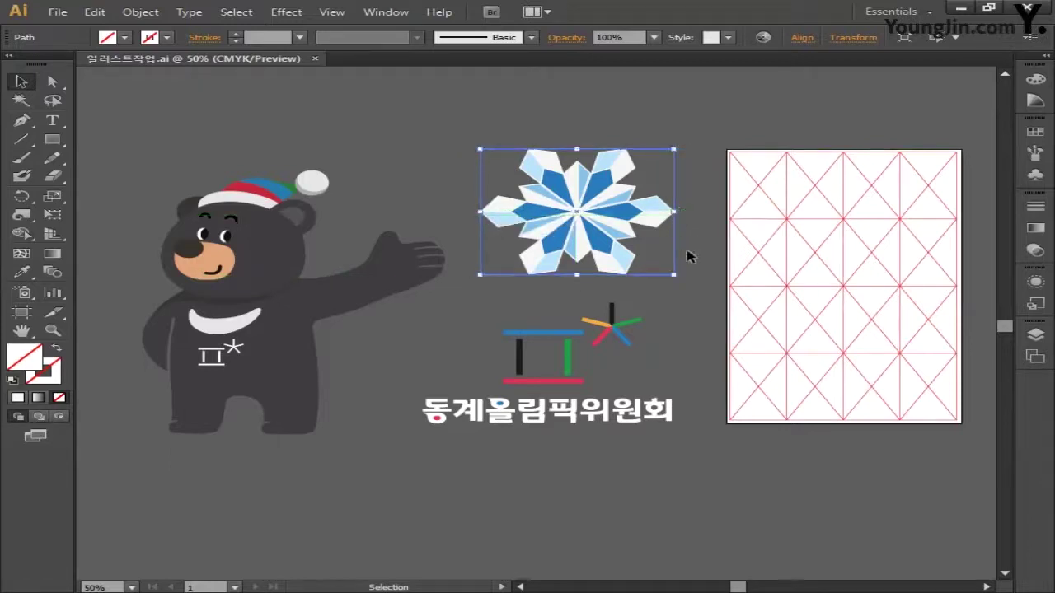
# Step: Copy the snowflake's white base shape together with the bounding rectangle and paste them as pixels into the Photoshop poster
pyautogui.click(691, 256)
pyautogui.click(633, 176)
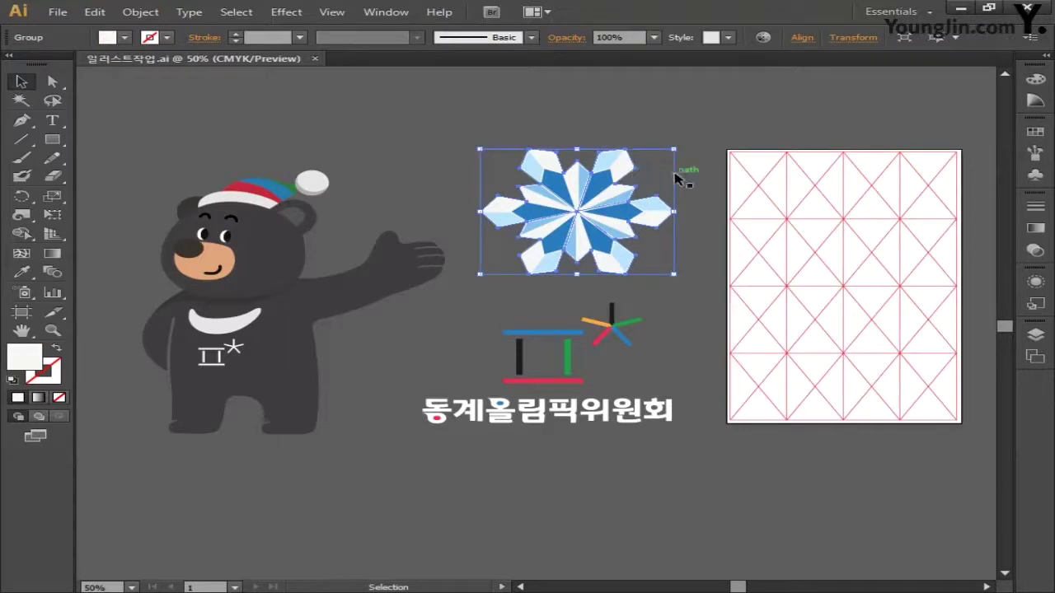
pyautogui.keyDown('shift'); pyautogui.click(699, 169); pyautogui.keyUp('shift')
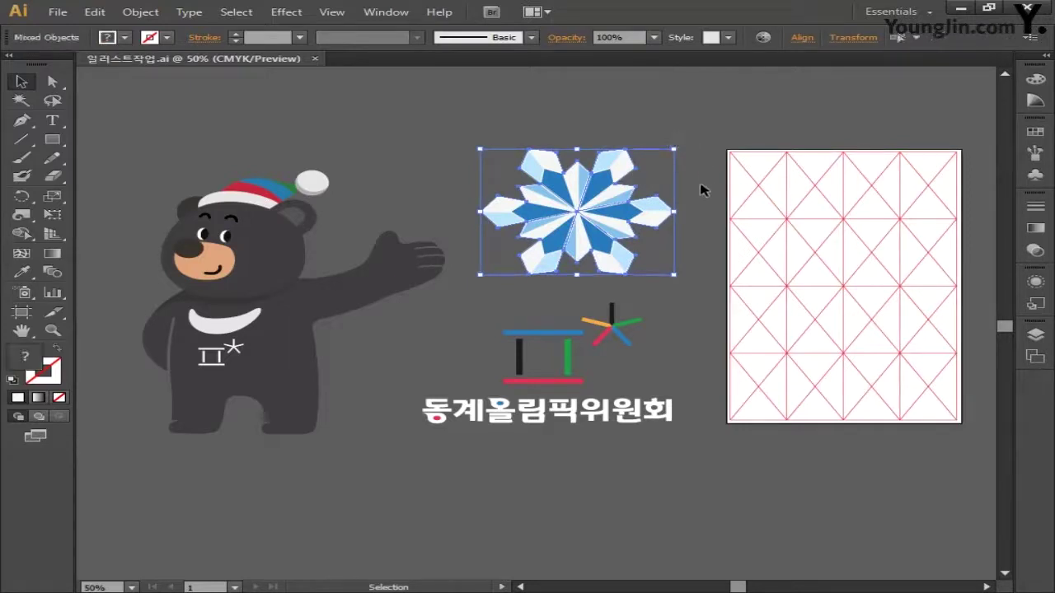
pyautogui.hotkey('ctrl', 'f')
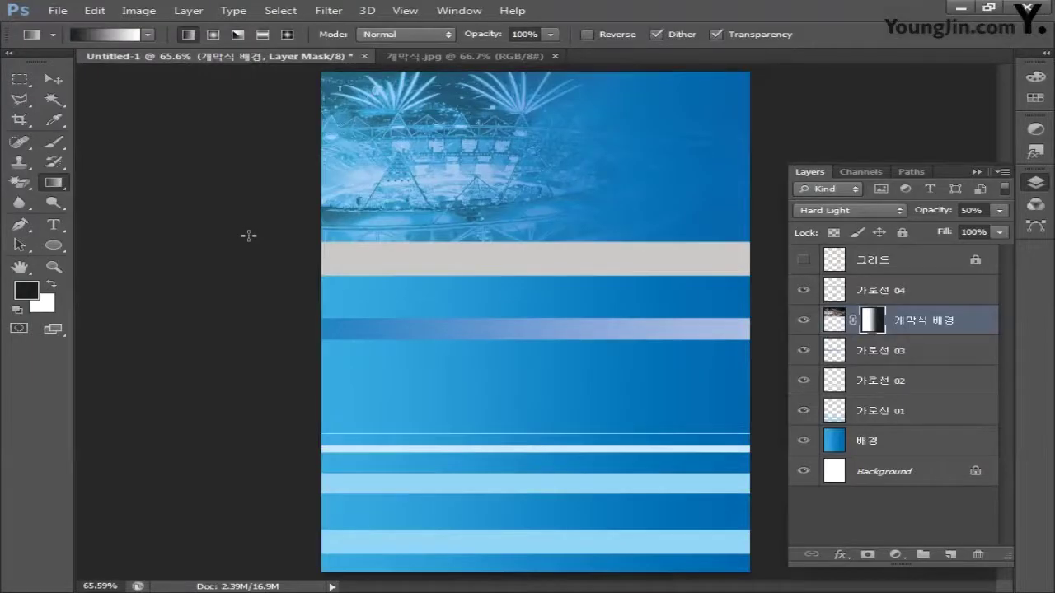
pyautogui.hotkey('ctrl', 'v')
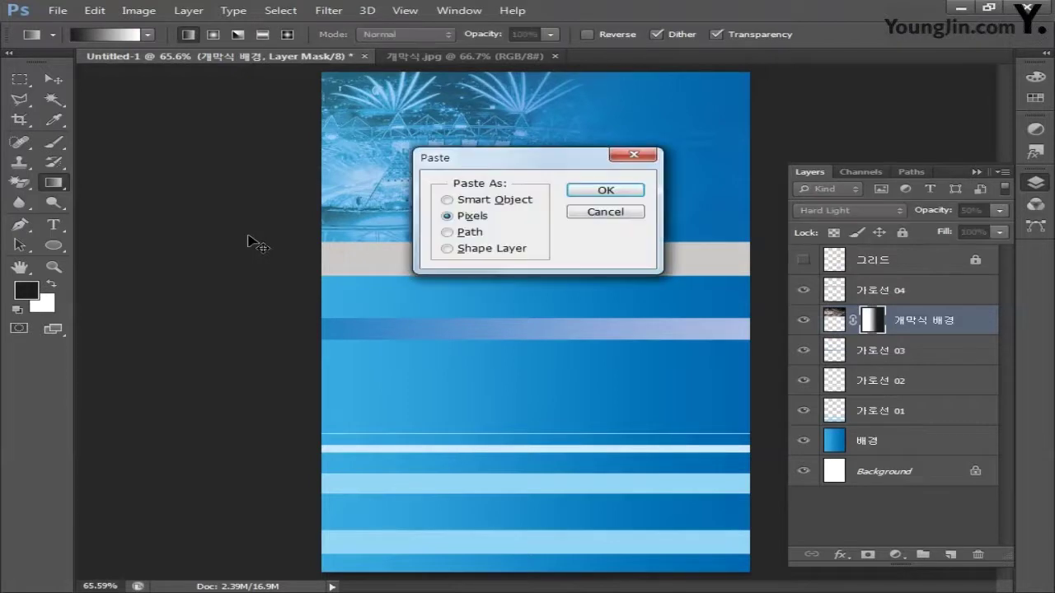
pyautogui.click(628, 194)
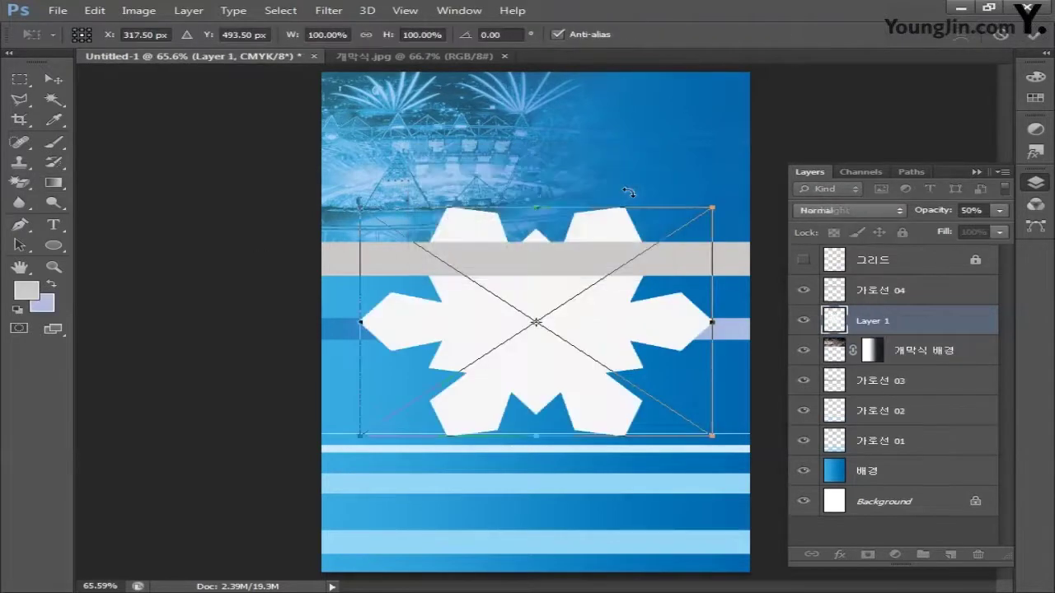
pyautogui.press('g')
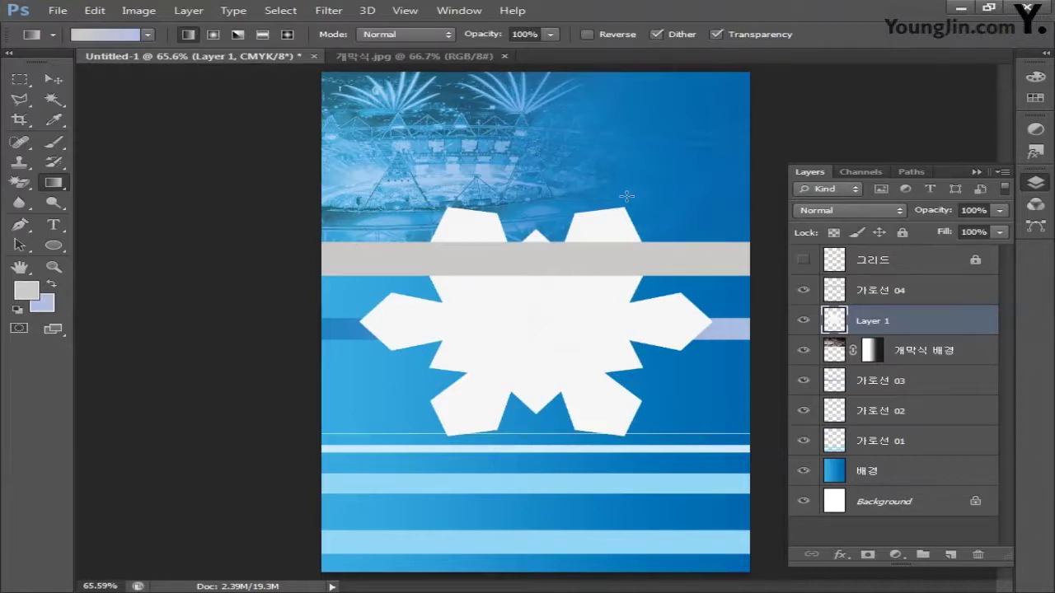
# Step: Rename the pasted white snowflake layer "눈꽃 문양 01"
pyautogui.doubleClick(871, 324)
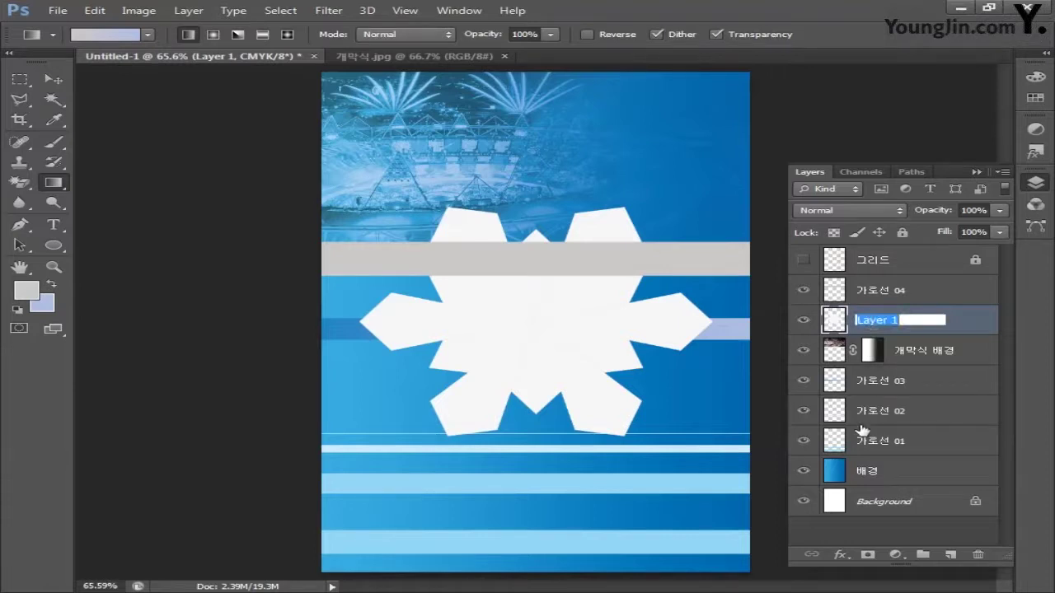
pyautogui.write('누꽃 문야ㅇ 01')
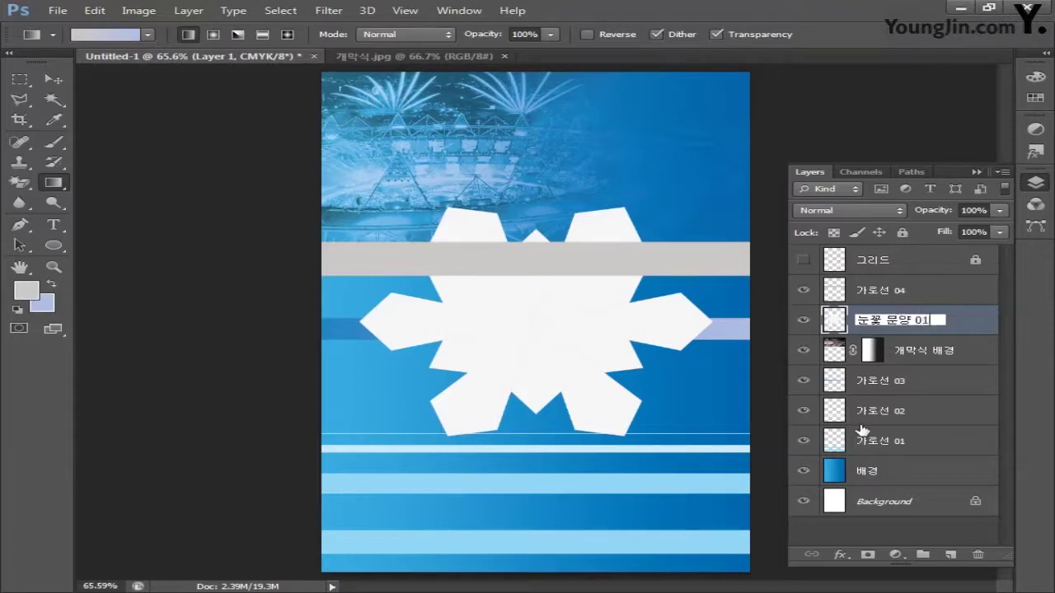
pyautogui.press('Return')
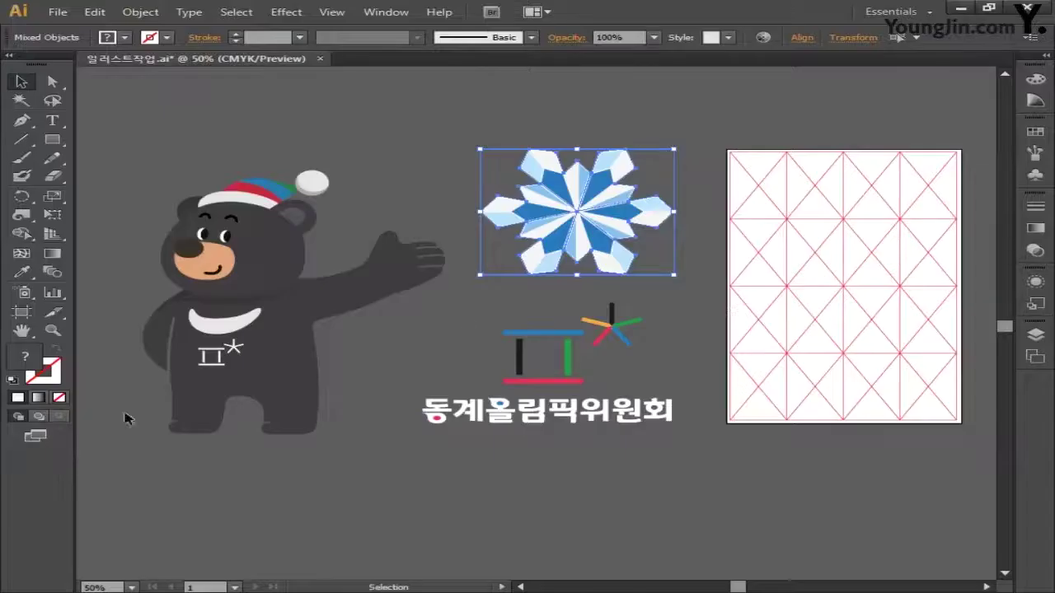
# Step: Copy the snowflake's blue facet group with the bounding rectangle from Illustrator and paste it as pixels above the 눈꽃 문양 01 layer in Photoshop
pyautogui.click(438, 342)
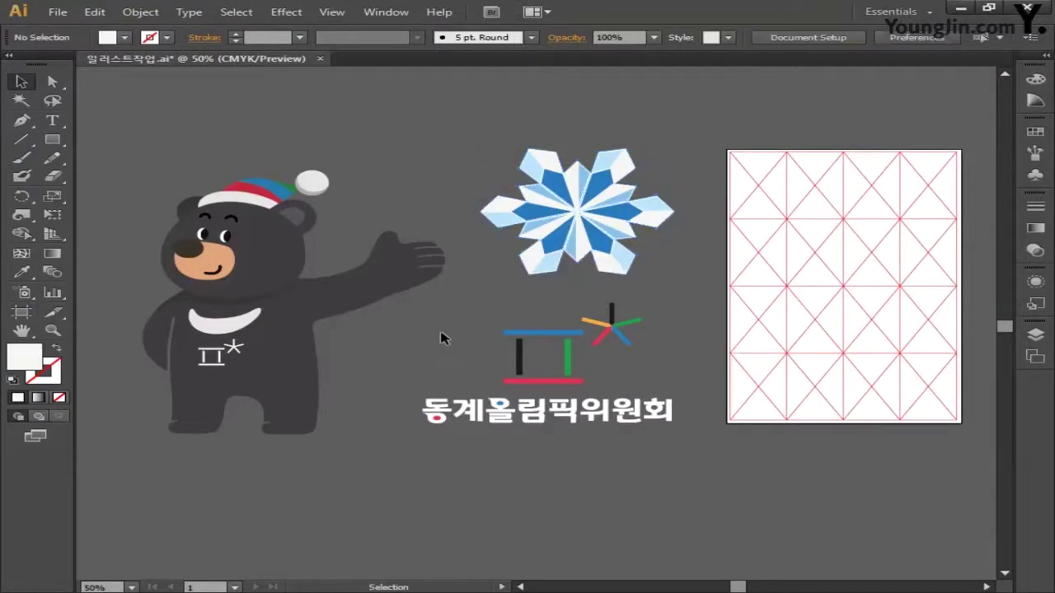
pyautogui.click(537, 230)
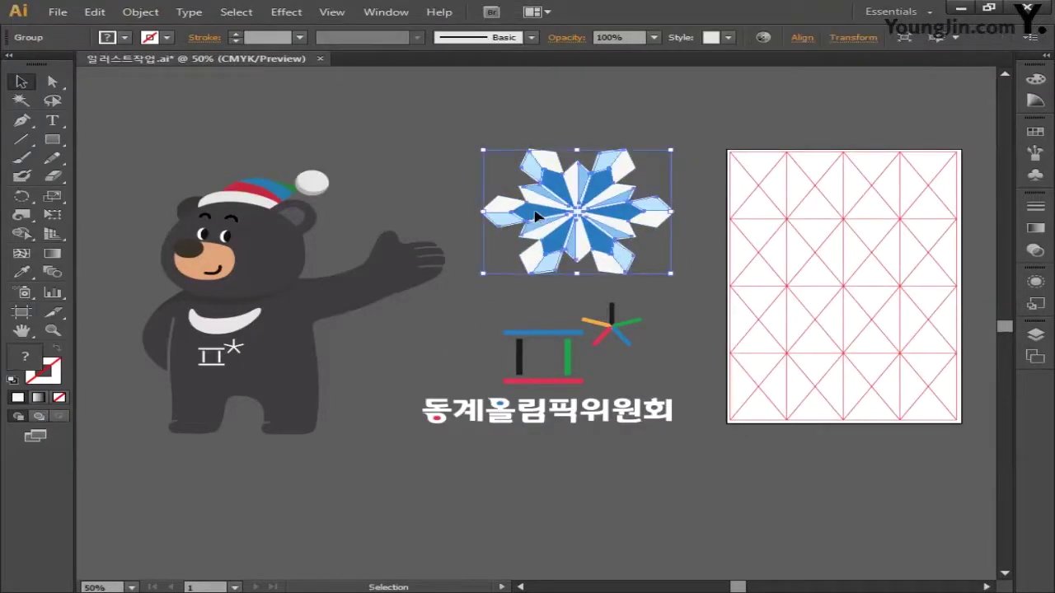
pyautogui.keyDown('shift'); pyautogui.click(494, 178); pyautogui.keyUp('shift')
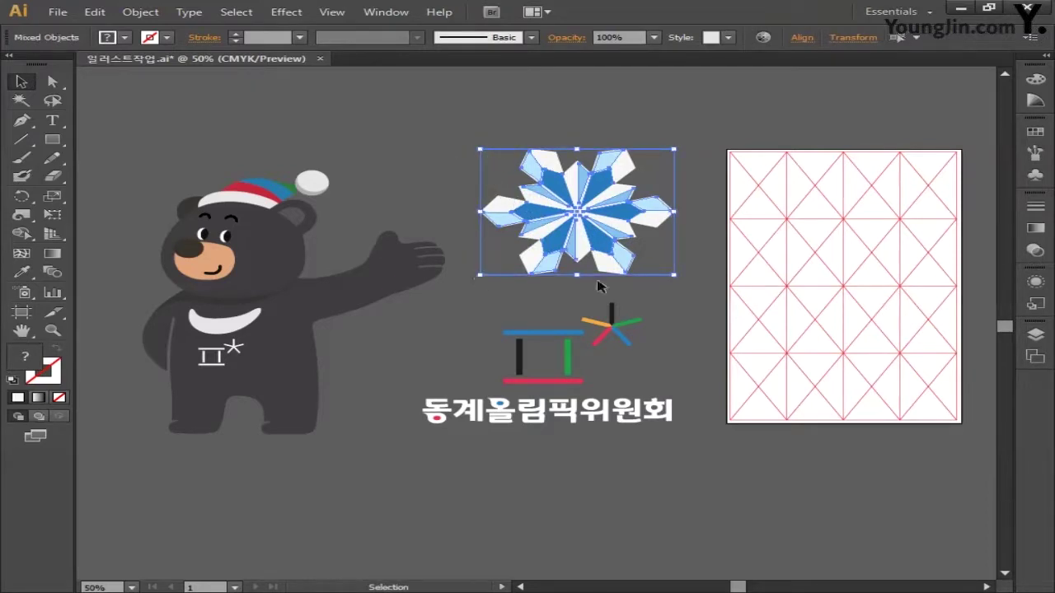
pyautogui.hotkey('ctrl', 'shift', 'b')
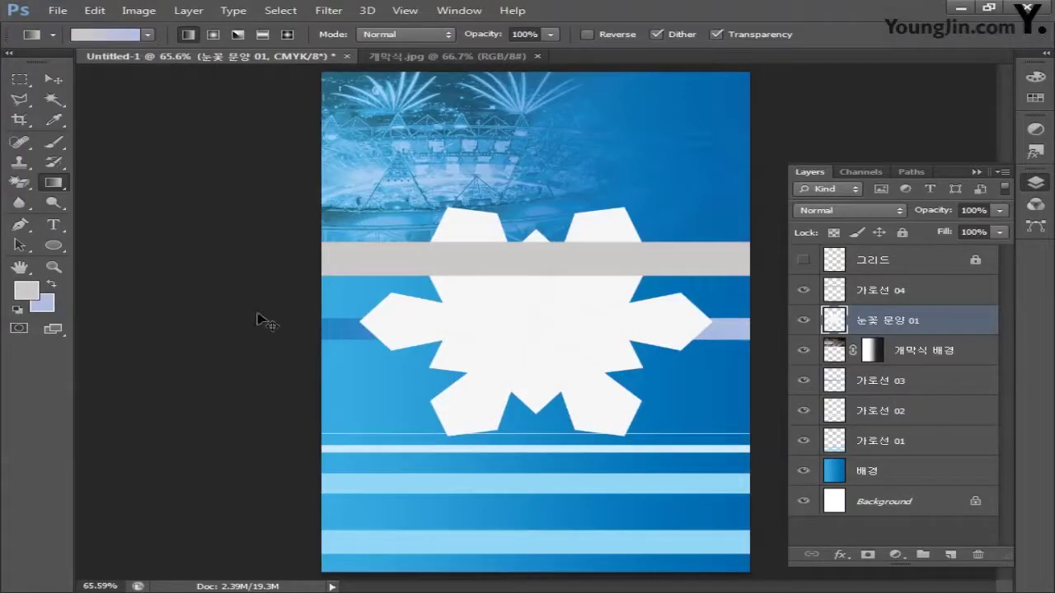
pyautogui.hotkey('ctrl', 'v')
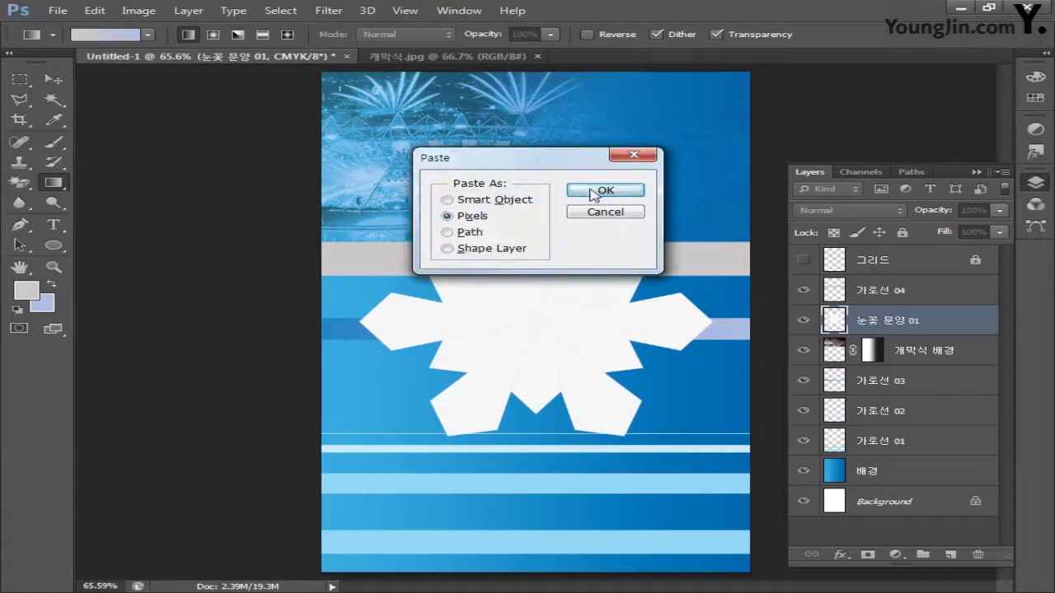
pyautogui.click(604, 192)
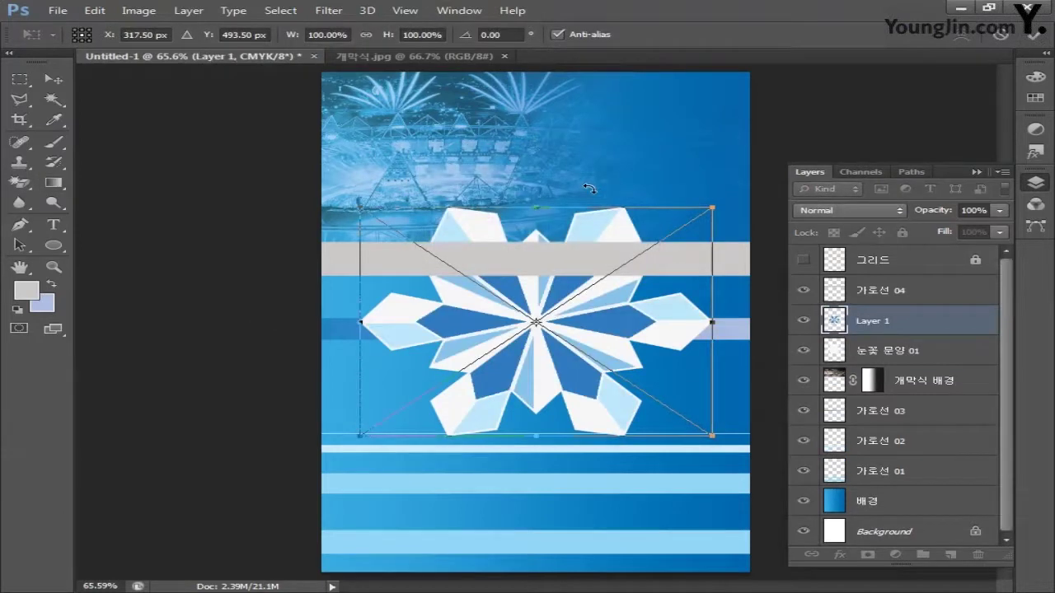
pyautogui.press('g')
pyautogui.press('Return')
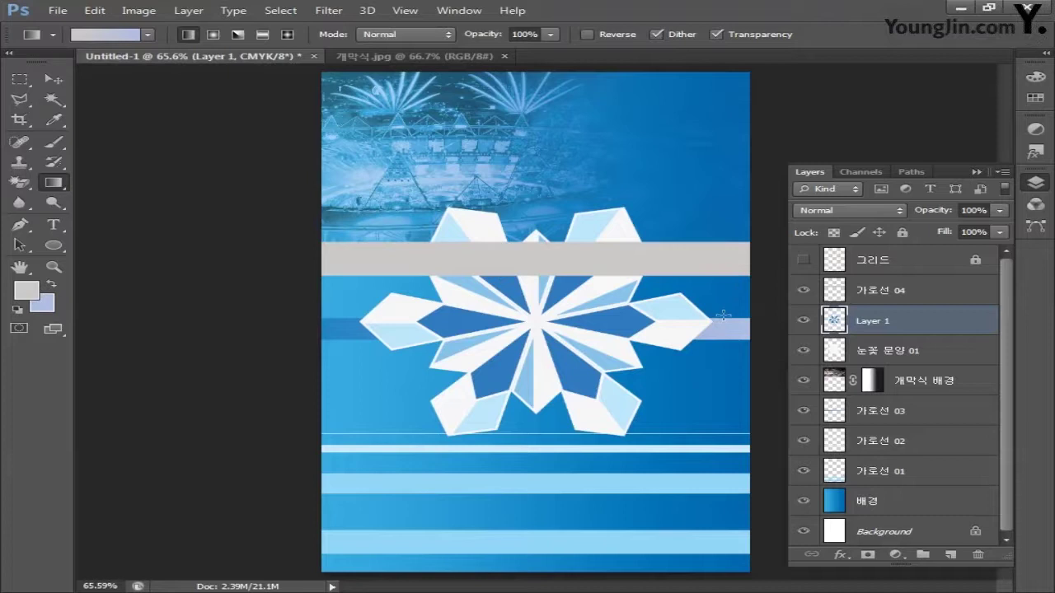
# Step: Rename the pasted blue facet layer "눈꽃문양 02" and move both snowflake layers above the 가로선 04 layer
pyautogui.doubleClick(875, 322)
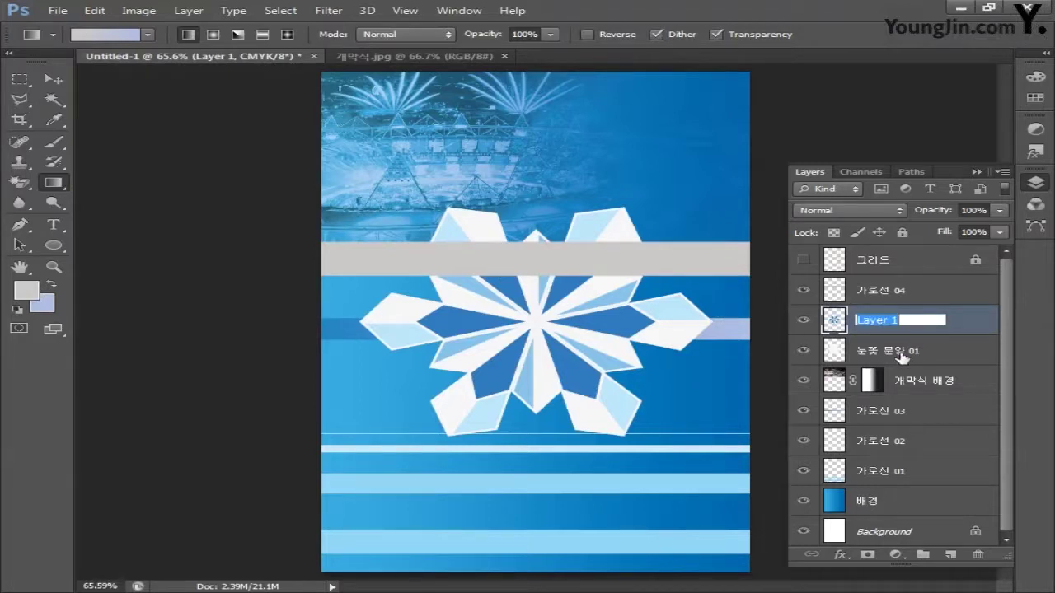
pyautogui.write('눈꼬문양 ')
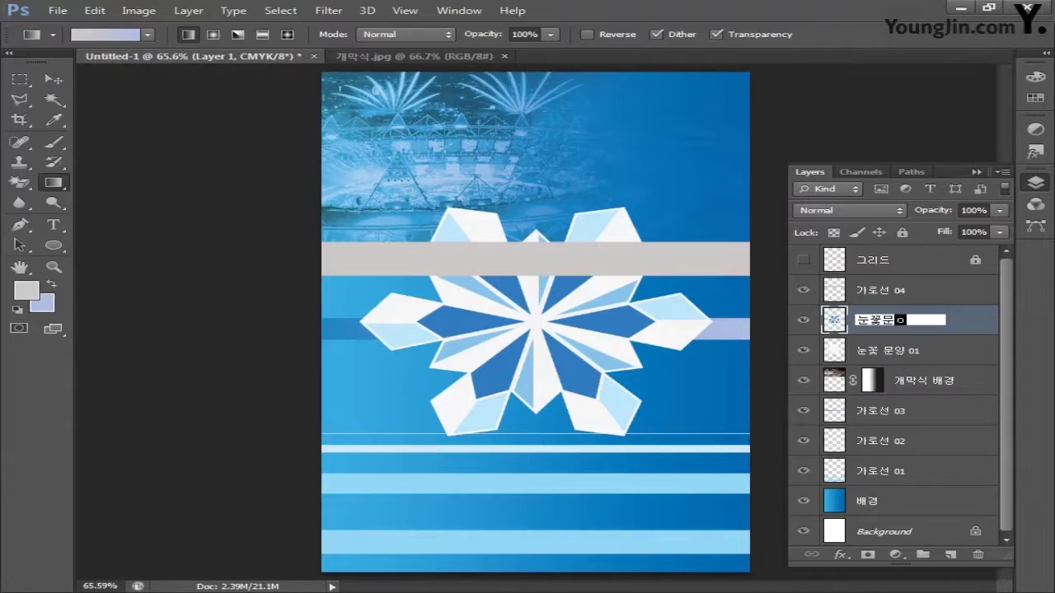
pyautogui.write('02')
pyautogui.press('Return')
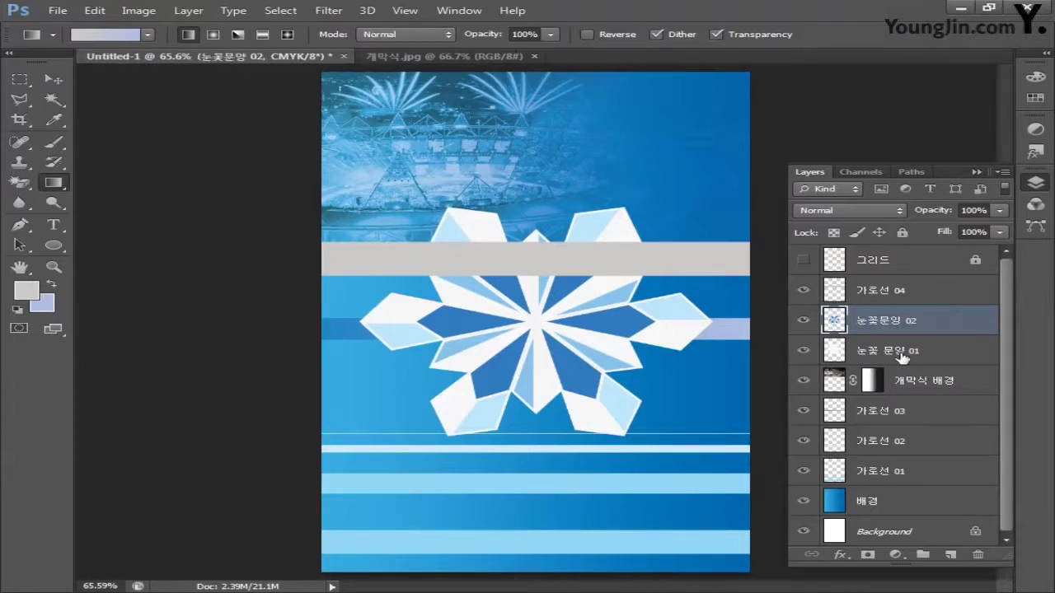
pyautogui.keyDown('shift'); pyautogui.click(902, 354); pyautogui.keyUp('shift')
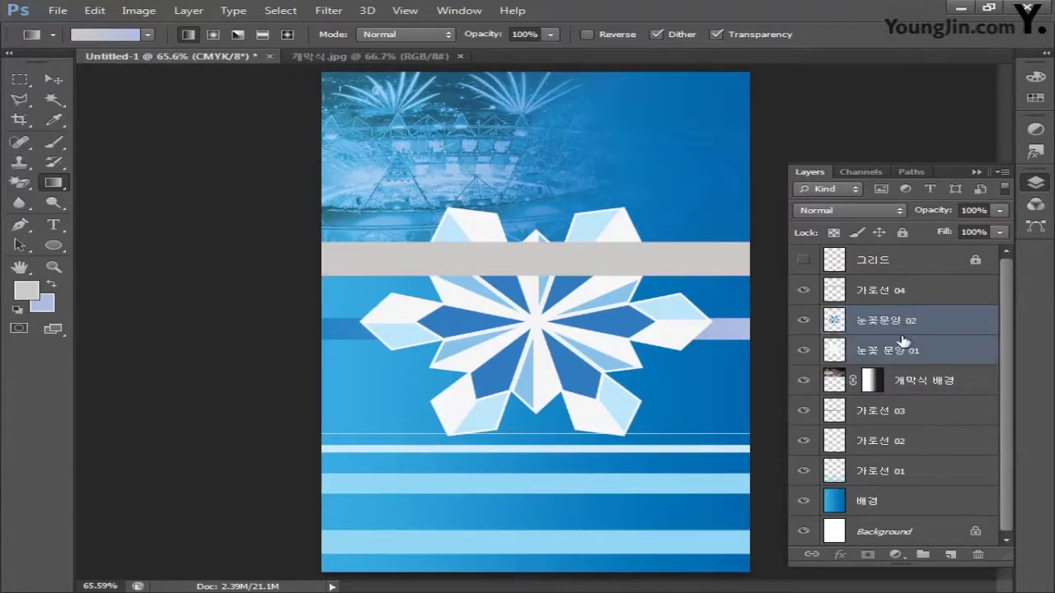
pyautogui.moveTo(904, 346); pyautogui.dragTo(906, 287)
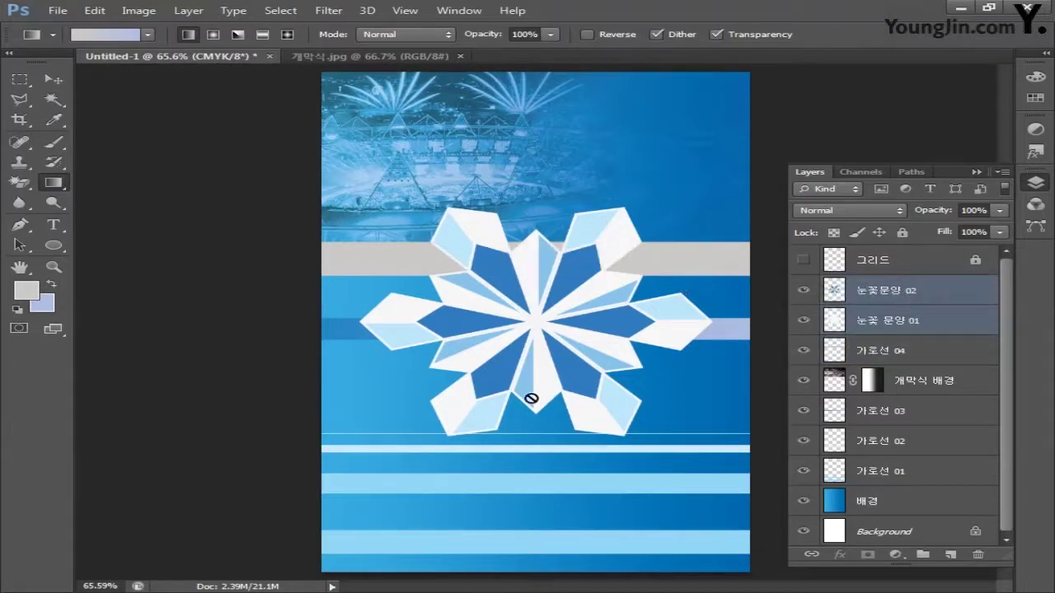
# Step: Apply a Bevel & Emboss style to the 눈꽃문양 02 layer with 150% depth and a size of 4 px
pyautogui.click(954, 295)
pyautogui.doubleClick(969, 293)
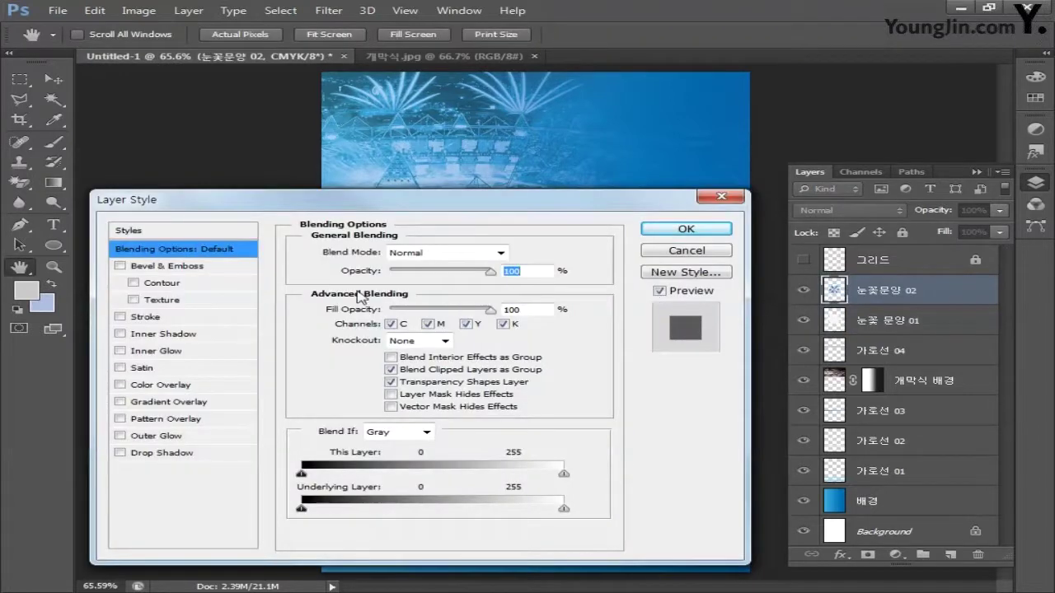
pyautogui.click(186, 272)
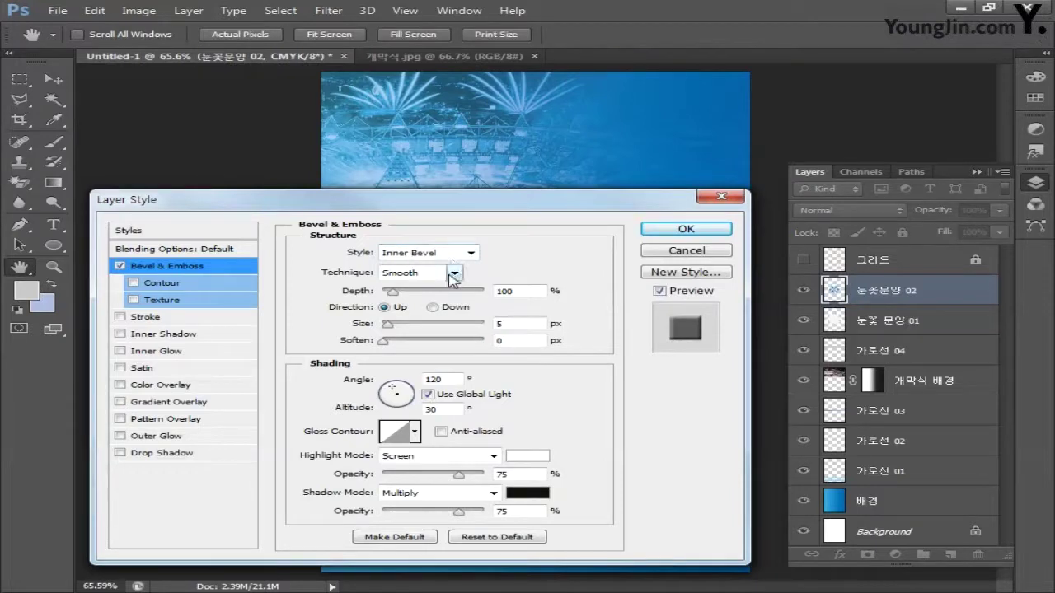
pyautogui.doubleClick(524, 291)
pyautogui.write('150')
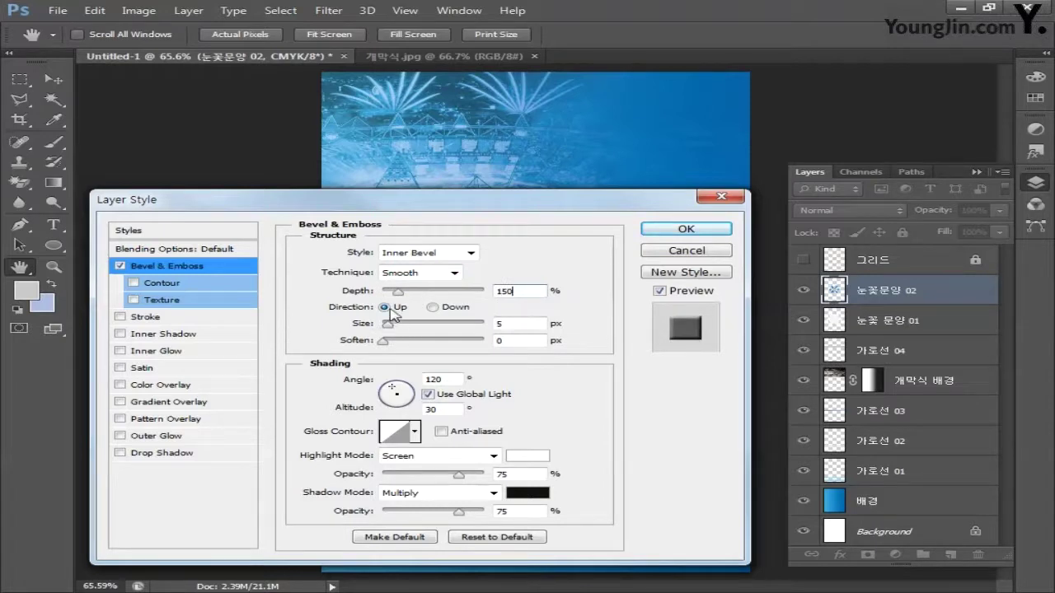
pyautogui.doubleClick(515, 326)
pyautogui.write('4')
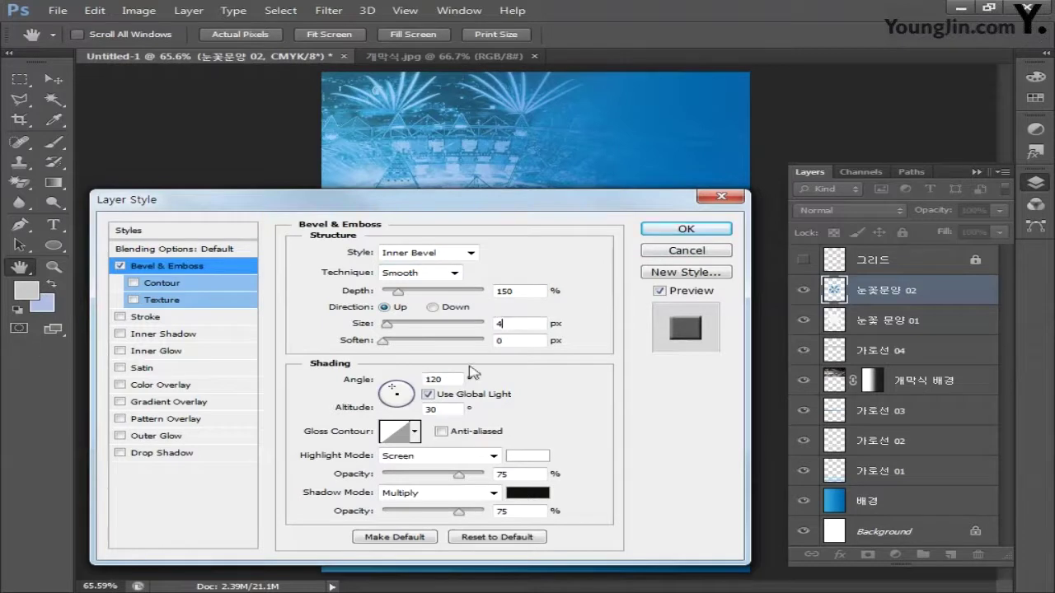
pyautogui.click(521, 341)
pyautogui.click(685, 230)
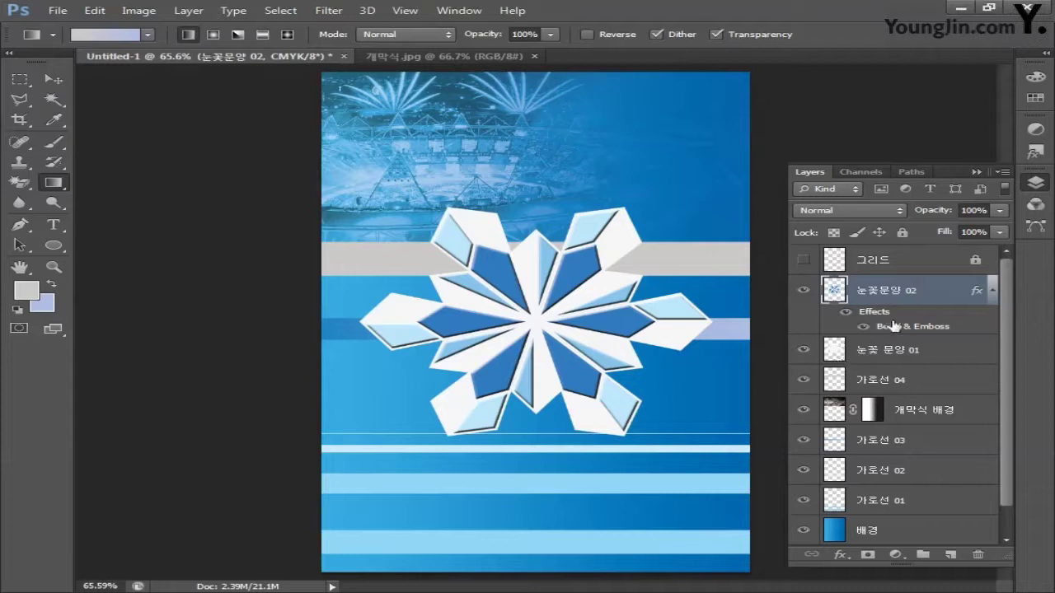
# Step: Duplicate the two snowflake layers together and hide the originals, 눈꽃문양 02 and 눈꽃 문양 01
pyautogui.keyDown('shift'); pyautogui.click(904, 352); pyautogui.keyUp('shift')
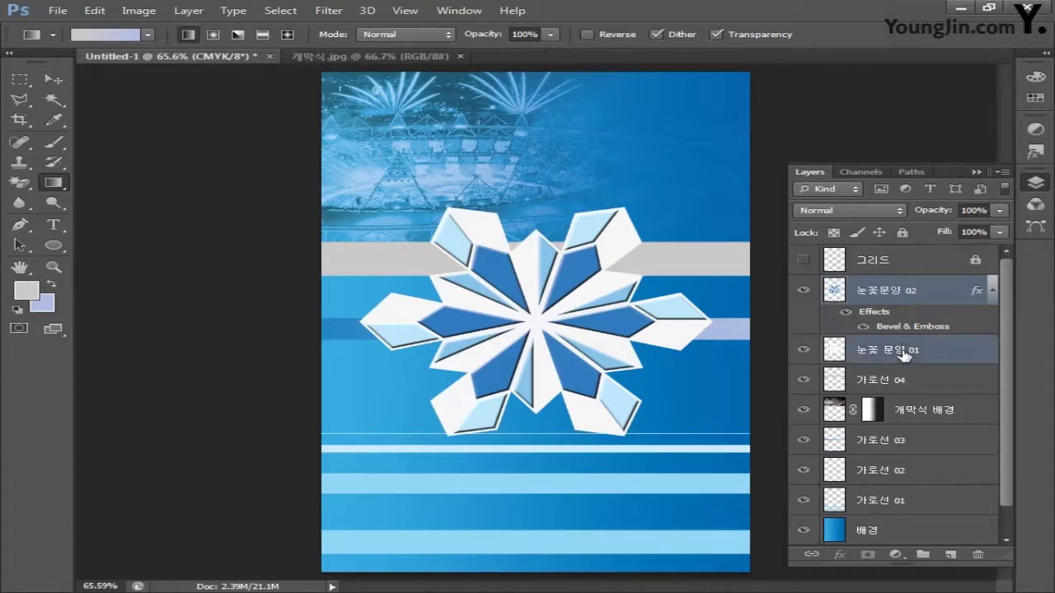
pyautogui.hotkey('ctrl', 'j')
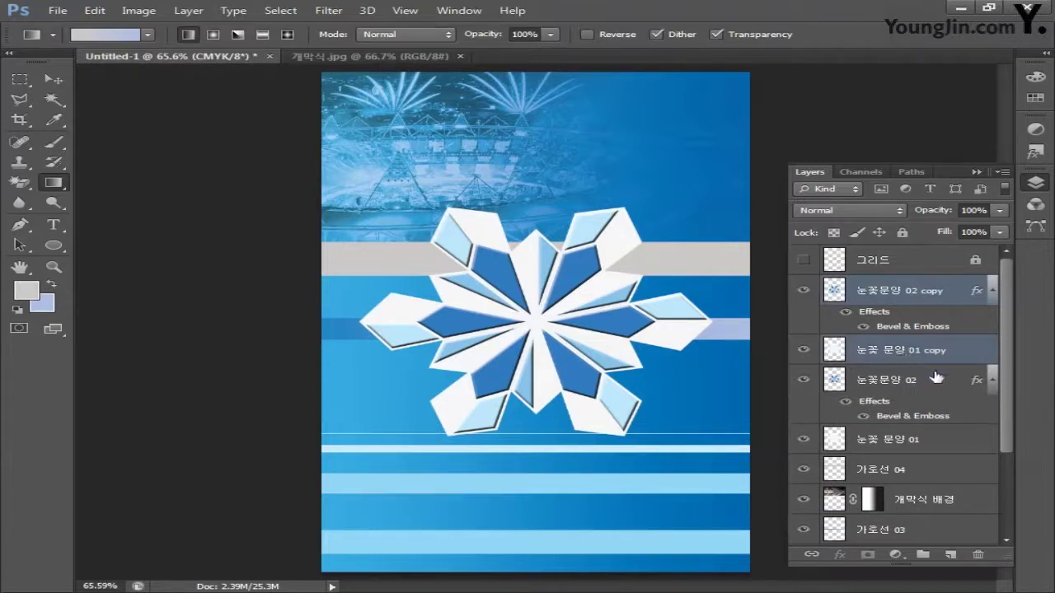
pyautogui.click(904, 387)
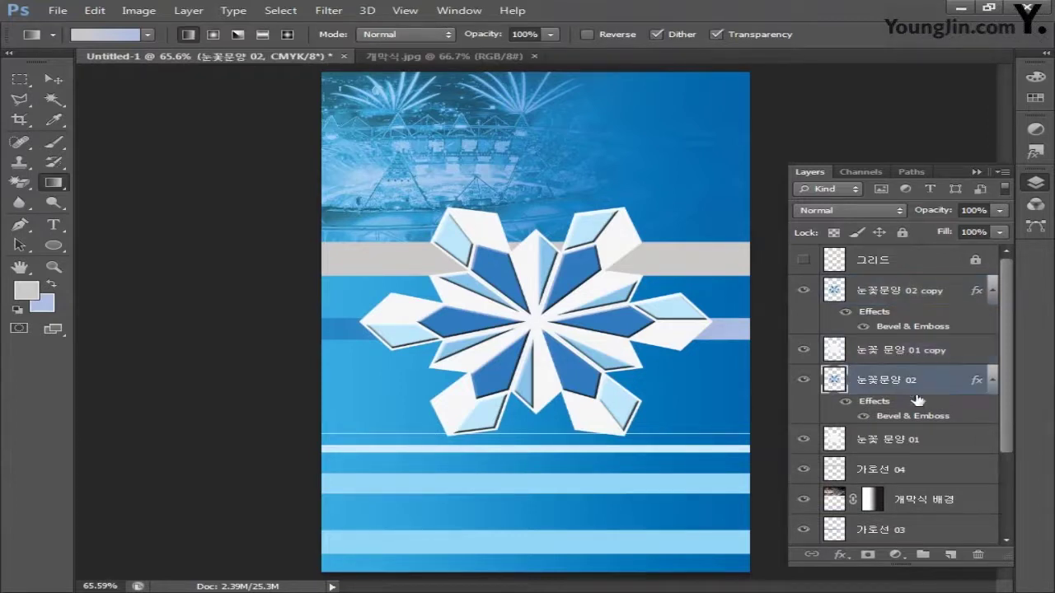
pyautogui.keyDown('shift'); pyautogui.click(912, 441); pyautogui.keyUp('shift')
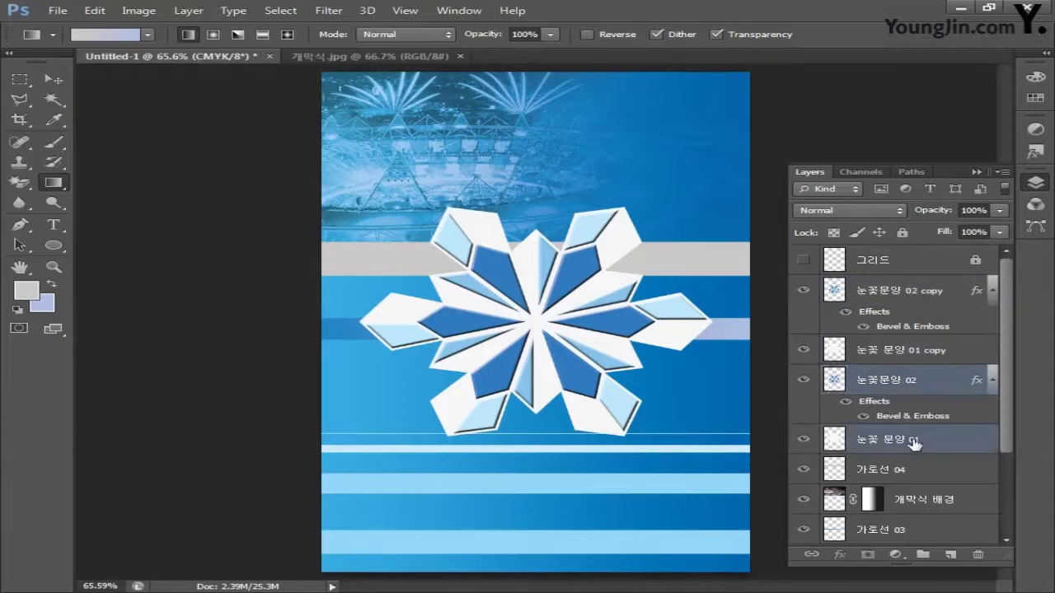
pyautogui.click(804, 379)
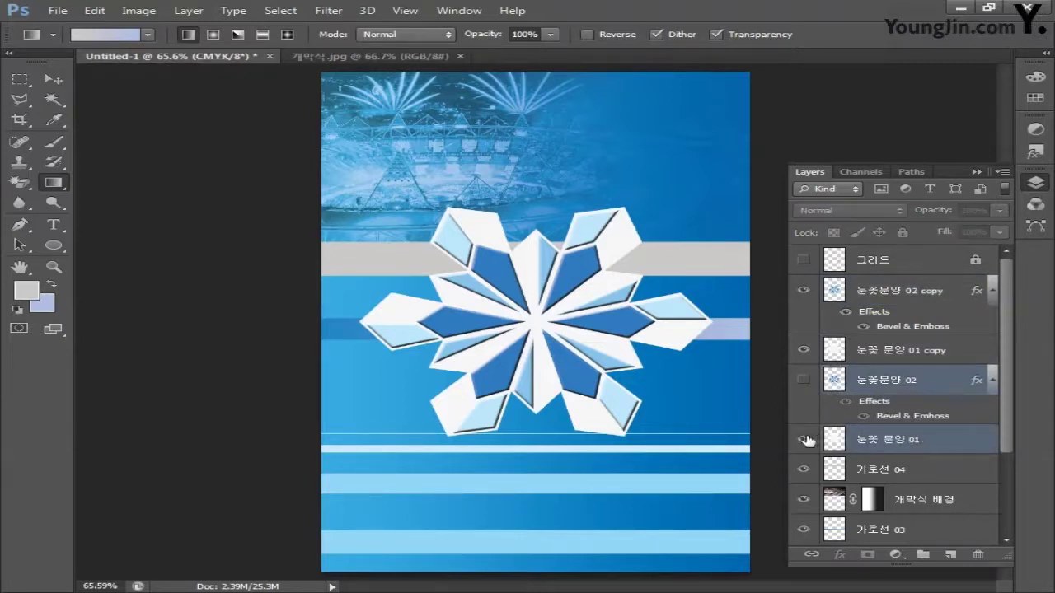
pyautogui.click(804, 440)
# Step: Scale the two snowflake copy layers to about 89.5% and place them in the poster's upper-right corner, partly cropped by its edges
pyautogui.click(906, 352)
pyautogui.keyDown('ctrl'); pyautogui.click(906, 293); pyautogui.keyUp('ctrl')
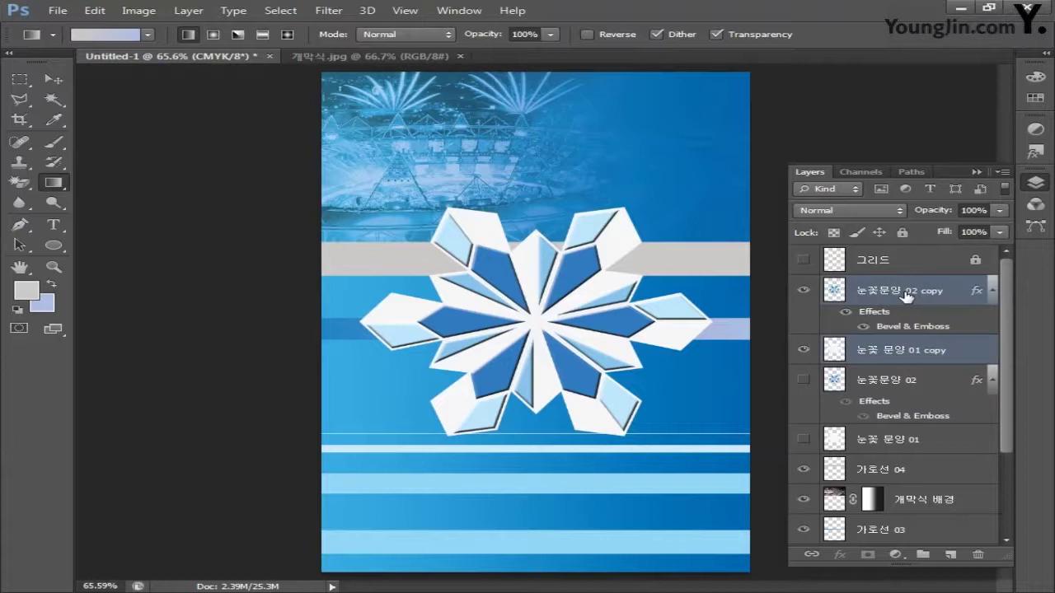
pyautogui.hotkey('ctrl', 't')
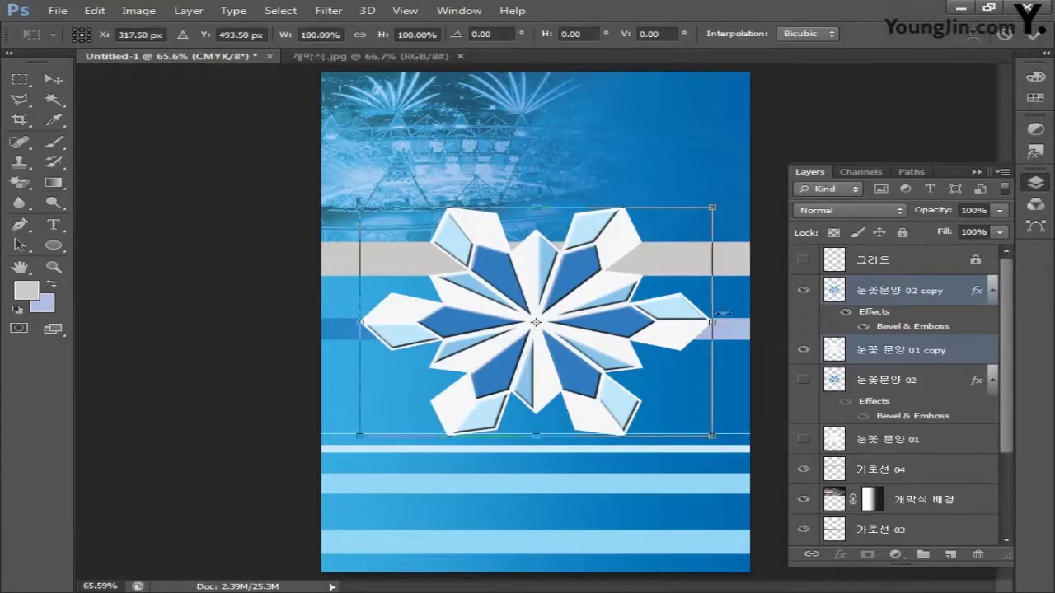
pyautogui.moveTo(559, 293); pyautogui.dragTo(695, 113)
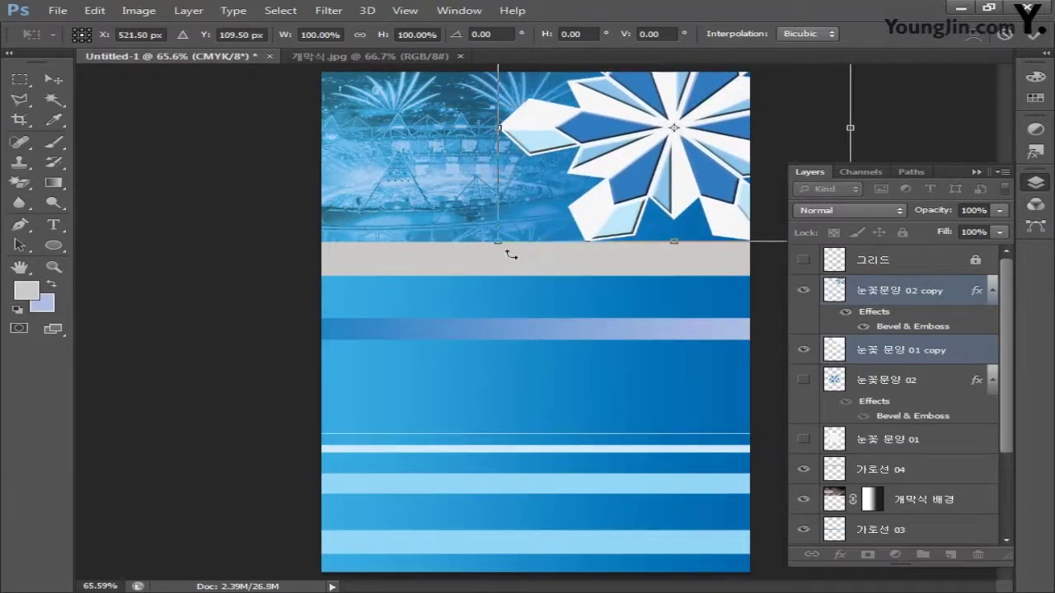
pyautogui.moveTo(494, 243); pyautogui.dragTo(528, 221)
pyautogui.moveTo(678, 176); pyautogui.dragTo(664, 184)
pyautogui.press('Up')
pyautogui.press('Up')
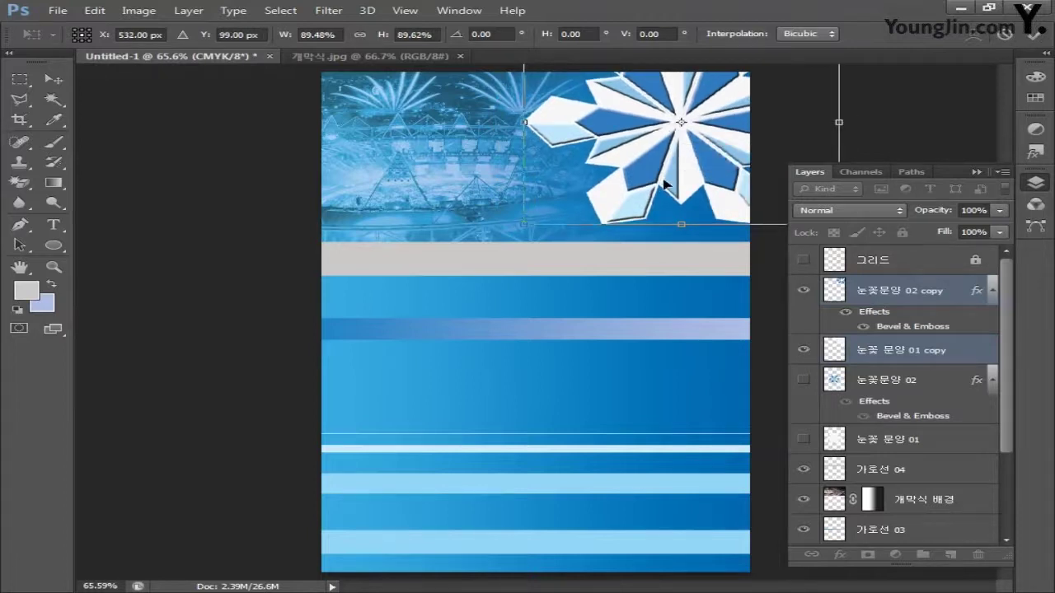
pyautogui.press('Return')
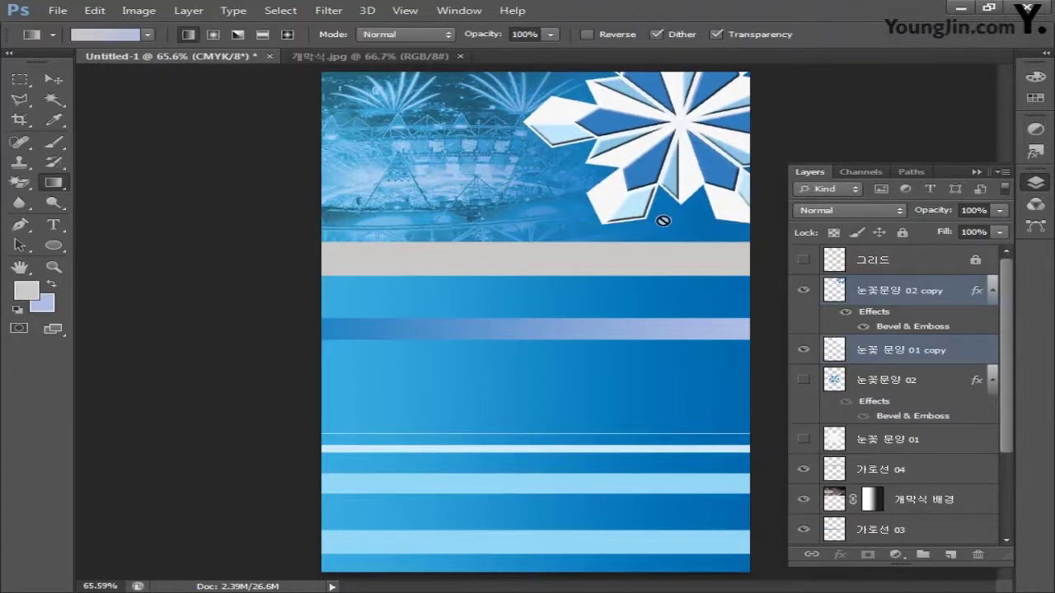
# Step: Show the original 눈꽃문양 02 and 눈꽃 문양 01 layers again and set them to Soft Light blending at 50% opacity
pyautogui.click(871, 385)
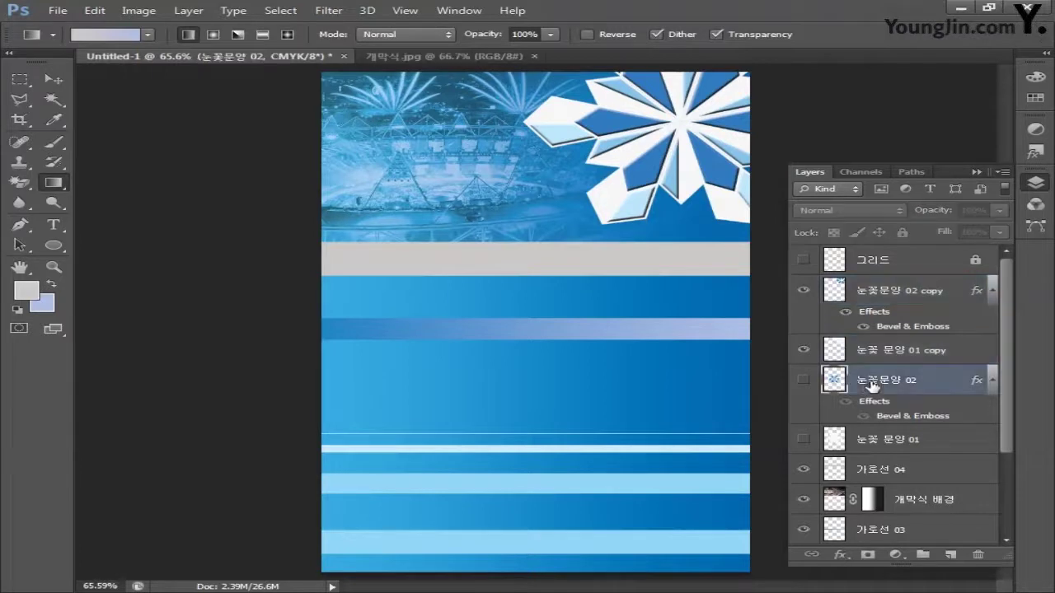
pyautogui.keyDown('shift'); pyautogui.click(884, 439); pyautogui.keyUp('shift')
pyautogui.click(803, 439)
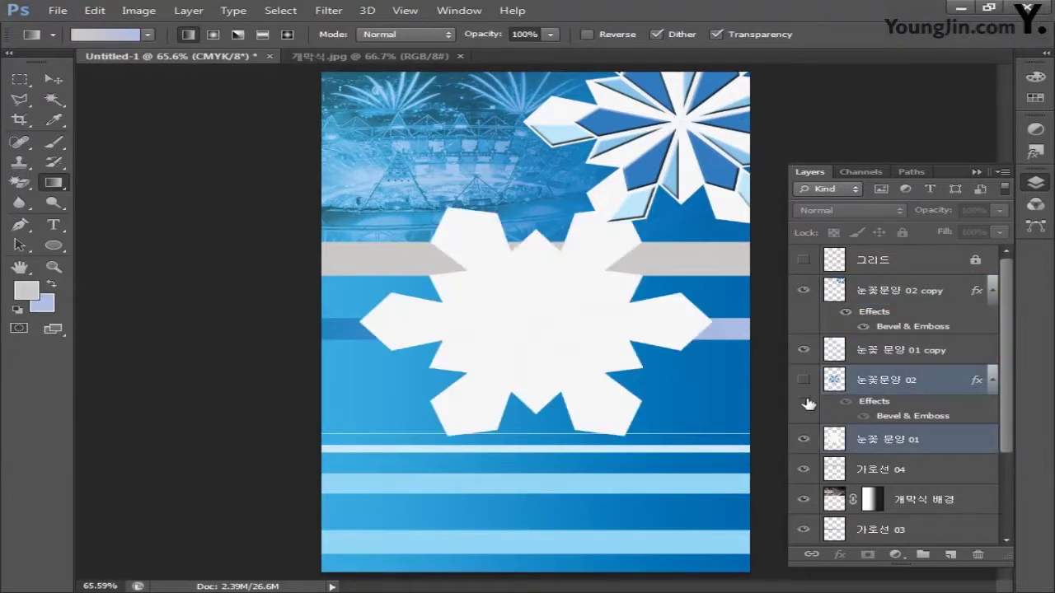
pyautogui.click(804, 381)
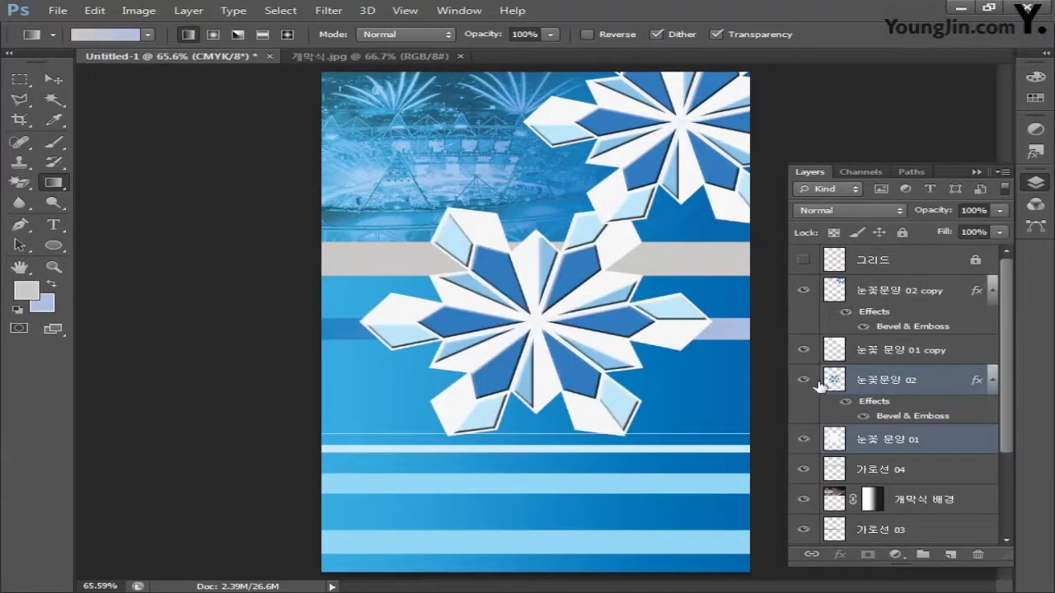
pyautogui.click(855, 213)
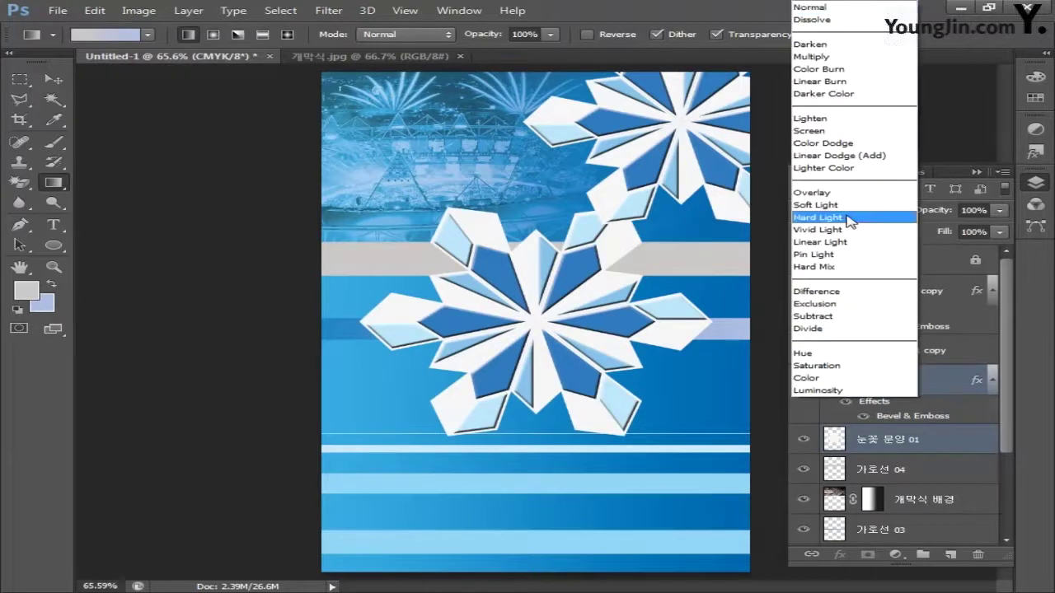
pyautogui.click(851, 205)
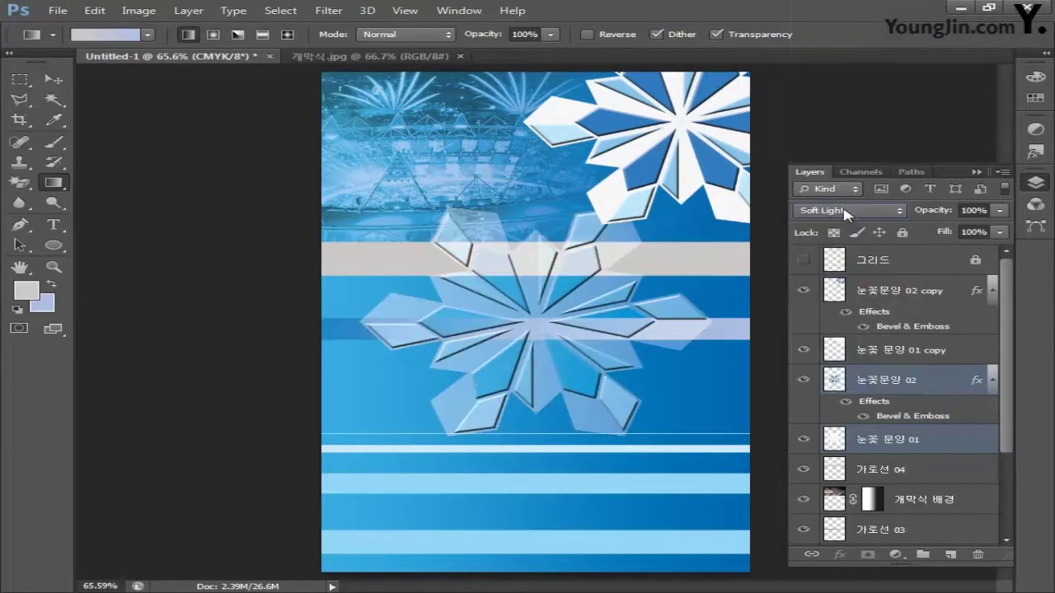
pyautogui.click(963, 213)
pyautogui.write('50')
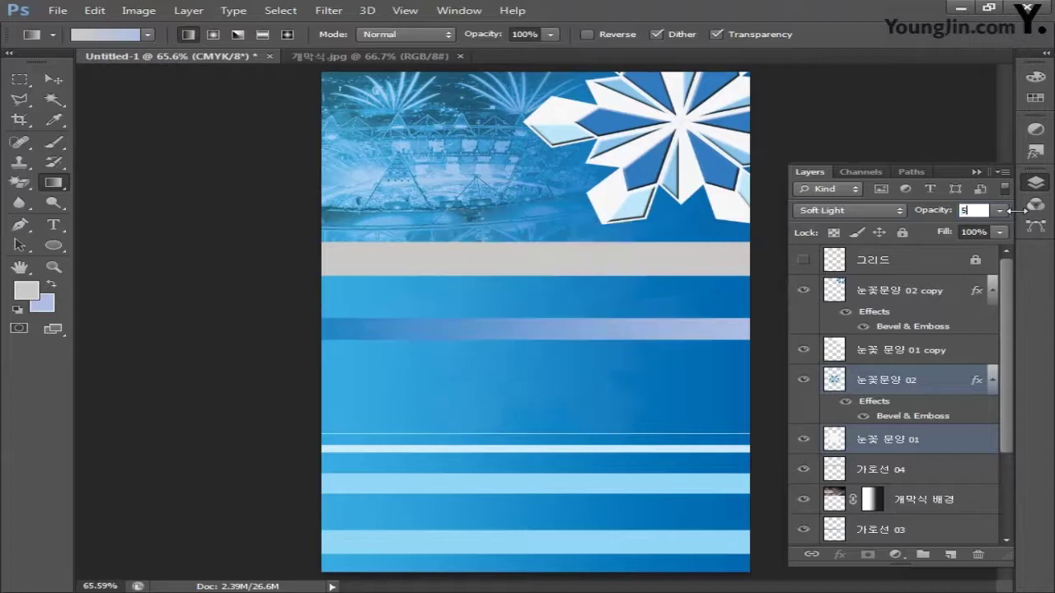
pyautogui.press('Return')
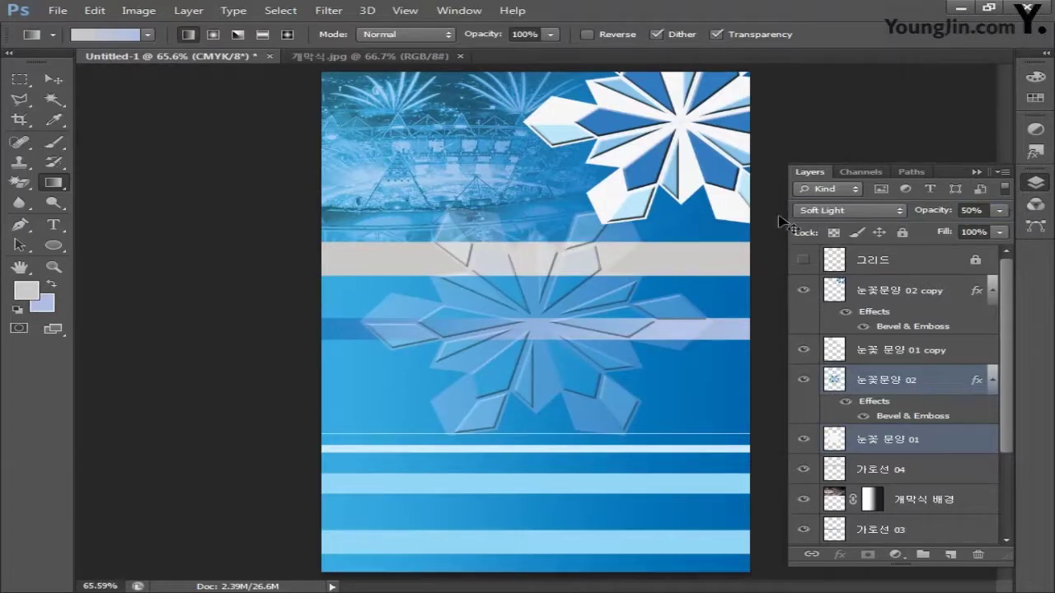
# Step: Enlarge the two Soft Light snowflake layers and place them behind the smaller snowflake in the poster's upper-right corner
pyautogui.hotkey('ctrl', 't')
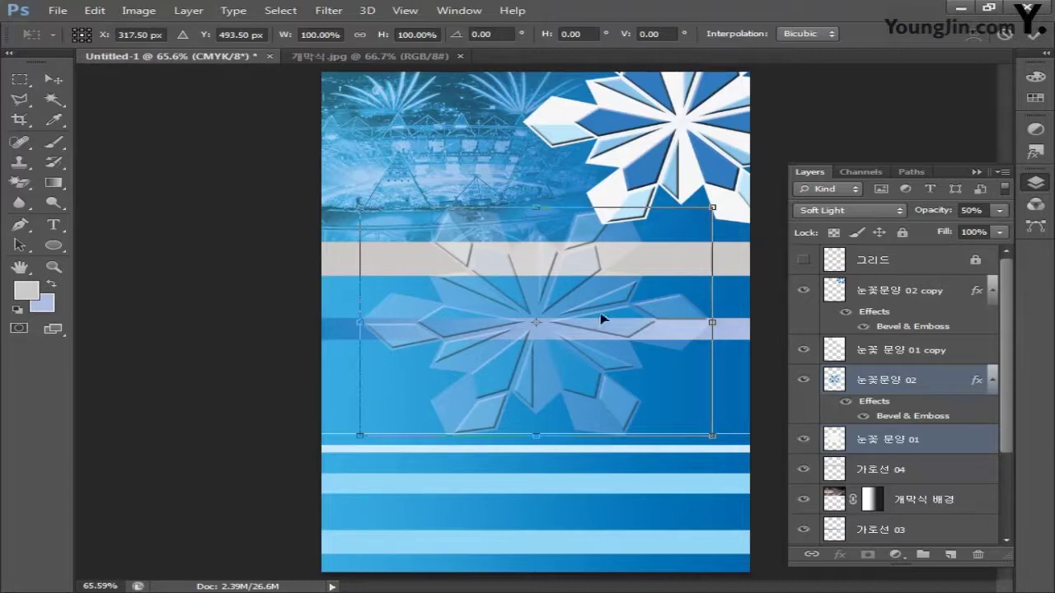
pyautogui.moveTo(602, 319); pyautogui.dragTo(680, 142)
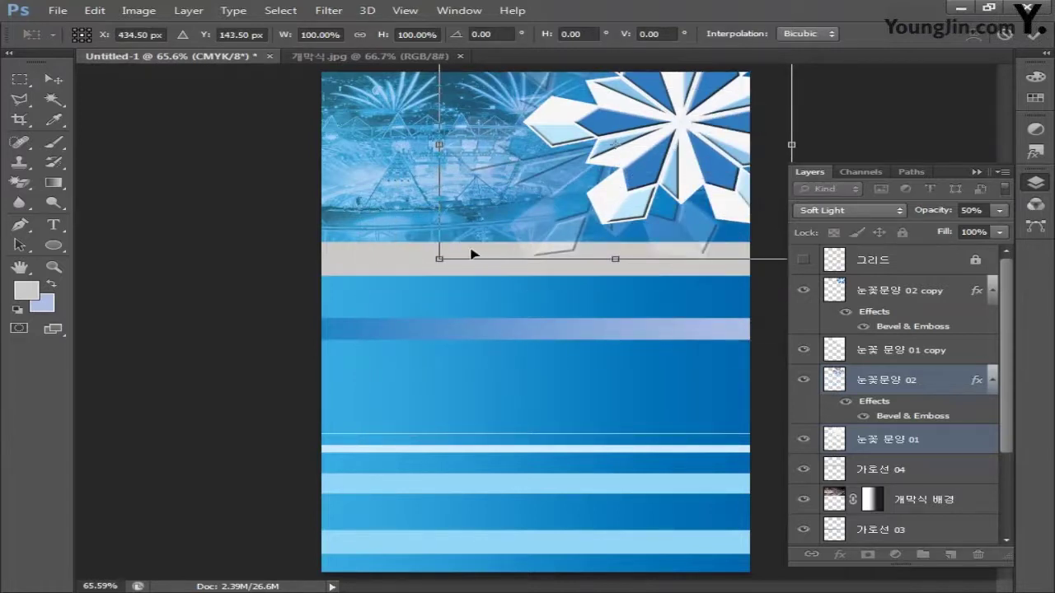
pyautogui.moveTo(441, 258); pyautogui.dragTo(303, 349)
pyautogui.moveTo(546, 282); pyautogui.dragTo(665, 235)
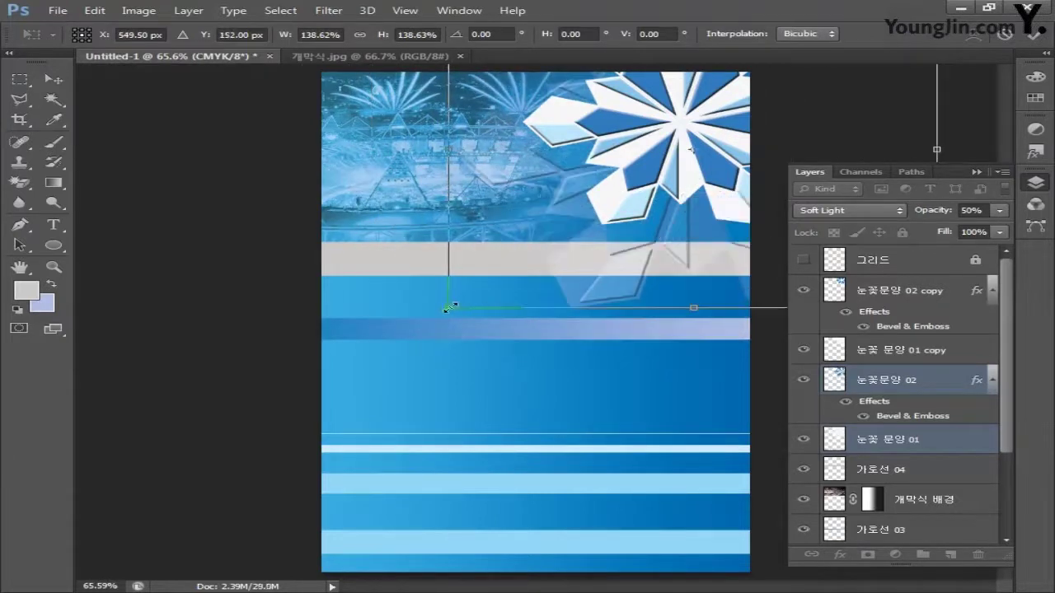
pyautogui.moveTo(447, 308); pyautogui.dragTo(415, 328)
pyautogui.press('Return')
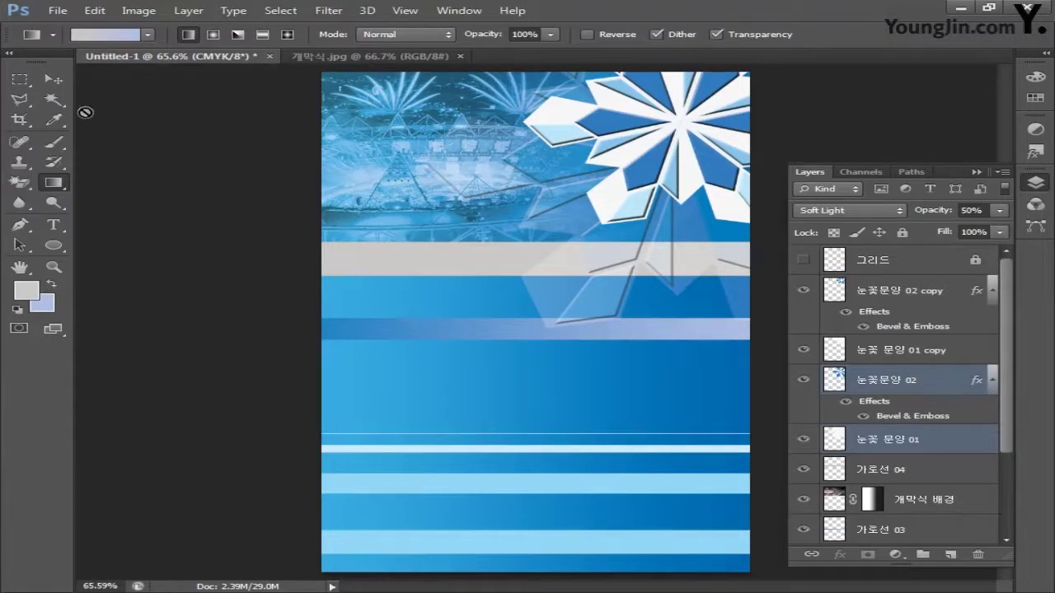
# Step: Open the speed skater photo 스케이팅 from the 제공소스 folder
pyautogui.click(58, 11)
pyautogui.click(75, 43)
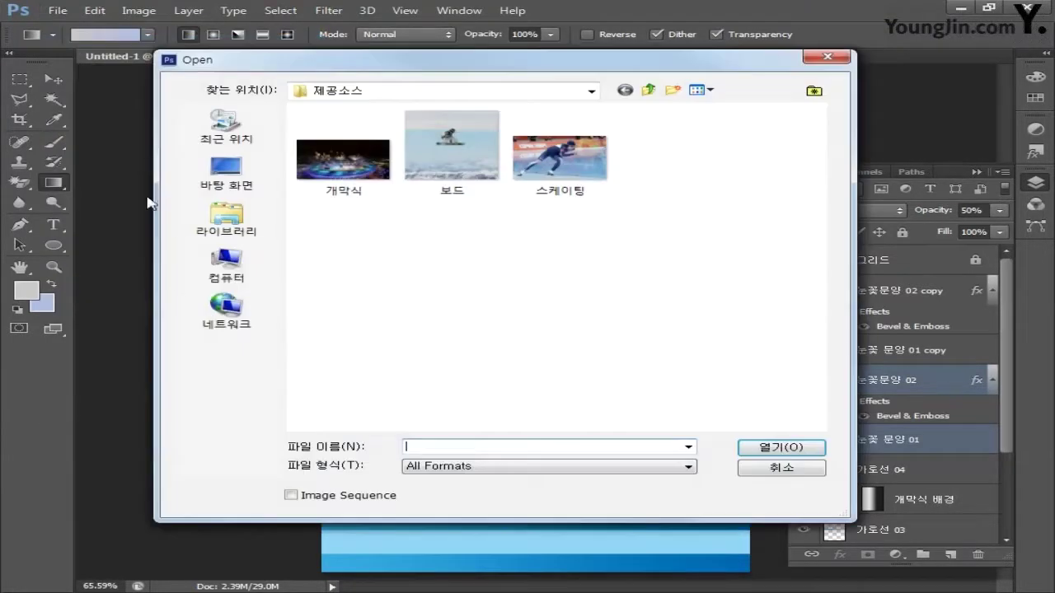
pyautogui.click(559, 161)
pyautogui.click(761, 449)
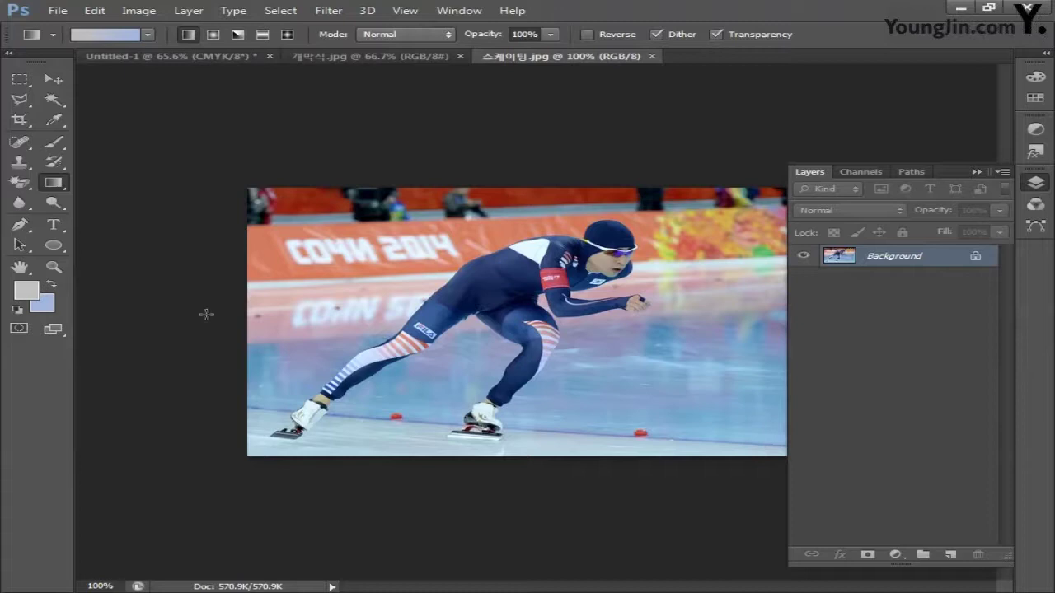
# Step: With the Pen tool in Path mode, start a path along the front edge of the skater's rear lower leg down to the ankle
pyautogui.click(20, 225)
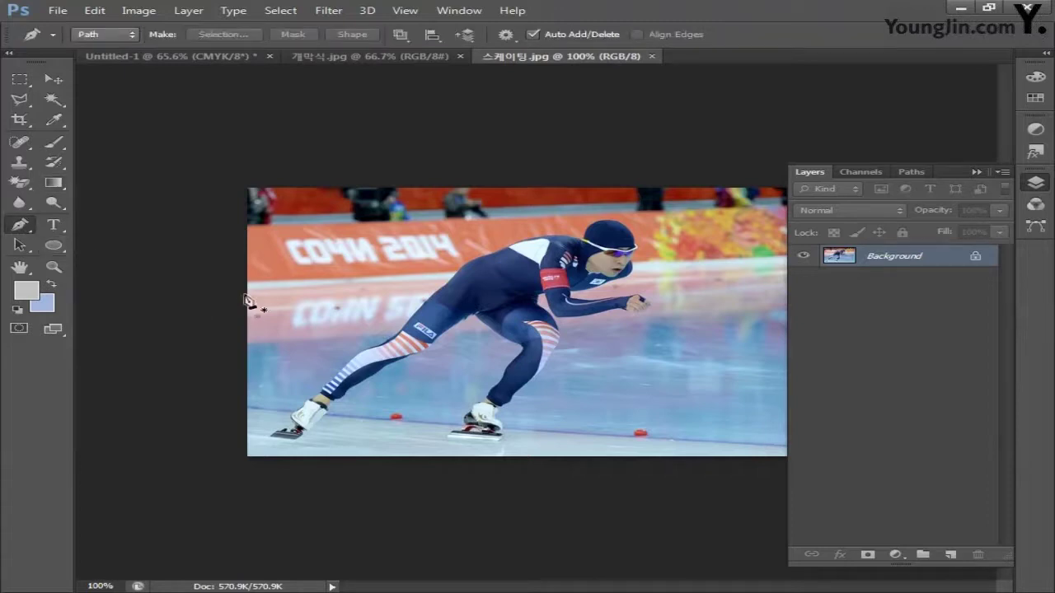
pyautogui.click(110, 36)
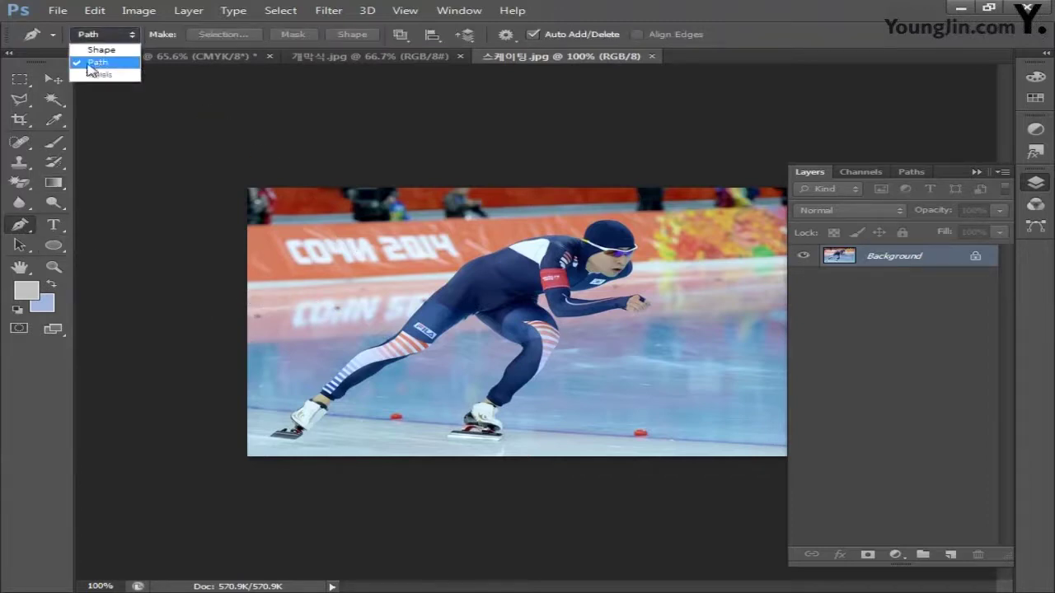
pyautogui.click(96, 65)
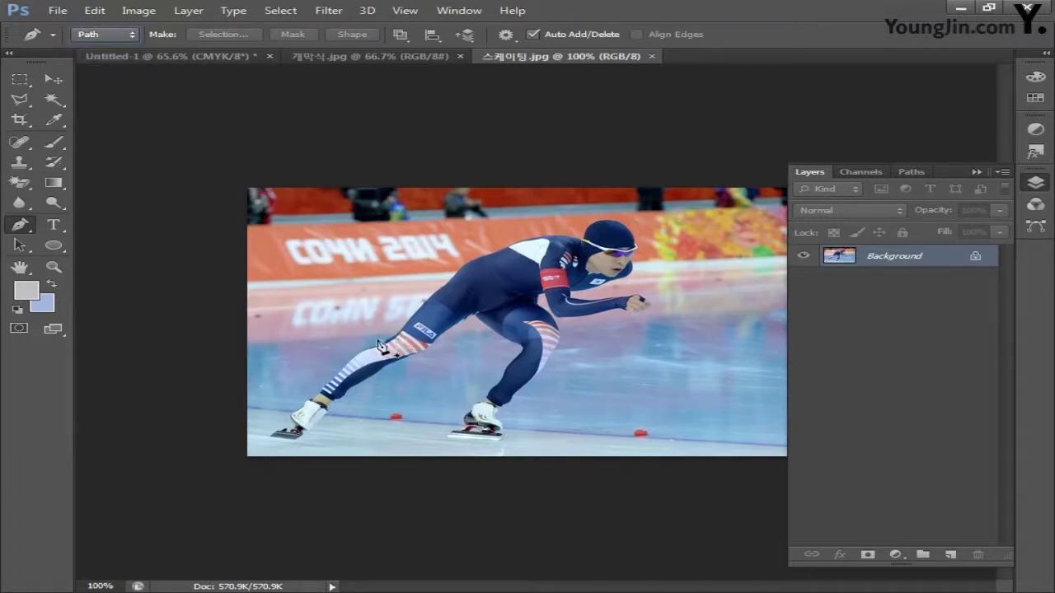
pyautogui.scroll(2, 362, 350)
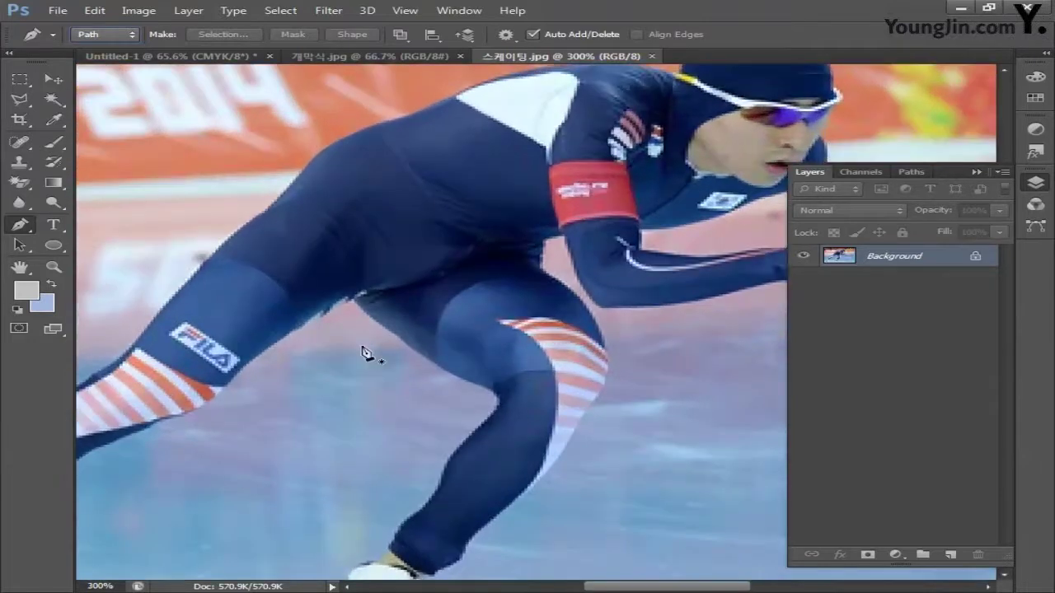
pyautogui.moveTo(275, 435); pyautogui.dragTo(559, 288)
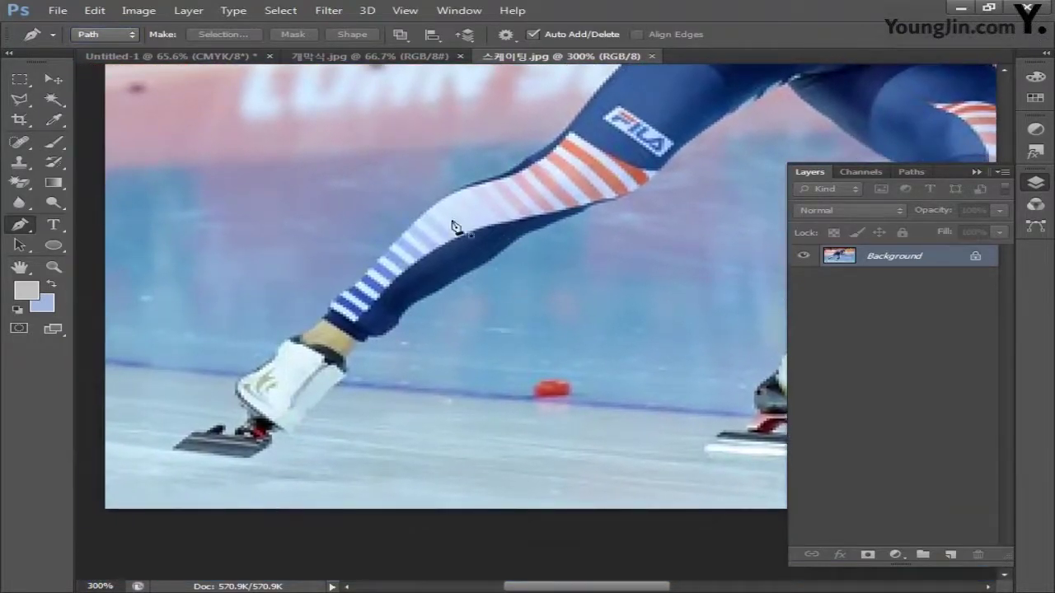
pyautogui.click(433, 207)
pyautogui.click(396, 241)
pyautogui.click(328, 306)
pyautogui.click(295, 338)
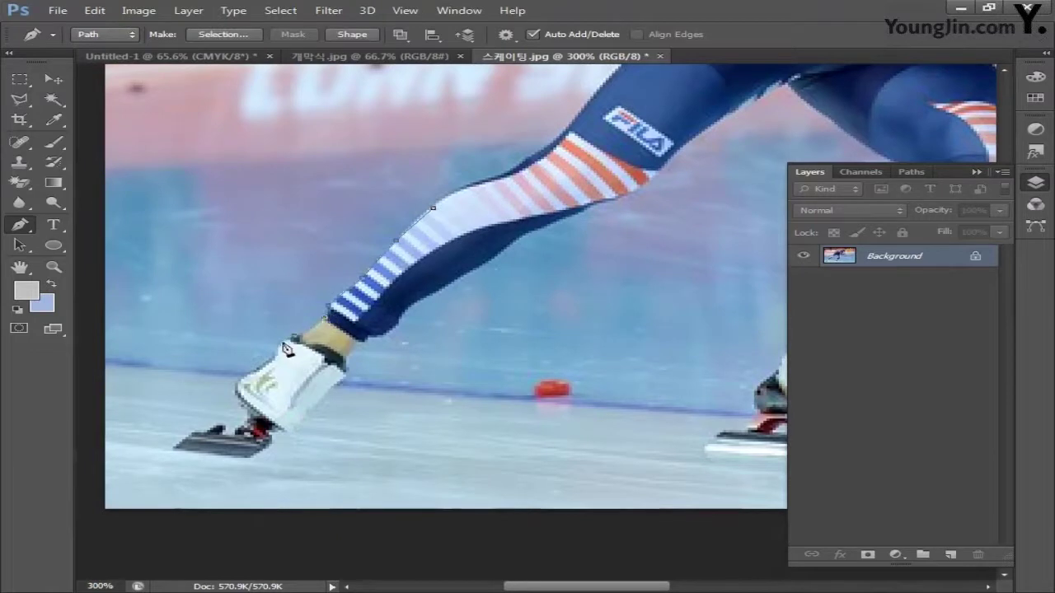
# Step: Continue the path around the back of the rear skate boot to the tip of its blade
pyautogui.click(275, 360)
pyautogui.click(239, 381)
pyautogui.click(250, 422)
pyautogui.click(216, 425)
pyautogui.click(195, 434)
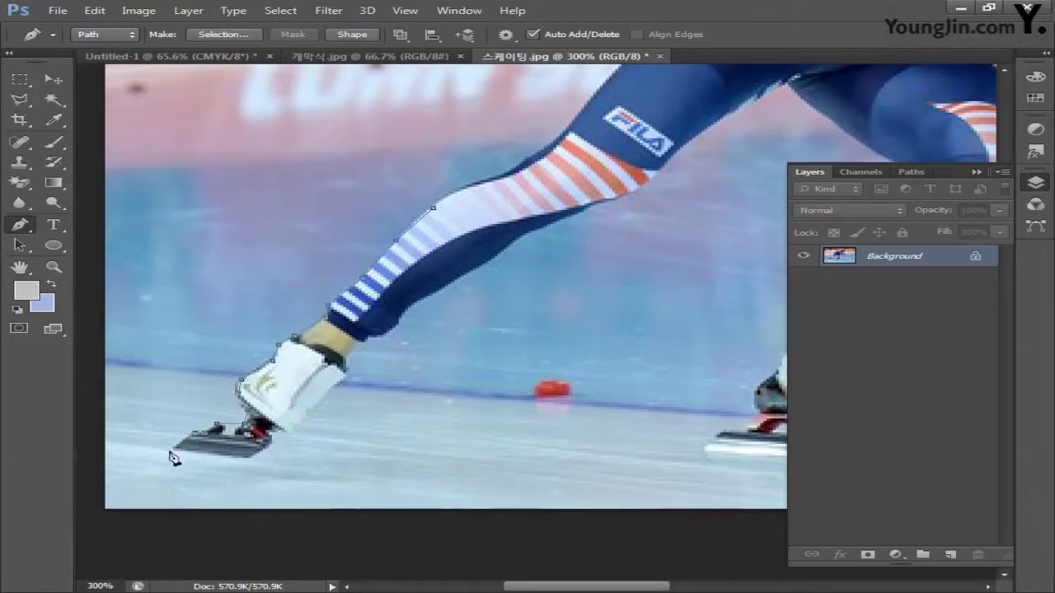
pyautogui.click(169, 451)
# Step: Trace the path back along the rear skate's underside, past the ankle and up onto the calf
pyautogui.click(290, 432)
pyautogui.click(306, 413)
pyautogui.click(330, 386)
pyautogui.click(351, 354)
pyautogui.click(368, 335)
pyautogui.click(382, 333)
pyautogui.click(404, 315)
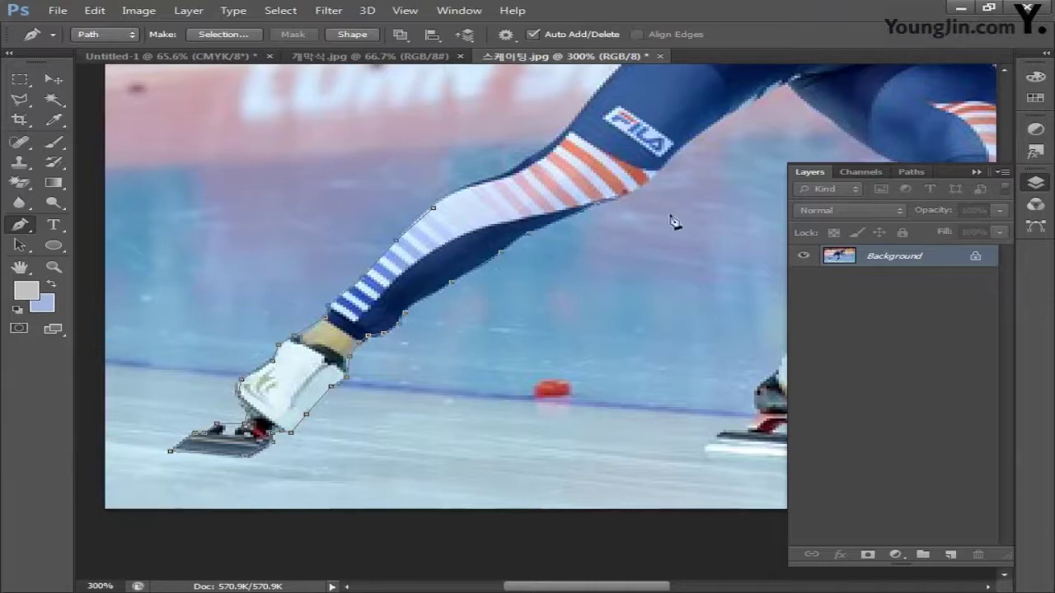
# Step: Continue the path from the crotch along the front thigh's underside and down the back of that leg to the ankle
pyautogui.moveTo(674, 223); pyautogui.dragTo(301, 383)
pyautogui.click(445, 282)
pyautogui.click(503, 332)
pyautogui.click(541, 356)
pyautogui.click(588, 378)
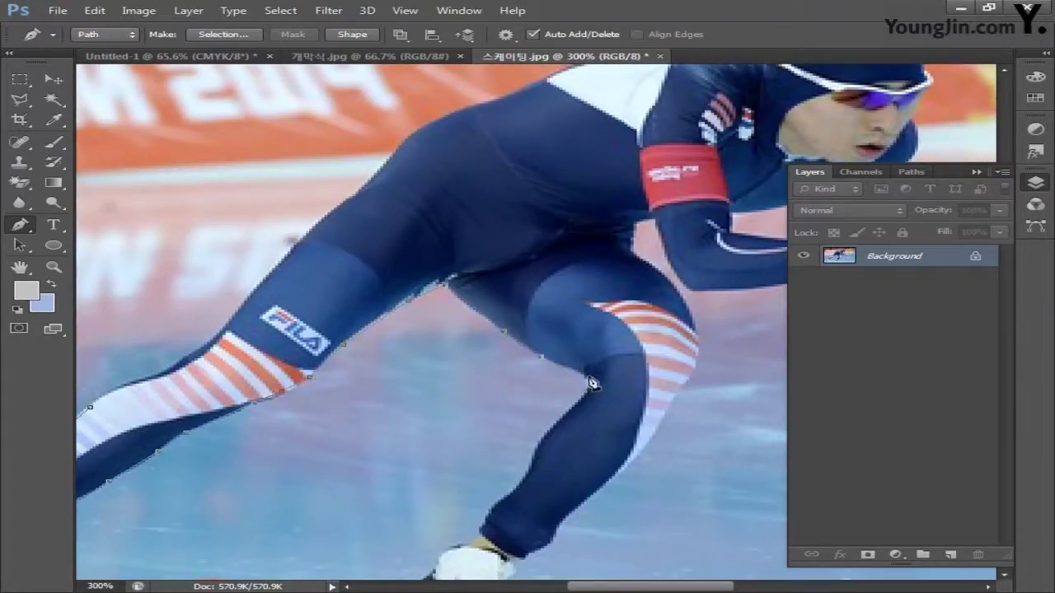
pyautogui.click(557, 419)
pyautogui.click(536, 456)
pyautogui.click(512, 493)
pyautogui.click(493, 509)
pyautogui.click(483, 531)
pyautogui.click(448, 548)
# Step: Trace the path around the front skate's boot and blade and back up to the trouser cuff
pyautogui.moveTo(449, 552); pyautogui.dragTo(562, 355)
pyautogui.click(549, 365)
pyautogui.click(528, 386)
pyautogui.click(505, 428)
pyautogui.click(488, 439)
pyautogui.click(474, 450)
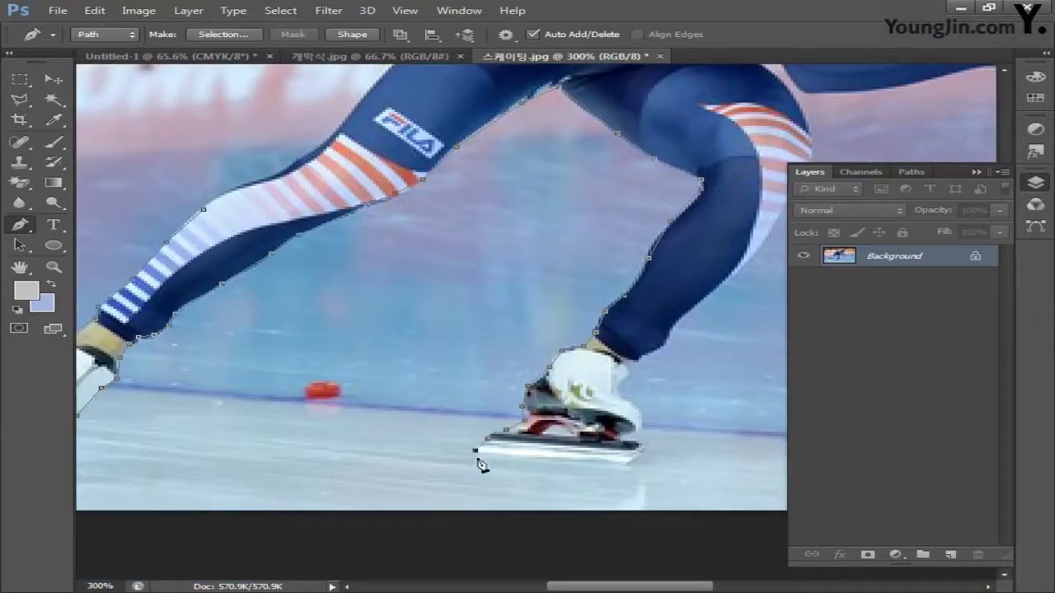
pyautogui.click(627, 463)
pyautogui.click(642, 445)
pyautogui.click(642, 425)
pyautogui.click(636, 405)
pyautogui.click(669, 330)
# Step: Extend the path up the front leg's shin, around the striped knee and along the thigh to the torso
pyautogui.moveTo(682, 337); pyautogui.dragTo(506, 470)
pyautogui.click(569, 400)
pyautogui.click(605, 343)
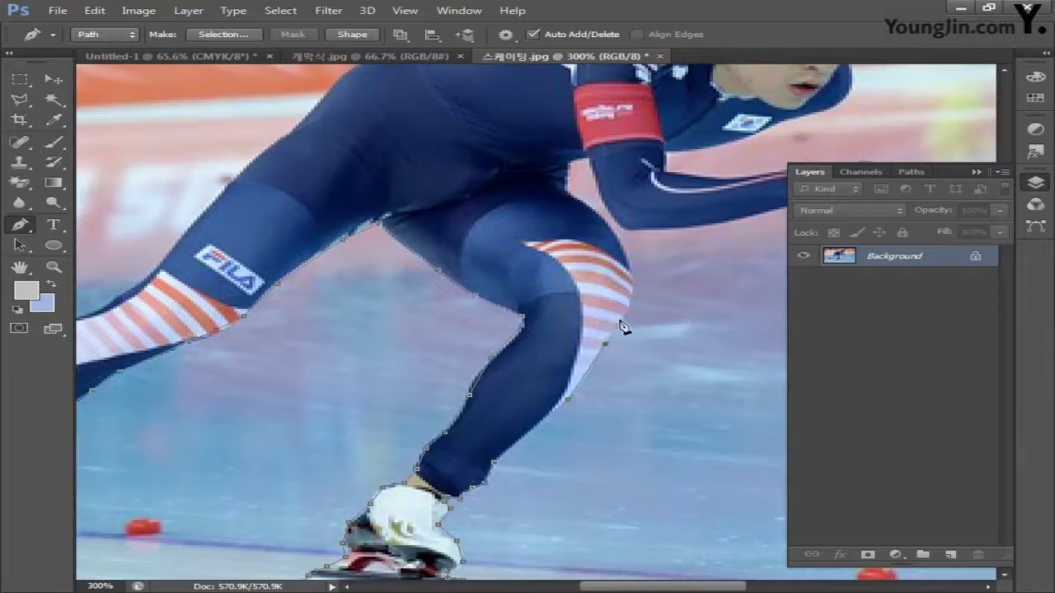
pyautogui.click(620, 320)
pyautogui.click(631, 283)
pyautogui.click(623, 252)
pyautogui.click(622, 226)
pyautogui.click(606, 211)
pyautogui.click(577, 194)
pyautogui.click(567, 161)
# Step: Trace the path around the elbow and along the underside of the forearm to the wrist
pyautogui.moveTo(680, 240); pyautogui.dragTo(386, 395)
pyautogui.click(384, 386)
pyautogui.click(434, 380)
pyautogui.click(486, 366)
pyautogui.click(521, 359)
pyautogui.click(534, 360)
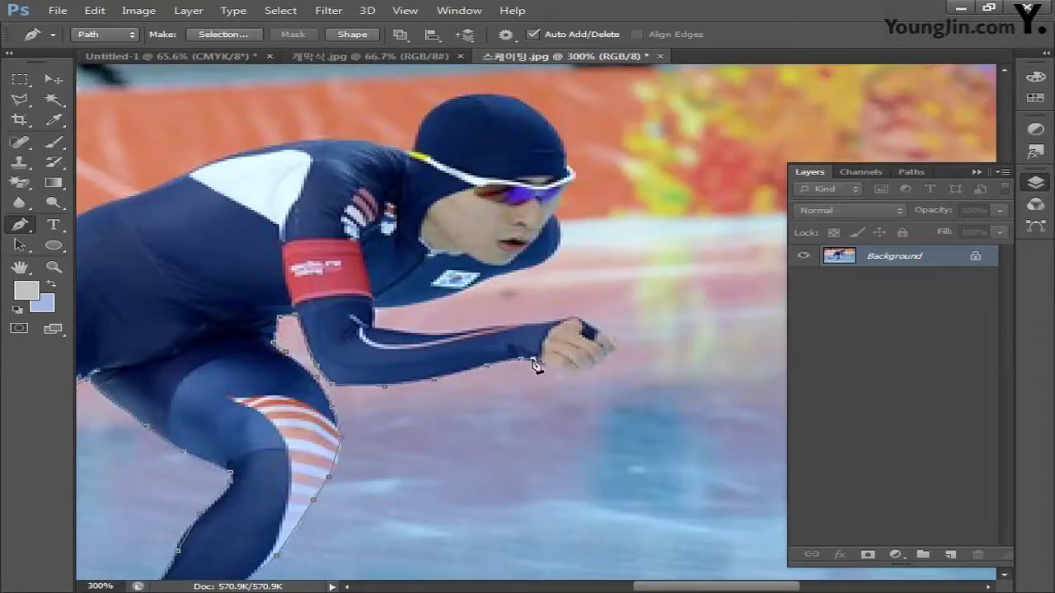
# Step: Continue the path around the skater's hand and back along the forearm's upper edge to the chest
pyautogui.click(569, 368)
pyautogui.click(596, 363)
pyautogui.click(615, 335)
pyautogui.click(576, 315)
pyautogui.click(471, 328)
pyautogui.click(427, 339)
pyautogui.click(375, 310)
# Step: Trace the chest, face, cap, back and rear thigh, and close the path around the skater
pyautogui.click(526, 268)
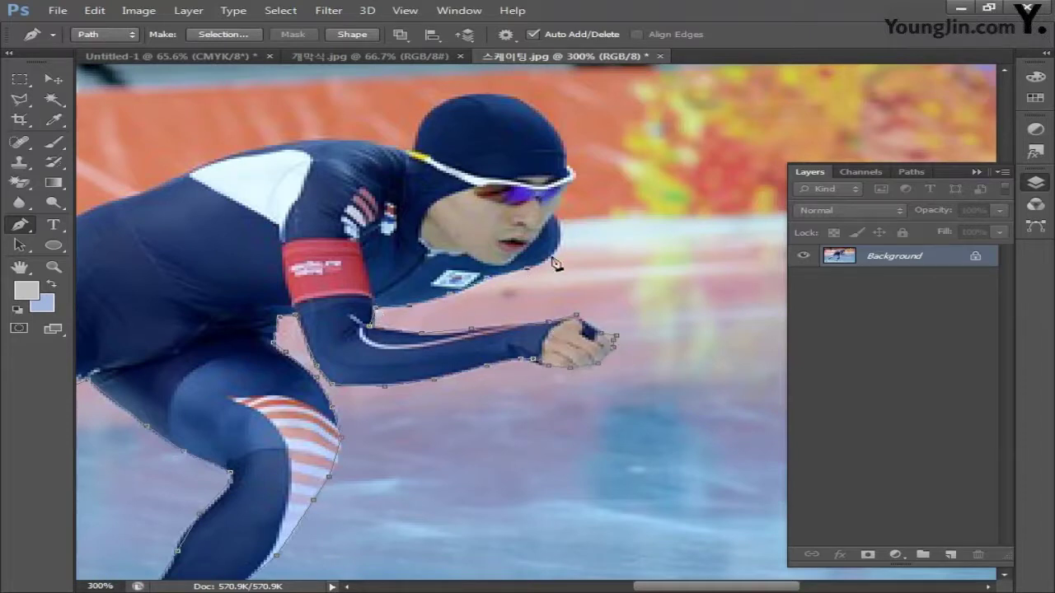
pyautogui.click(561, 233)
pyautogui.moveTo(567, 150); pyautogui.dragTo(705, 318)
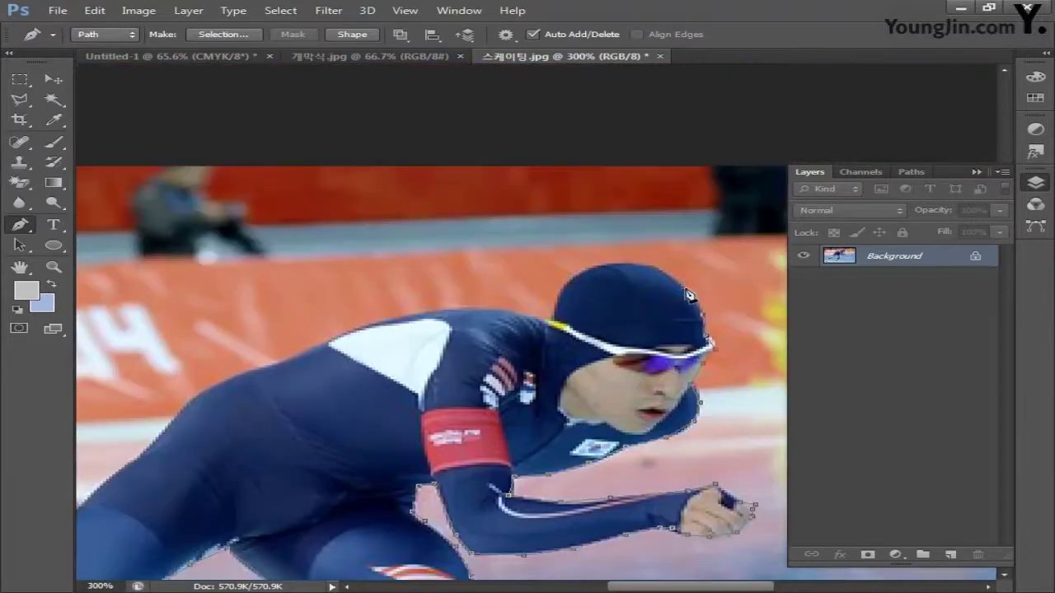
pyautogui.moveTo(405, 325); pyautogui.dragTo(734, 250)
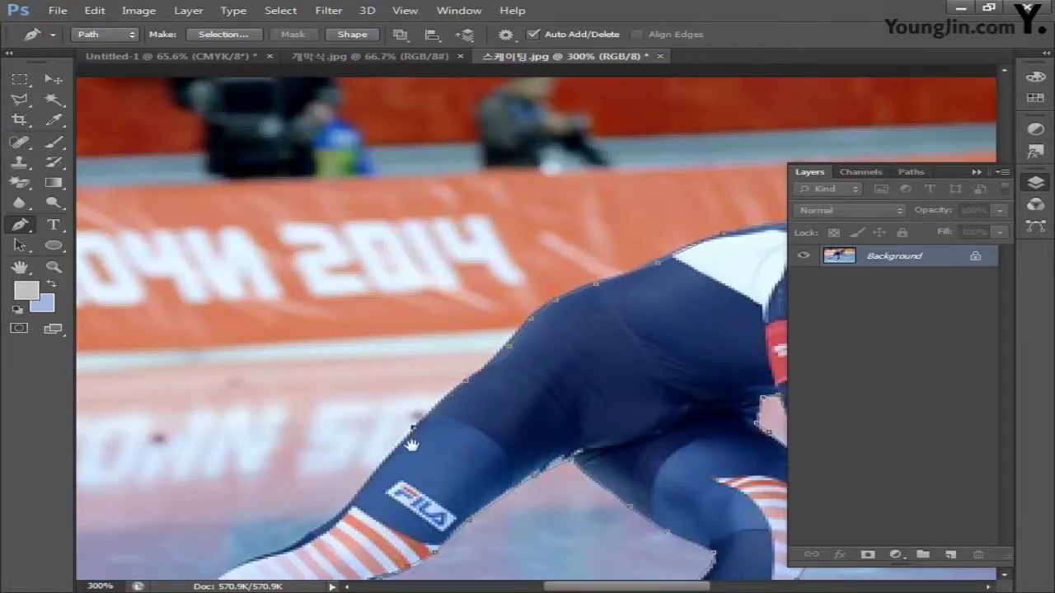
pyautogui.moveTo(413, 445); pyautogui.dragTo(607, 271)
pyautogui.scroll(-4, 376, 301)
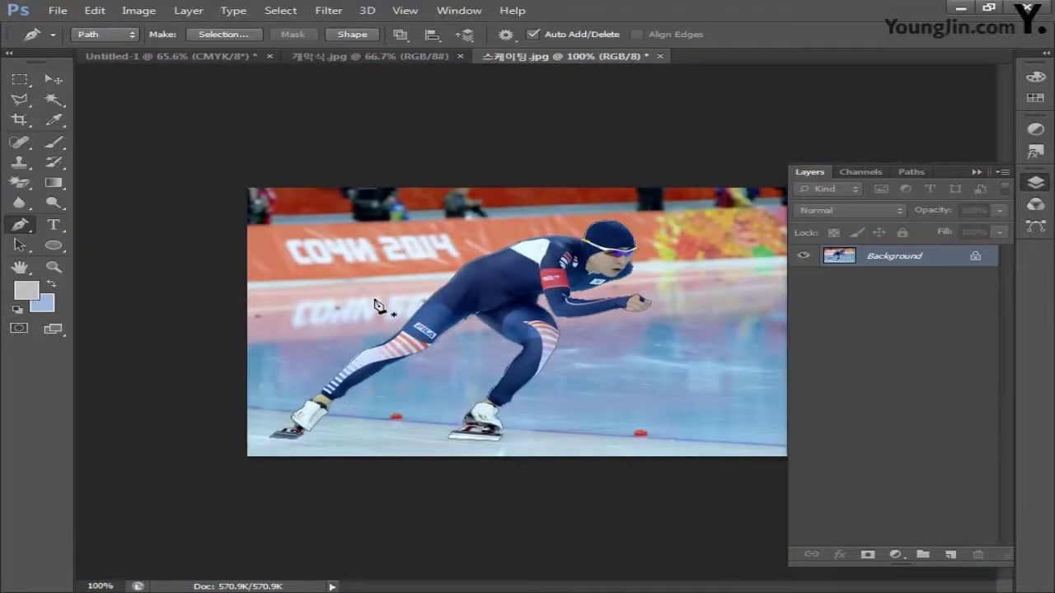
# Step: Turn the path into a selection and copy the cut-out skater into the Untitled-1 poster
pyautogui.hotkey('ctrl', 'Return')
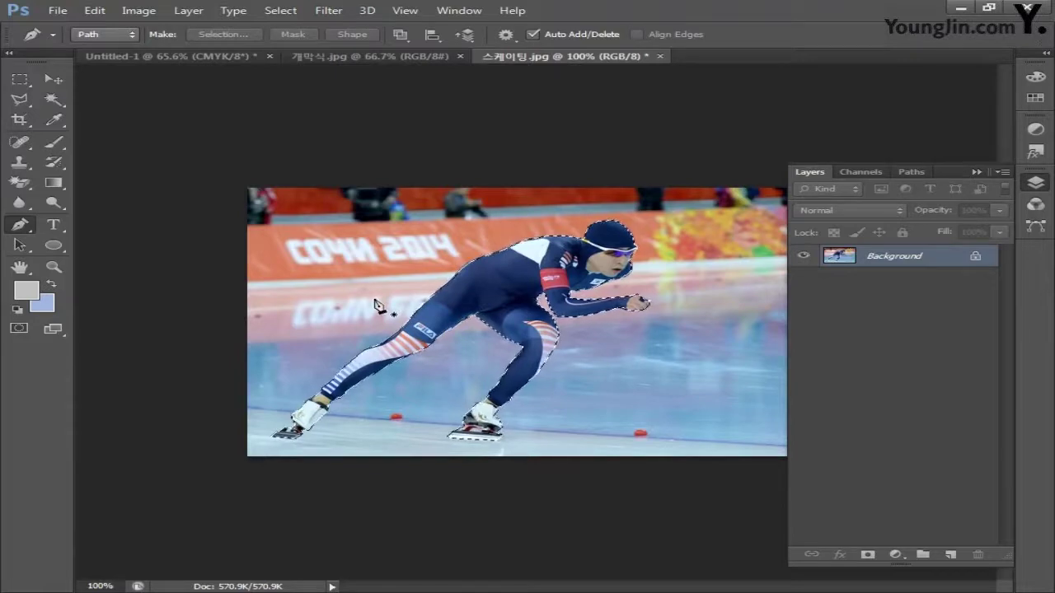
pyautogui.click(169, 58)
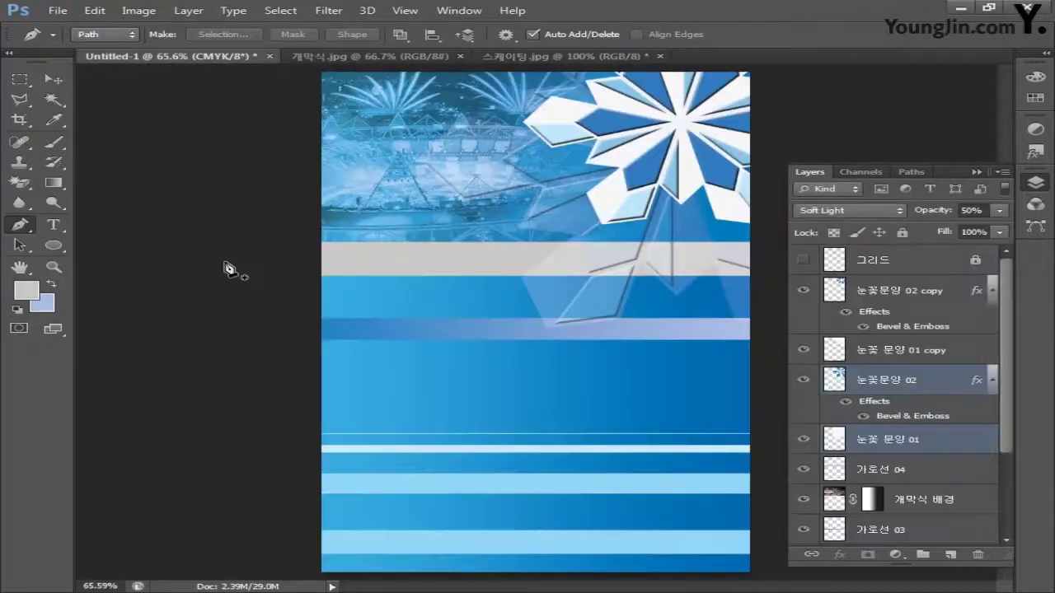
pyautogui.hotkey('ctrl', 'v')
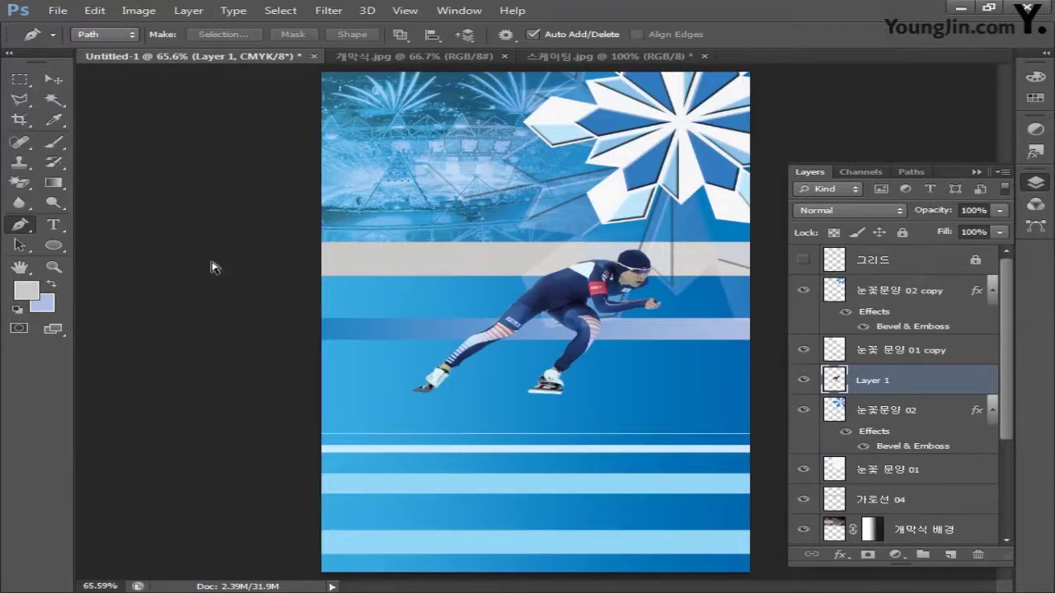
# Step: Enlarge the skater proportionally and place him in the poster's lower left, with the rear leg cropped by the edge
pyautogui.hotkey('ctrl', 't')
pyautogui.moveTo(411, 395); pyautogui.dragTo(263, 479)
pyautogui.moveTo(484, 331); pyautogui.dragTo(372, 376)
pyautogui.moveTo(549, 301); pyautogui.dragTo(587, 279)
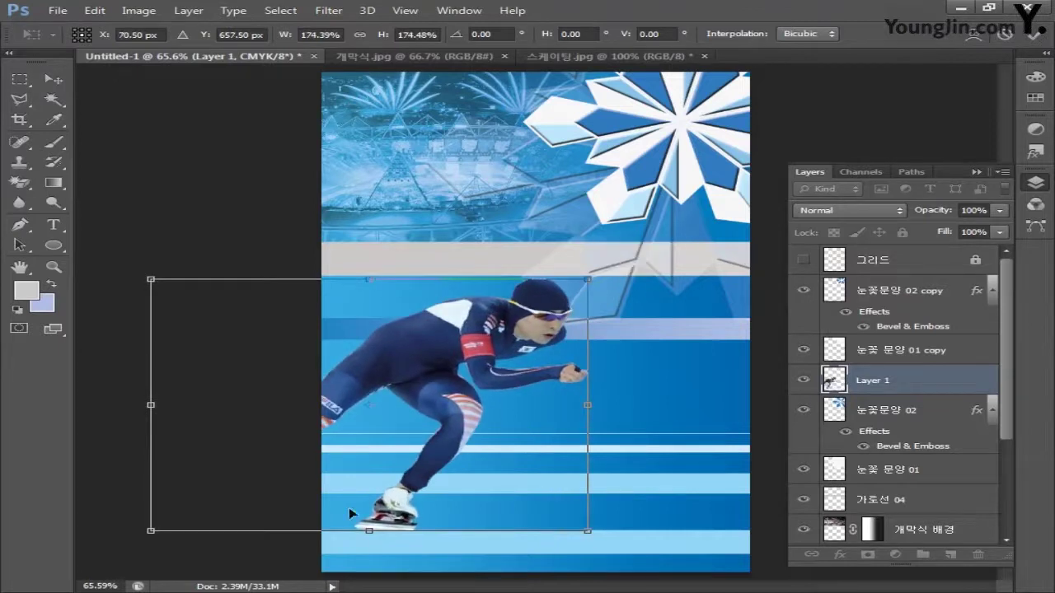
pyautogui.moveTo(163, 537); pyautogui.dragTo(122, 557)
pyautogui.moveTo(421, 383); pyautogui.dragTo(443, 383)
pyautogui.press('Return')
pyautogui.press('p')
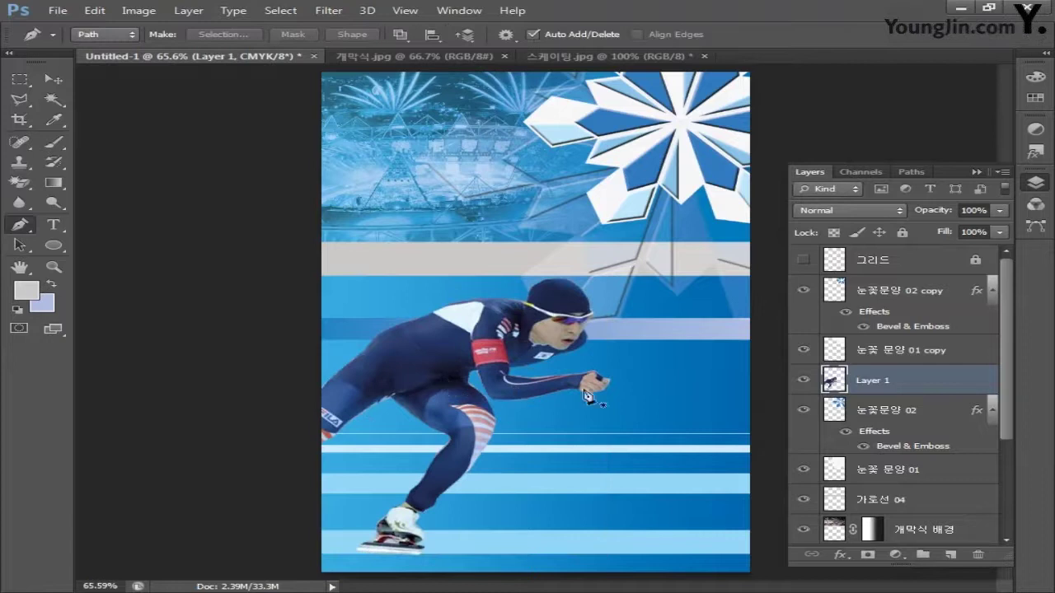
# Step: Rename the skater layer as 스케이팅 and move it directly below the 그리드 layer
pyautogui.doubleClick(867, 381)
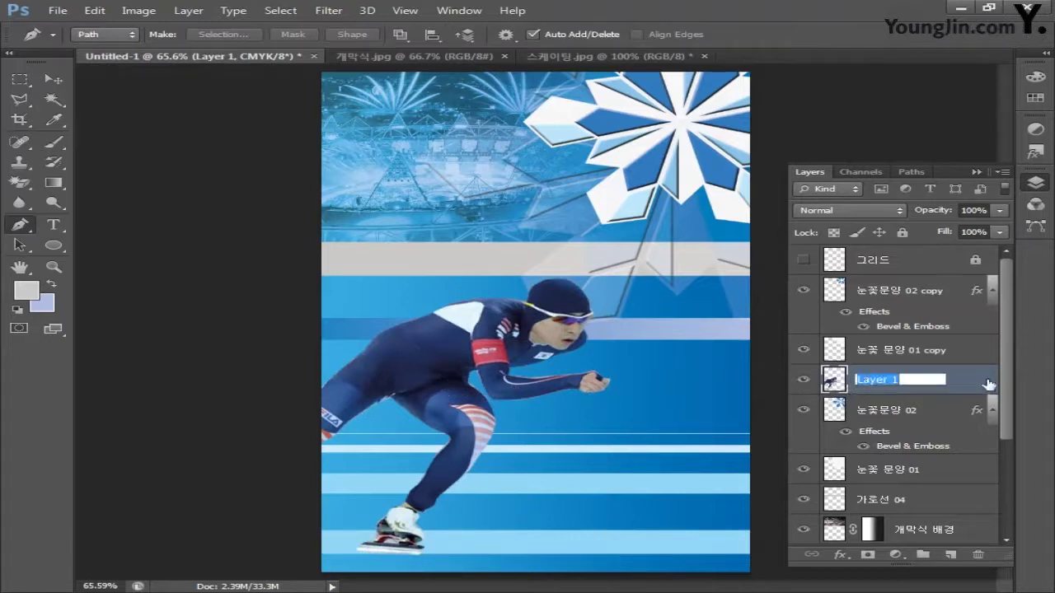
pyautogui.write('스케이팅')
pyautogui.press('Return')
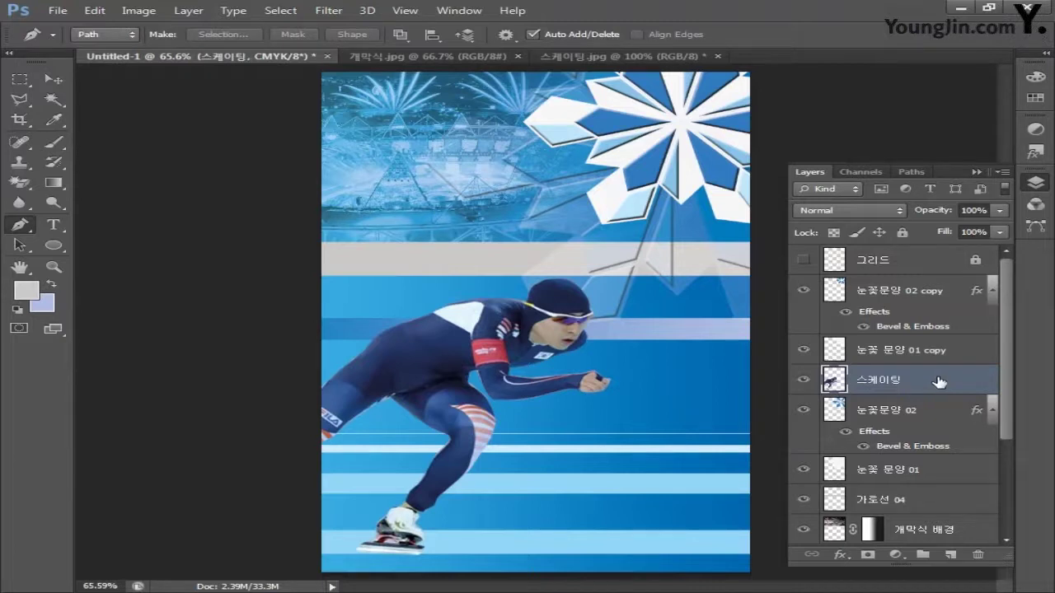
pyautogui.moveTo(938, 380); pyautogui.dragTo(939, 282)
# Step: Add a Multiply drop shadow to the 스케이팅 layer with 75% opacity, 4 px distance and 16 px size
pyautogui.doubleClick(937, 296)
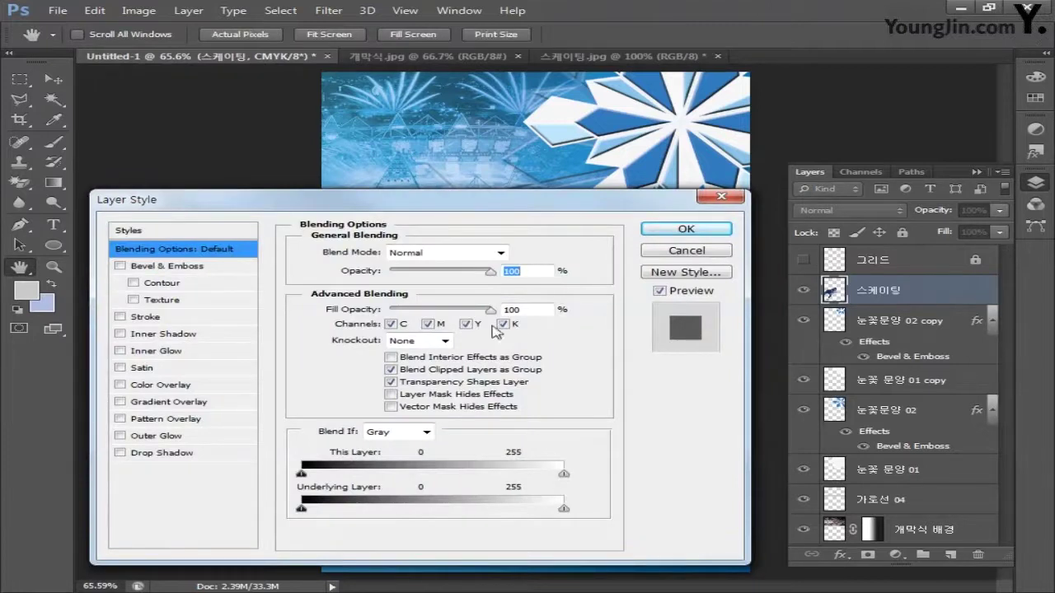
pyautogui.click(165, 452)
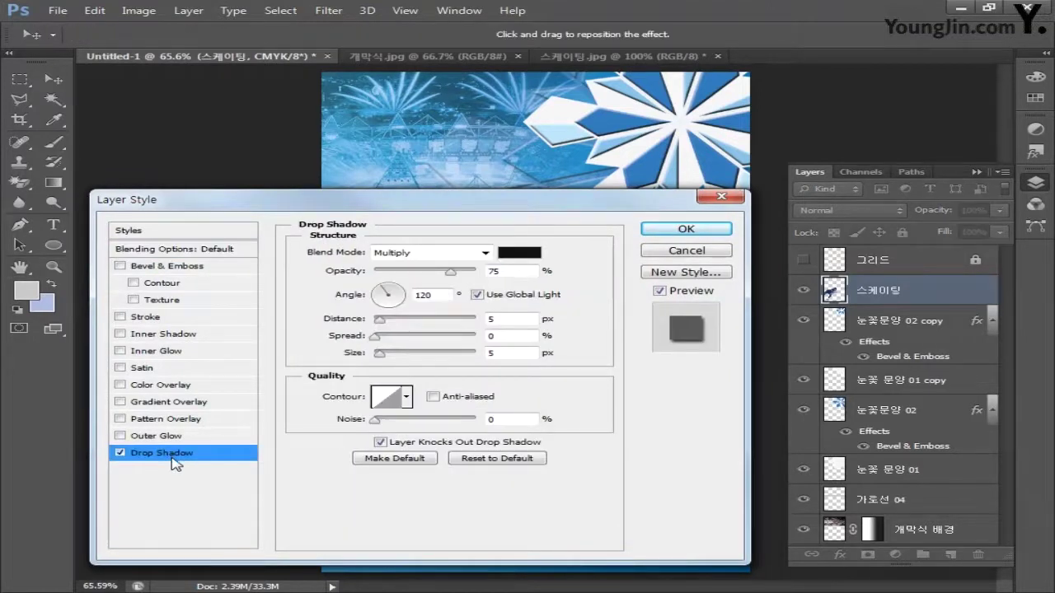
pyautogui.moveTo(499, 271); pyautogui.dragTo(478, 273)
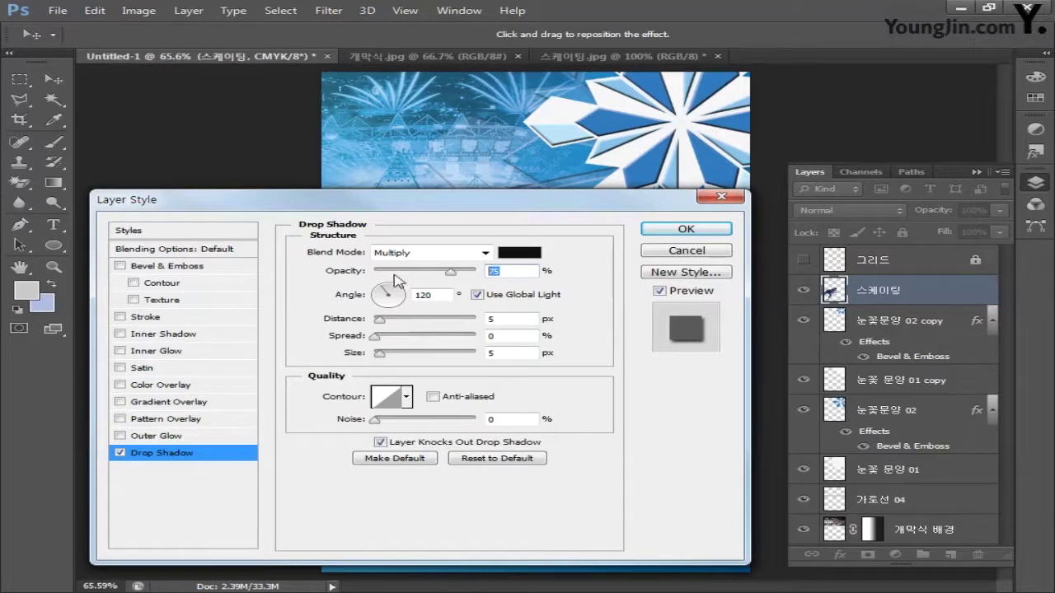
pyautogui.write('75')
pyautogui.moveTo(519, 323); pyautogui.dragTo(377, 322)
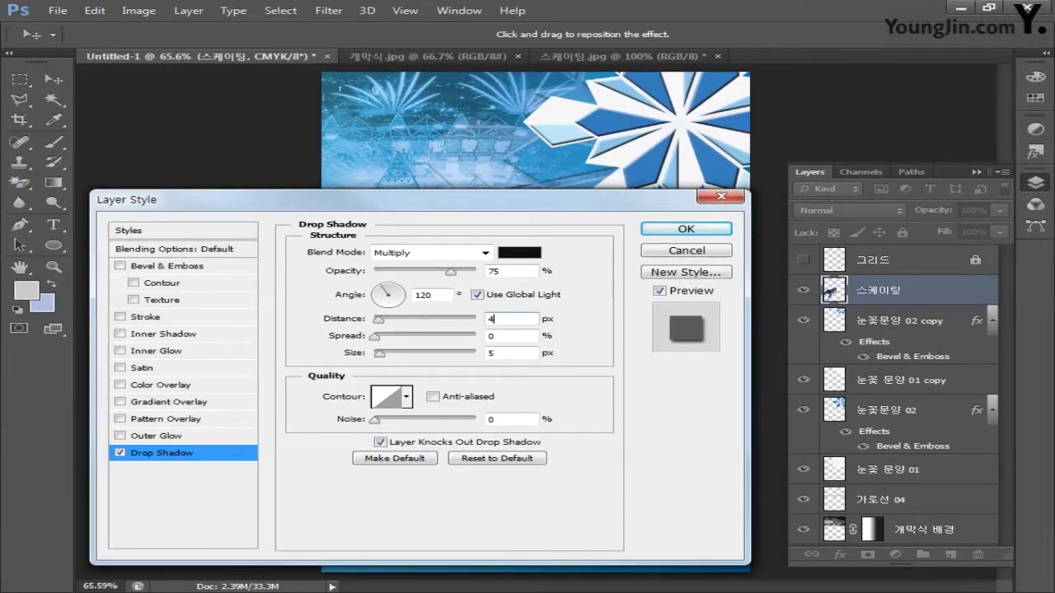
pyautogui.moveTo(490, 360); pyautogui.dragTo(376, 347)
pyautogui.write('16')
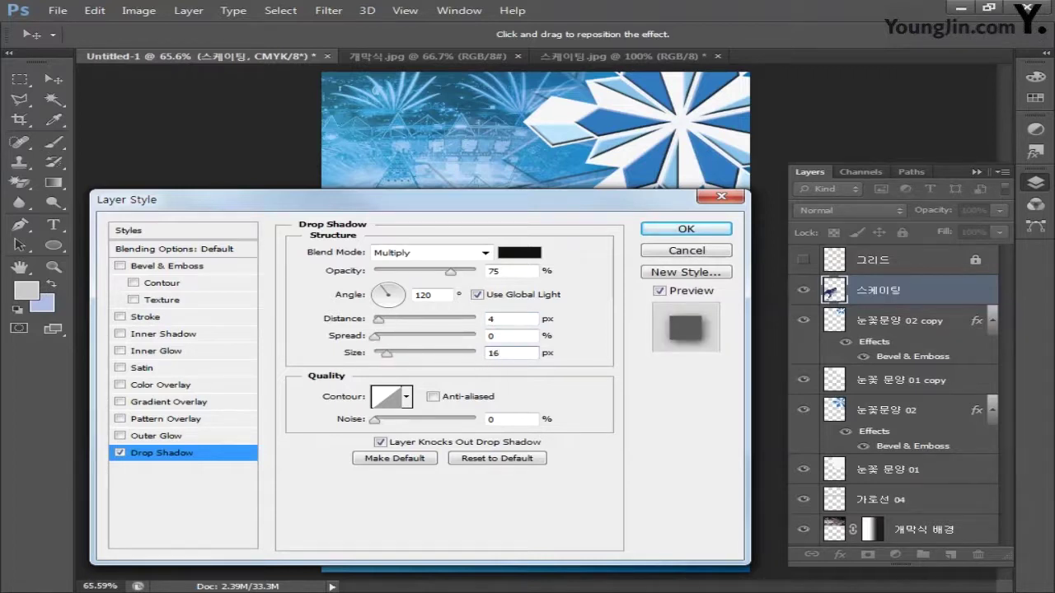
pyautogui.click(650, 232)
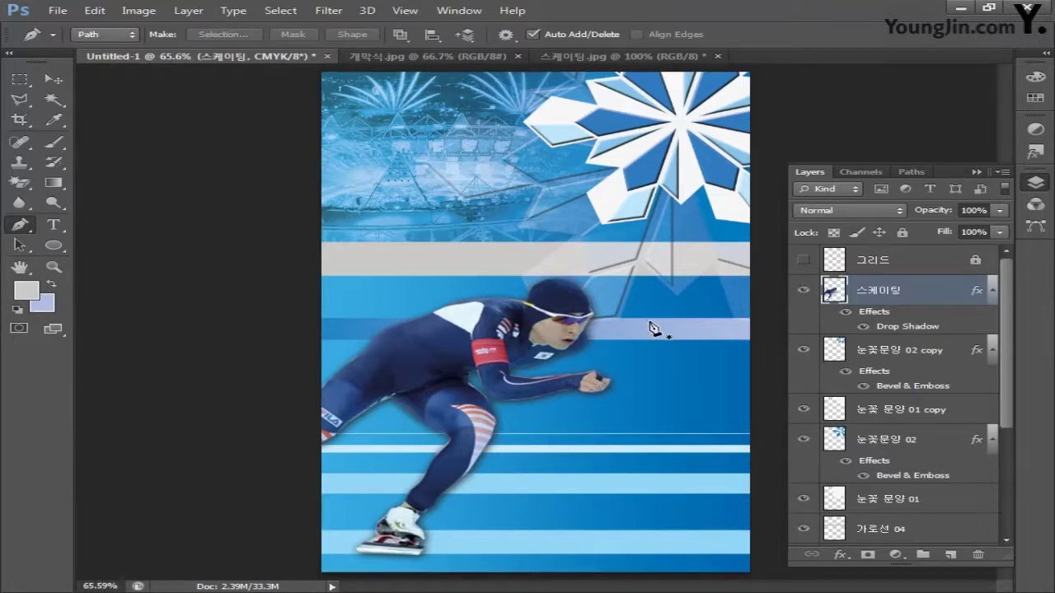
# Step: Open the snowboarder photo 보드 from the 제공소스 folder
pyautogui.click(58, 10)
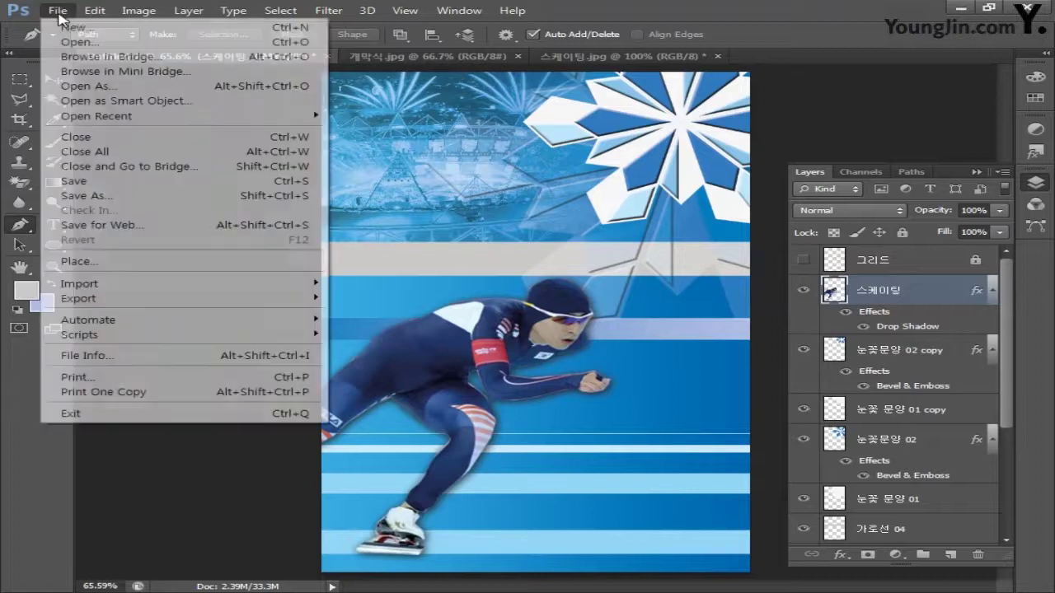
pyautogui.click(80, 41)
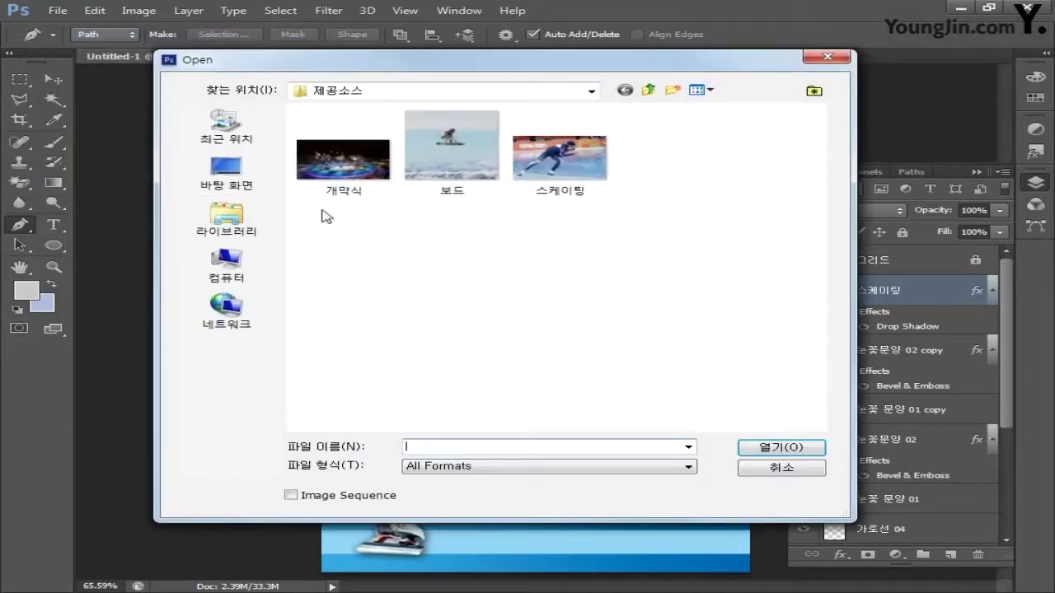
pyautogui.click(437, 162)
pyautogui.click(766, 446)
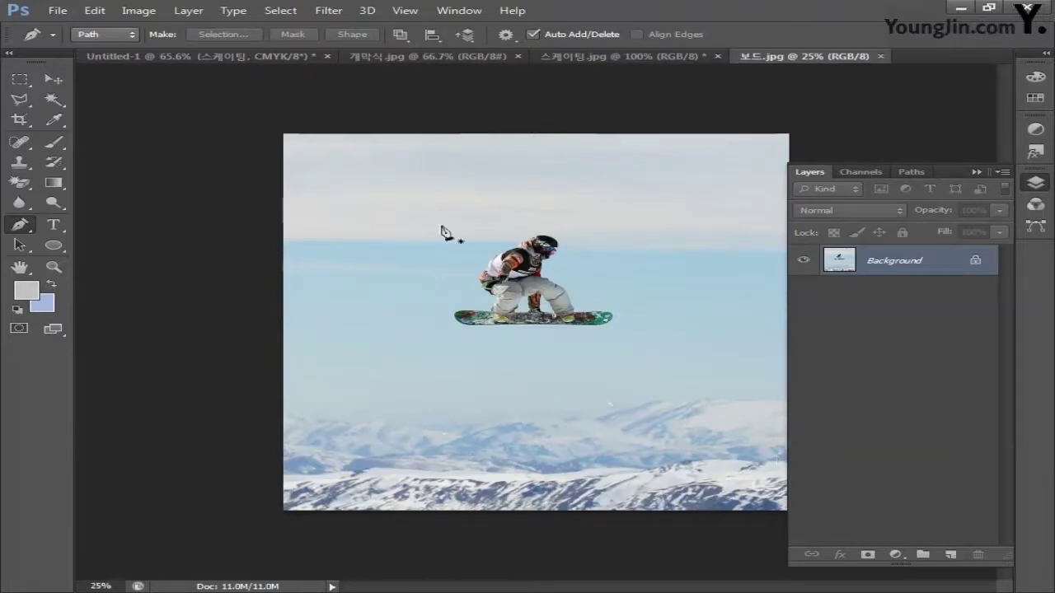
# Step: Brighten the snowboarder photo with a Levels adjustment using input levels of 21, 1.48 and 230
pyautogui.click(138, 10)
pyautogui.moveTo(157, 50)
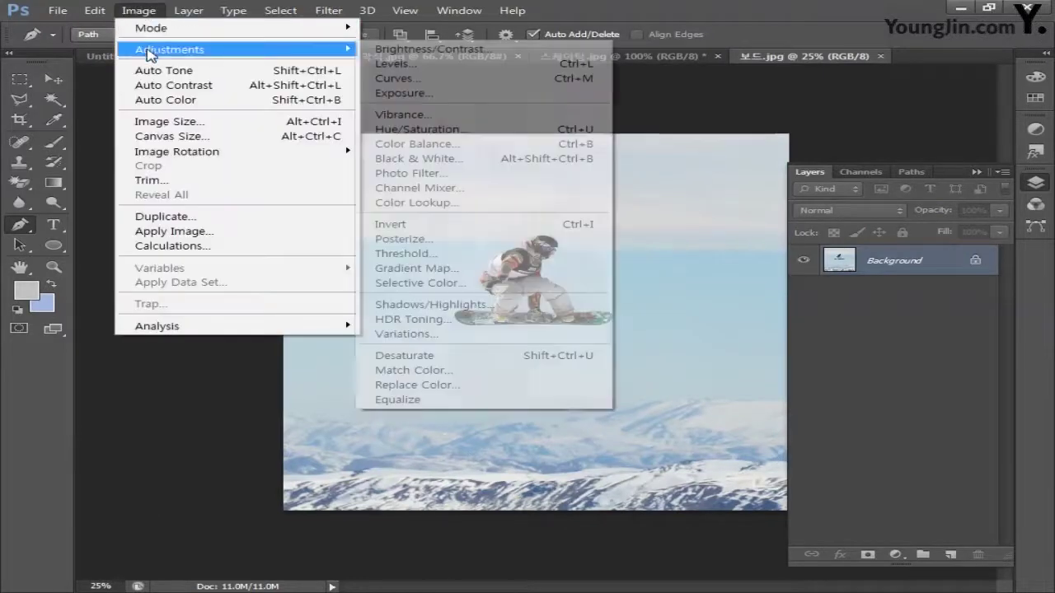
pyautogui.click(387, 61)
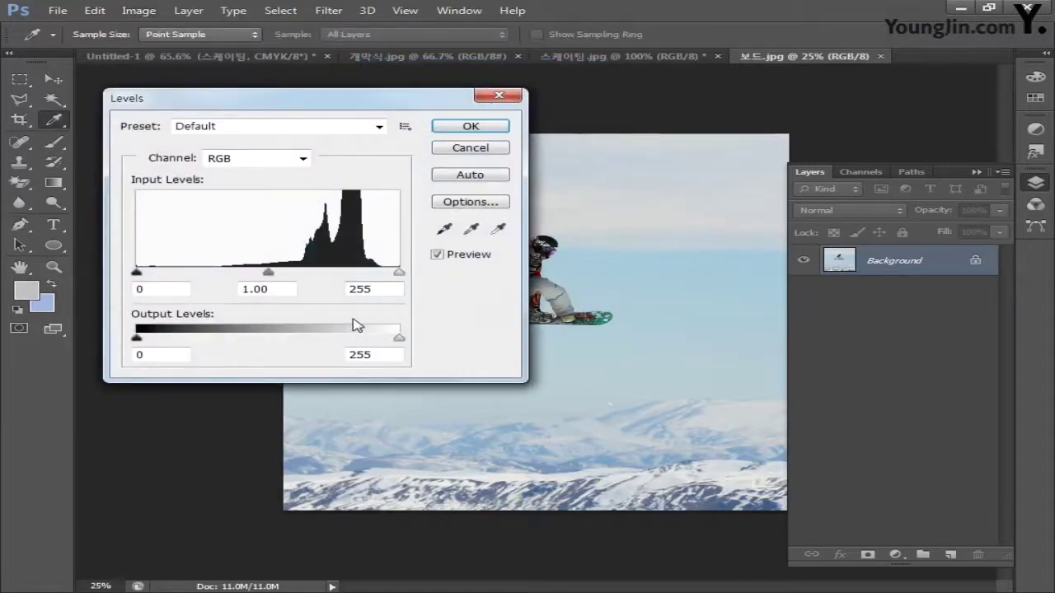
pyautogui.moveTo(138, 273); pyautogui.dragTo(150, 272)
pyautogui.moveTo(277, 273); pyautogui.dragTo(239, 273)
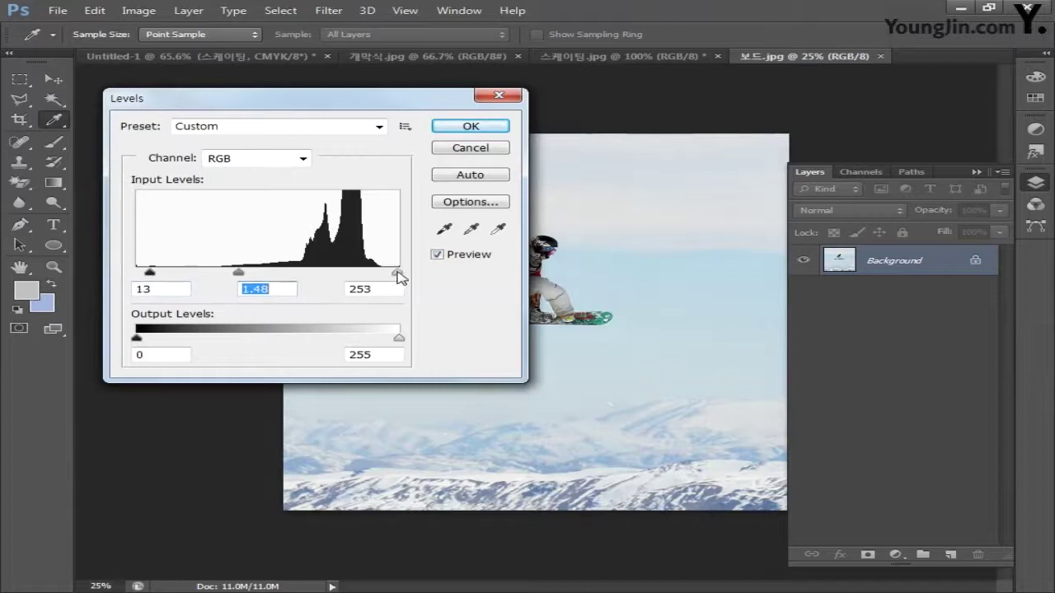
pyautogui.moveTo(396, 272); pyautogui.dragTo(373, 273)
pyautogui.moveTo(149, 273); pyautogui.dragTo(158, 274)
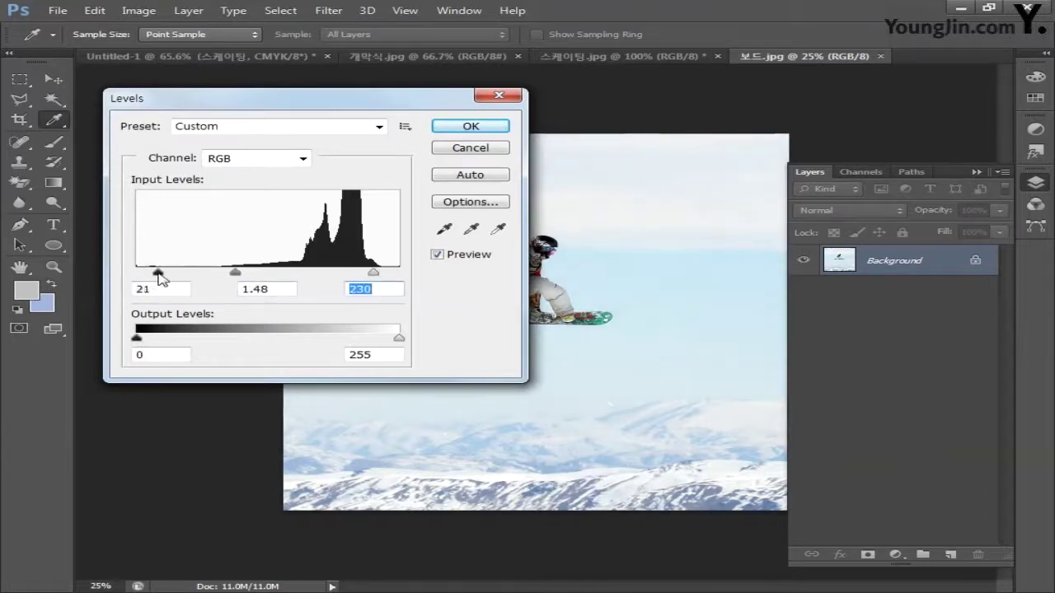
pyautogui.click(471, 126)
pyautogui.press('p')
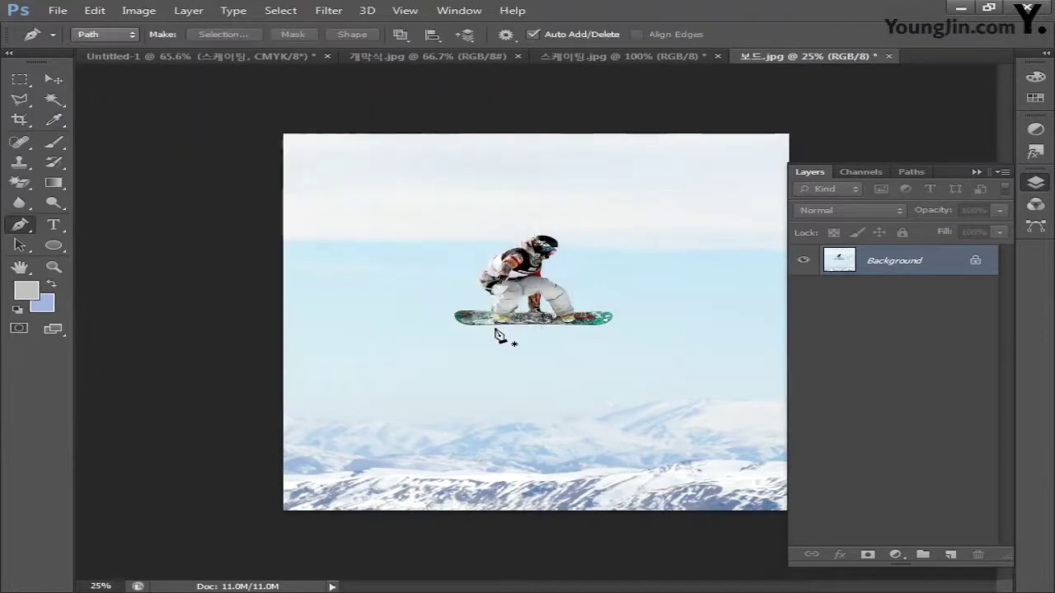
# Step: Copy the whole snowboarder photo and paste it into the Untitled-1 poster above the 스케이팅 layer
pyautogui.hotkey('ctrl', 'a')
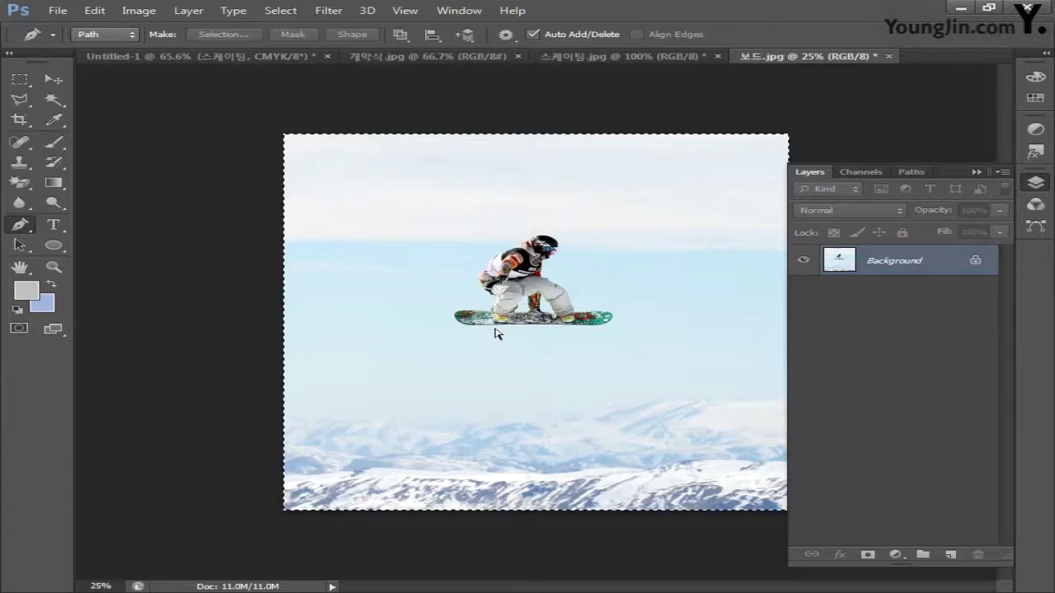
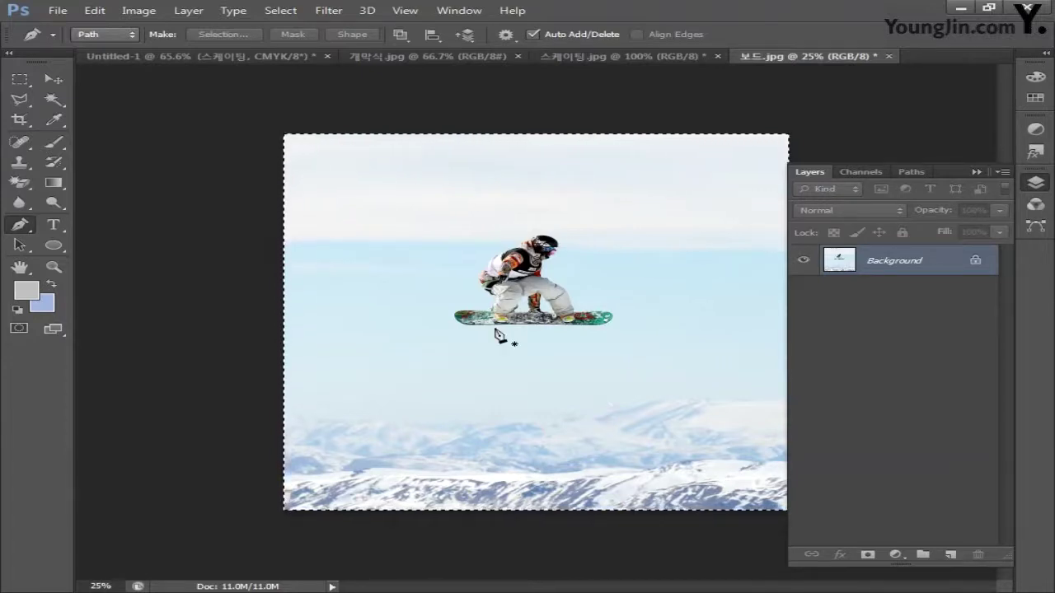
pyautogui.click(167, 57)
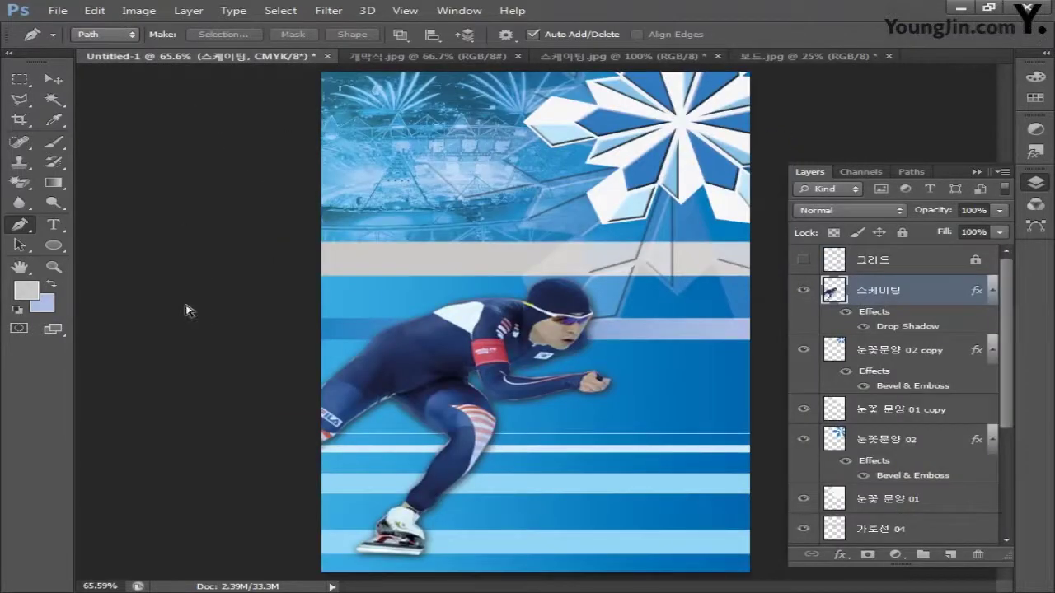
pyautogui.hotkey('ctrl', 'v')
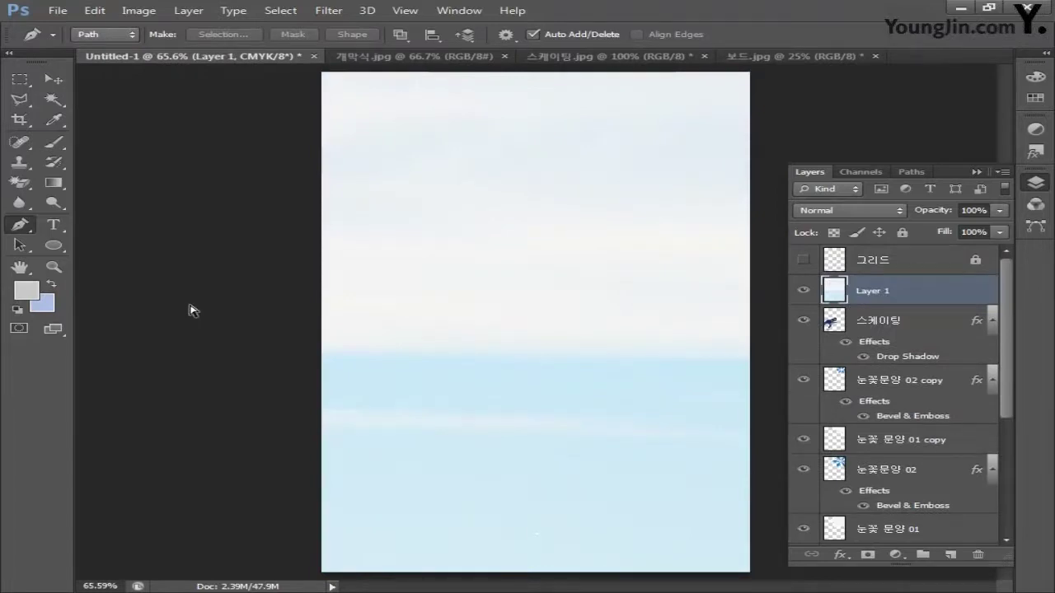
# Step: Scale the pasted photo to about 39%, rotate it about 5° counterclockwise and place the snowboarder over the skater's torso
pyautogui.hotkey('ctrl', 't')
pyautogui.moveTo(376, 123); pyautogui.dragTo(511, 380)
pyautogui.moveTo(647, 461); pyautogui.dragTo(325, 276)
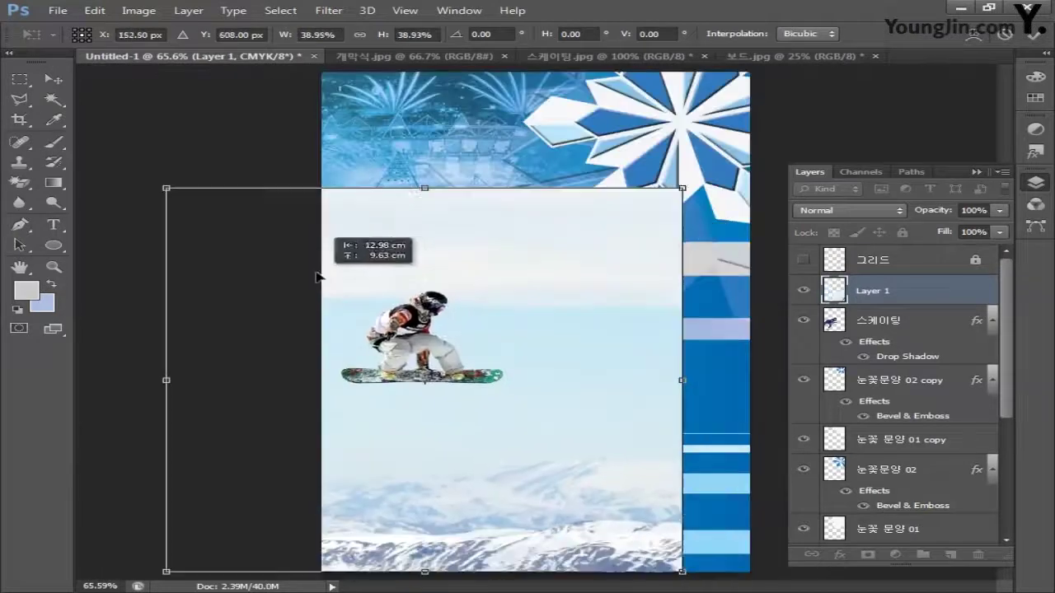
pyautogui.moveTo(725, 178); pyautogui.dragTo(707, 150)
pyautogui.moveTo(585, 353); pyautogui.dragTo(614, 391)
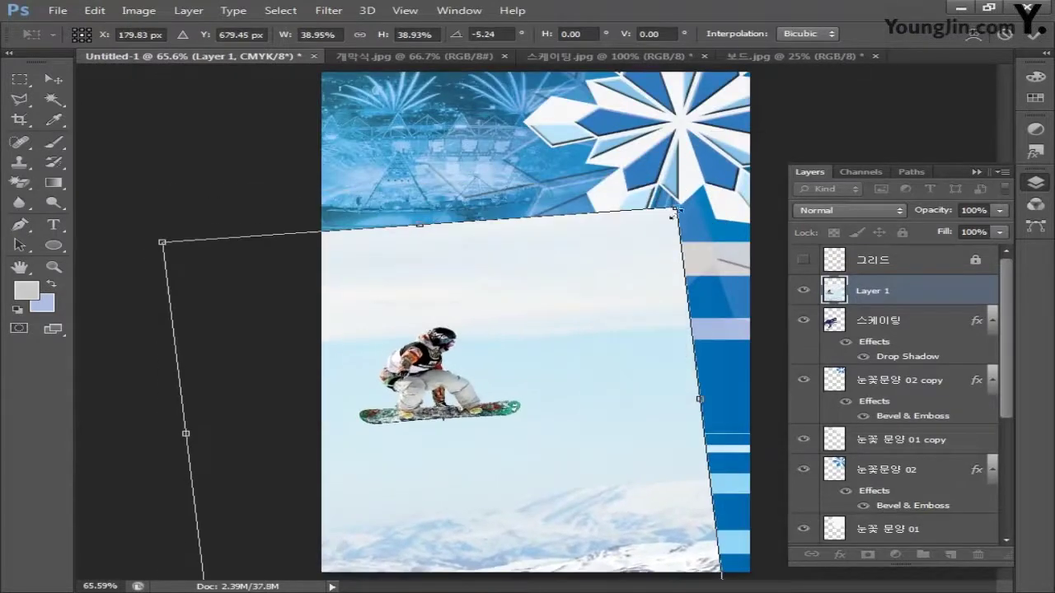
pyautogui.moveTo(602, 339); pyautogui.dragTo(631, 348)
pyautogui.press('p')
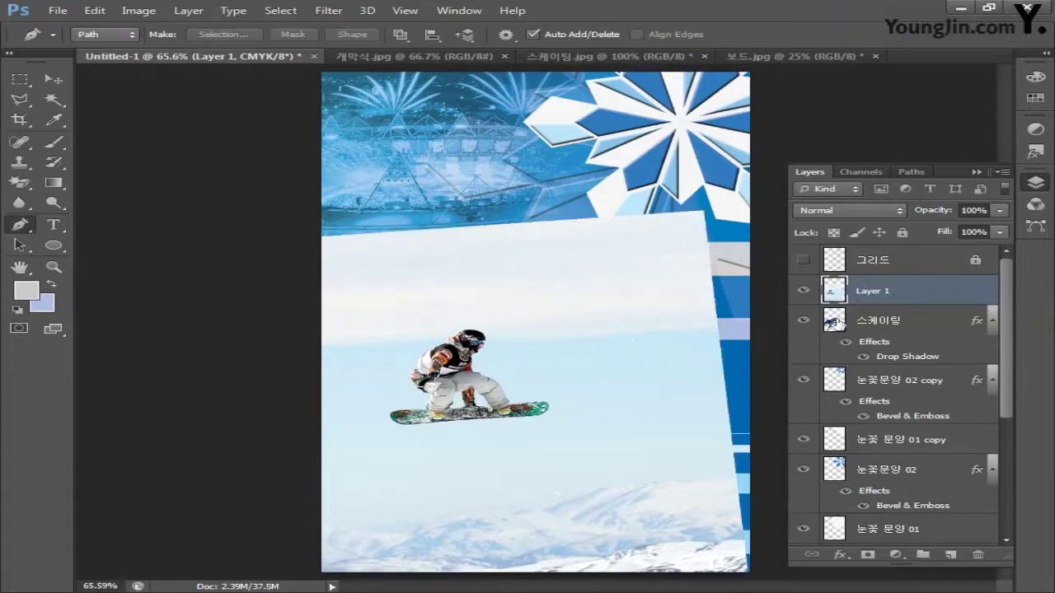
# Step: Rename the snowboarder photo layer as 보드 and clip it to the 스케이팅 layer
pyautogui.doubleClick(872, 293)
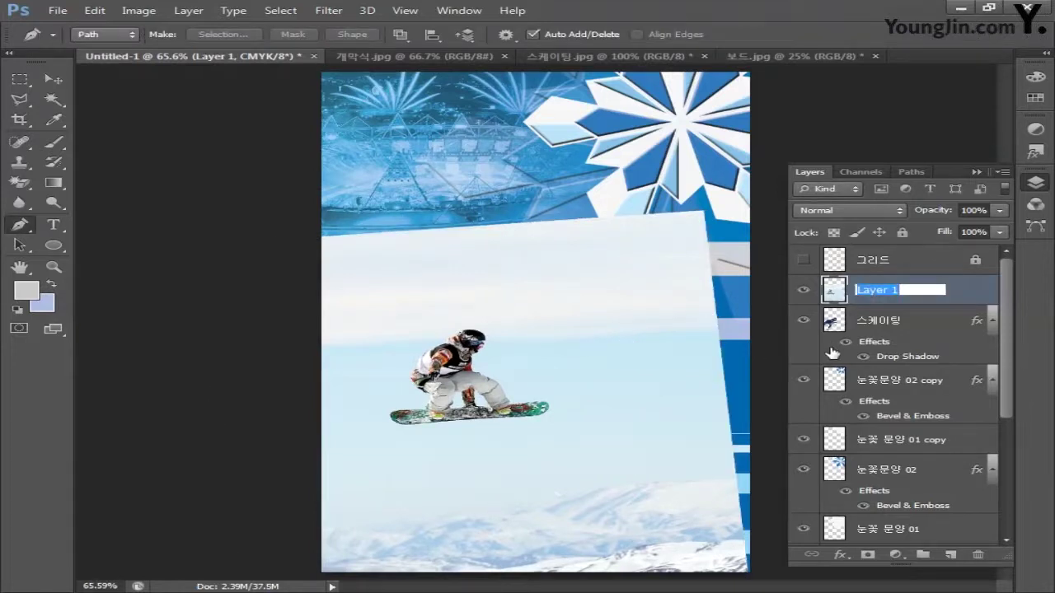
pyautogui.write('보드')
pyautogui.press('Return')
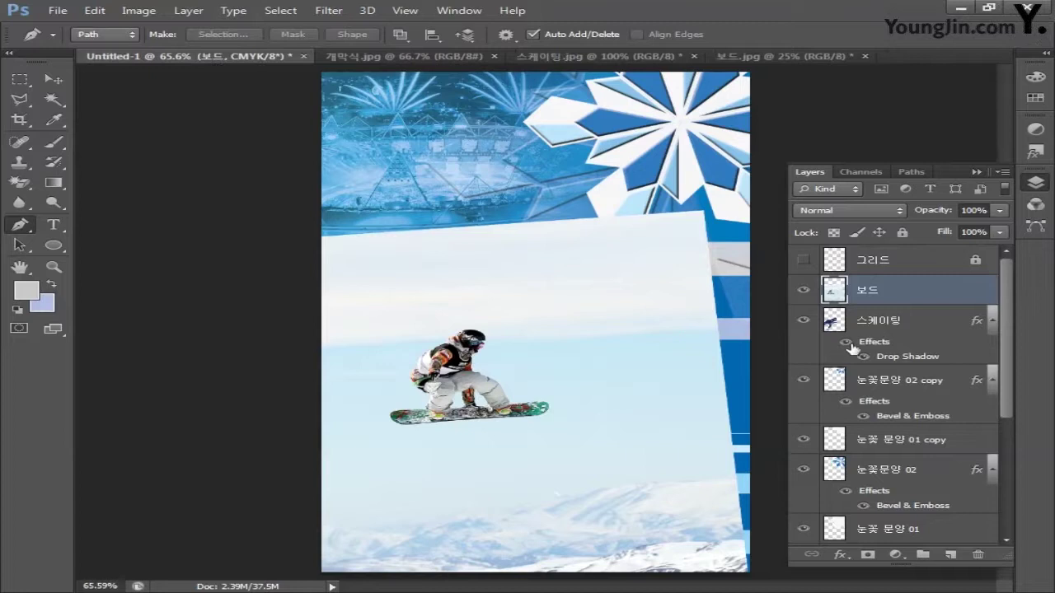
pyautogui.rightClick(934, 300)
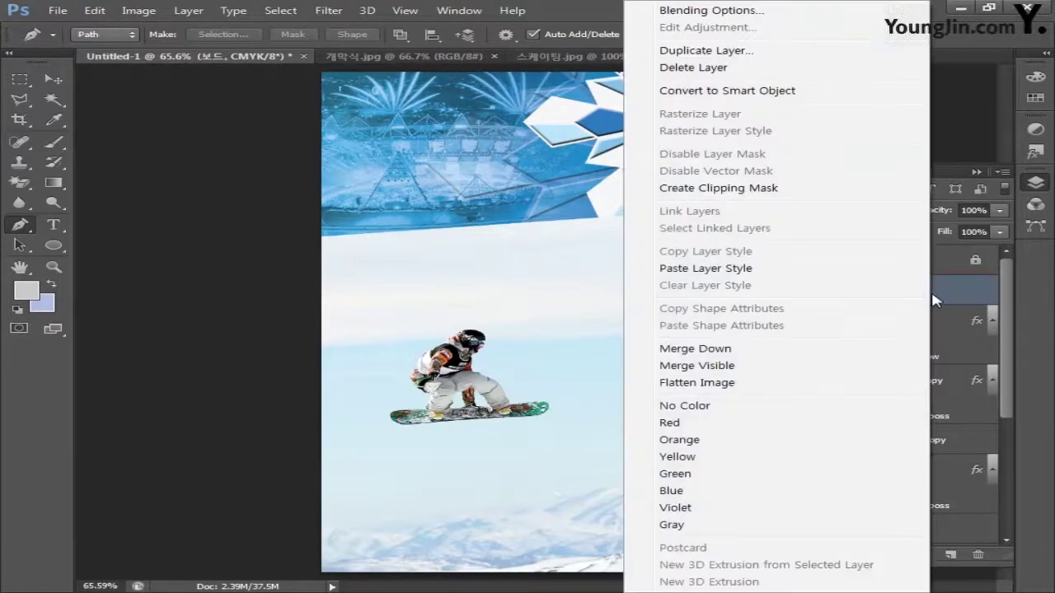
pyautogui.click(763, 188)
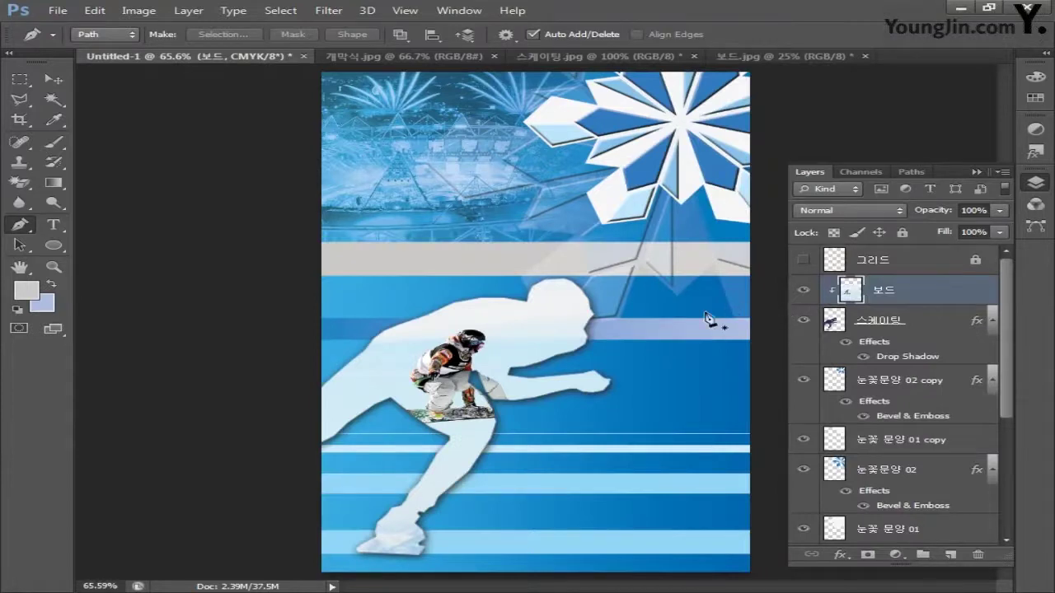
# Step: Switch to Illustrator, copy the bear mascot from 일러스트작업.ai and paste it into the Photoshop poster as pixels
pyautogui.click(526, 369)
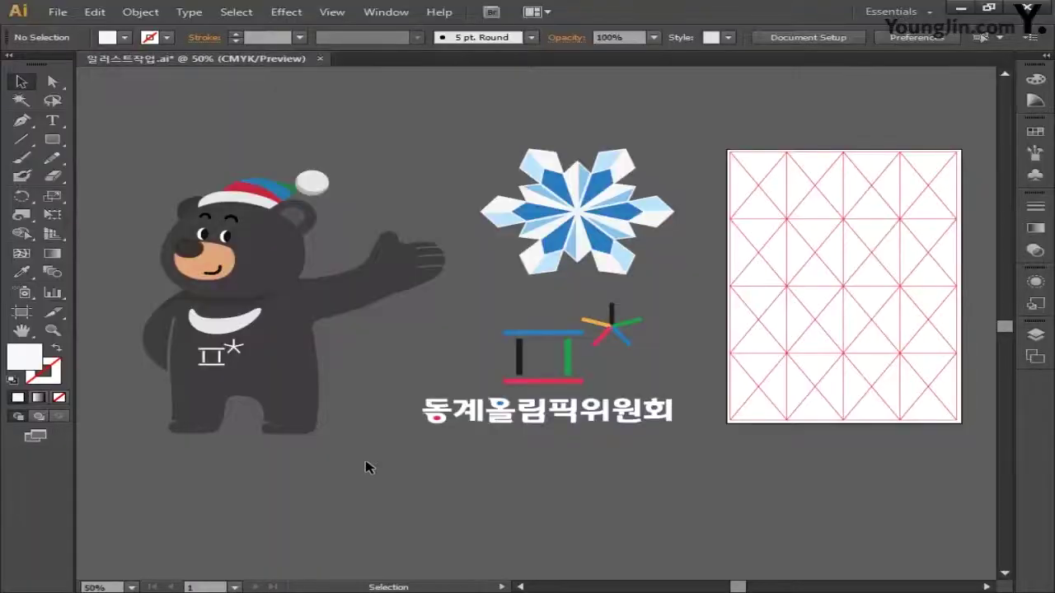
pyautogui.moveTo(391, 476); pyautogui.dragTo(94, 174)
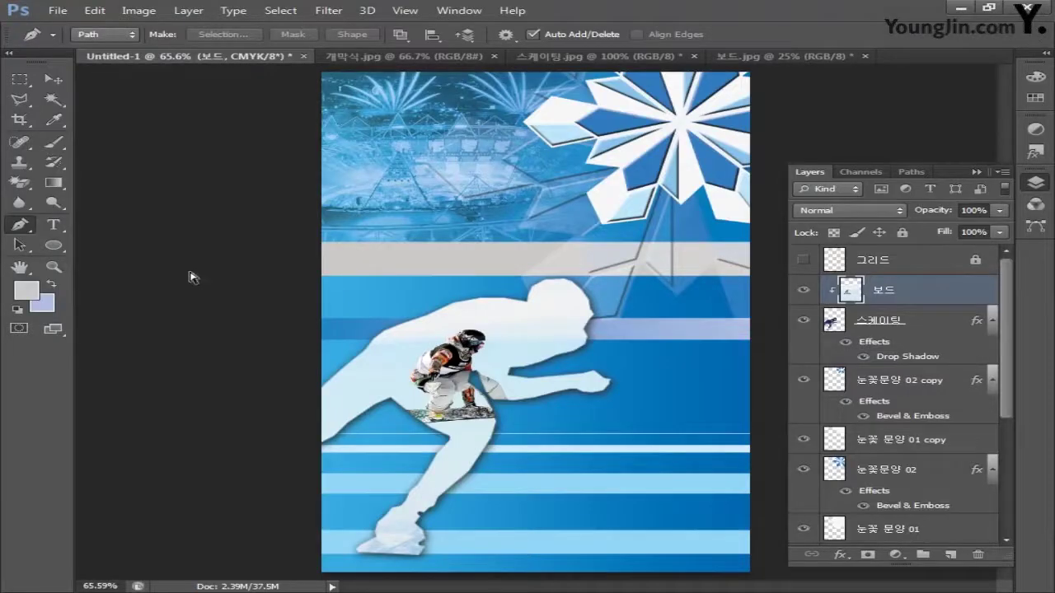
pyautogui.hotkey('ctrl', 'v')
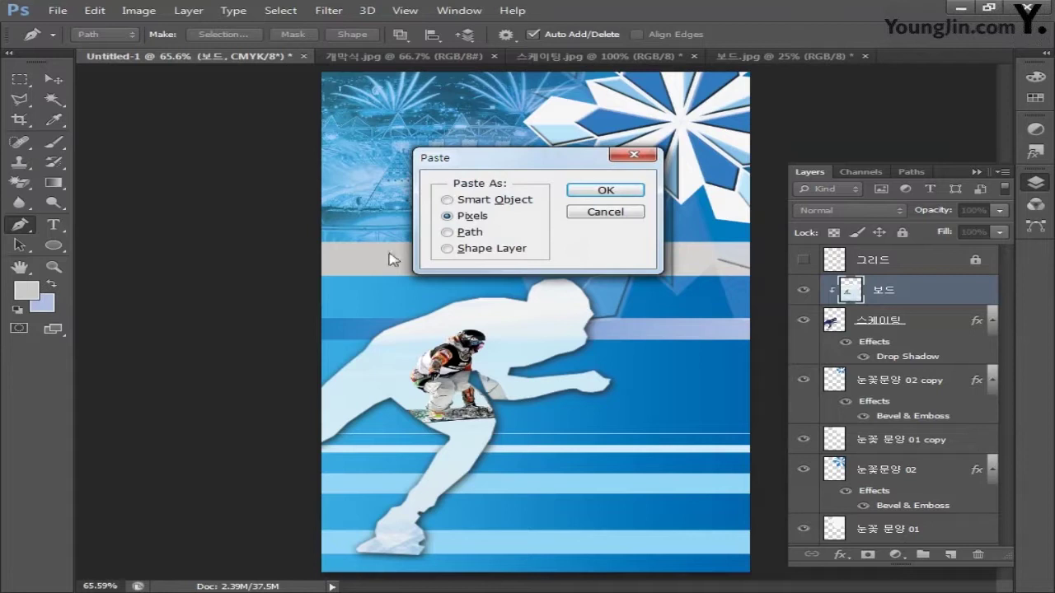
pyautogui.click(602, 192)
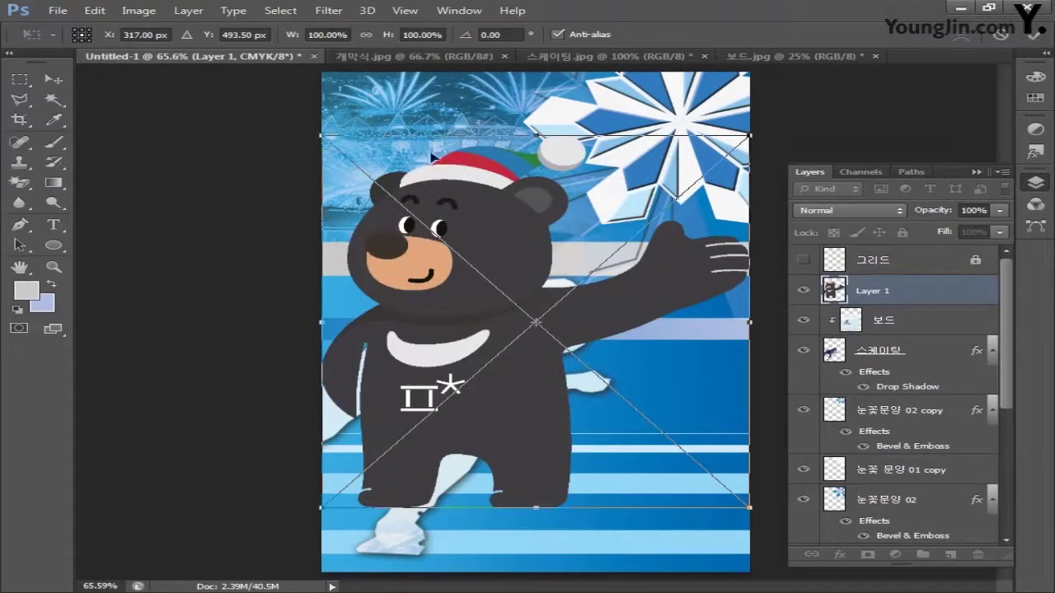
# Step: Shrink the bear mascot proportionally and place it over the fireworks photo, left of the large snowflake
pyautogui.moveTo(320, 134); pyautogui.dragTo(546, 331)
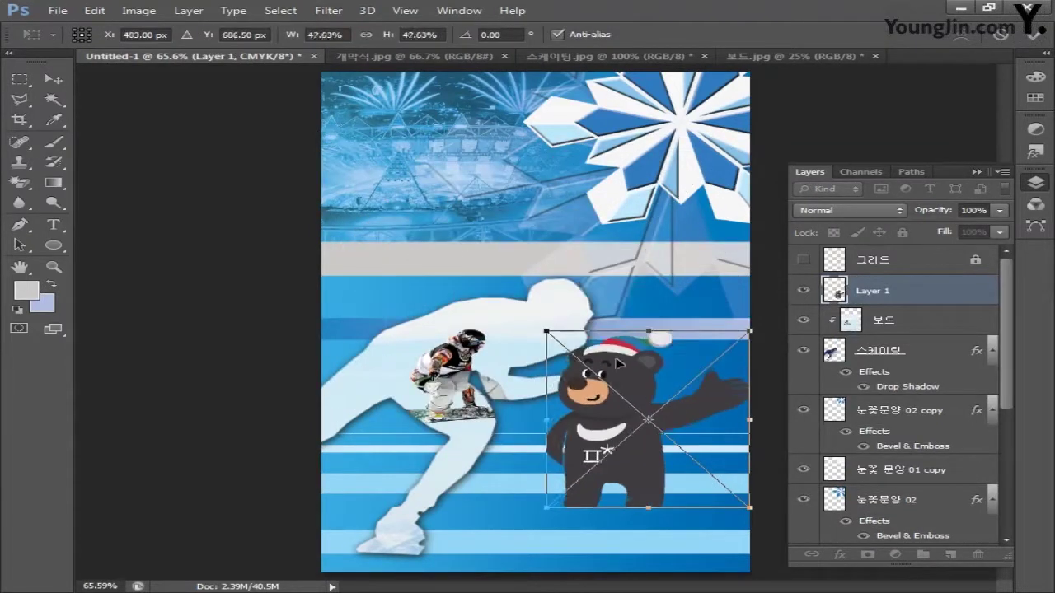
pyautogui.moveTo(611, 355); pyautogui.dragTo(499, 137)
pyautogui.press('Return')
pyautogui.press('p')
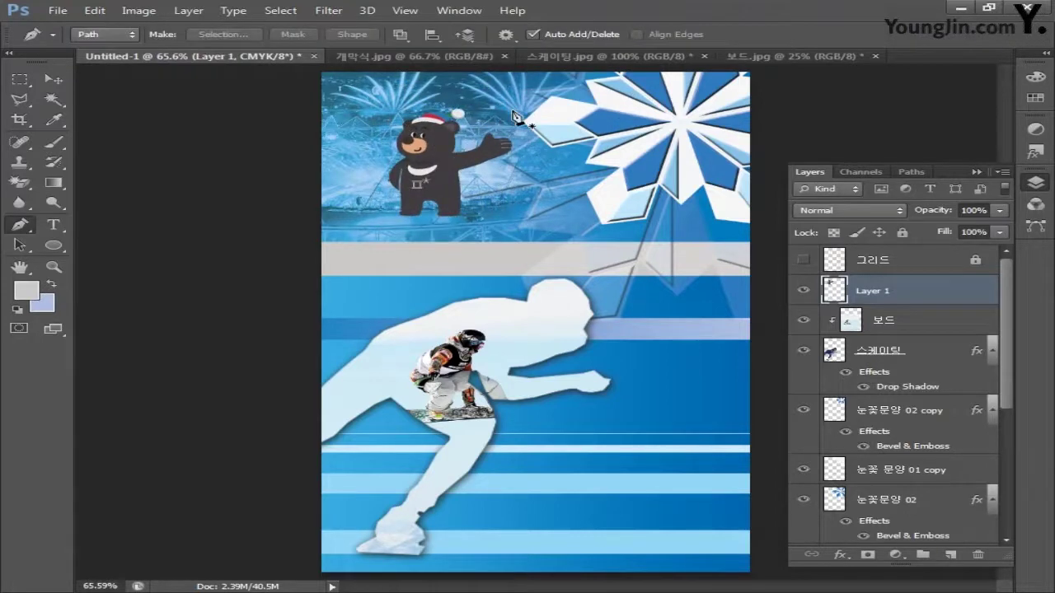
# Step: Rename the bear mascot's layer as 마스코트
pyautogui.doubleClick(866, 291)
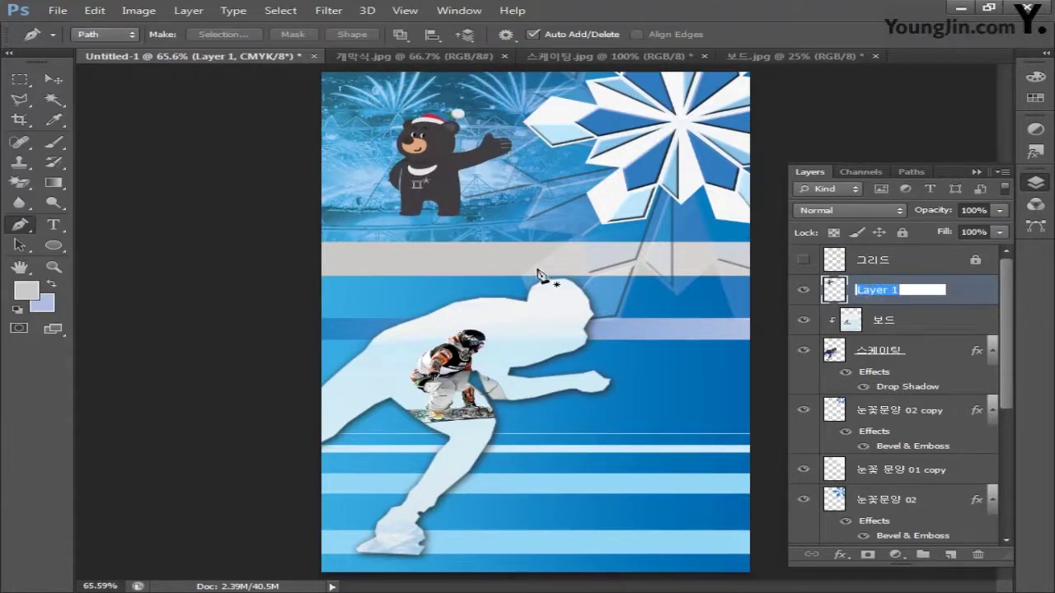
pyautogui.write('마스코트')
pyautogui.press('Return')
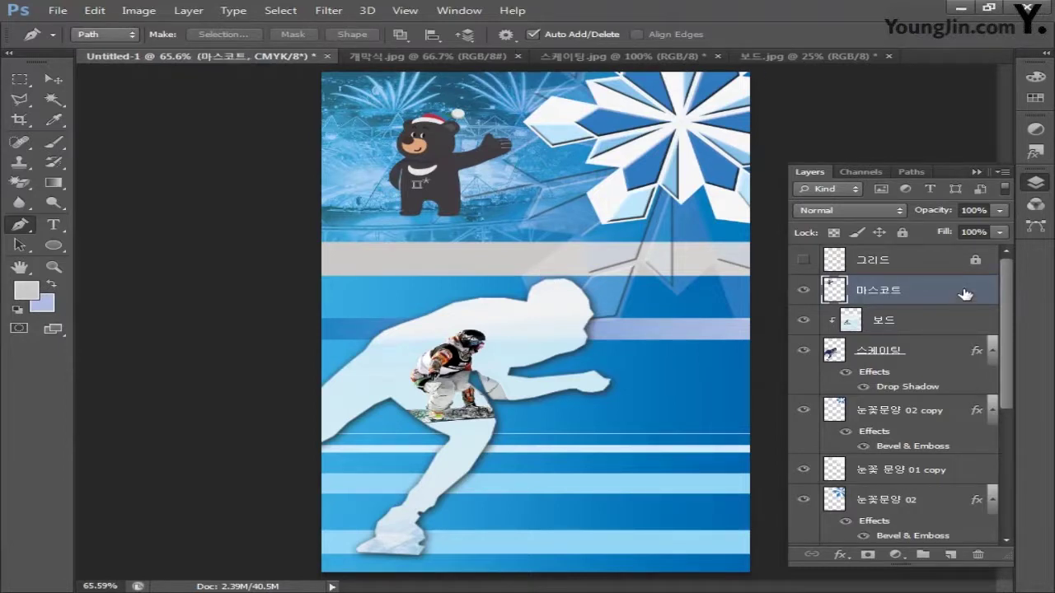
# Step: Add a 2 px outside stroke to the 마스코트 layer
pyautogui.doubleClick(964, 290)
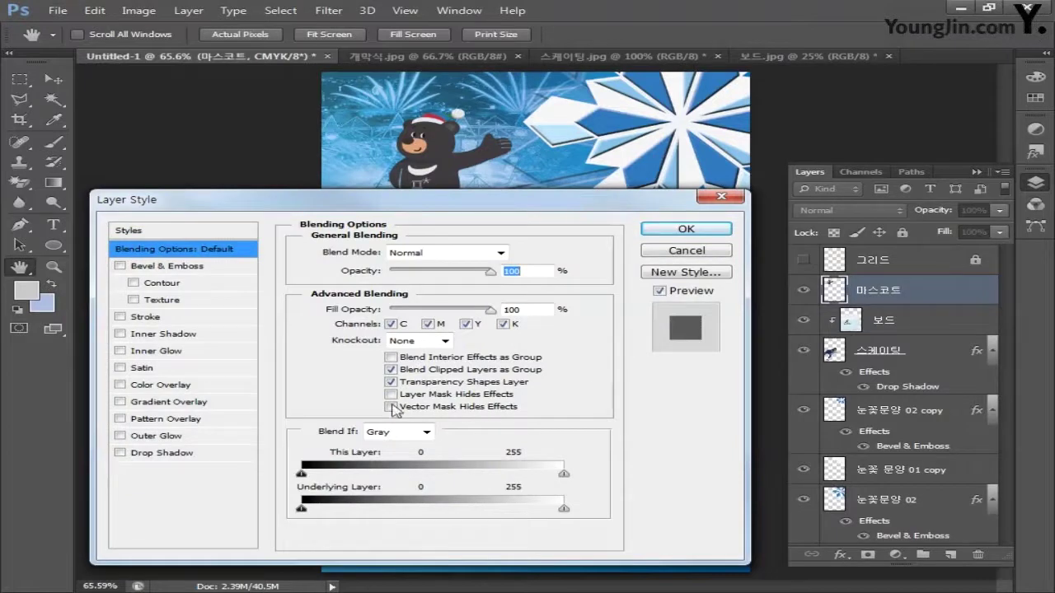
pyautogui.click(145, 317)
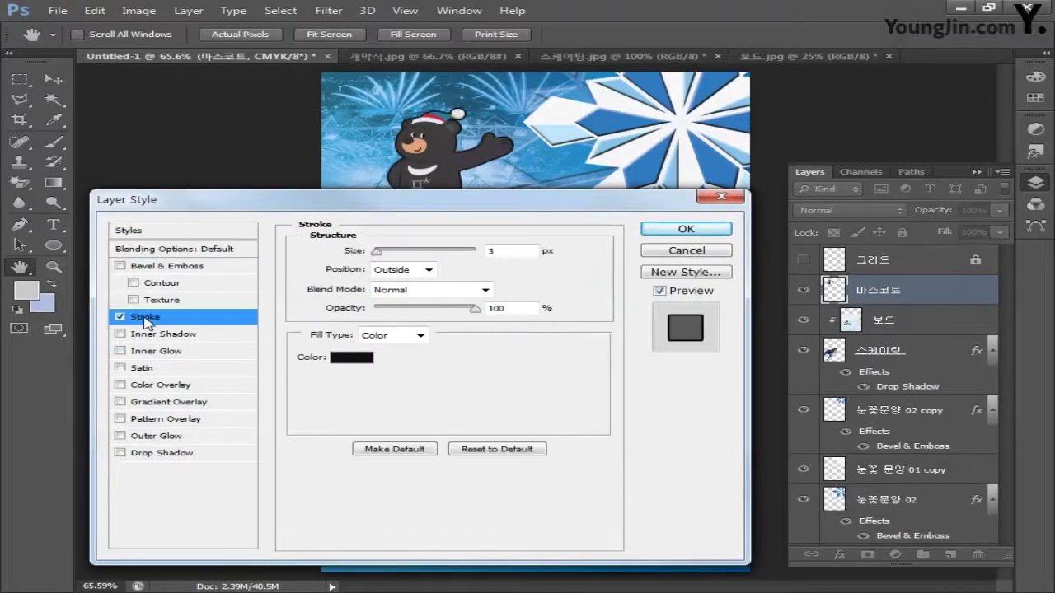
pyautogui.doubleClick(503, 252)
pyautogui.write('2')
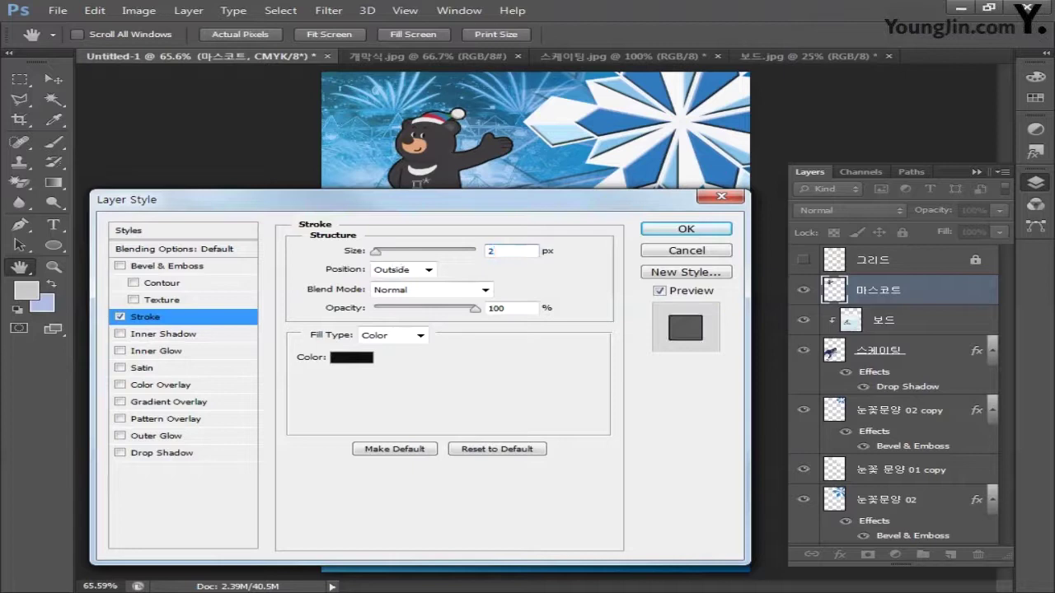
# Step: Set the mascot's stroke color to white with C, M, Y and K all at 0%
pyautogui.click(351, 357)
pyautogui.click(349, 358)
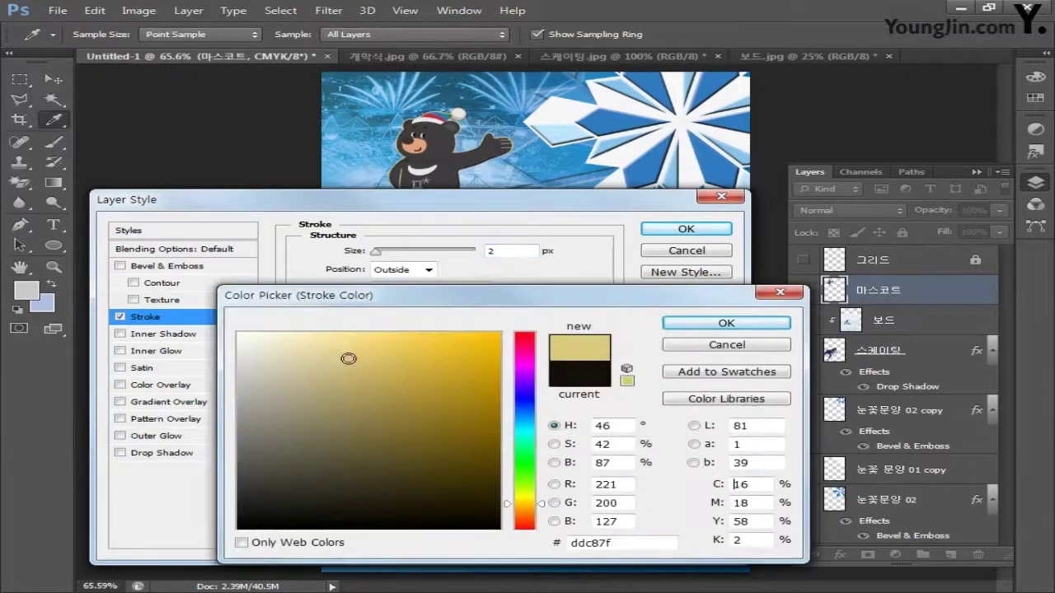
pyautogui.doubleClick(751, 485)
pyautogui.write('0')
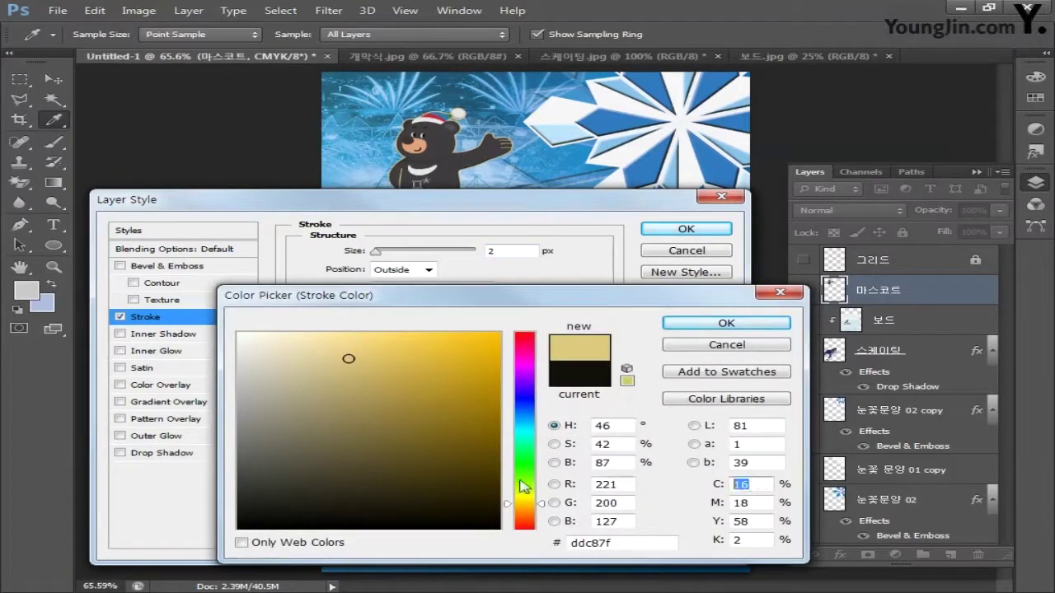
pyautogui.press('Tab')
pyautogui.write('0')
pyautogui.press('Tab')
pyautogui.write('0')
pyautogui.press('Tab')
pyautogui.write('0')
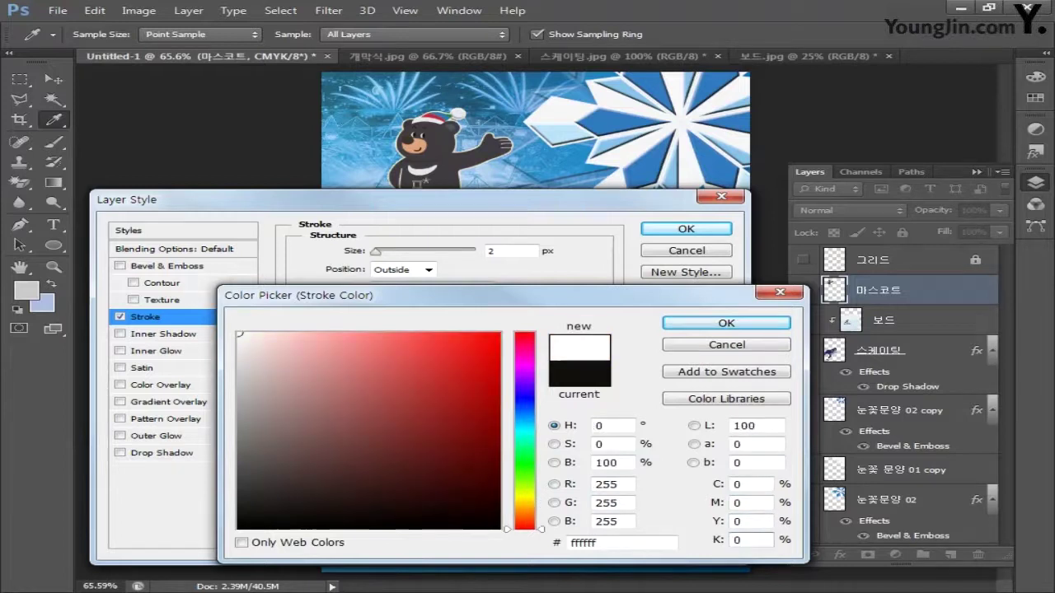
pyautogui.click(695, 323)
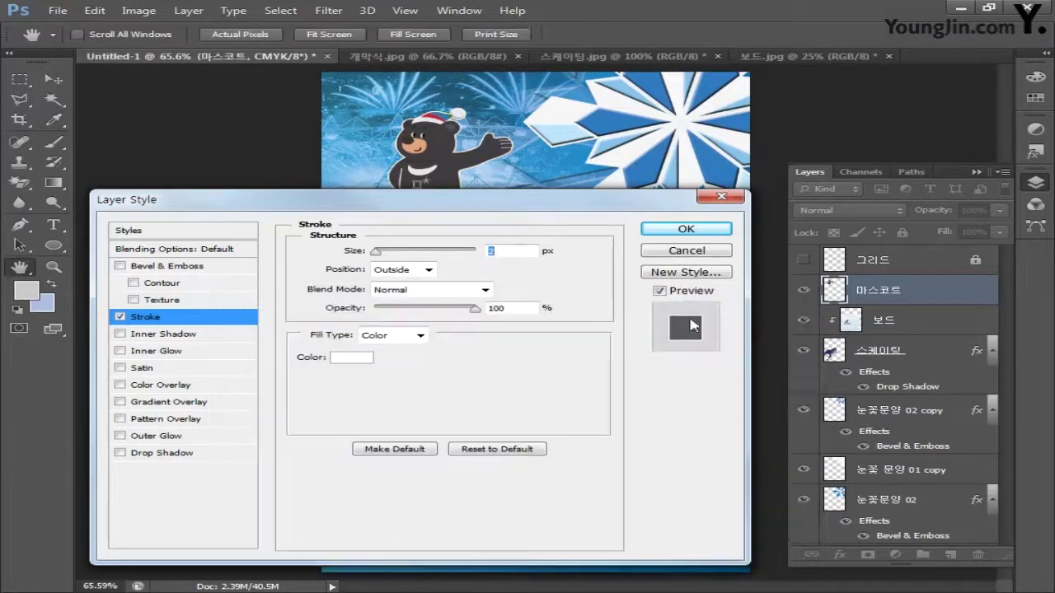
# Step: Add a drop shadow to the 마스코트 layer and set its opacity to 40%
pyautogui.click(165, 453)
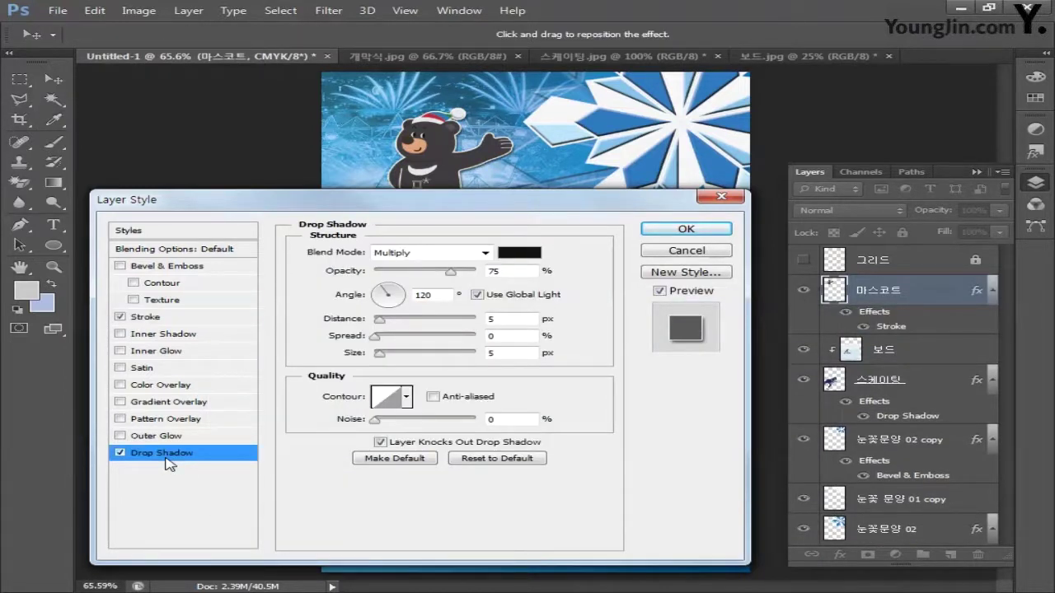
pyautogui.doubleClick(526, 275)
pyautogui.write('4')
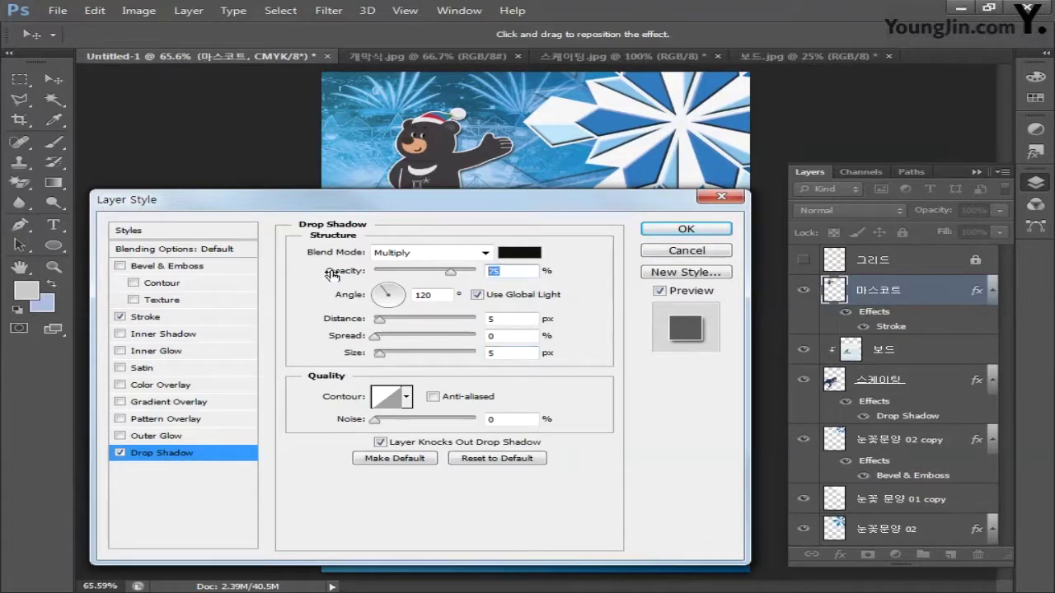
pyautogui.write('0')
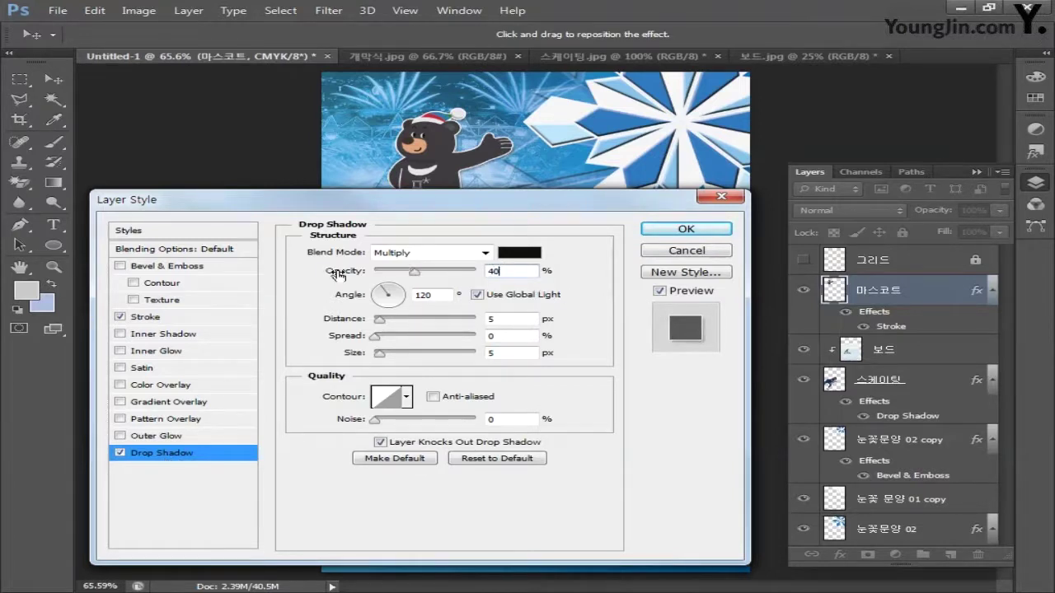
# Step: Set the mascot's shadow color to C 0%, M 0%, Y 0% and K 100%
pyautogui.click(517, 255)
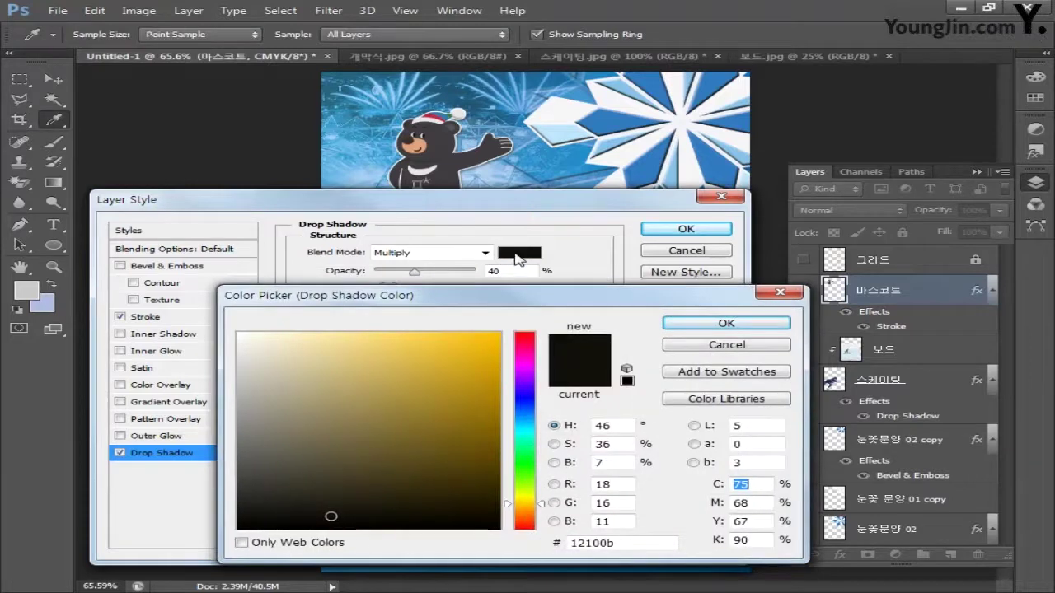
pyautogui.write('0')
pyautogui.press('Tab')
pyautogui.write('0')
pyautogui.press('Tab')
pyautogui.write('0')
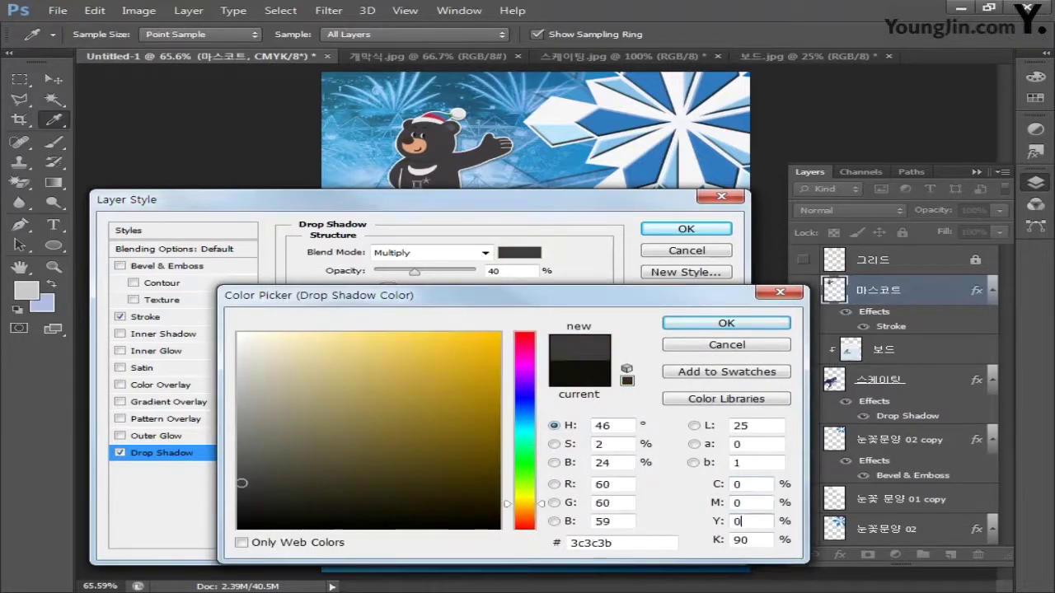
pyautogui.press('Tab')
pyautogui.write('100')
pyautogui.press('Return')
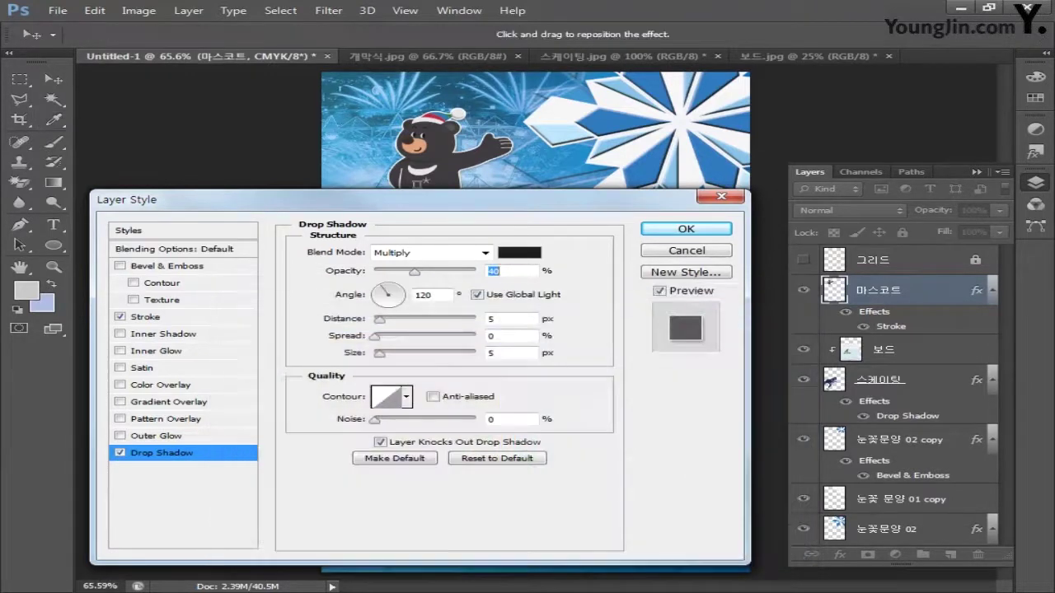
# Step: Set the mascot's drop shadow distance to 2 px and size to 6 px, and apply the layer style
pyautogui.doubleClick(511, 318)
pyautogui.write('2')
pyautogui.doubleClick(507, 352)
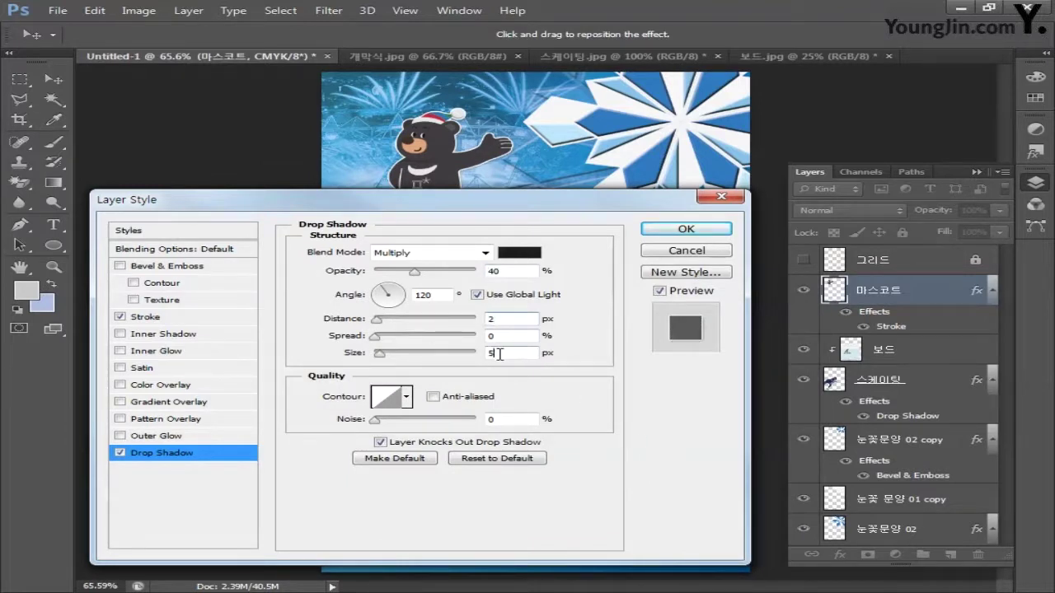
pyautogui.write('6')
pyautogui.click(685, 230)
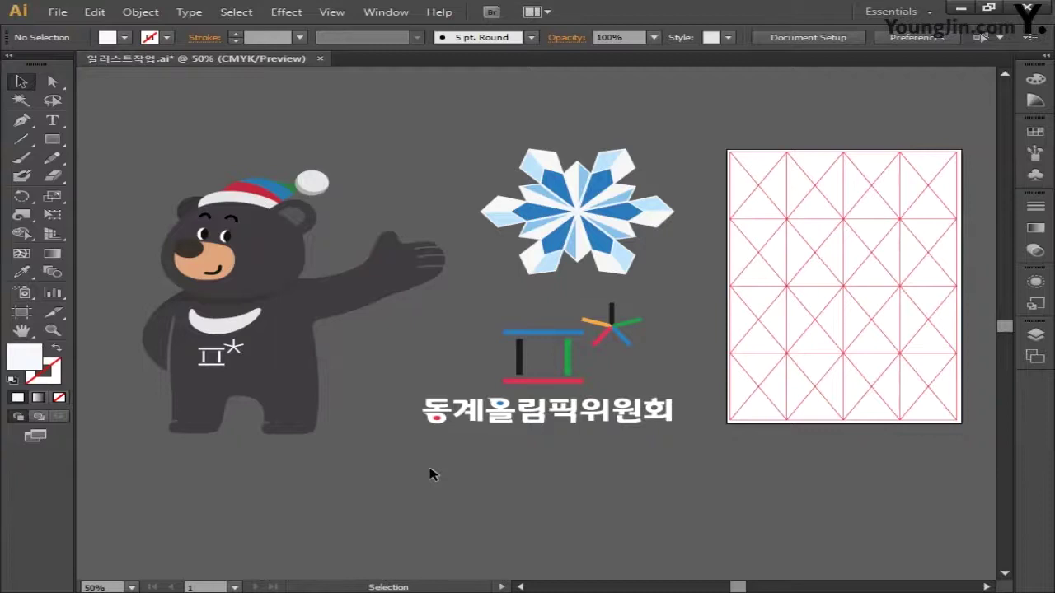
# Step: Copy the multicolored emblem above the 동계올림픽위원회 lettering and paste it into the Photoshop poster as pixels
pyautogui.moveTo(415, 312); pyautogui.dragTo(686, 384)
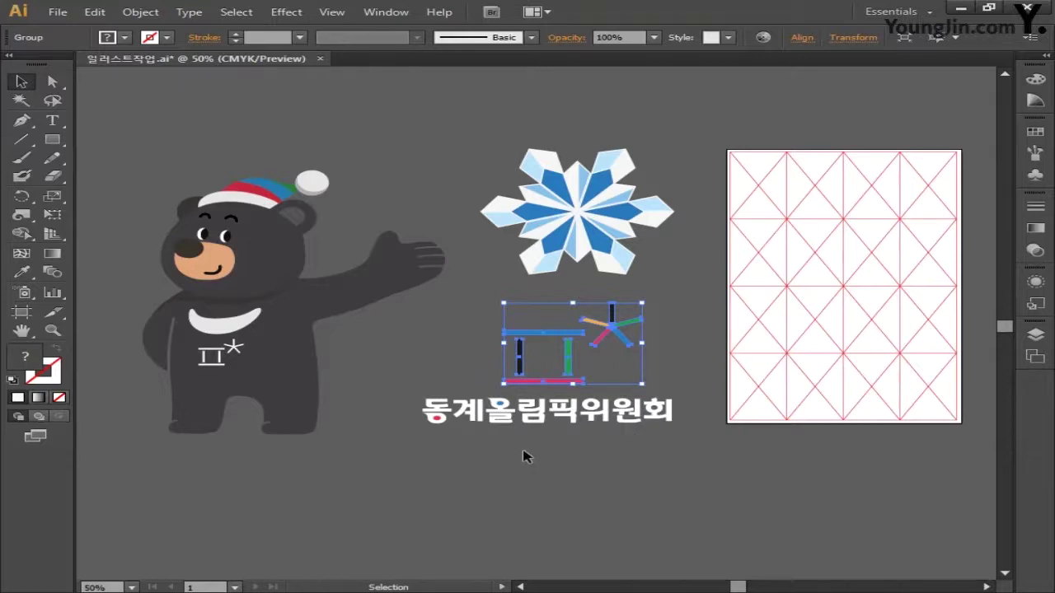
pyautogui.hotkey('ctrl', 'shift', 'b')
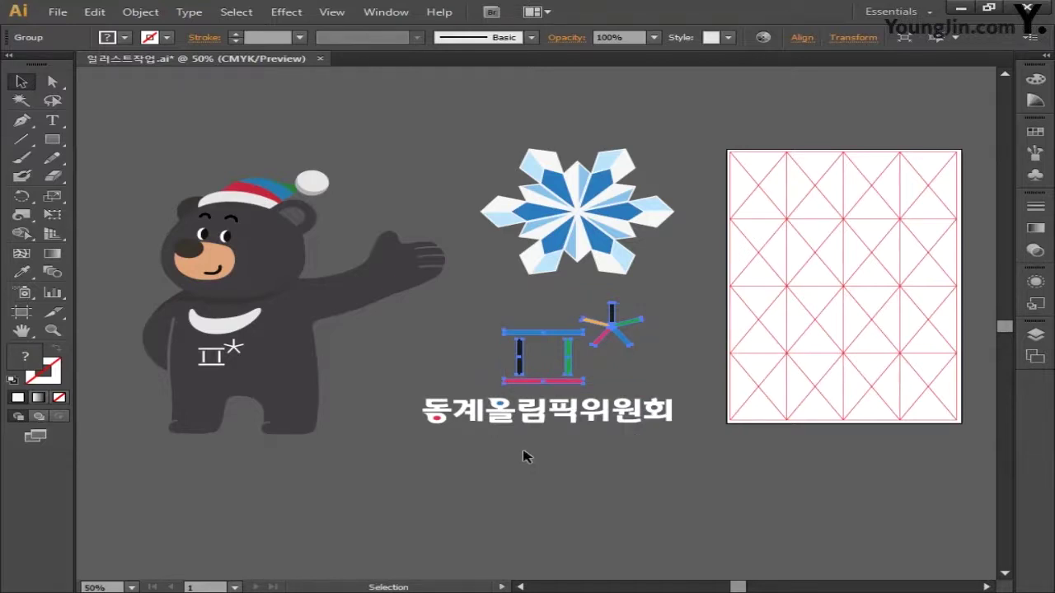
pyautogui.hotkey('alt', 'Tab')
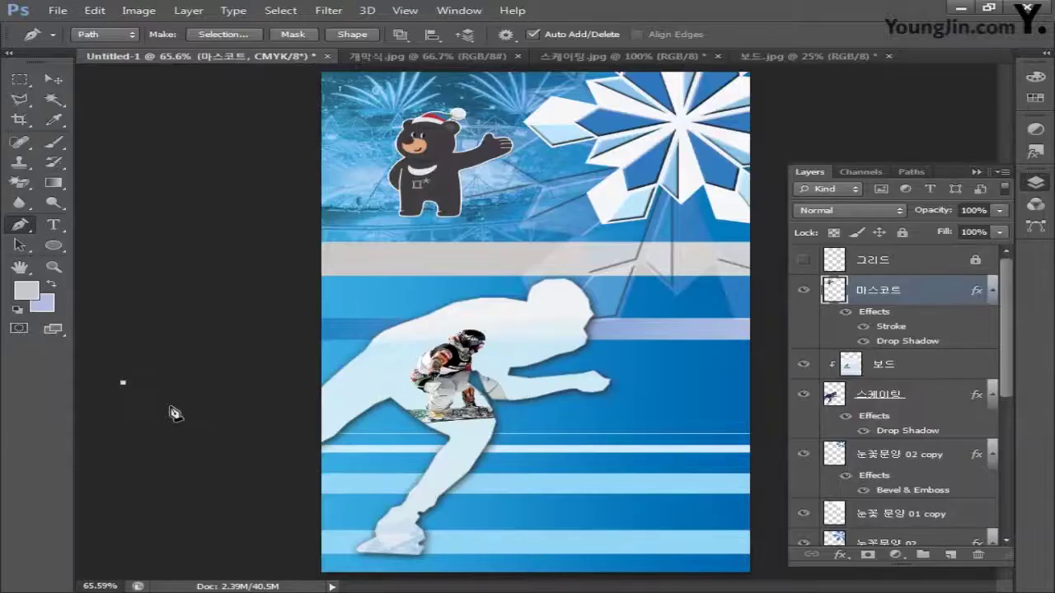
pyautogui.hotkey('ctrl', 'v')
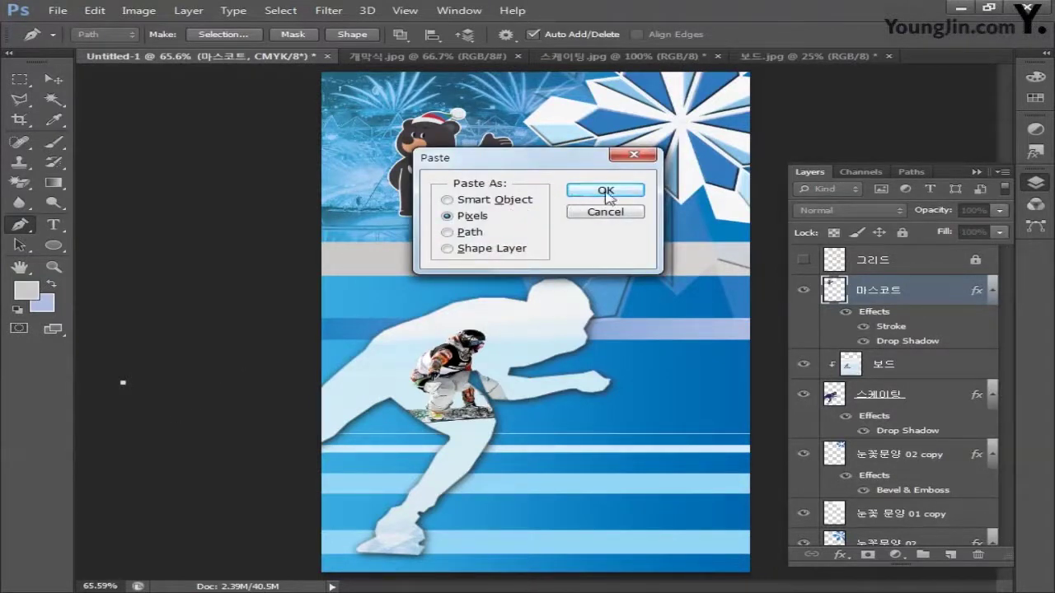
pyautogui.click(605, 190)
# Step: Shrink the pasted emblem proportionally to about 18% and place it between the two light stripes to the right of the skater's foot
pyautogui.moveTo(659, 251); pyautogui.dragTo(556, 511)
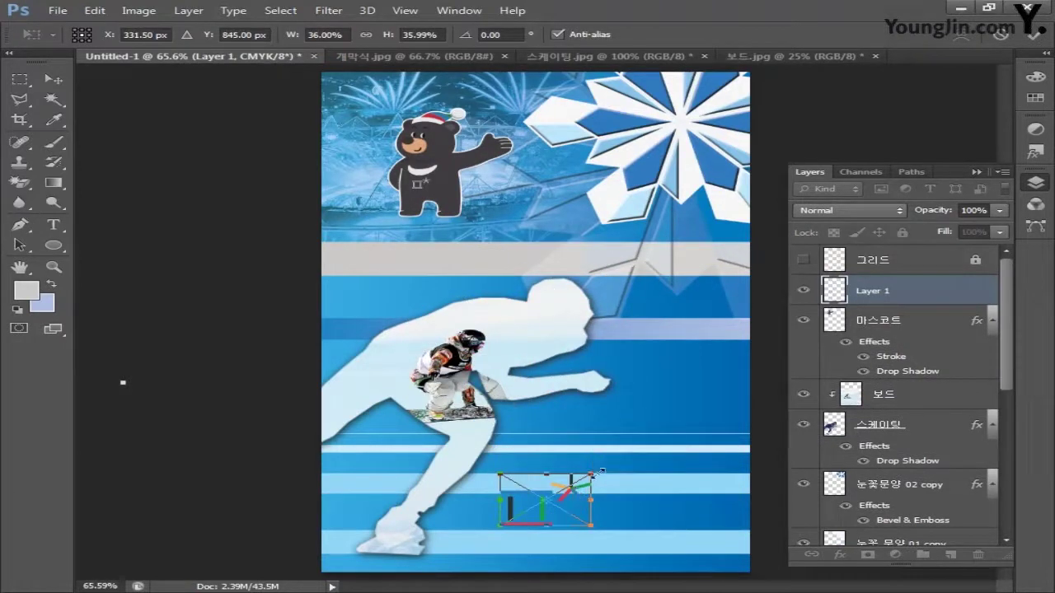
pyautogui.moveTo(591, 475); pyautogui.dragTo(558, 512)
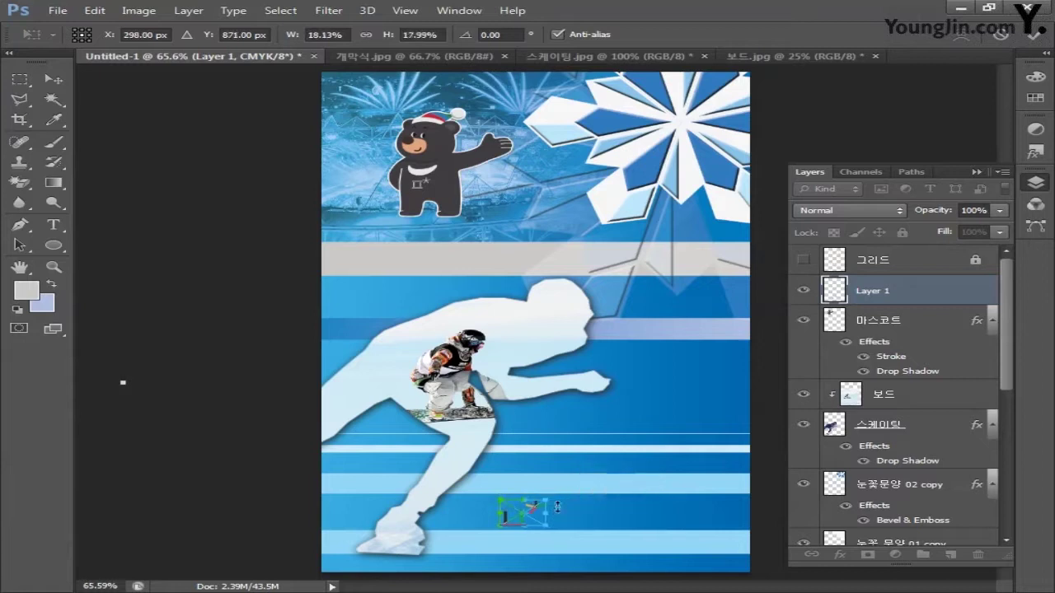
pyautogui.press('Return')
pyautogui.press('p')
pyautogui.hotkey('ctrl', '+')
pyautogui.hotkey('ctrl', '+')
pyautogui.hotkey('ctrl', '+')
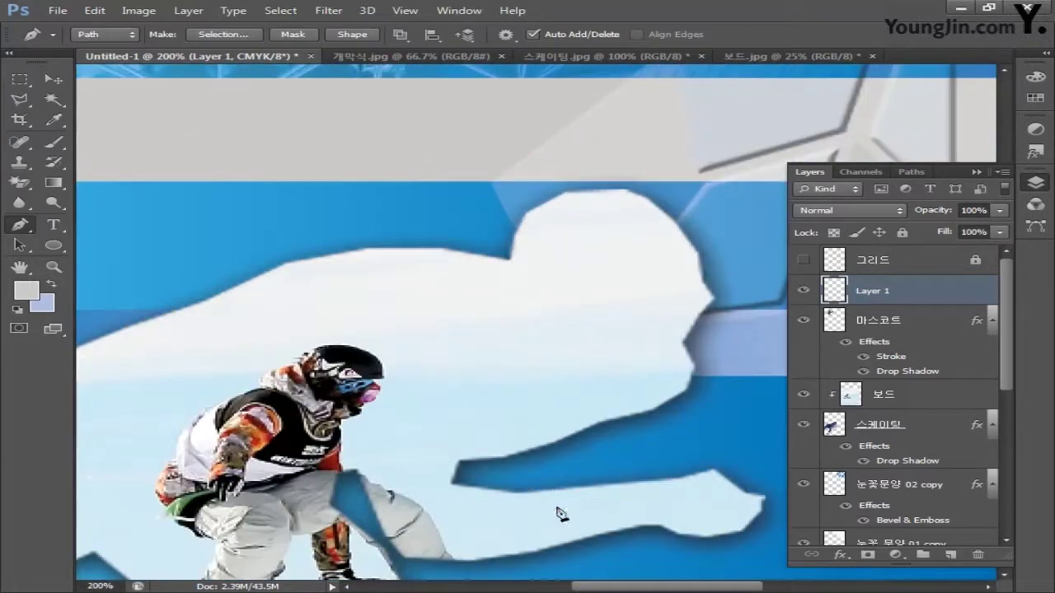
pyautogui.moveTo(546, 489); pyautogui.dragTo(544, 219)
pyautogui.scroll(-5, 533, 409)
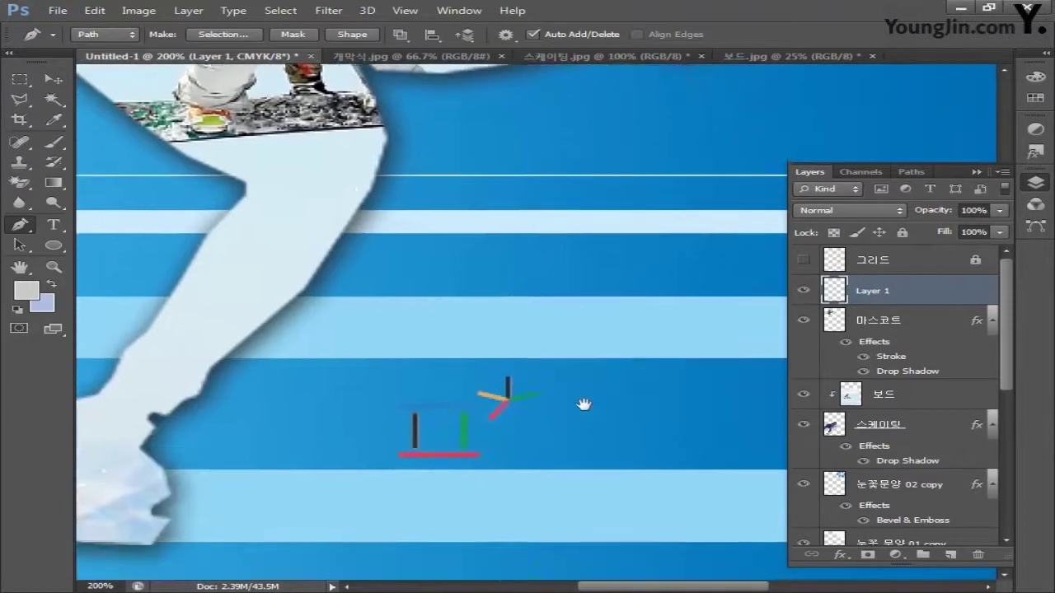
pyautogui.press('v')
pyautogui.moveTo(458, 304); pyautogui.dragTo(498, 298)
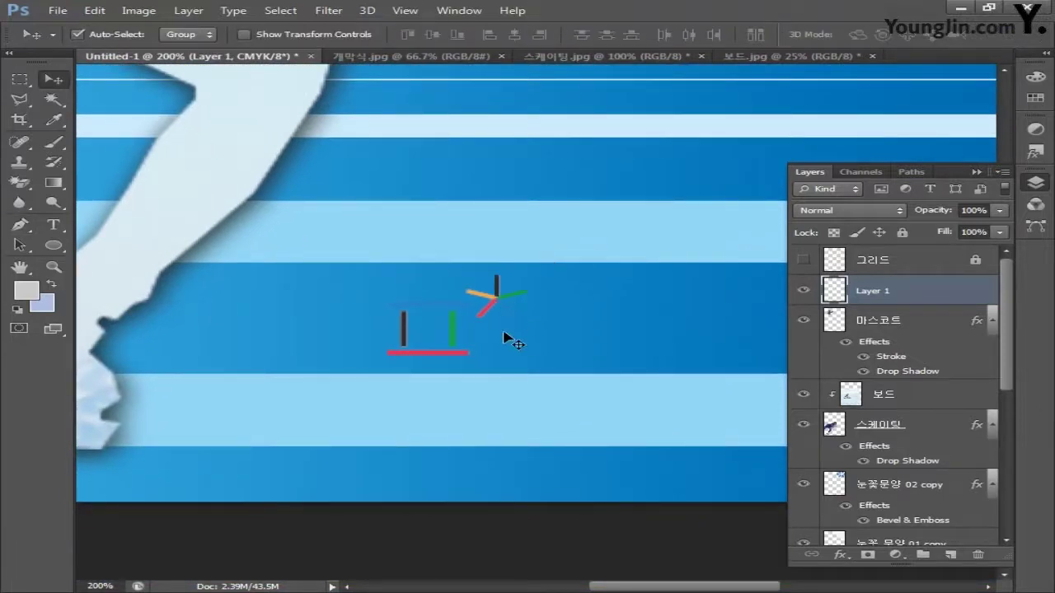
# Step: Rename the emblem's layer as 평창 심벌
pyautogui.doubleClick(875, 290)
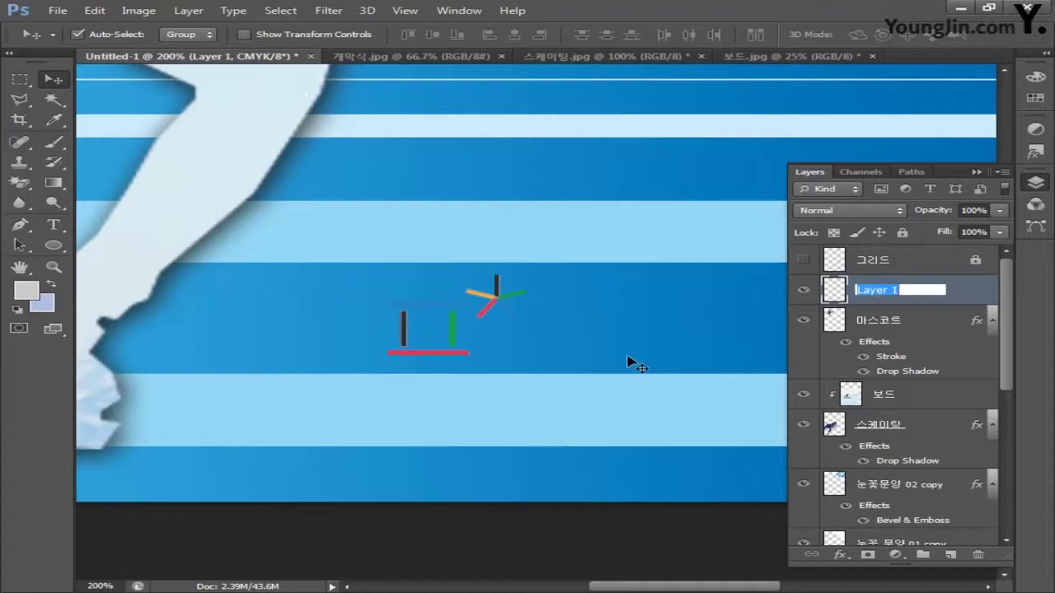
pyautogui.write('평창 심벌')
pyautogui.press('Return')
# Step: Add an outer glow to the 평창 심벌 layer in white, with C, M, Y and K all at 0%
pyautogui.press('h')
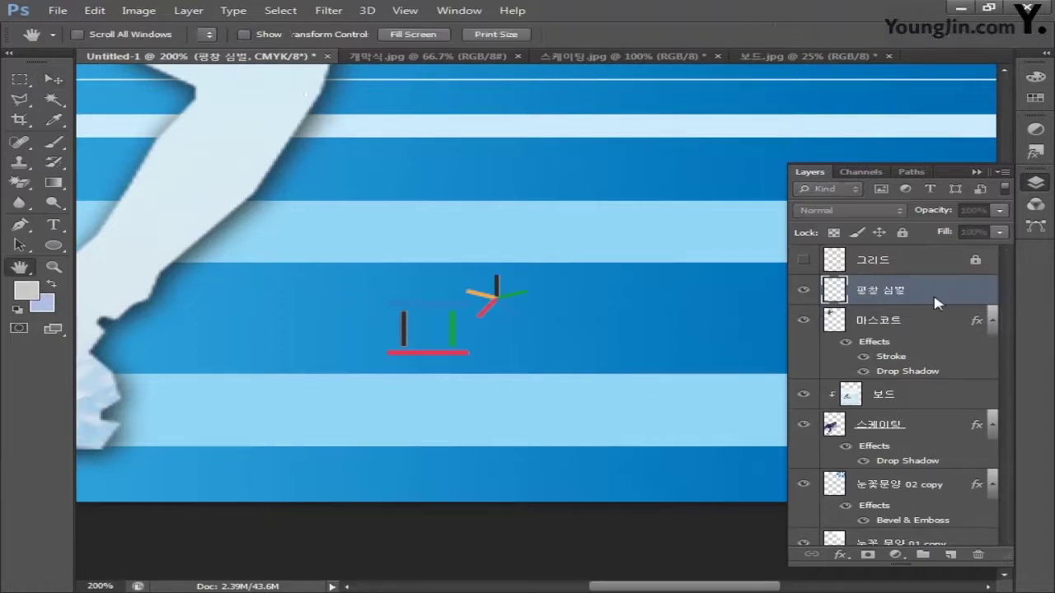
pyautogui.doubleClick(936, 302)
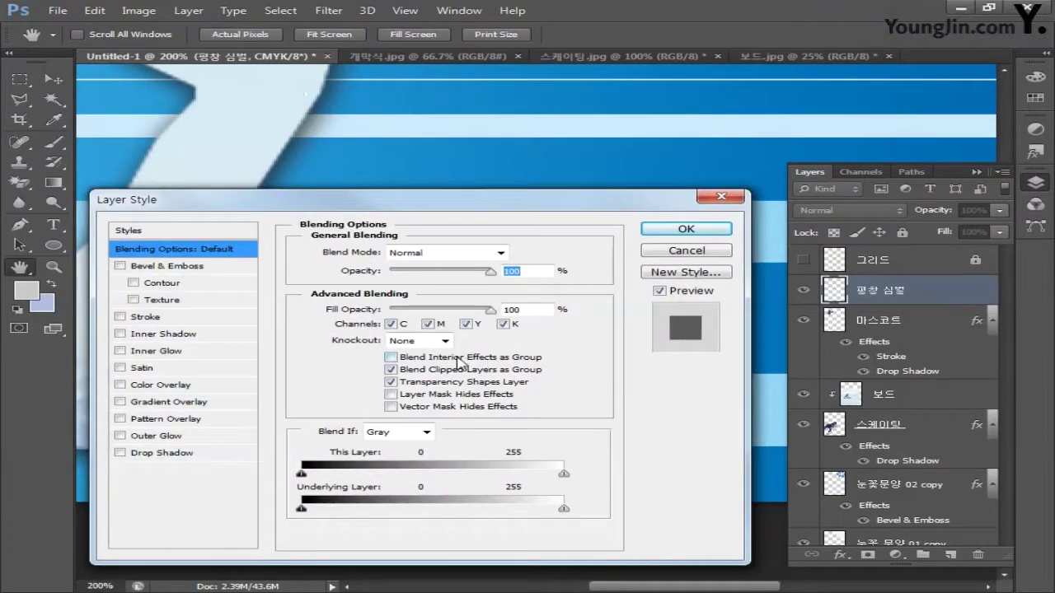
pyautogui.click(160, 437)
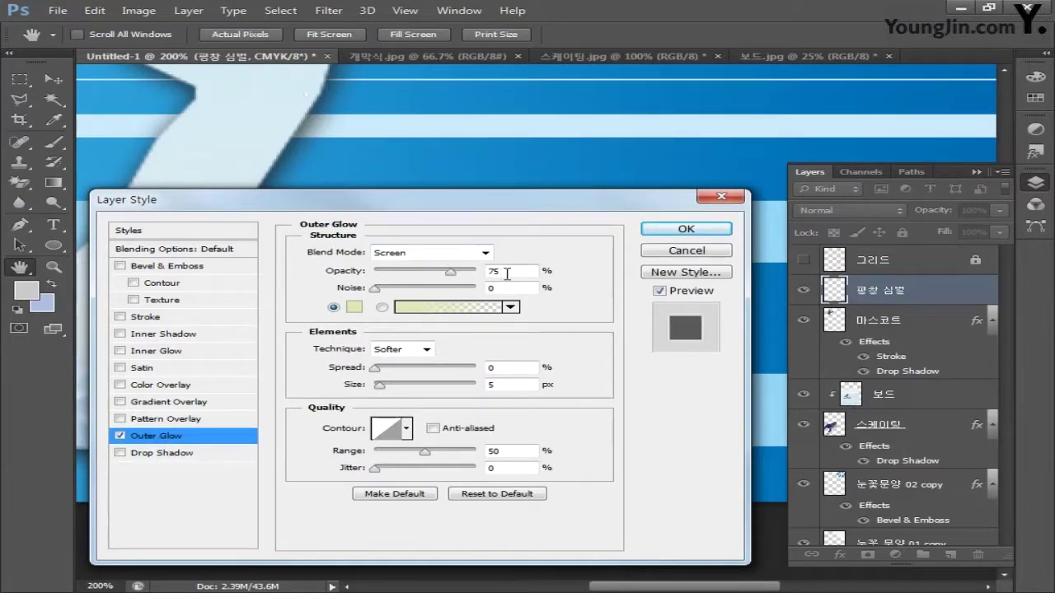
pyautogui.click(353, 307)
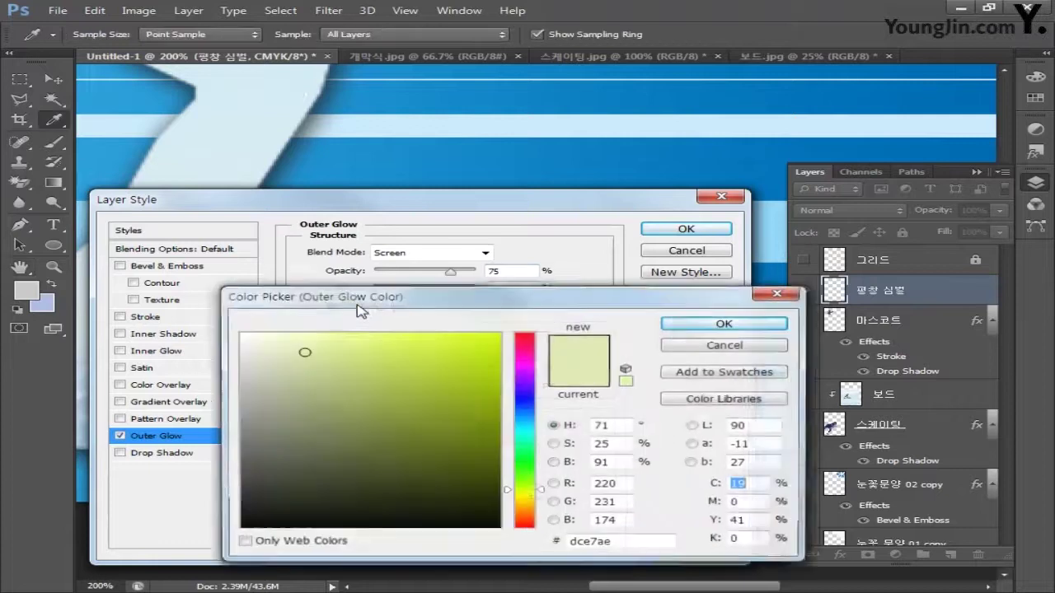
pyautogui.write('0')
pyautogui.press('Tab')
pyautogui.press('Tab')
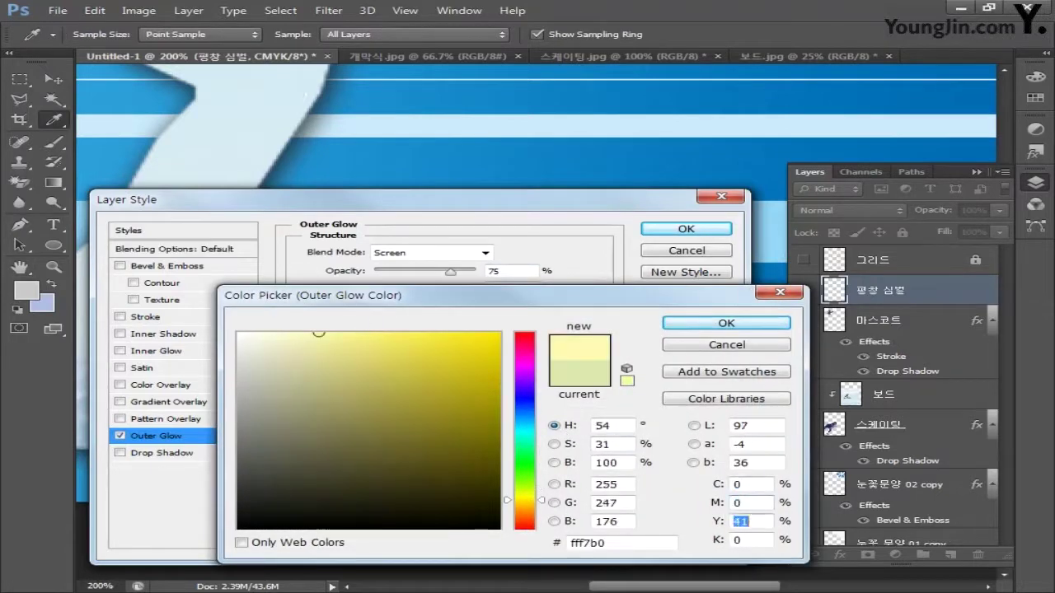
pyautogui.write('0')
pyautogui.press('Tab')
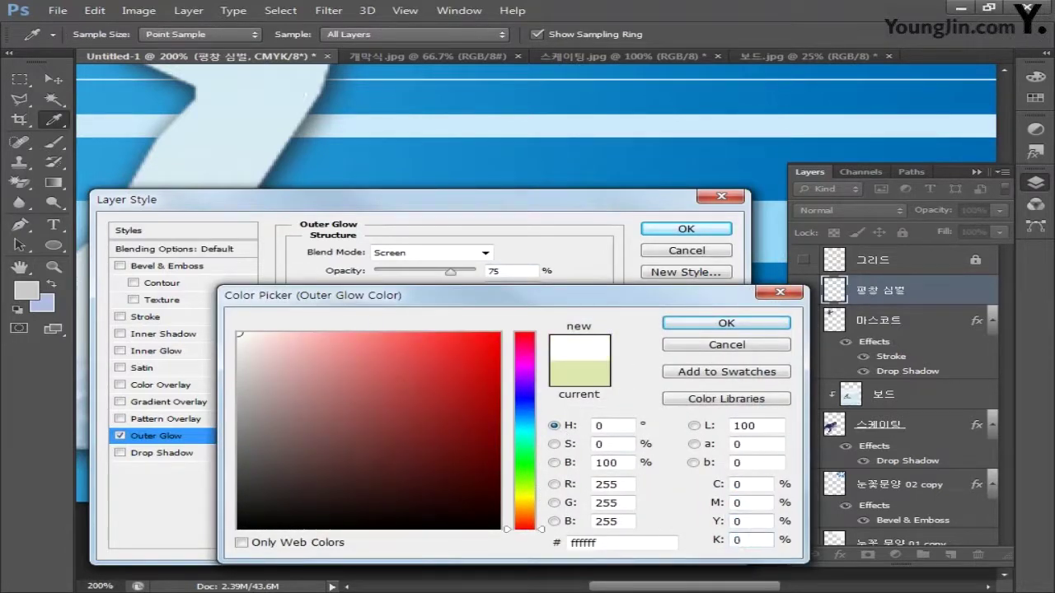
pyautogui.click(714, 323)
# Step: Set the emblem's outer glow spread to 10% and size to 5 px, and apply the layer style
pyautogui.click(515, 370)
pyautogui.write('10')
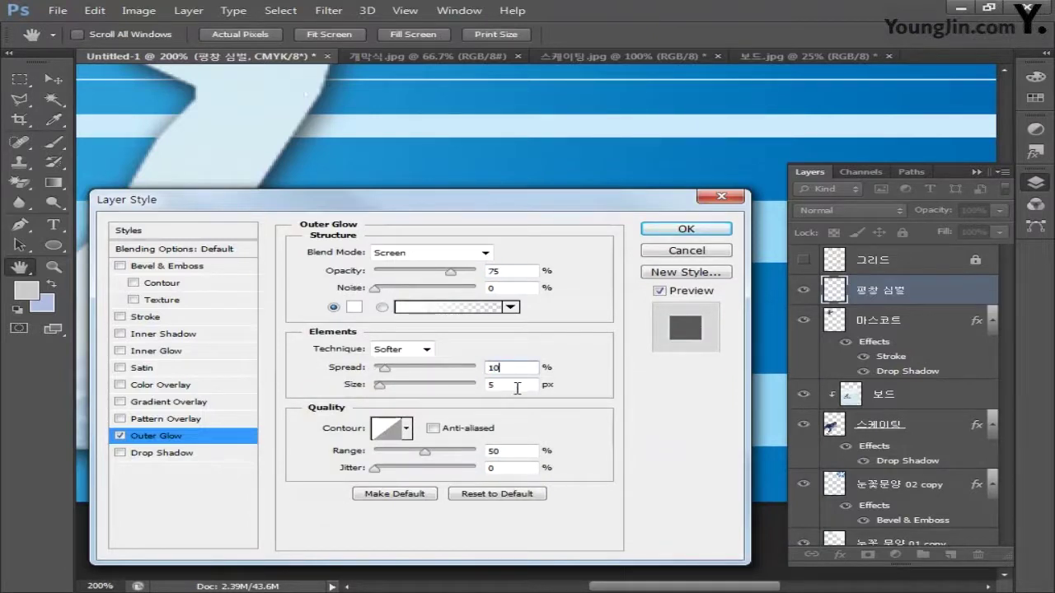
pyautogui.press('Tab')
pyautogui.write('5')
pyautogui.click(666, 230)
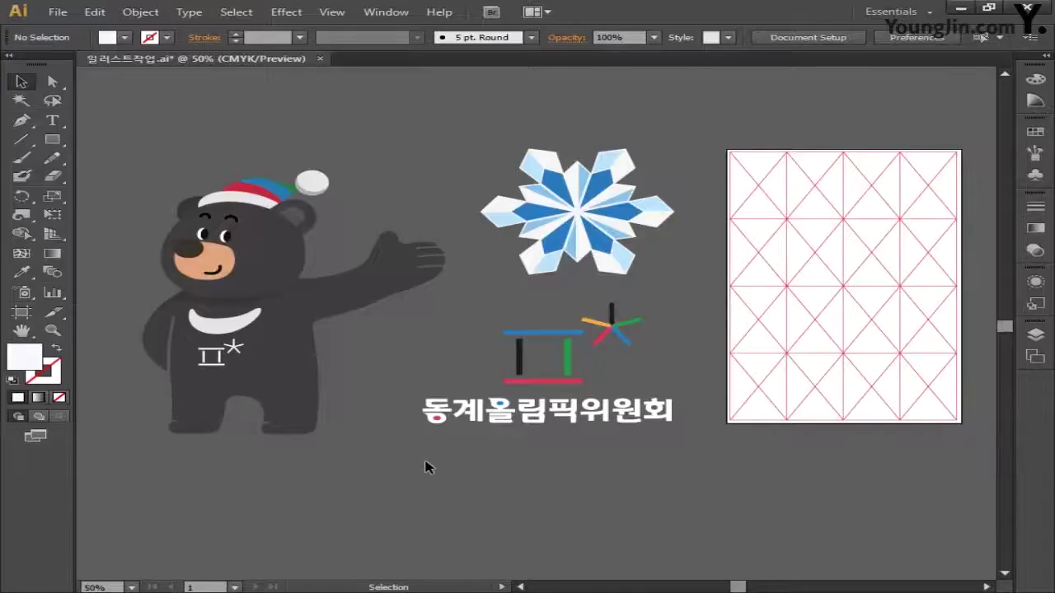
# Step: Copy the 동계올림픽위원회 lettering from Illustrator into the Photoshop poster as pixels, scaled down proportionally and placed directly beneath the emblem
pyautogui.moveTo(396, 393); pyautogui.dragTo(691, 450)
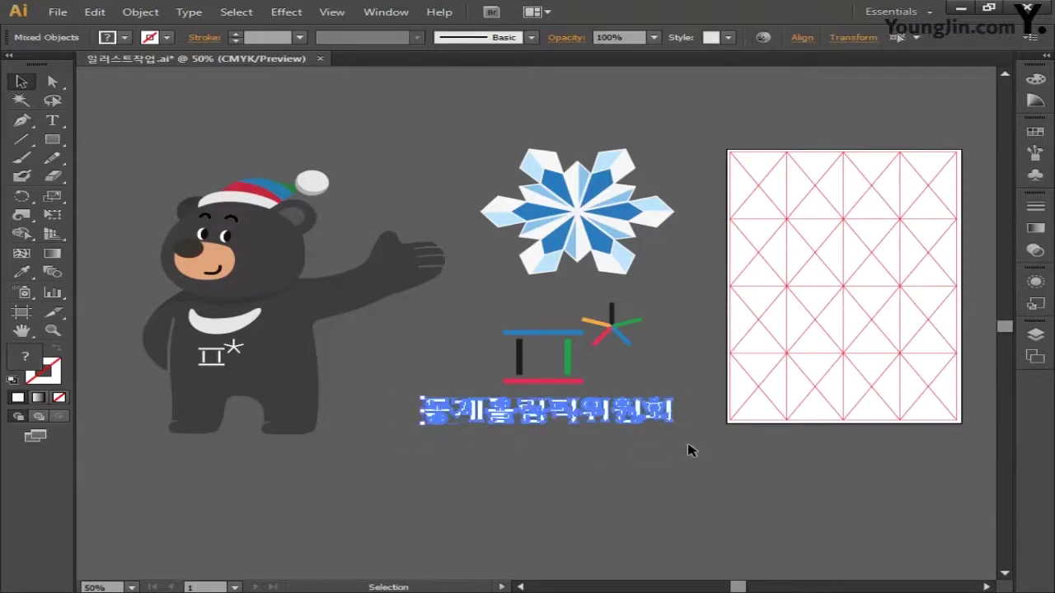
pyautogui.hotkey('alt', 'Tab')
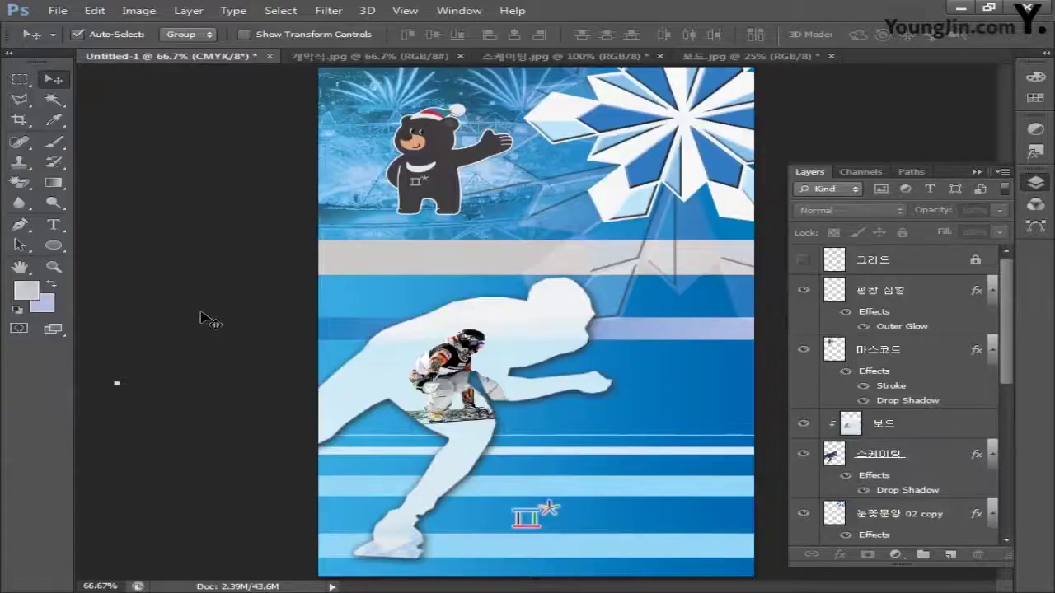
pyautogui.hotkey('ctrl', 'v')
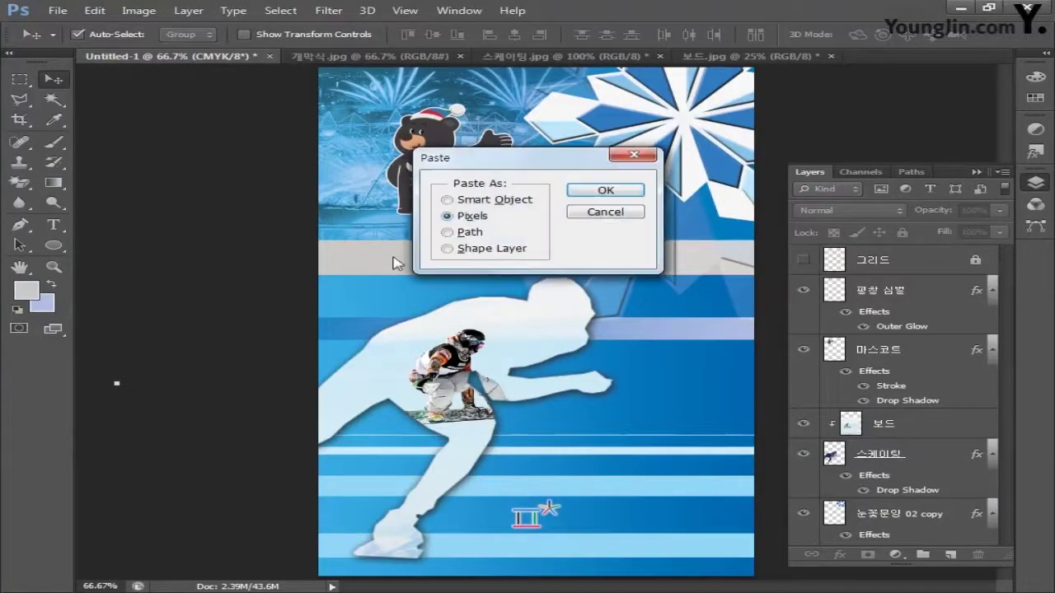
pyautogui.click(604, 190)
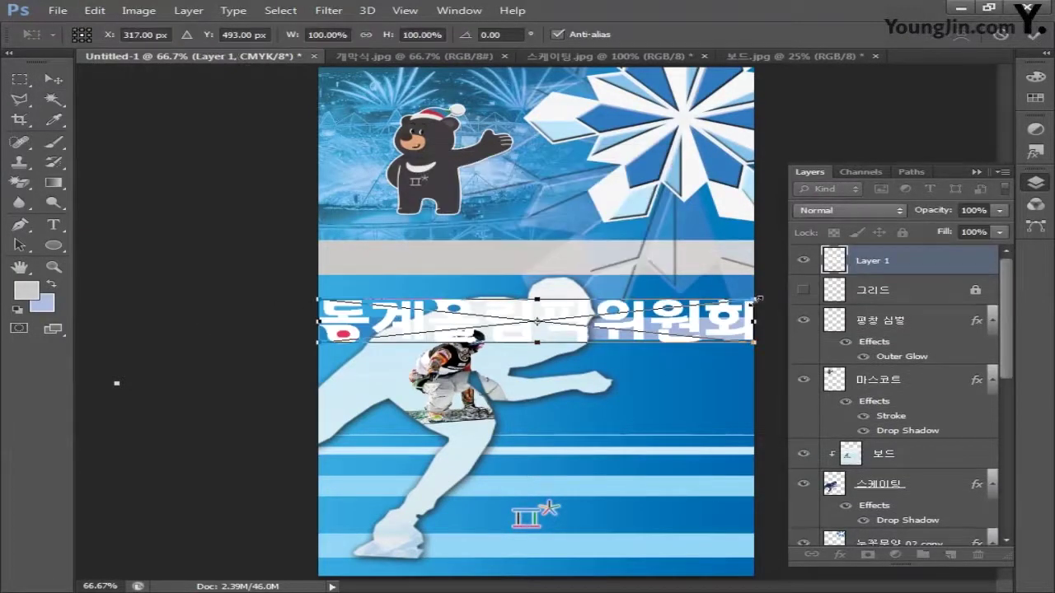
pyautogui.moveTo(757, 299); pyautogui.dragTo(614, 556)
pyautogui.press('Return')
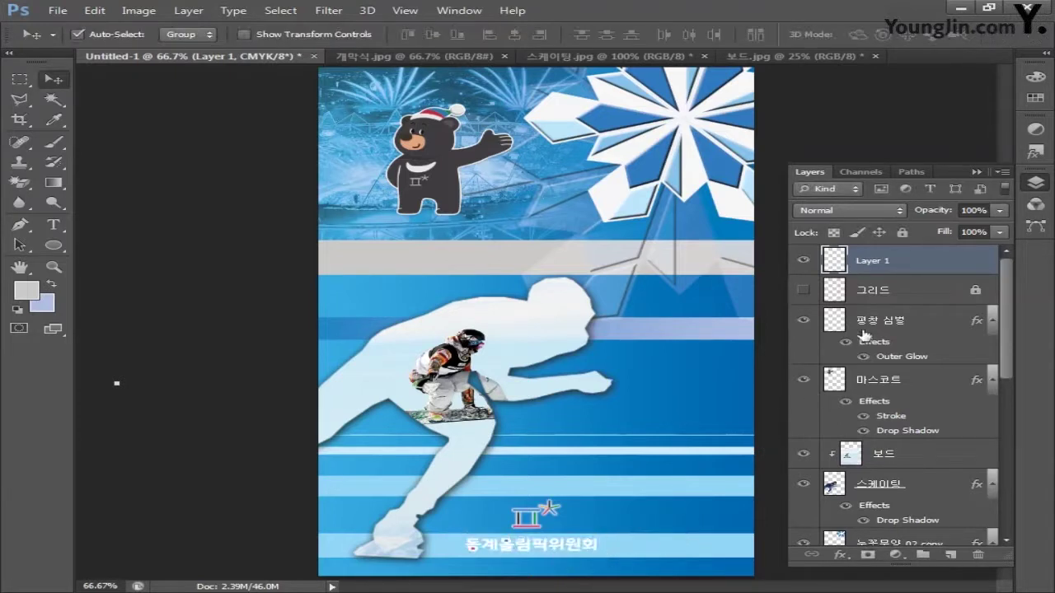
# Step: Move the lettering's layer below the 그리드 layer and rename it as 평창 로고
pyautogui.moveTo(877, 265); pyautogui.dragTo(875, 303)
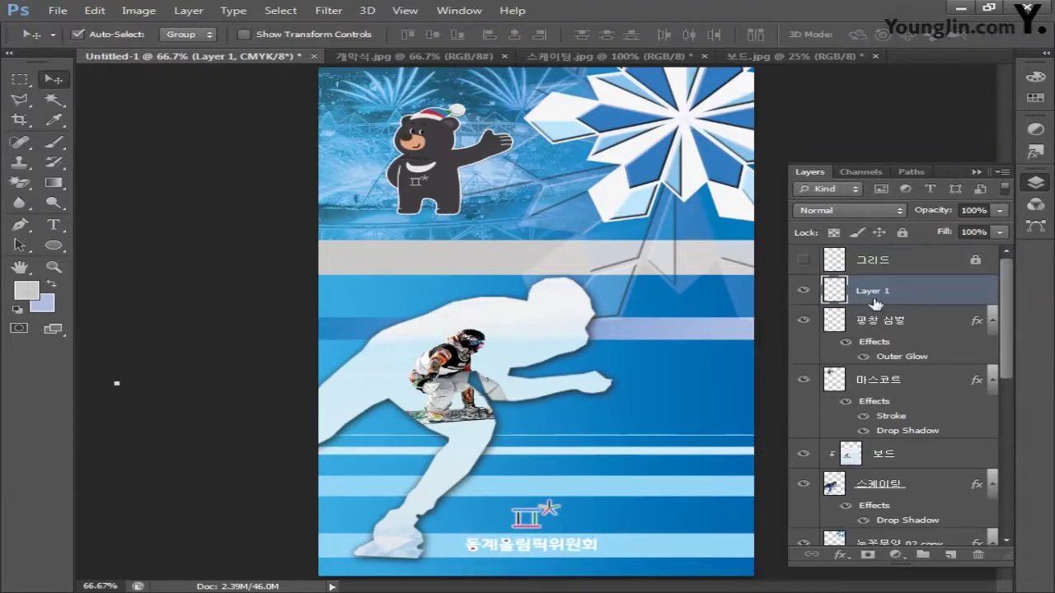
pyautogui.doubleClick(872, 291)
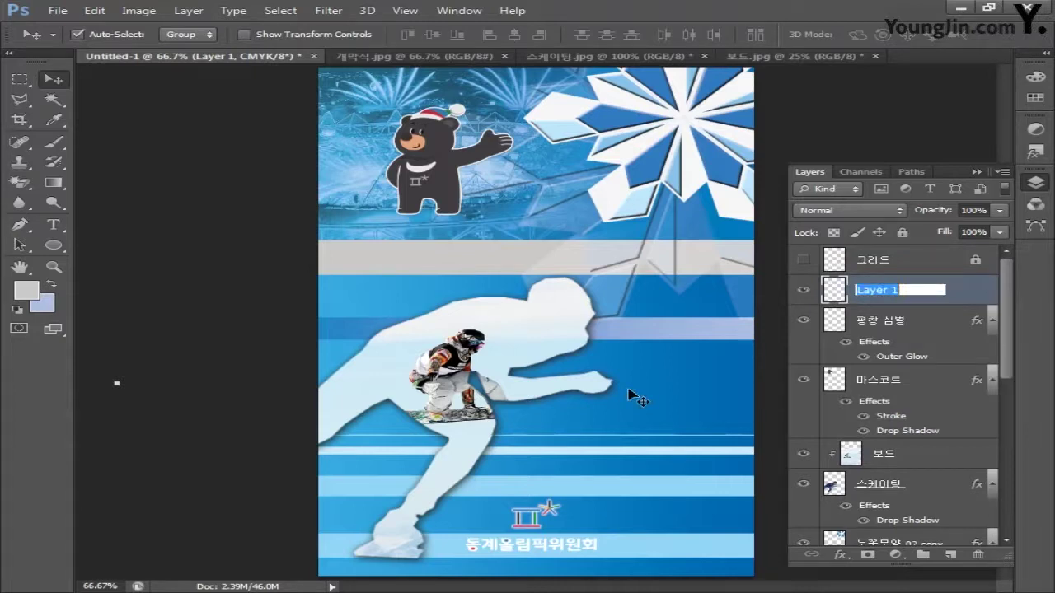
pyautogui.write('평창 로고')
pyautogui.press('Return')
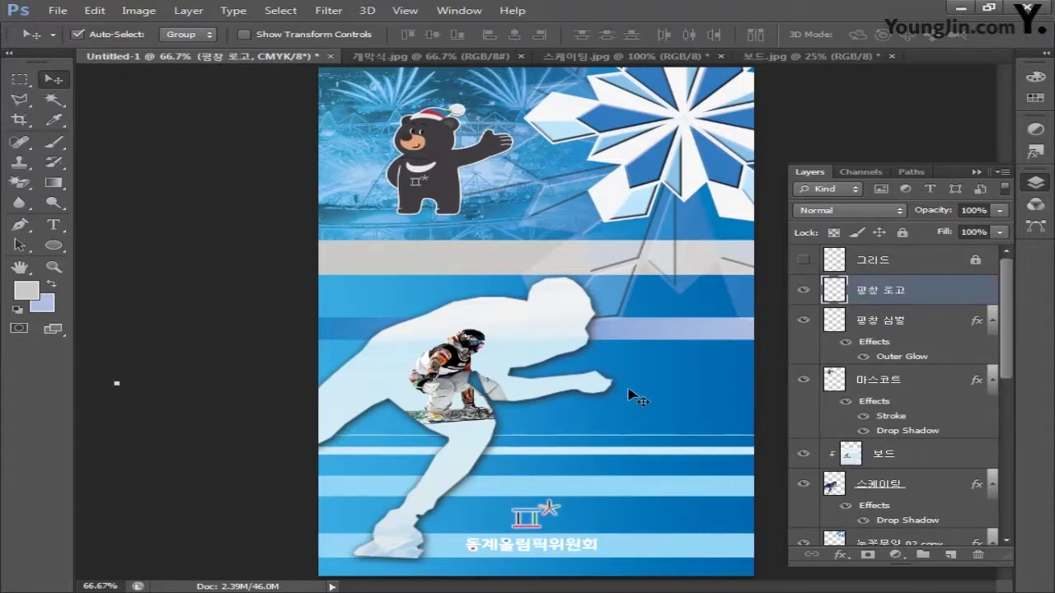
# Step: Add a drop shadow to the 평창 로고 layer with 40% opacity, 2 px distance and 6 px size
pyautogui.doubleClick(939, 297)
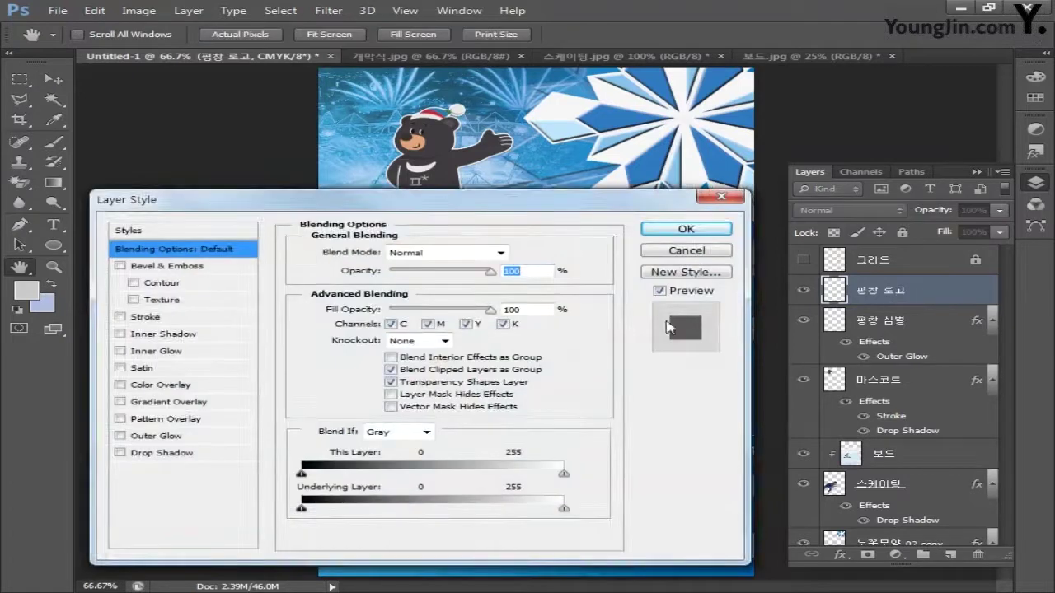
pyautogui.click(152, 455)
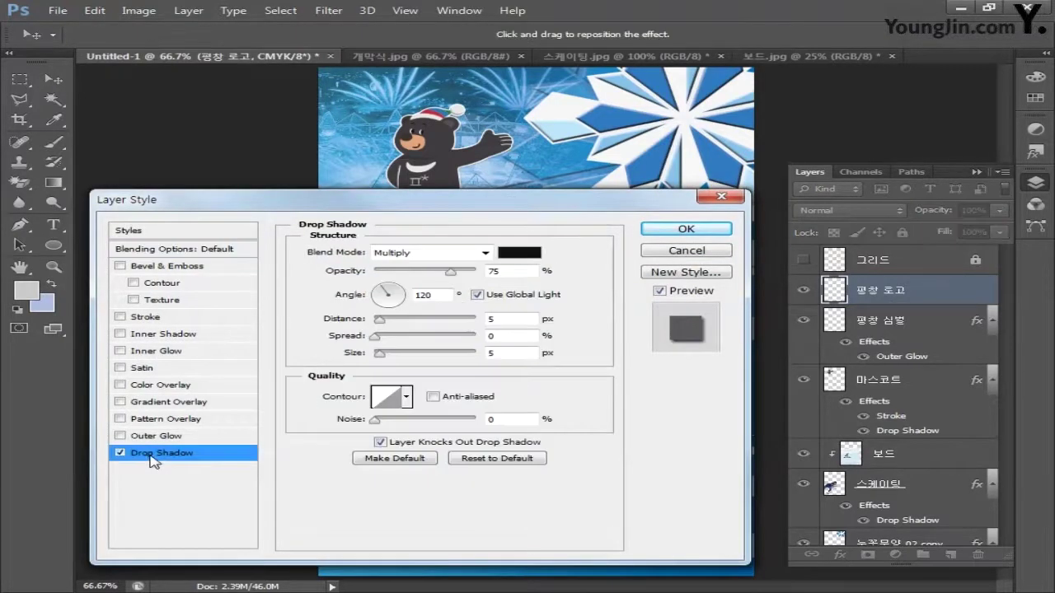
pyautogui.doubleClick(494, 272)
pyautogui.write('40')
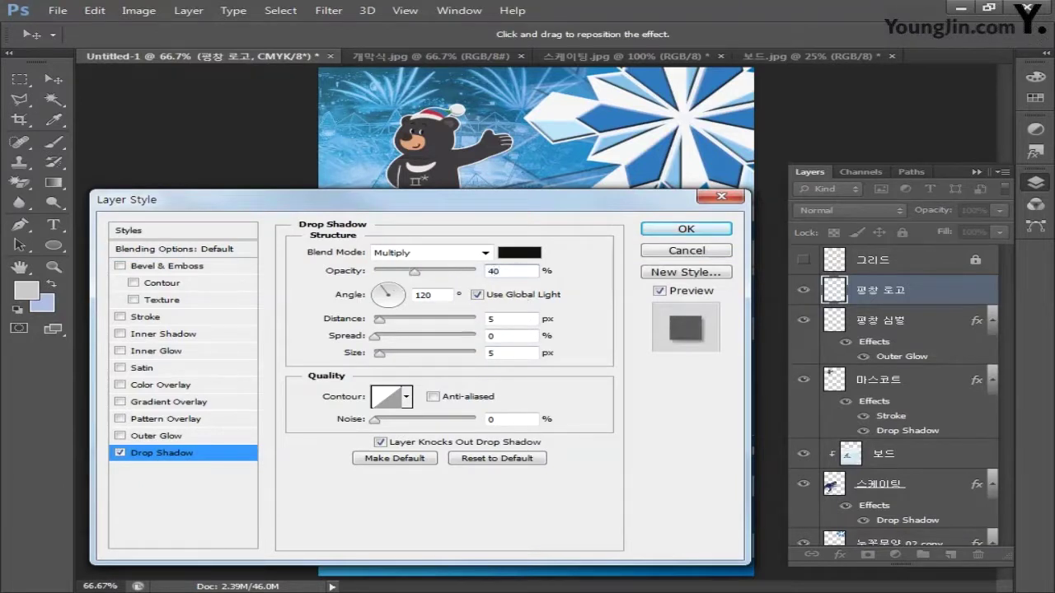
pyautogui.doubleClick(511, 319)
pyautogui.write('2')
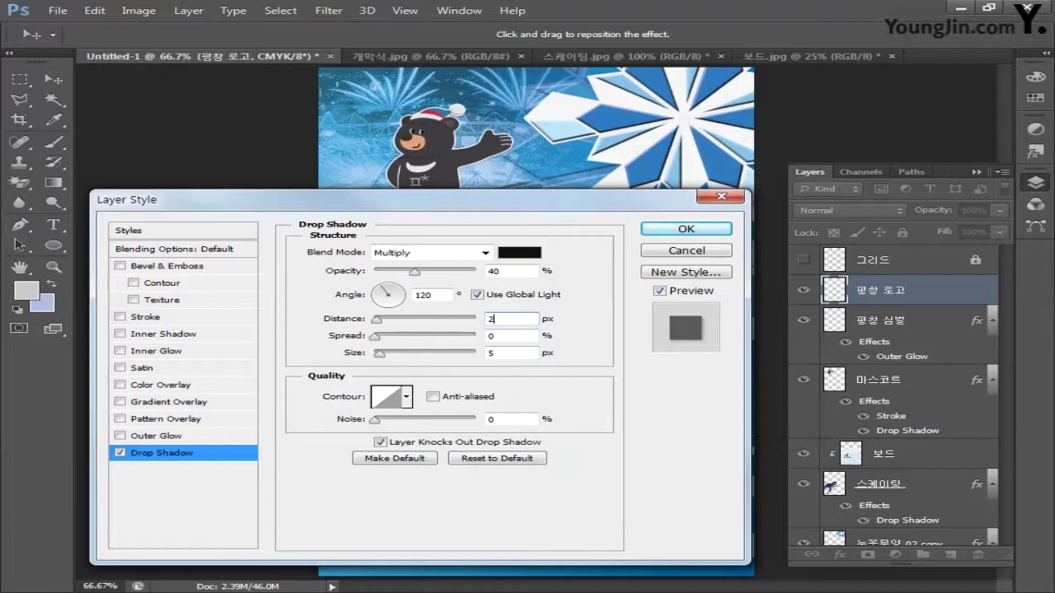
pyautogui.doubleClick(512, 353)
pyautogui.write('6')
pyautogui.click(669, 232)
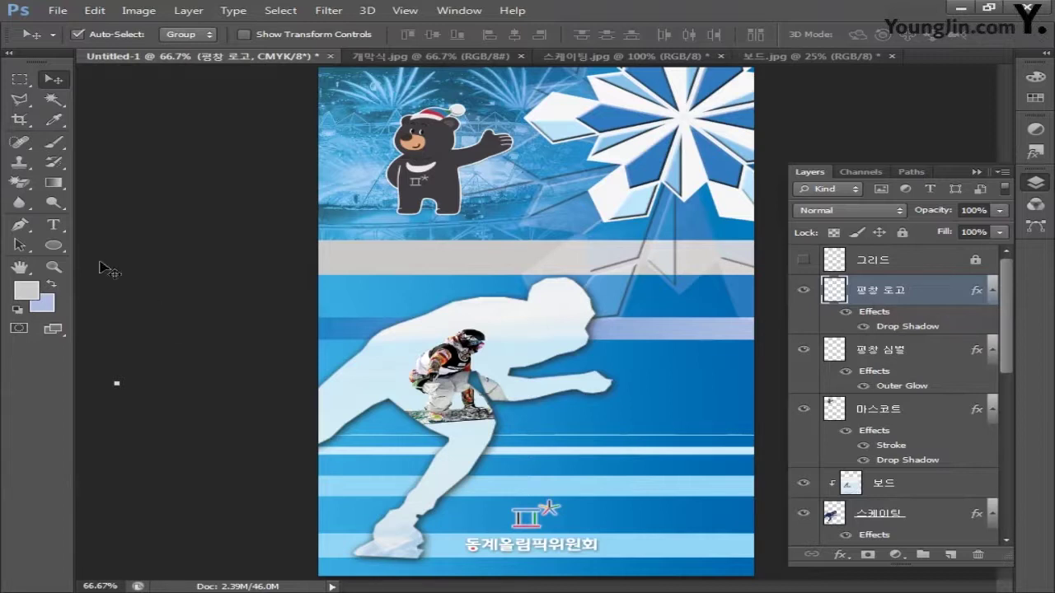
# Step: Add the text PyeongChang above the skater and move it onto the grey stripe below the bear mascot
pyautogui.click(53, 225)
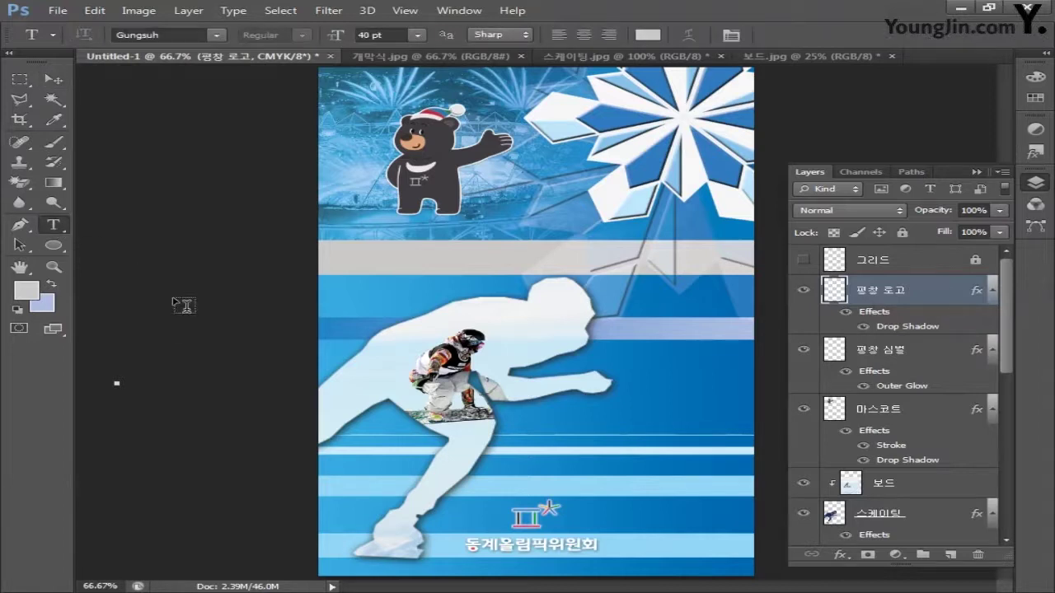
pyautogui.hotkey('ctrl', '1')
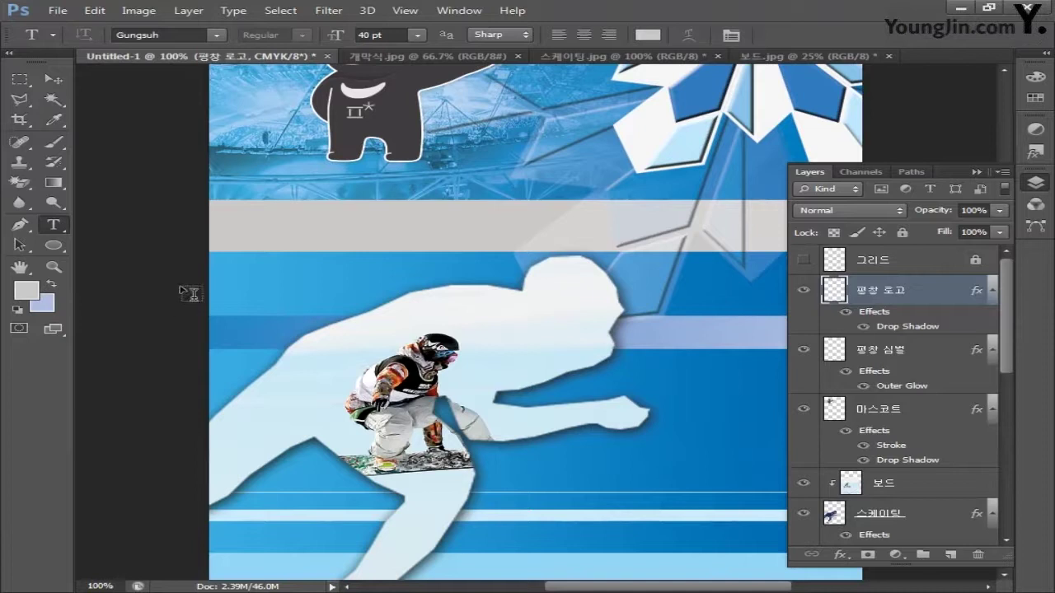
pyautogui.moveTo(307, 268); pyautogui.dragTo(246, 344)
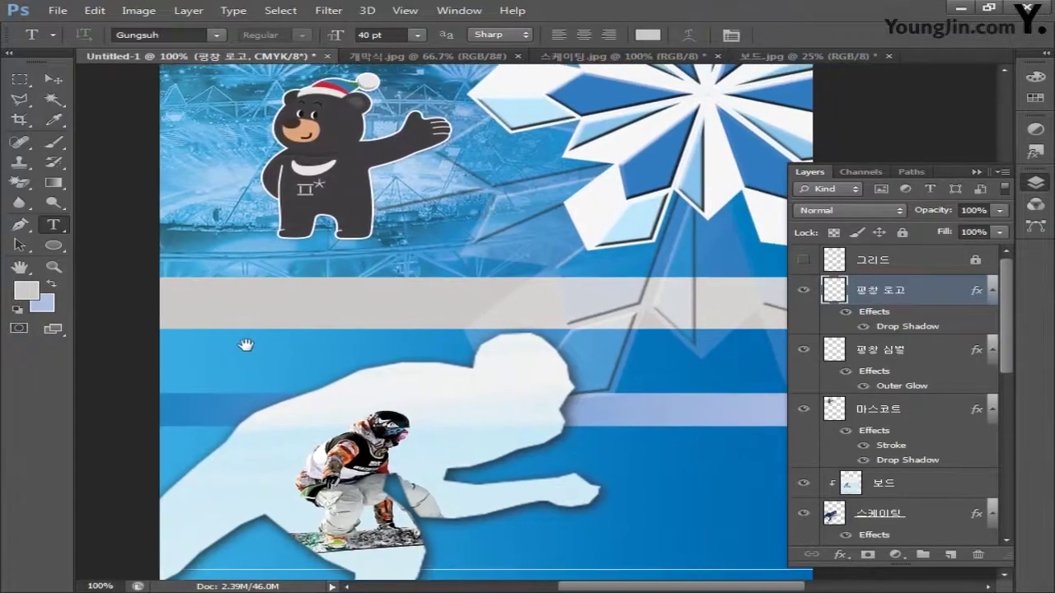
pyautogui.click(221, 277)
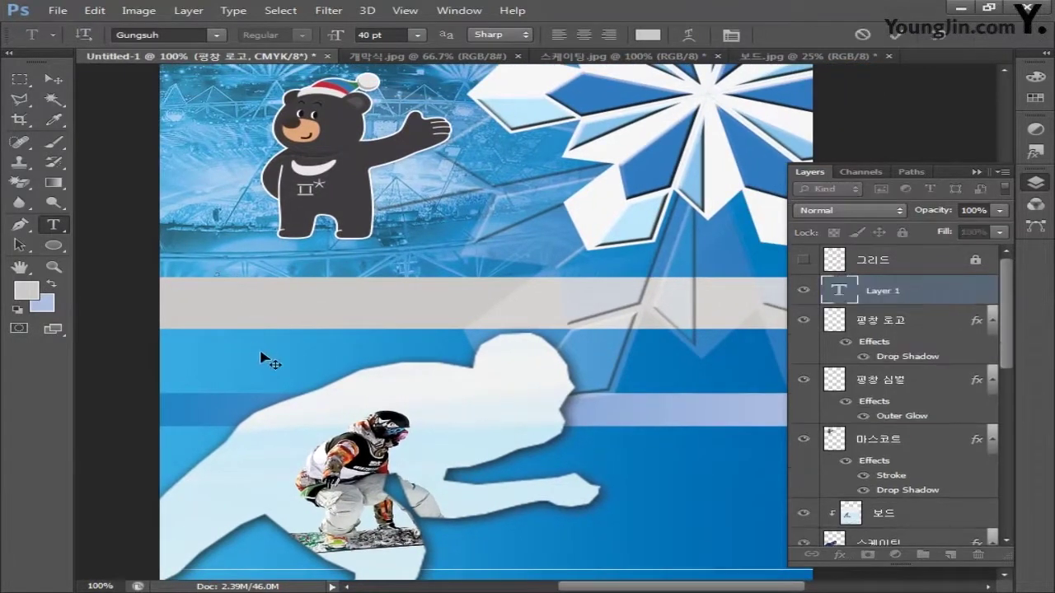
pyautogui.write('Pyeong')
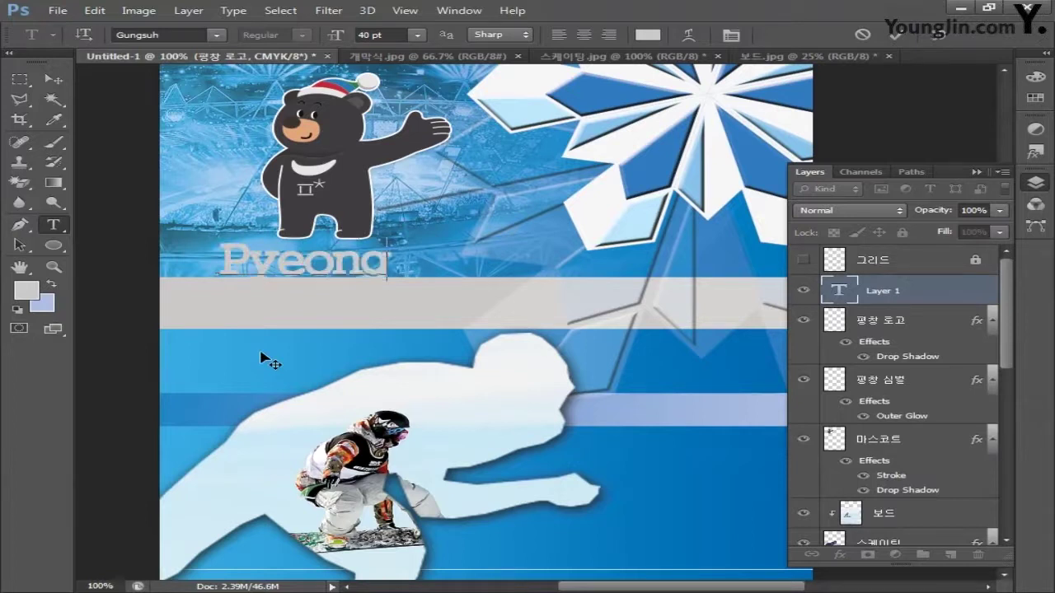
pyautogui.write('Chang')
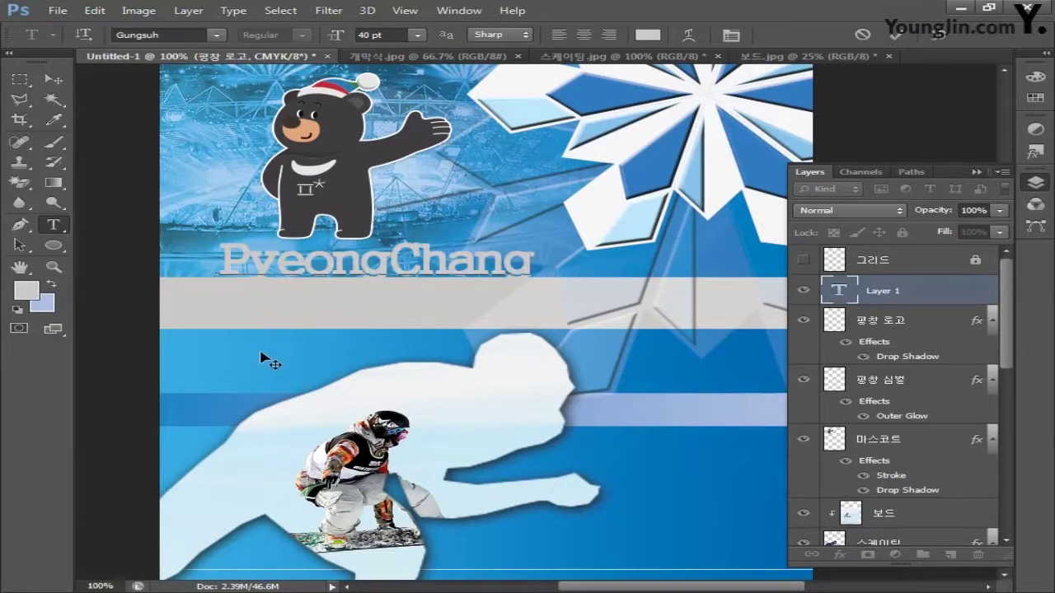
pyautogui.click(54, 80)
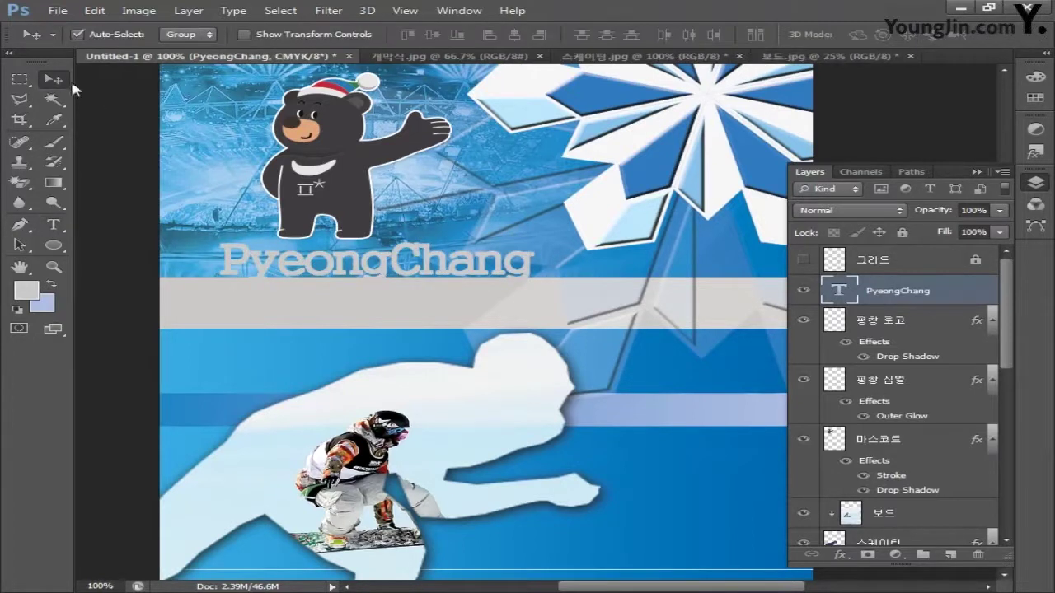
pyautogui.moveTo(304, 267); pyautogui.dragTo(299, 294)
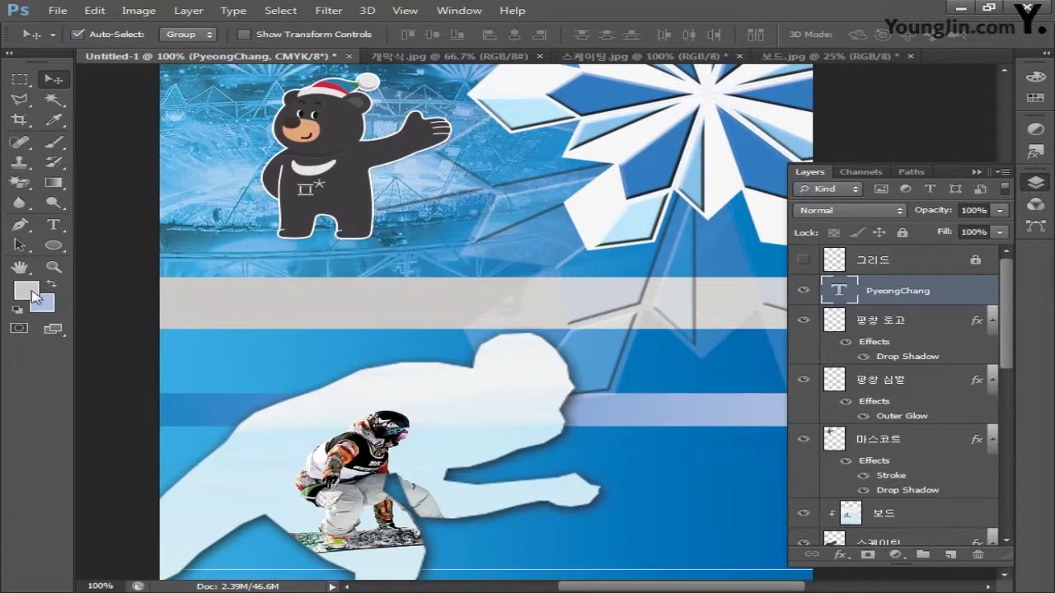
# Step: Colour the PyeongChang text dark blue with C 100, M 81, Y 36 and K 25%, and nudge it slightly down within the grey stripe
pyautogui.click(27, 290)
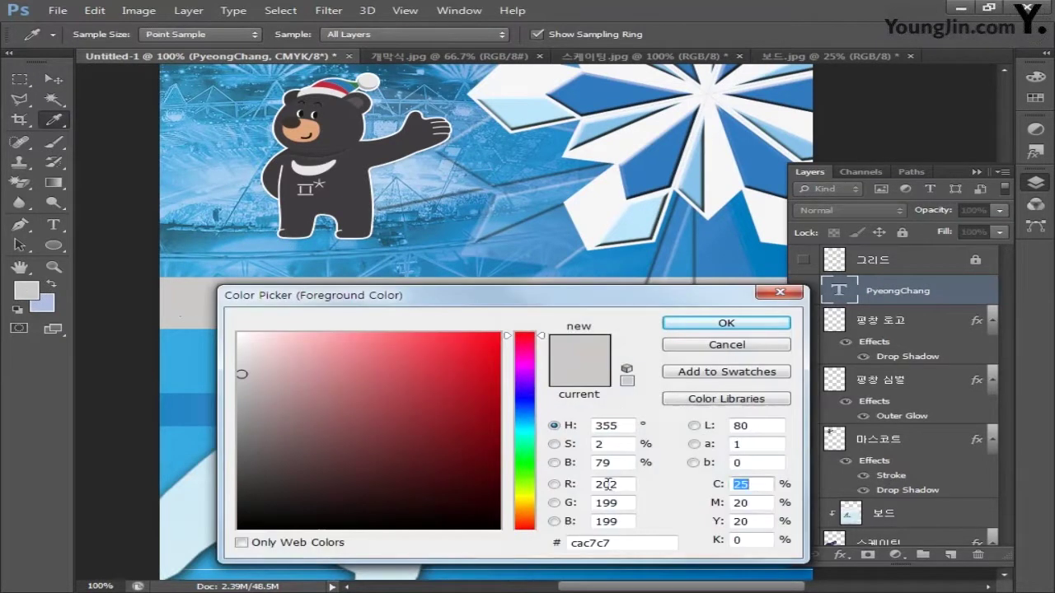
pyautogui.write('100')
pyautogui.press('Tab')
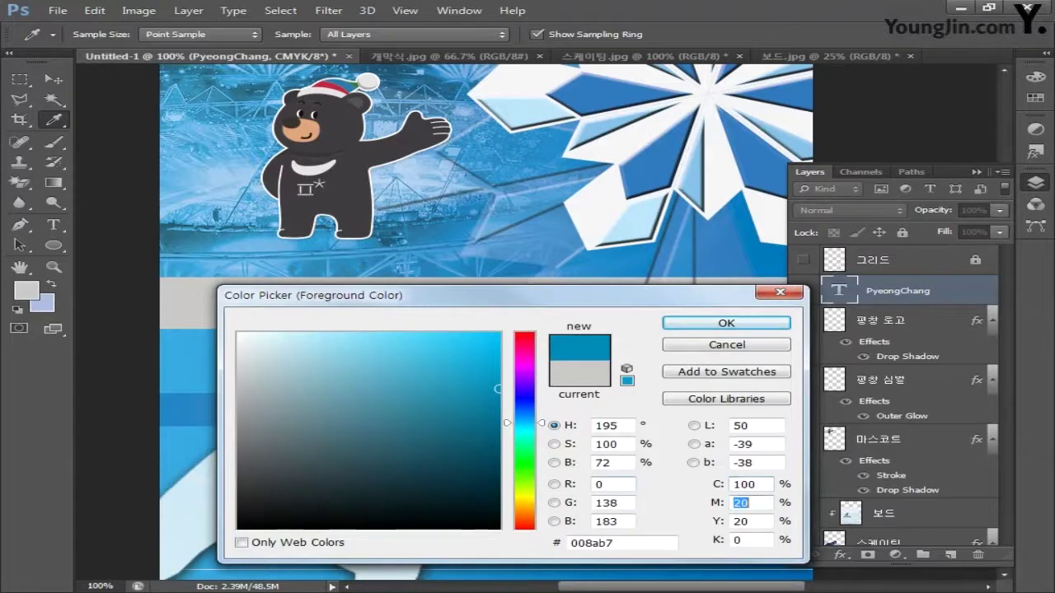
pyautogui.write('81')
pyautogui.press('Tab')
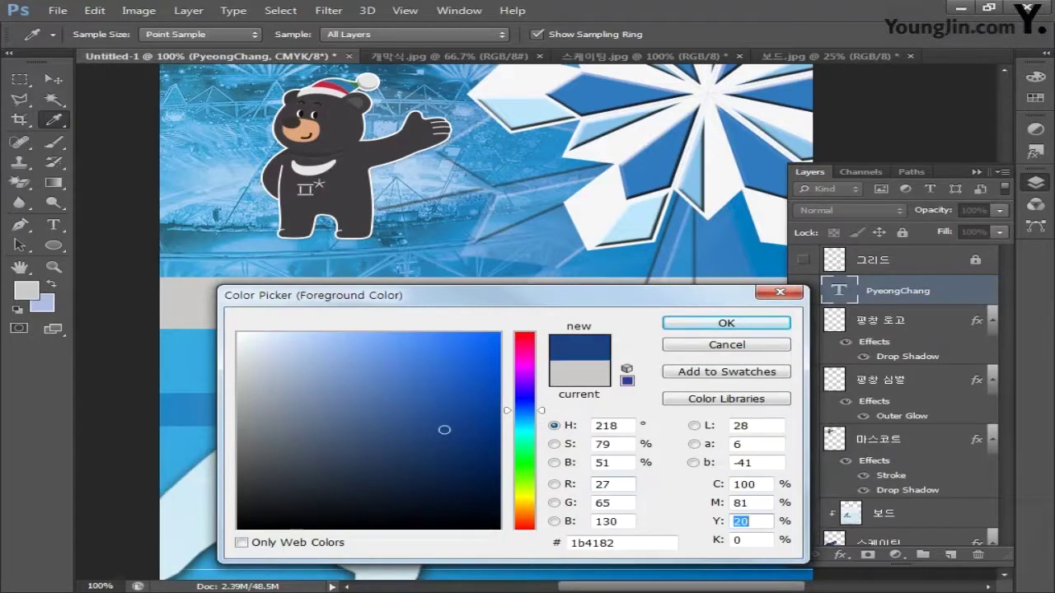
pyautogui.write('36')
pyautogui.write('25')
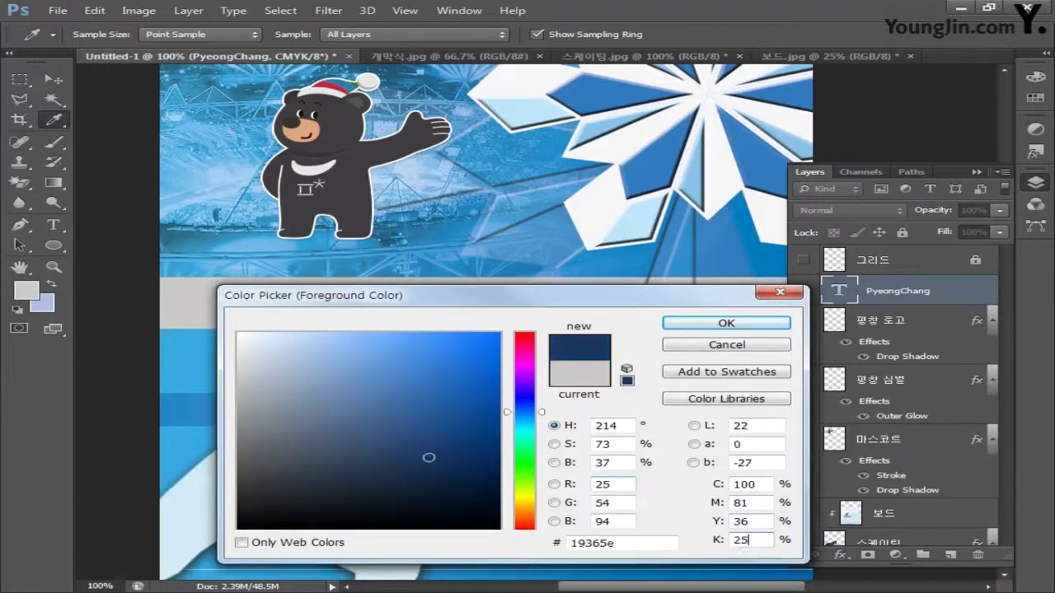
pyautogui.click(771, 327)
pyautogui.press('v')
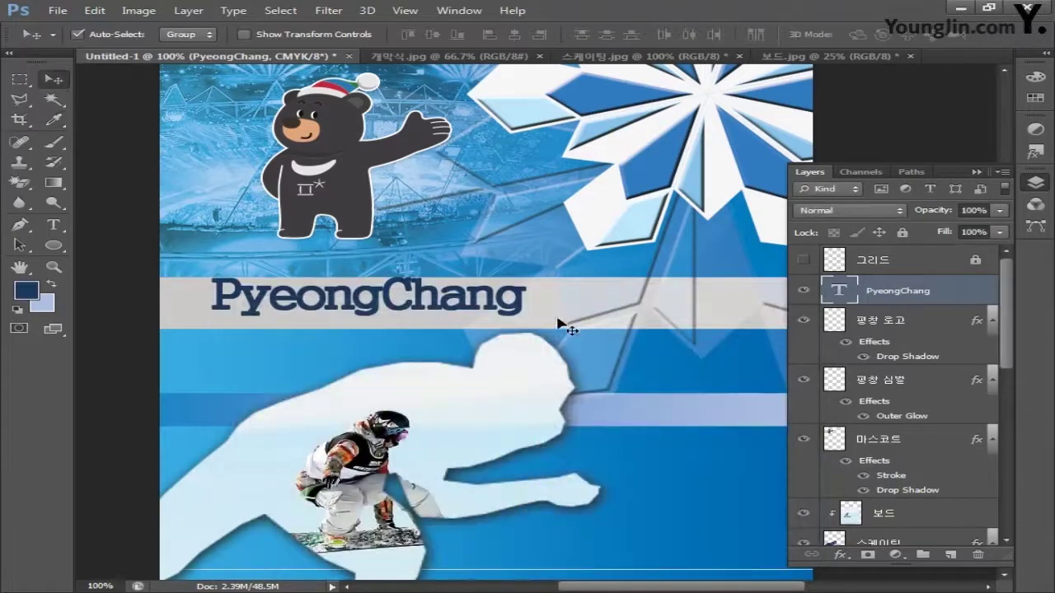
pyautogui.moveTo(440, 314); pyautogui.dragTo(442, 318)
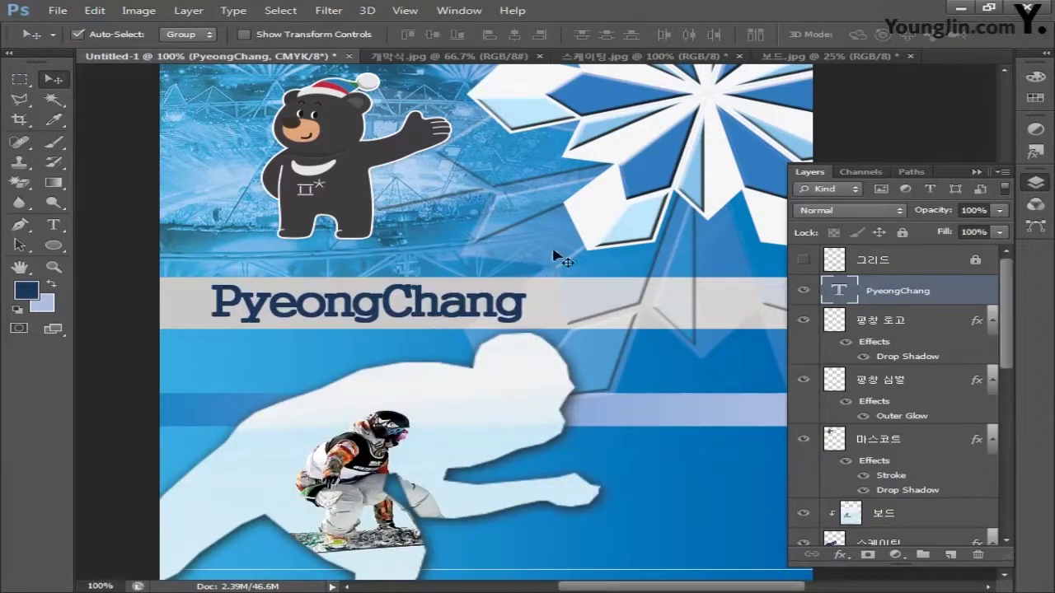
# Step: Change the PyeongChang text's font to Adobe Gothic and set its tracking to 0
pyautogui.click(459, 10)
pyautogui.click(474, 171)
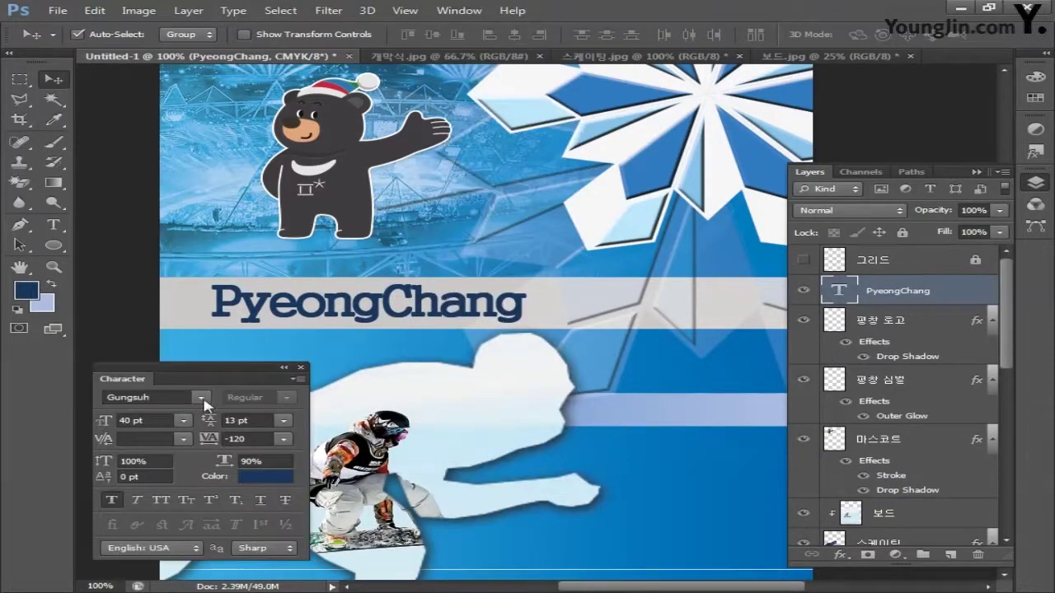
pyautogui.click(201, 397)
pyautogui.scroll(5, 382, 151)
pyautogui.click(173, 87)
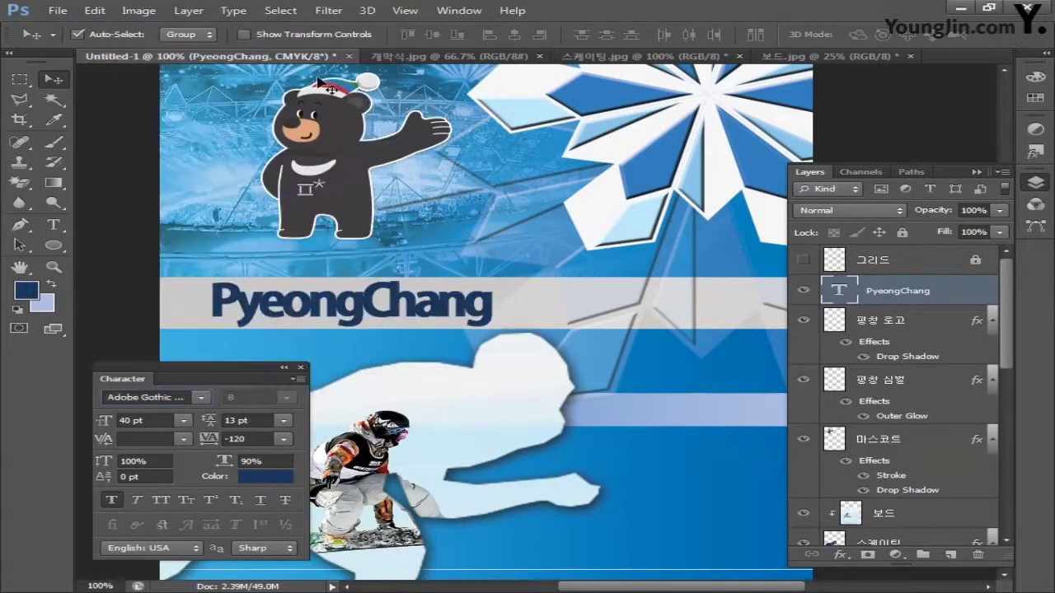
pyautogui.click(254, 439)
pyautogui.write('0')
pyautogui.press('Return')
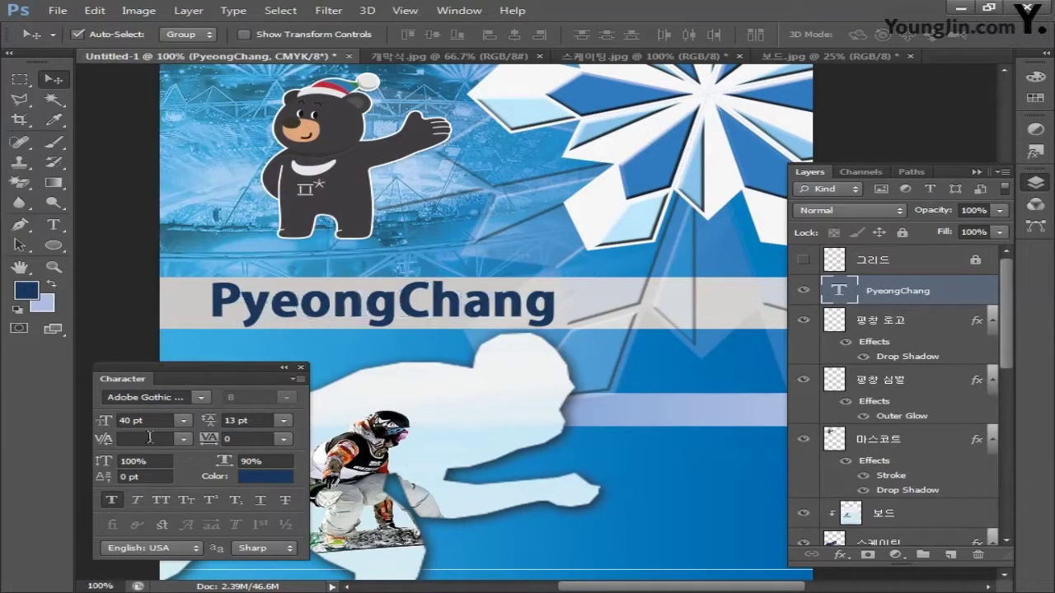
# Step: Reduce the PyeongChang text's size, trying 36 pt before settling on 28 pt
pyautogui.click(162, 422)
pyautogui.write('36')
pyautogui.press('Return')
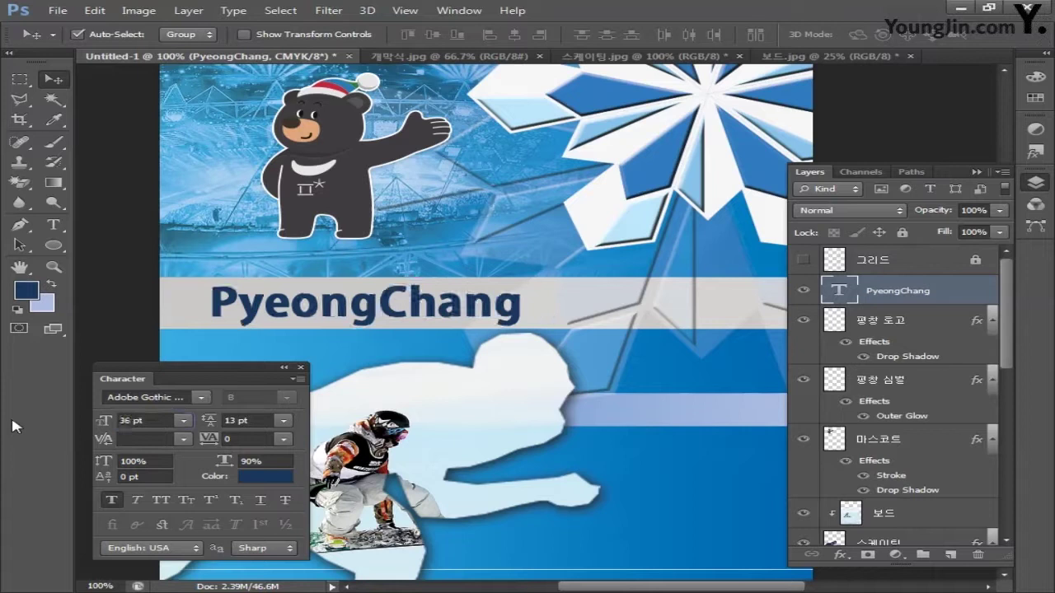
pyautogui.write('28')
pyautogui.press('Return')
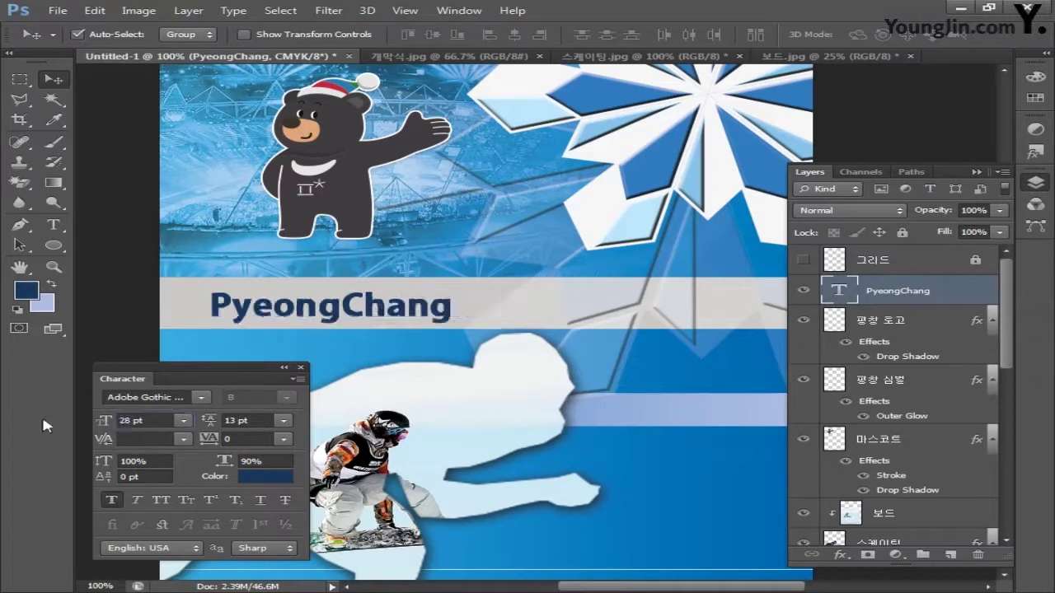
# Step: Set the PyeongChang text's tracking to 30 and horizontal scale to 95%, and shift it slightly right and up in the stripe
pyautogui.click(252, 439)
pyautogui.write('30')
pyautogui.press('Return')
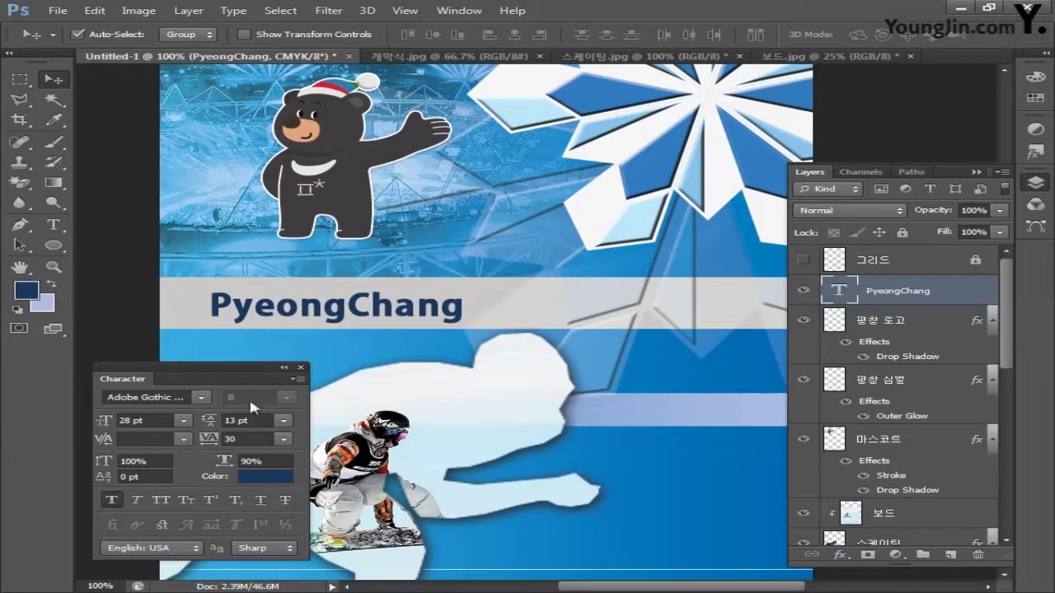
pyautogui.press('Tab')
pyautogui.press('Tab')
pyautogui.write('95')
pyautogui.press('Return')
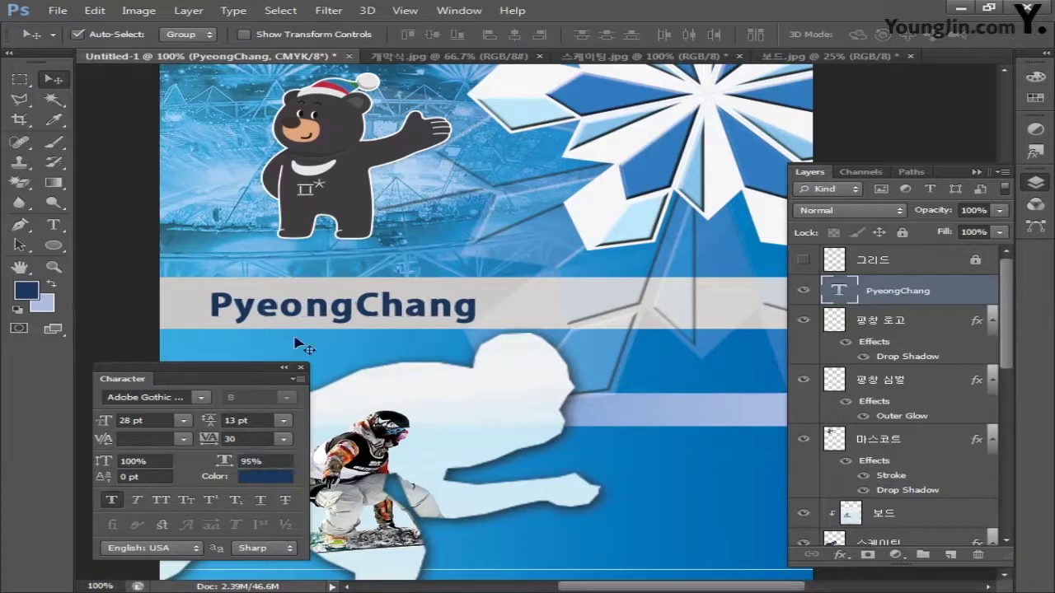
pyautogui.moveTo(350, 318); pyautogui.dragTo(363, 313)
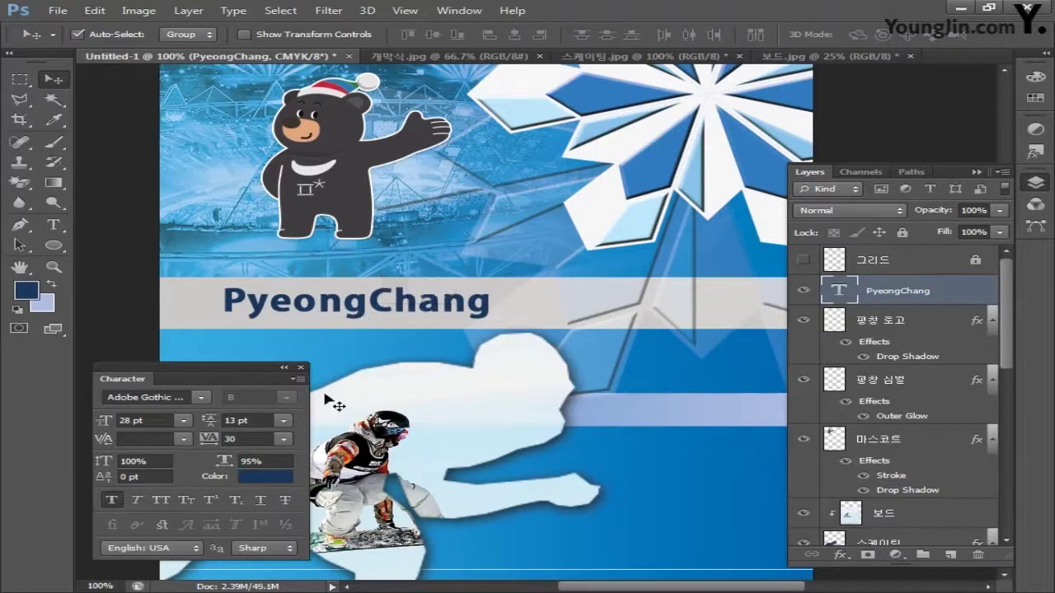
# Step: Add a drop shadow to the PyeongChang text layer with Normal blend mode and 100% opacity
pyautogui.doubleClick(960, 297)
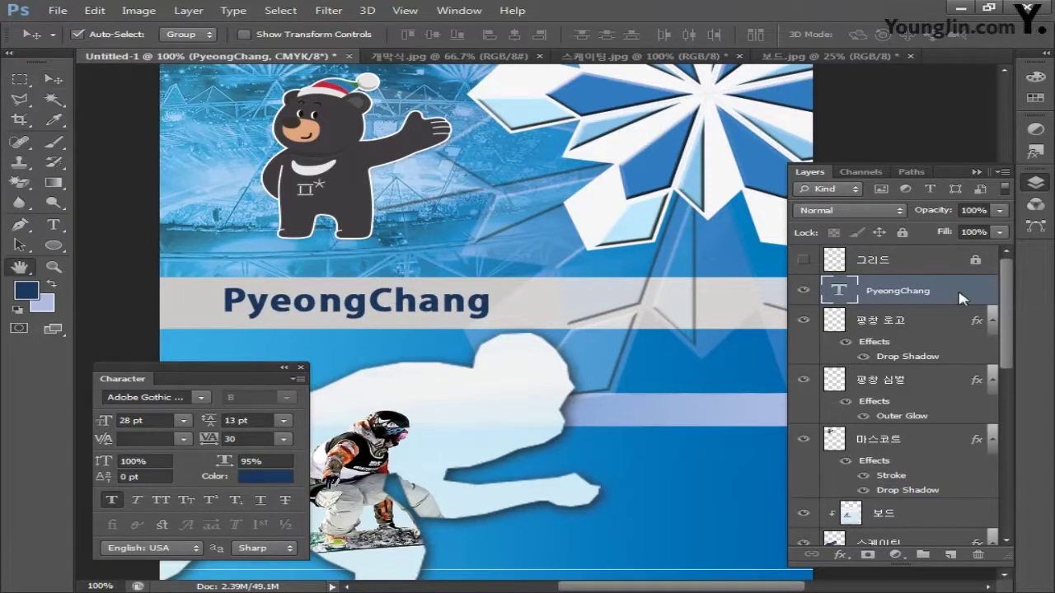
pyautogui.click(163, 453)
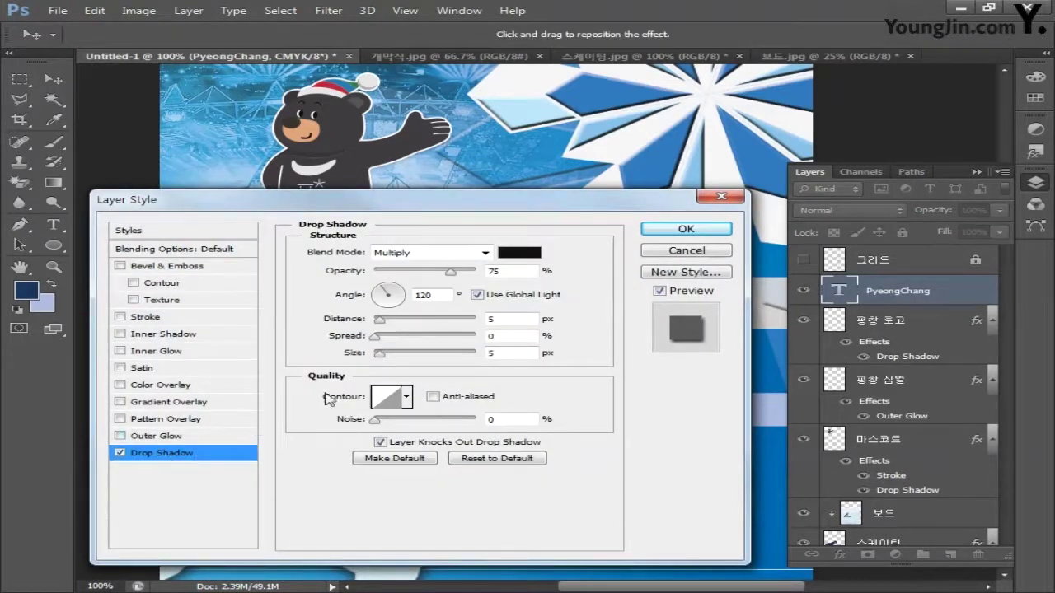
pyautogui.click(444, 254)
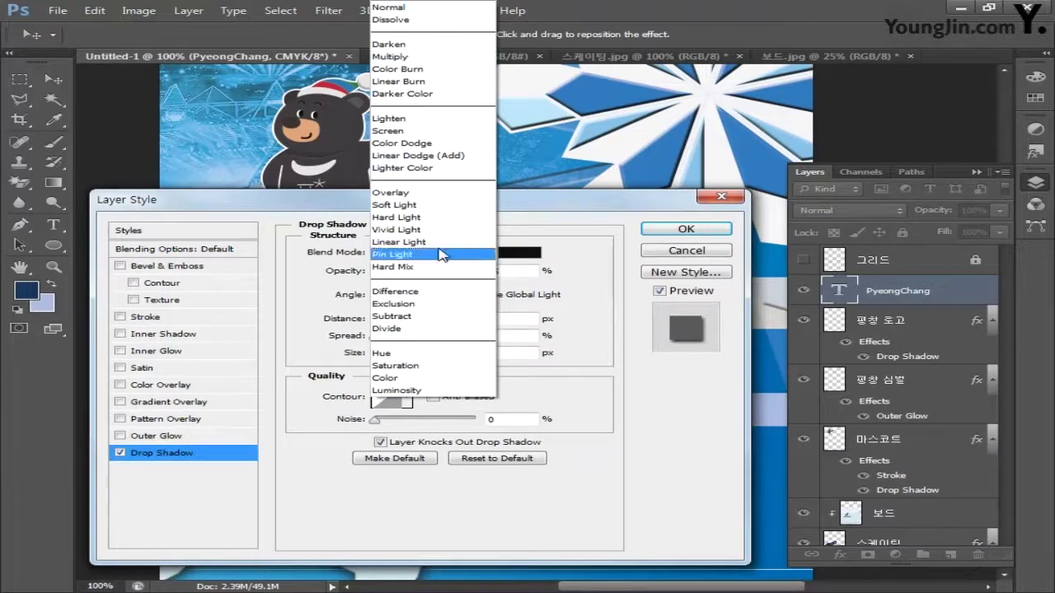
pyautogui.click(415, 8)
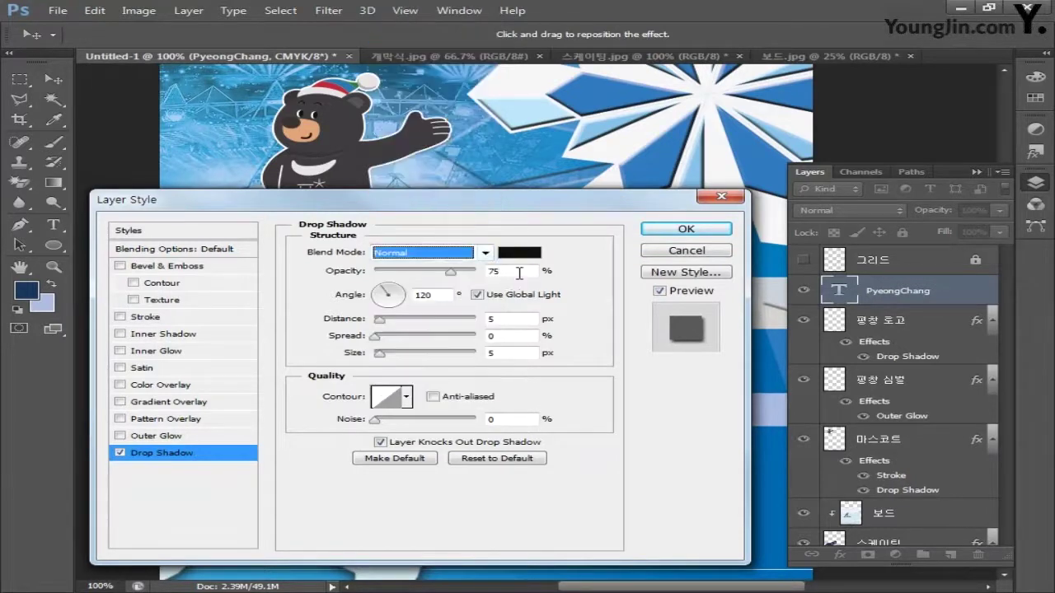
pyautogui.click(372, 274)
pyautogui.write('100')
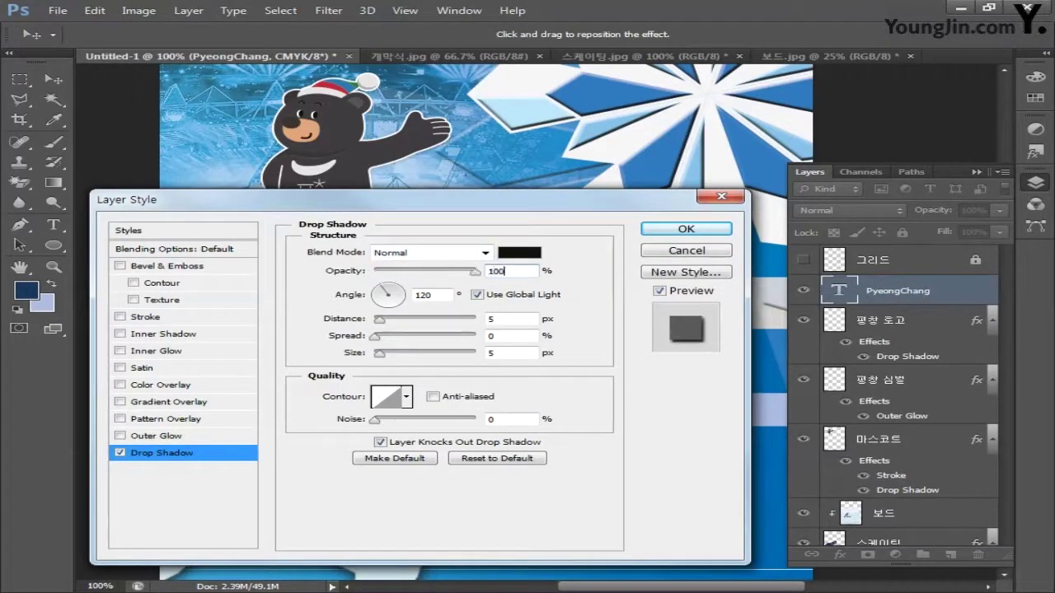
# Step: Change the PyeongChang text's drop shadow color to white with CMYK values 0, 0, 0, 0
pyautogui.click(519, 252)
pyautogui.doubleClick(743, 485)
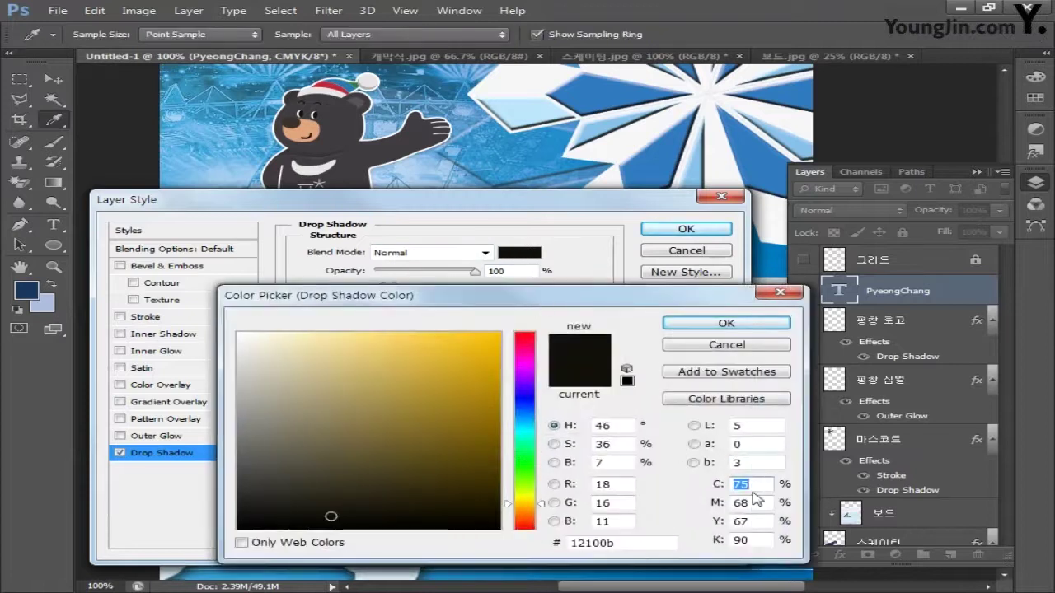
pyautogui.click(743, 485)
pyautogui.doubleClick(743, 485)
pyautogui.write('0')
pyautogui.press('Tab')
pyautogui.write('0')
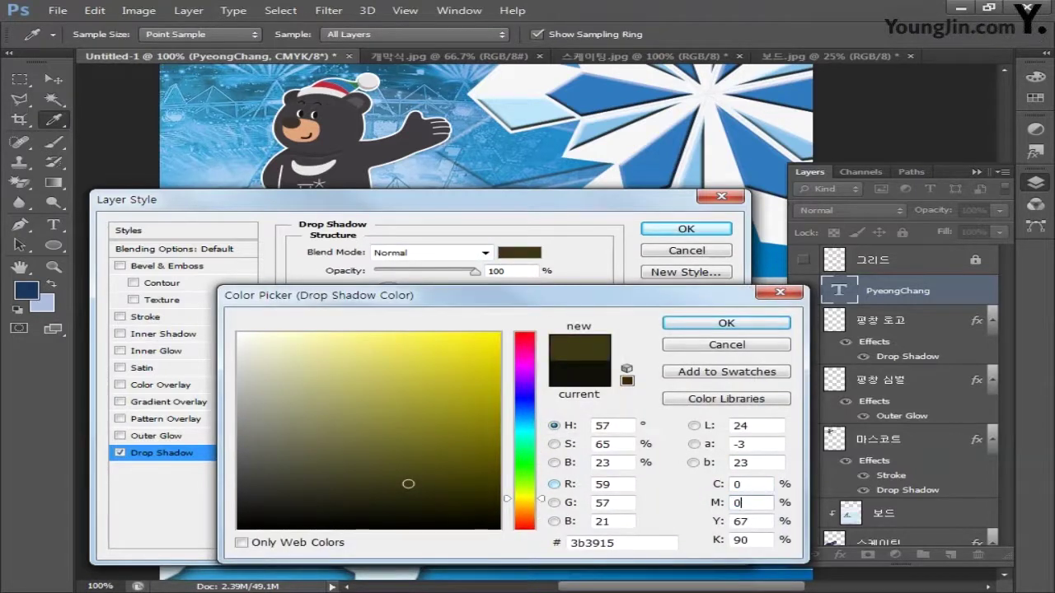
pyautogui.press('Tab')
pyautogui.write('0')
pyautogui.press('Tab')
pyautogui.write('0')
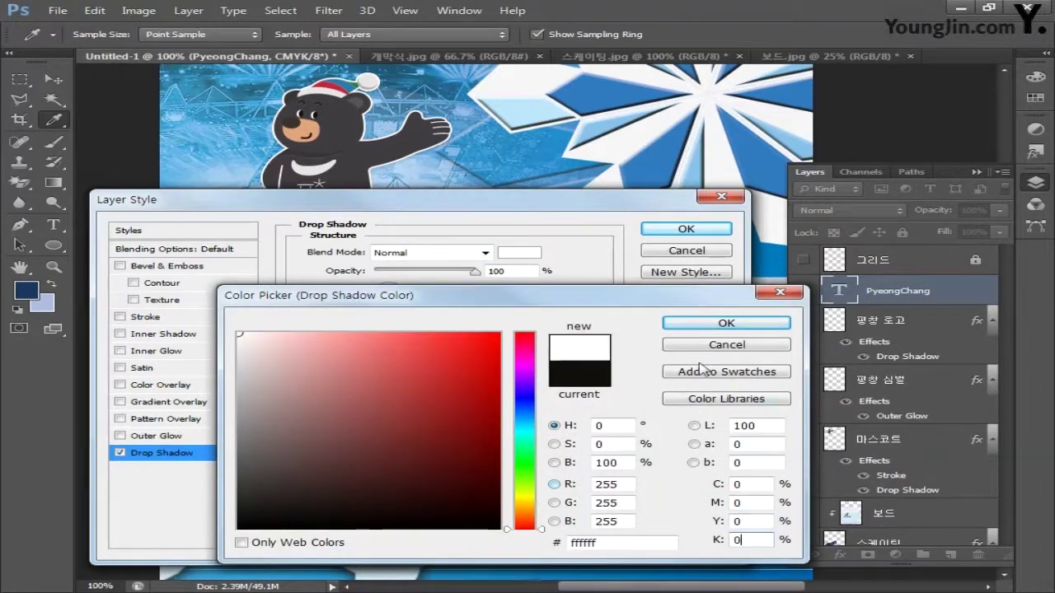
pyautogui.click(725, 323)
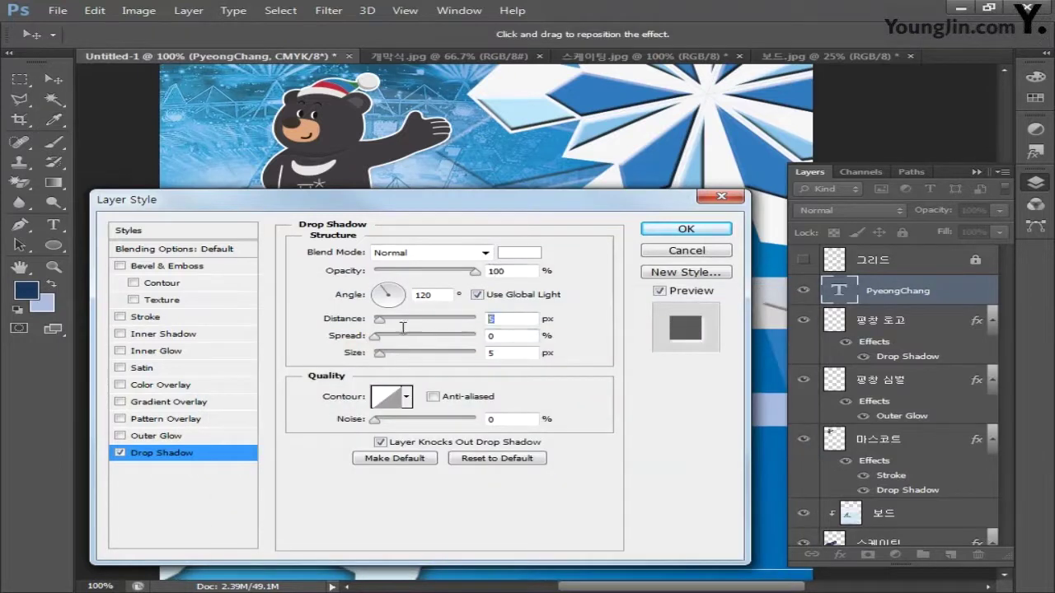
# Step: Set the PyeongChang text's drop shadow to 4 px distance and 0 px size, and apply the layer style
pyautogui.write('4')
pyautogui.doubleClick(506, 353)
pyautogui.write('0')
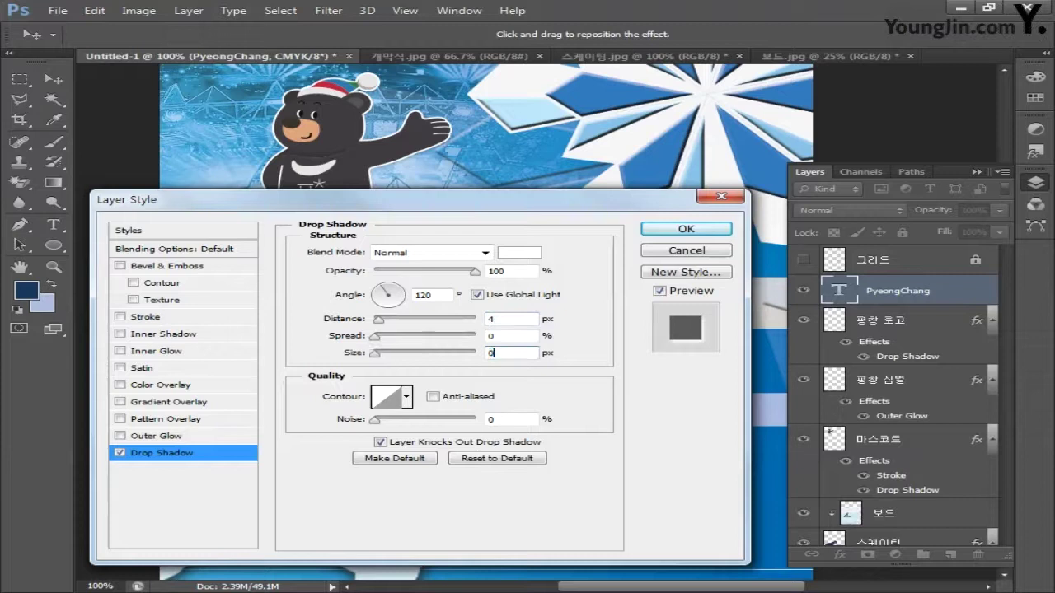
pyautogui.click(656, 230)
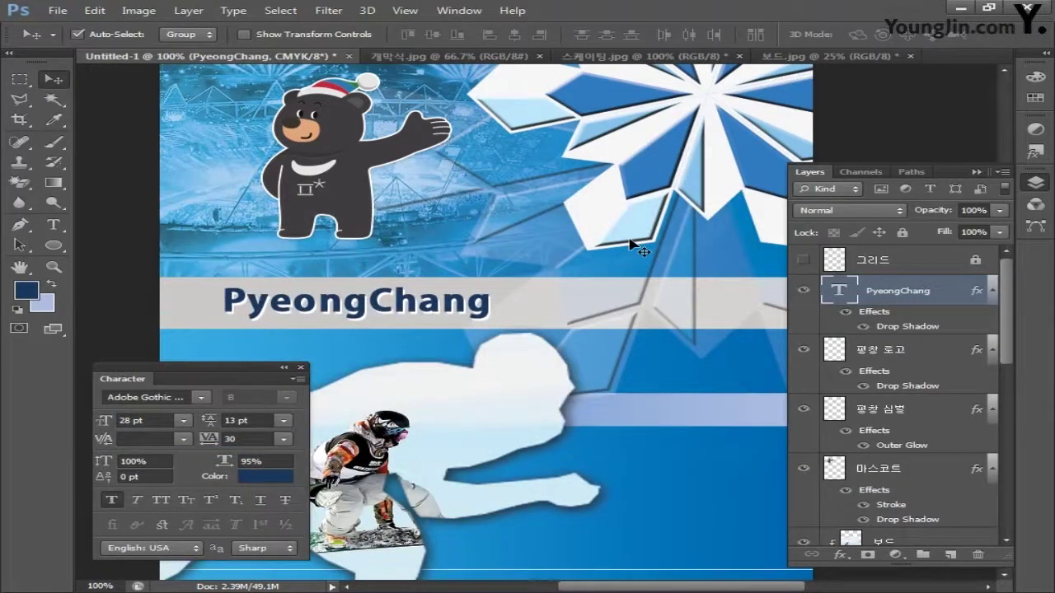
# Step: Add a separate text layer reading 2018 beside PyeongChang and shift it slightly so it sits on the same line in the stripe
pyautogui.click(54, 225)
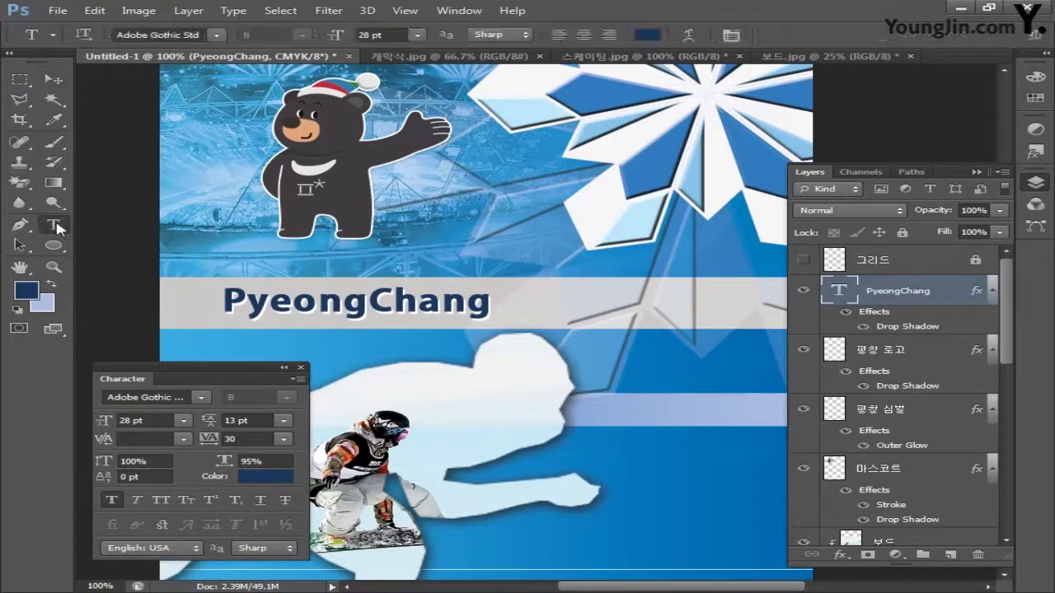
pyautogui.click(526, 303)
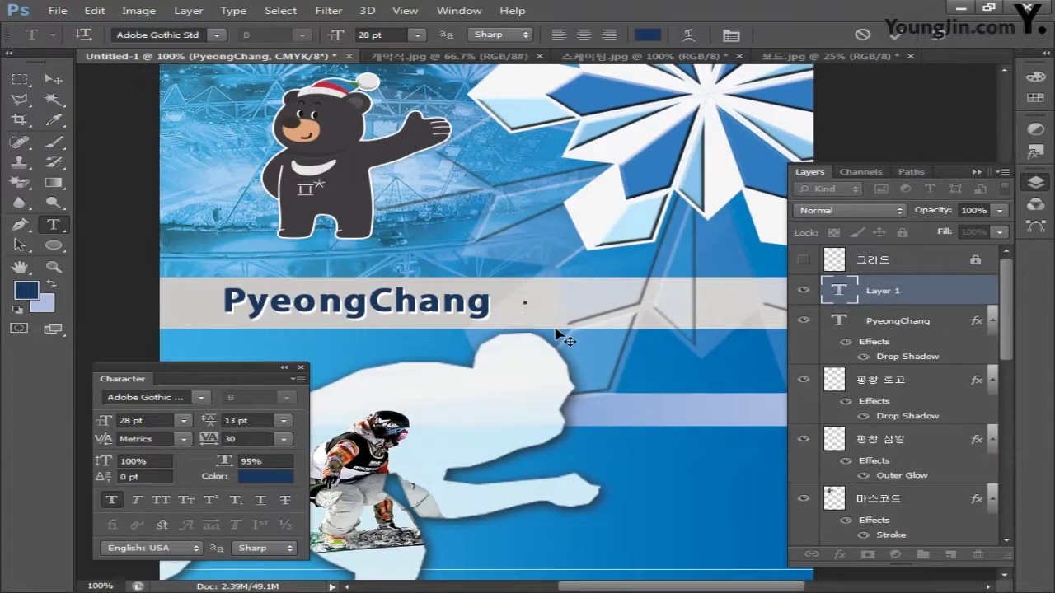
pyautogui.write('2018')
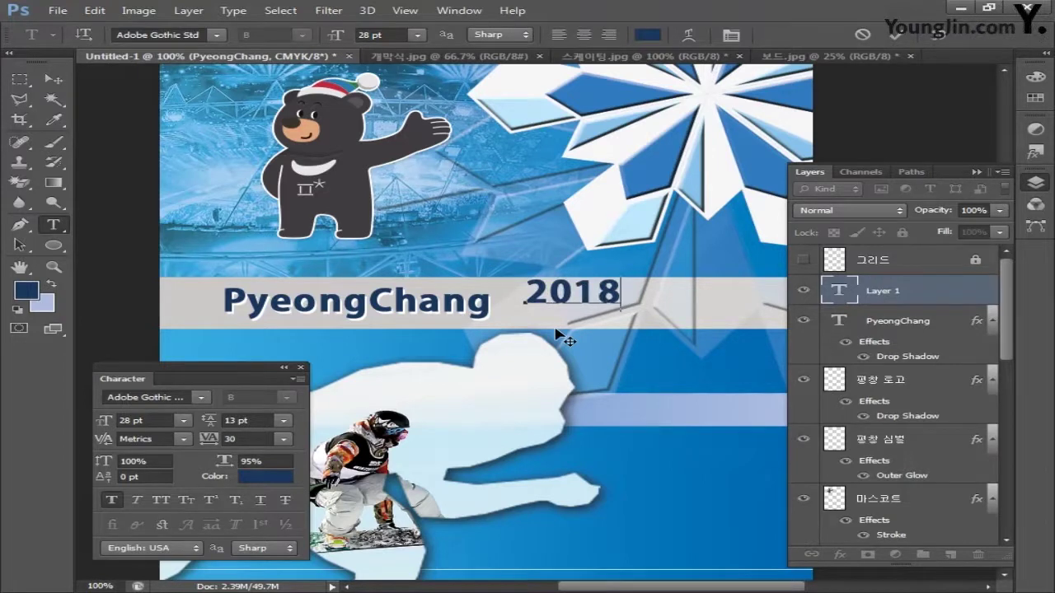
pyautogui.hotkey('ctrl', 'Return')
pyautogui.press('v')
pyautogui.moveTo(572, 308); pyautogui.dragTo(567, 320)
# Step: Enlarge the 2018 text, trying 36 pt before 42 pt, and set its horizontal scale to 90%
pyautogui.click(157, 421)
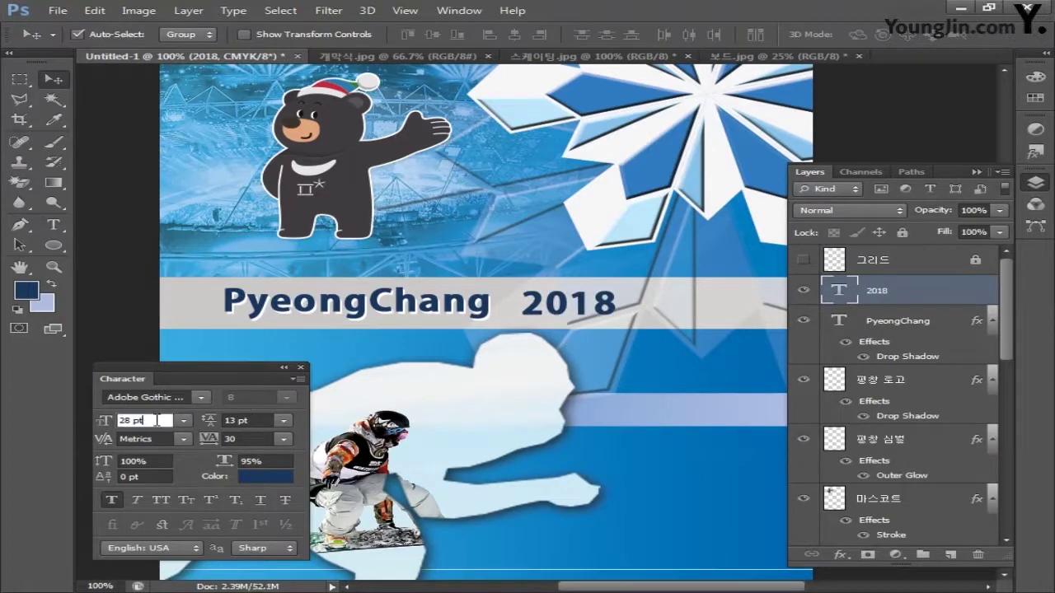
pyautogui.doubleClick(156, 421)
pyautogui.write('36')
pyautogui.press('Return')
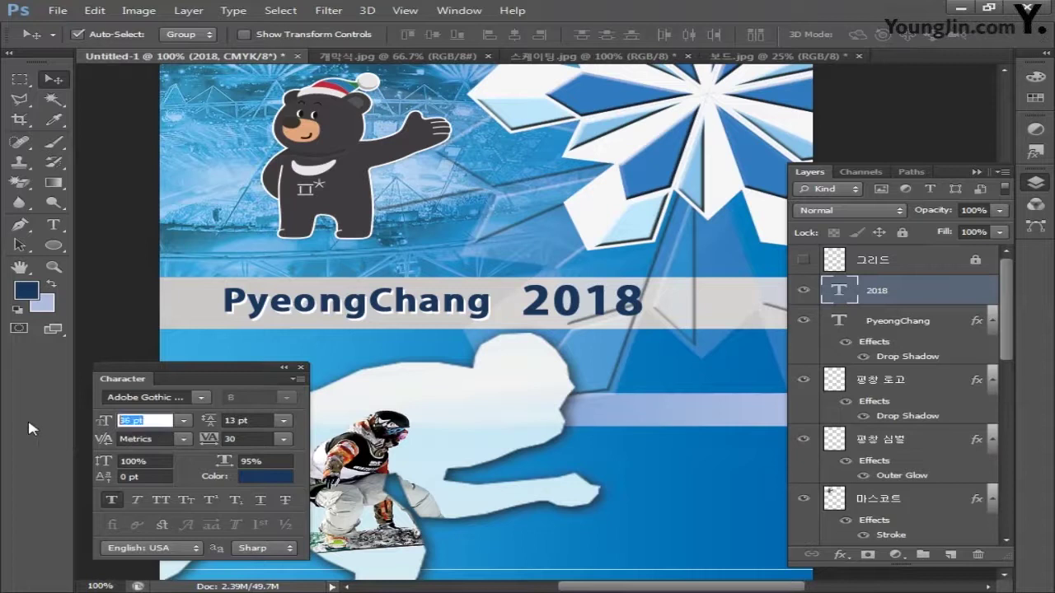
pyautogui.write('42')
pyautogui.press('Return')
pyautogui.doubleClick(251, 461)
pyautogui.write('90')
pyautogui.press('Return')
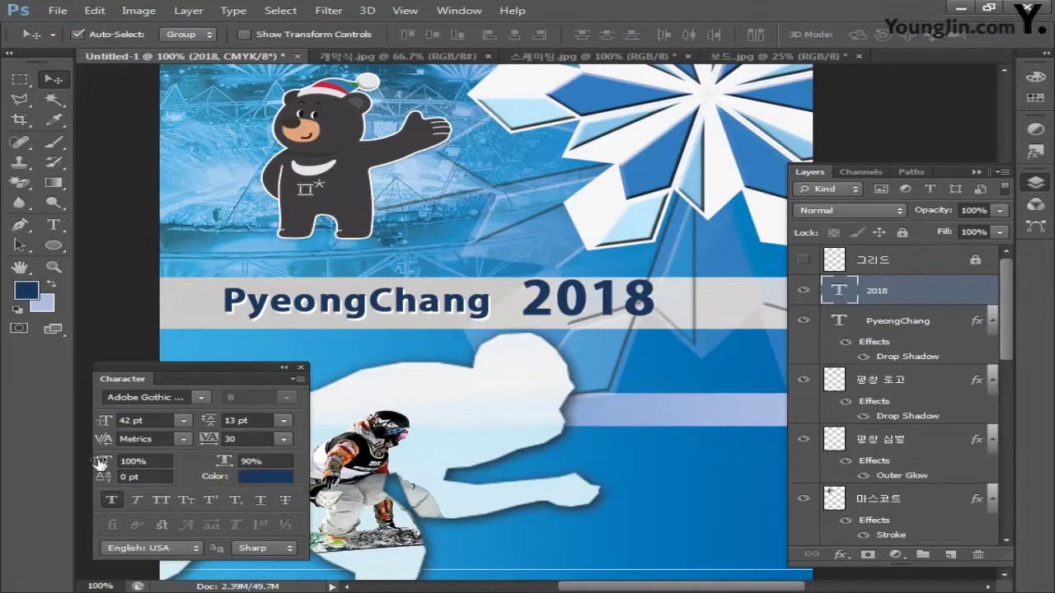
# Step: Tighten the 2018 text's tracking, trying -120 before settling on -80
pyautogui.doubleClick(224, 443)
pyautogui.write('-120')
pyautogui.press('Return')
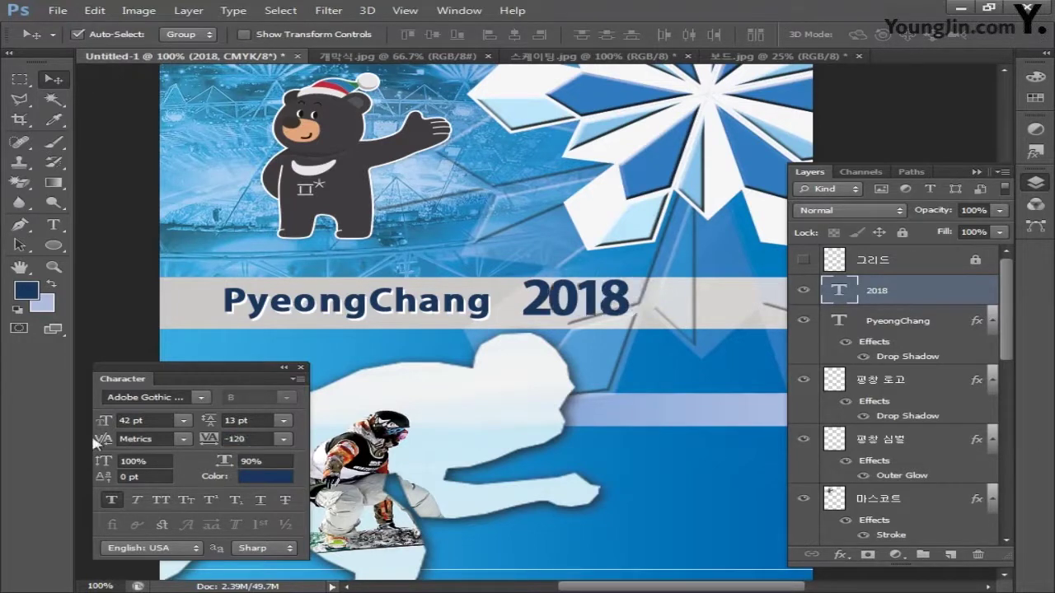
pyautogui.doubleClick(257, 439)
pyautogui.write('-80')
pyautogui.press('Return')
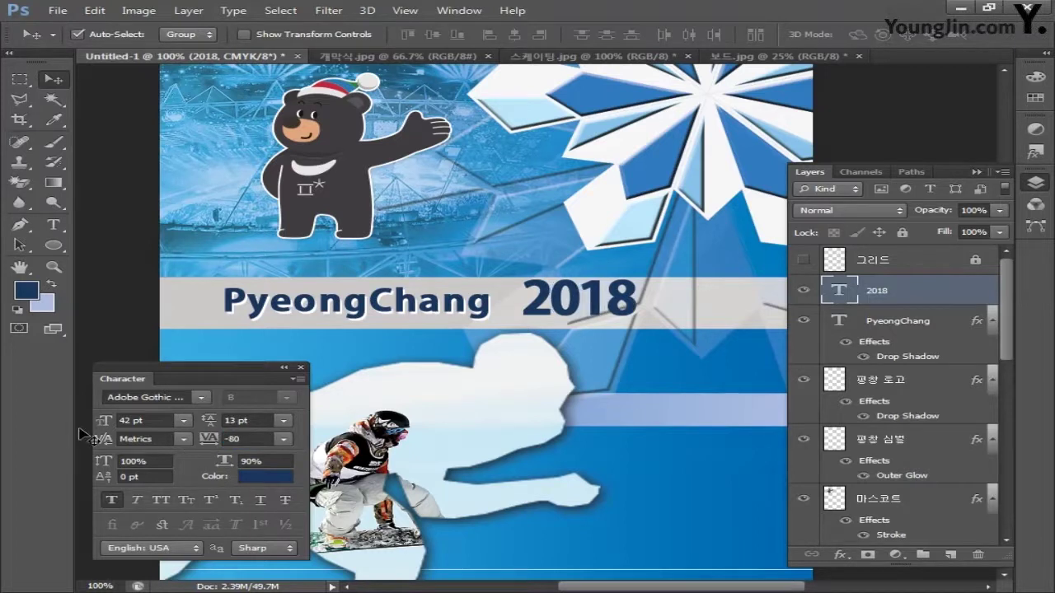
# Step: Set the 2018 text to 48 pt without faux bold and move it closer to PyeongChang, slightly lower in the stripe
pyautogui.doubleClick(140, 420)
pyautogui.write('48')
pyautogui.press('Return')
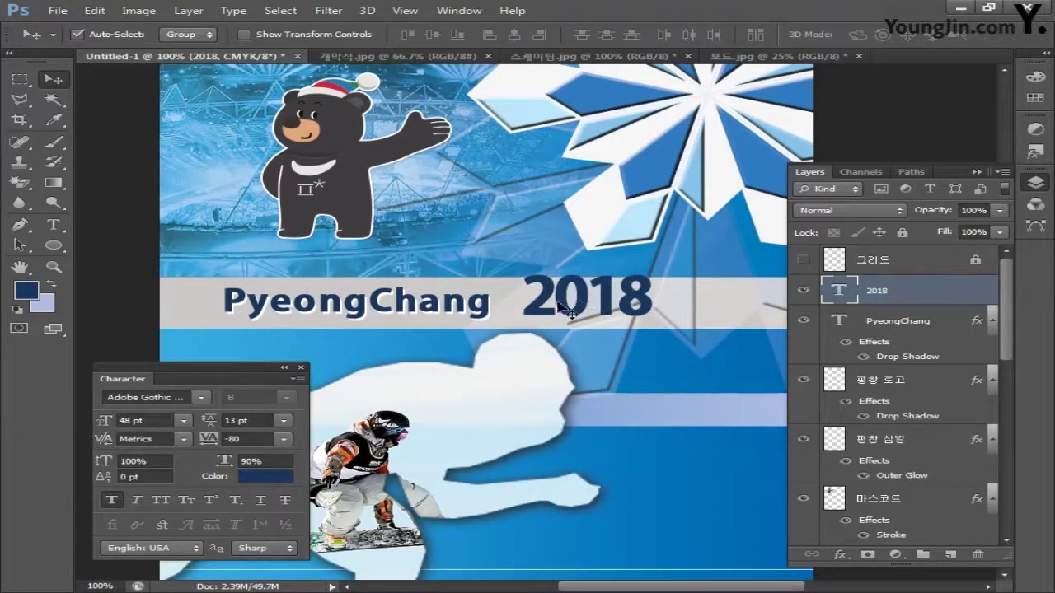
pyautogui.moveTo(568, 313); pyautogui.dragTo(536, 303)
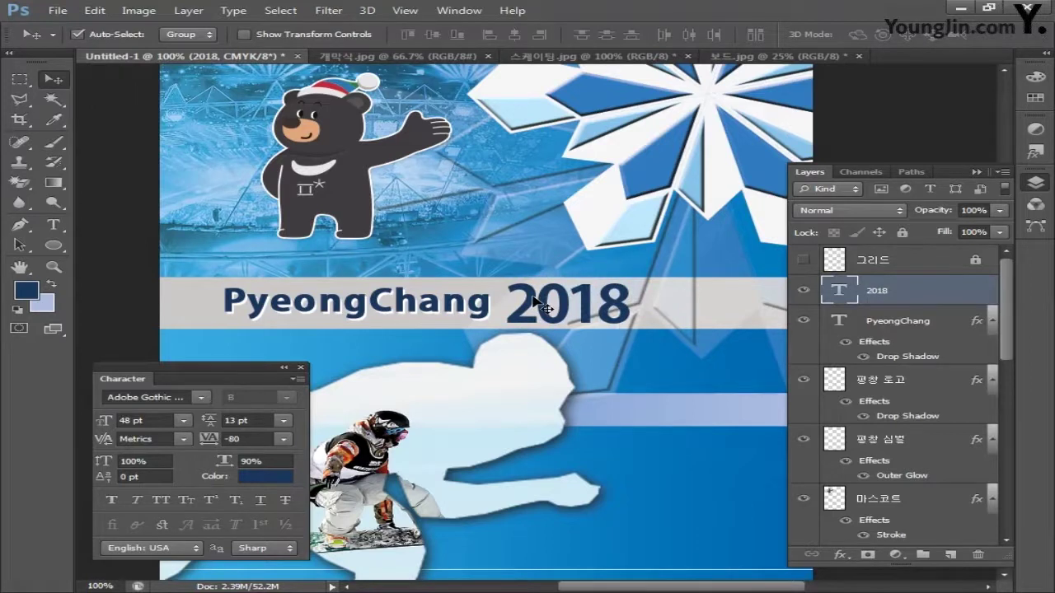
# Step: Give the 2018 text an Arc warp with vertical orientation and 0% bend
pyautogui.click(54, 227)
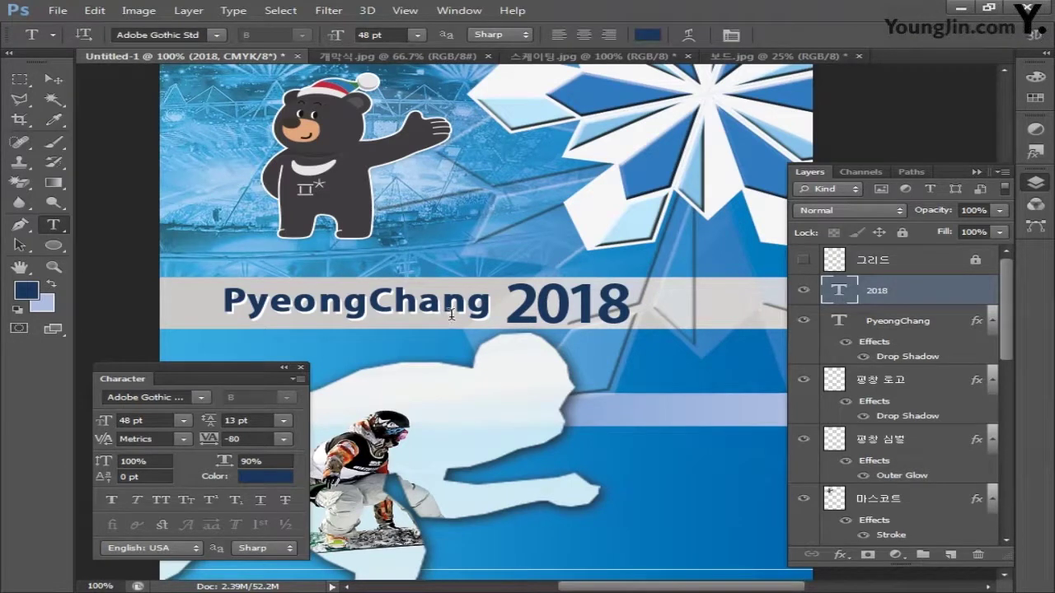
pyautogui.click(688, 36)
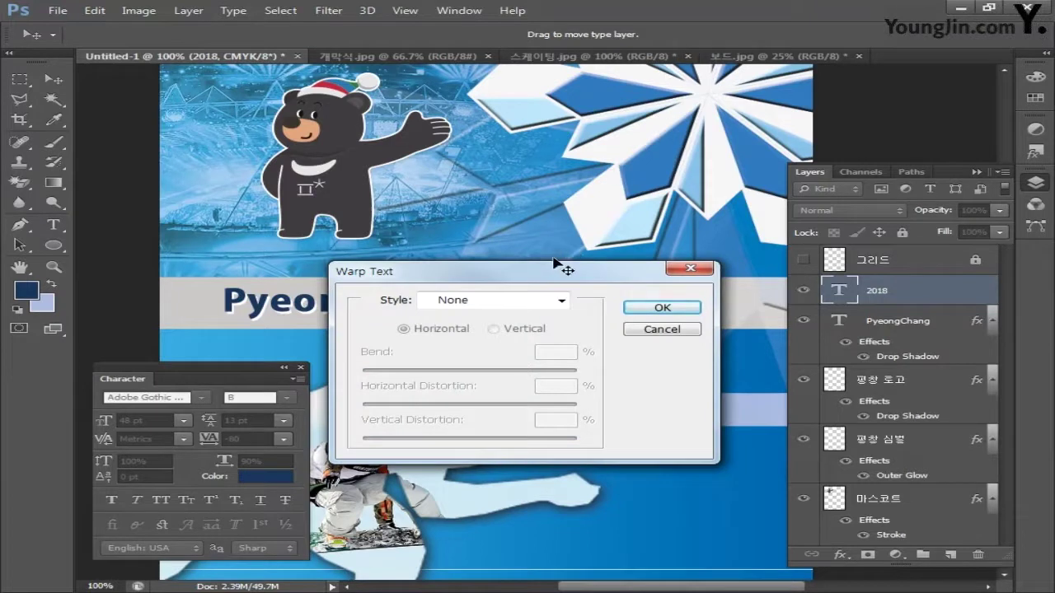
pyautogui.click(548, 303)
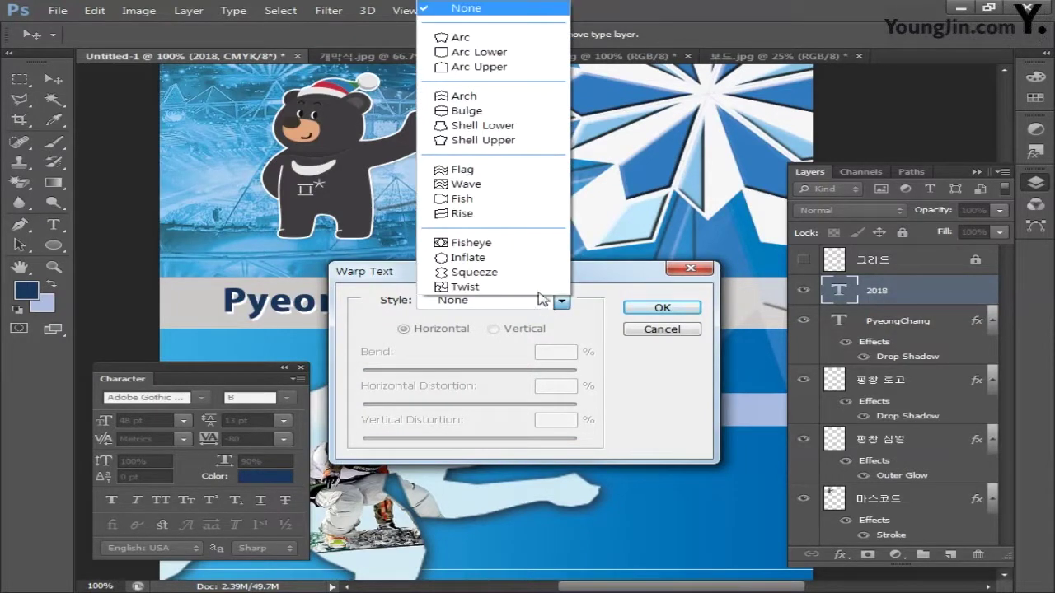
pyautogui.click(478, 40)
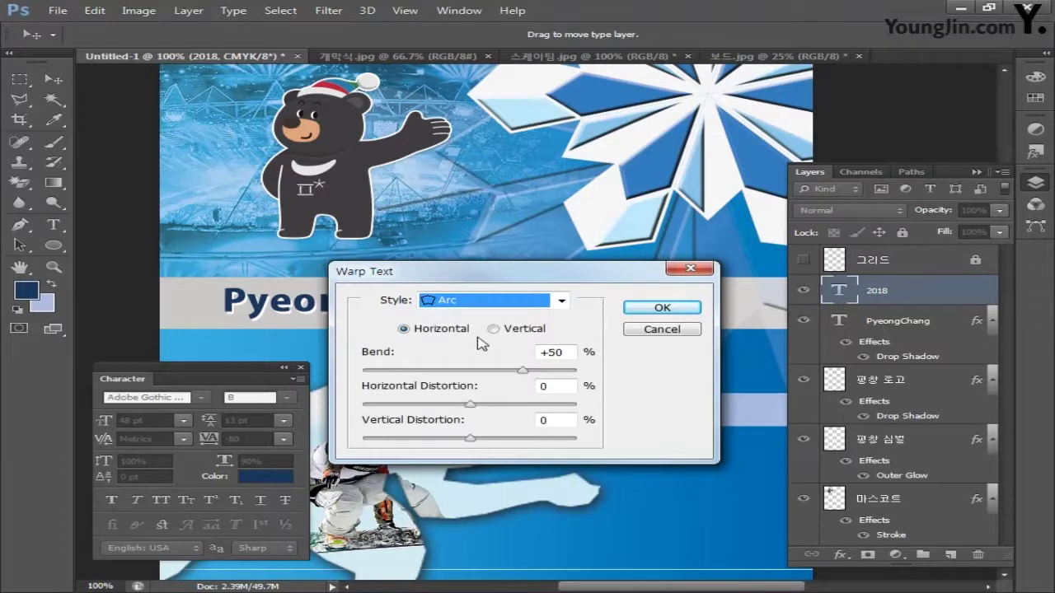
pyautogui.click(506, 330)
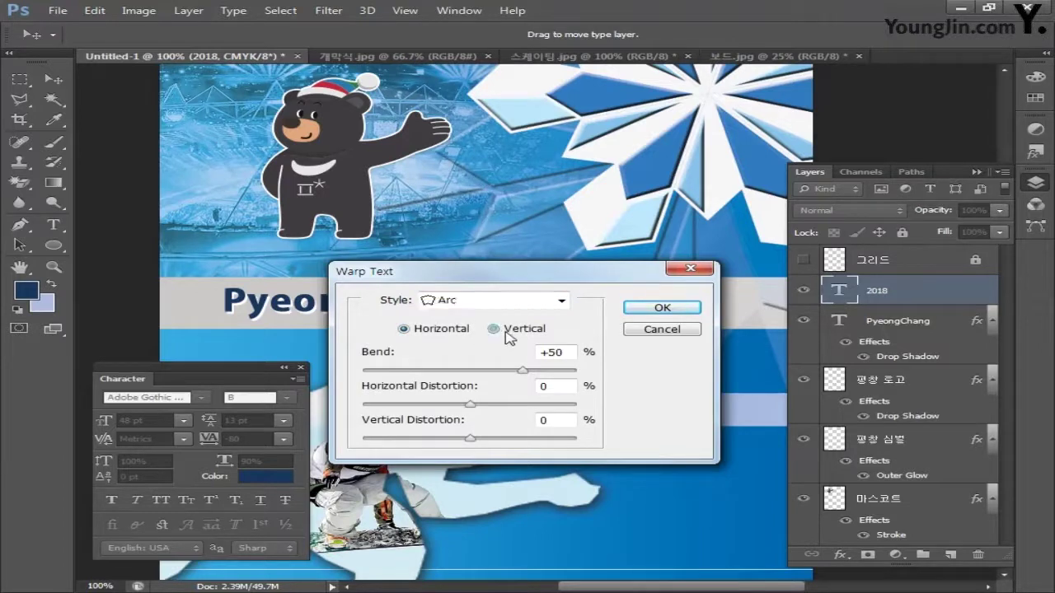
pyautogui.doubleClick(569, 353)
pyautogui.write('0')
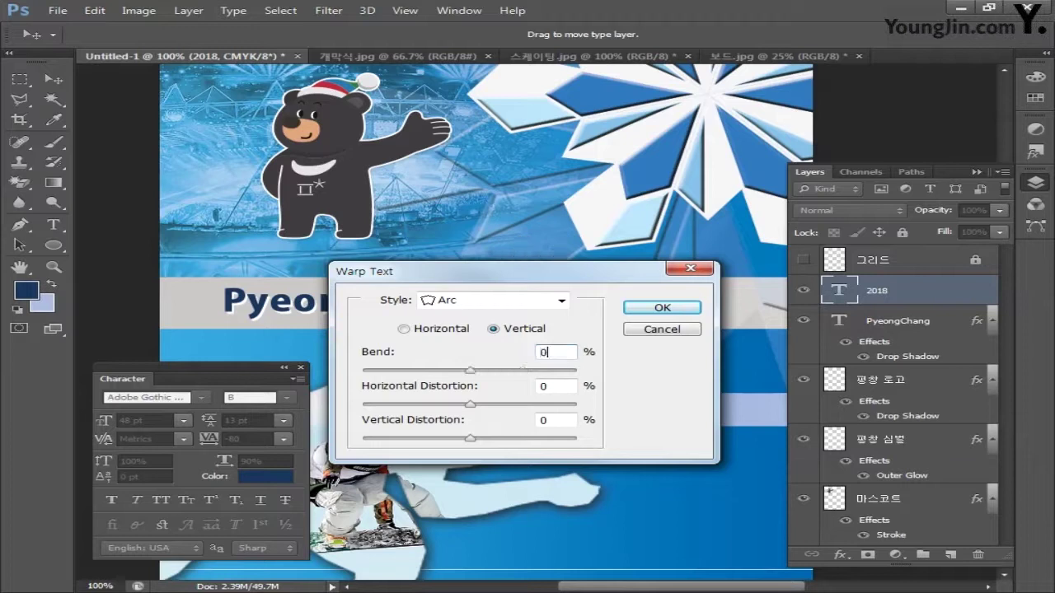
# Step: Add positive horizontal distortion to the 2018 warp so the digits grow from 2 to 8, keeping vertical distortion at 0%
pyautogui.doubleClick(558, 386)
pyautogui.write('5')
pyautogui.doubleClick(569, 421)
pyautogui.write('0')
pyautogui.click(661, 308)
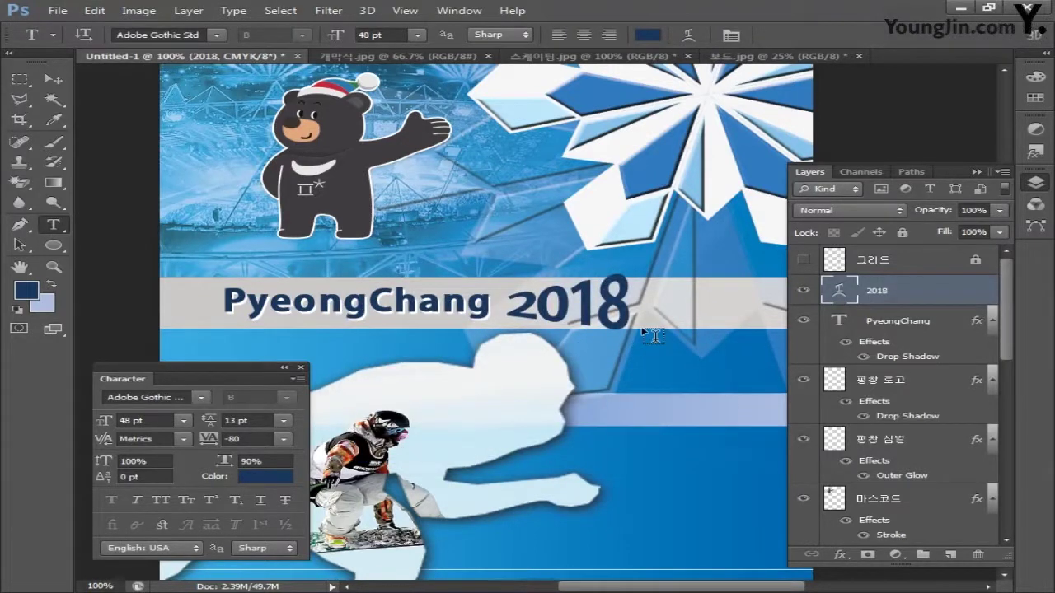
# Step: Add a stroke effect to the 2018 text layer with a size of 2 px
pyautogui.doubleClick(939, 295)
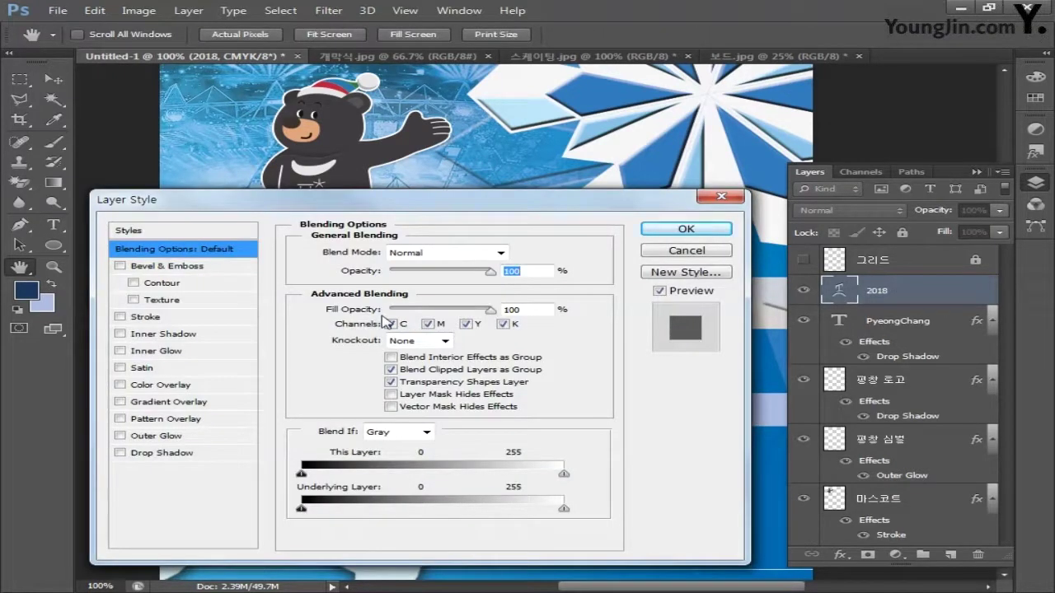
pyautogui.click(146, 319)
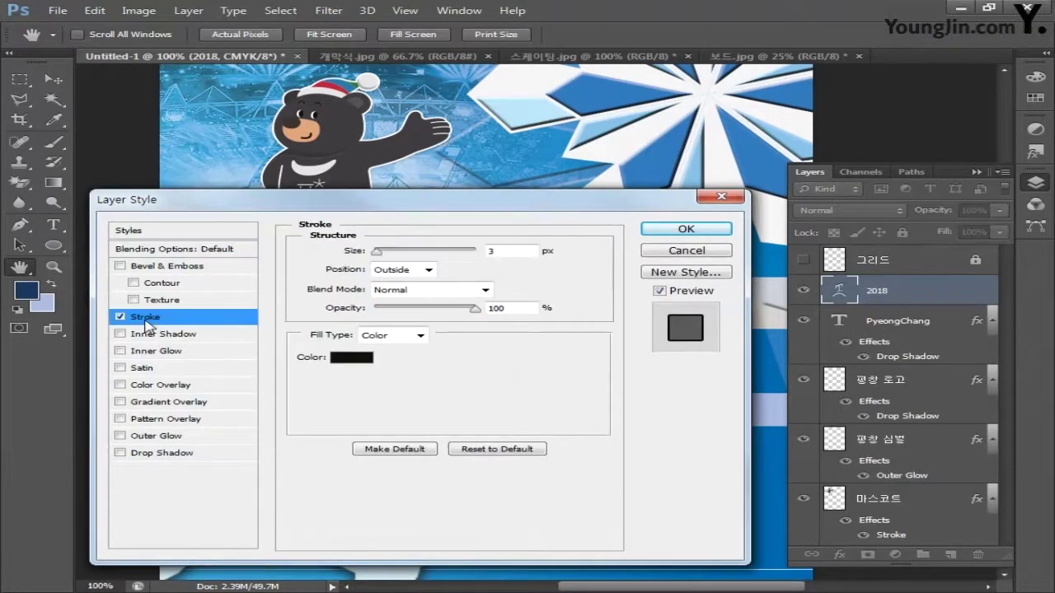
pyautogui.click(514, 251)
pyautogui.write('2')
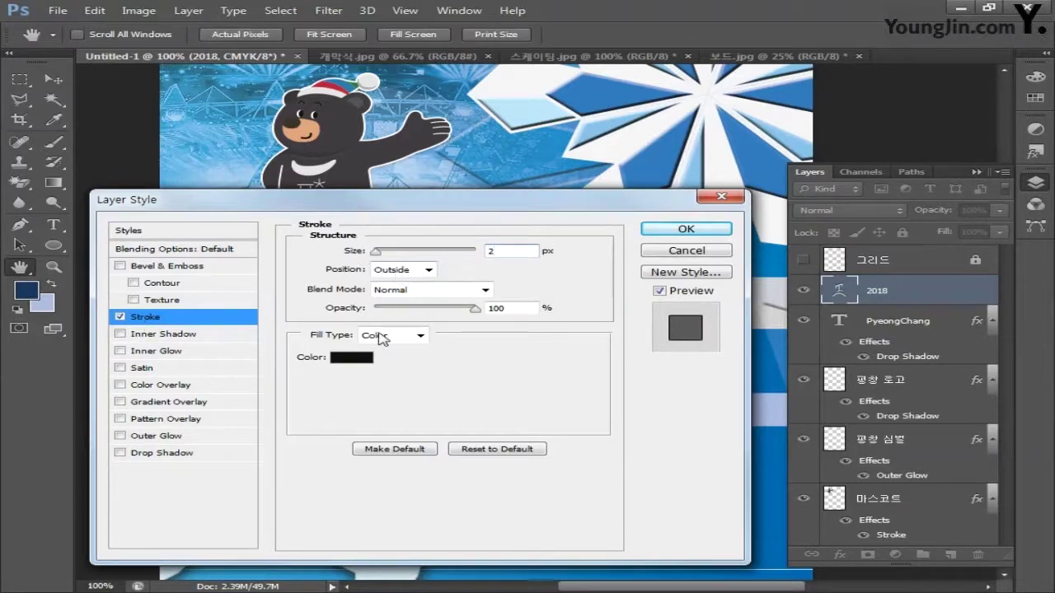
# Step: Change the 2018 text's stroke color to white with CMYK values 0, 0, 0, 0
pyautogui.click(351, 357)
pyautogui.click(750, 484)
pyautogui.write('0')
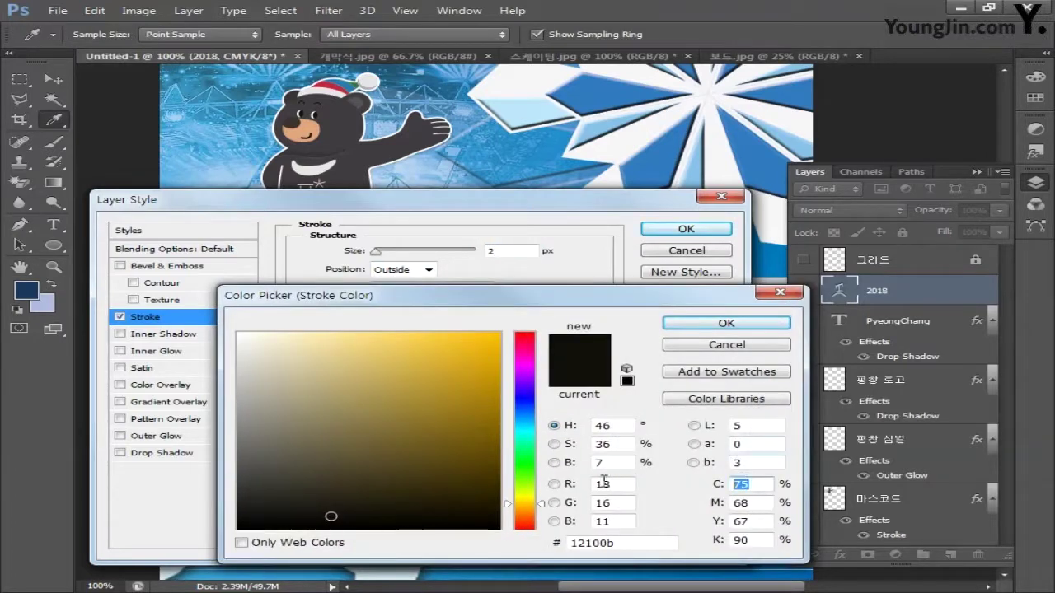
pyautogui.press('Tab')
pyautogui.write('0')
pyautogui.press('Tab')
pyautogui.write('0')
pyautogui.press('Tab')
pyautogui.write('0')
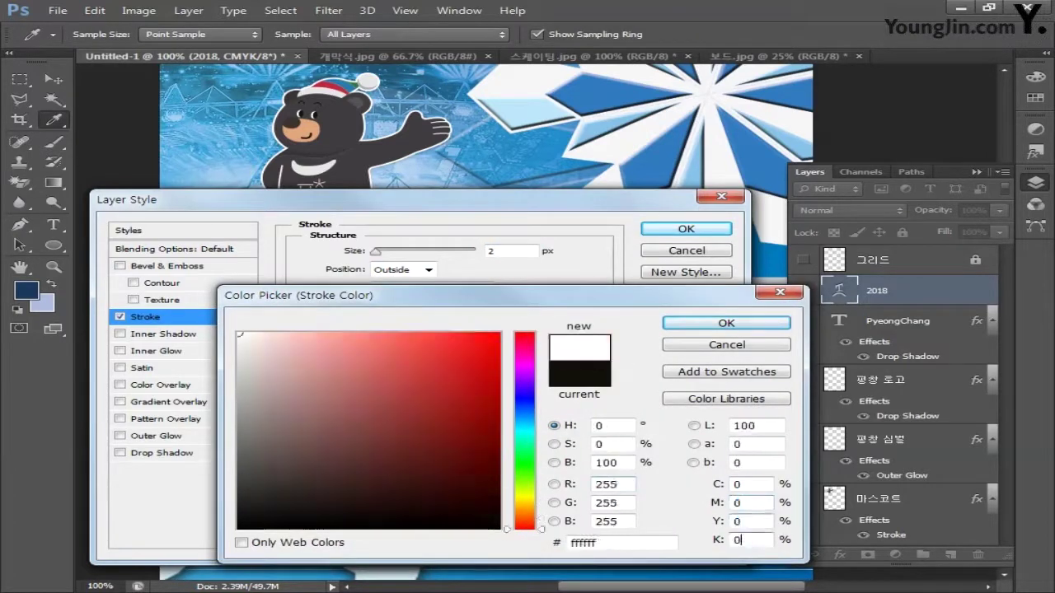
pyautogui.click(725, 324)
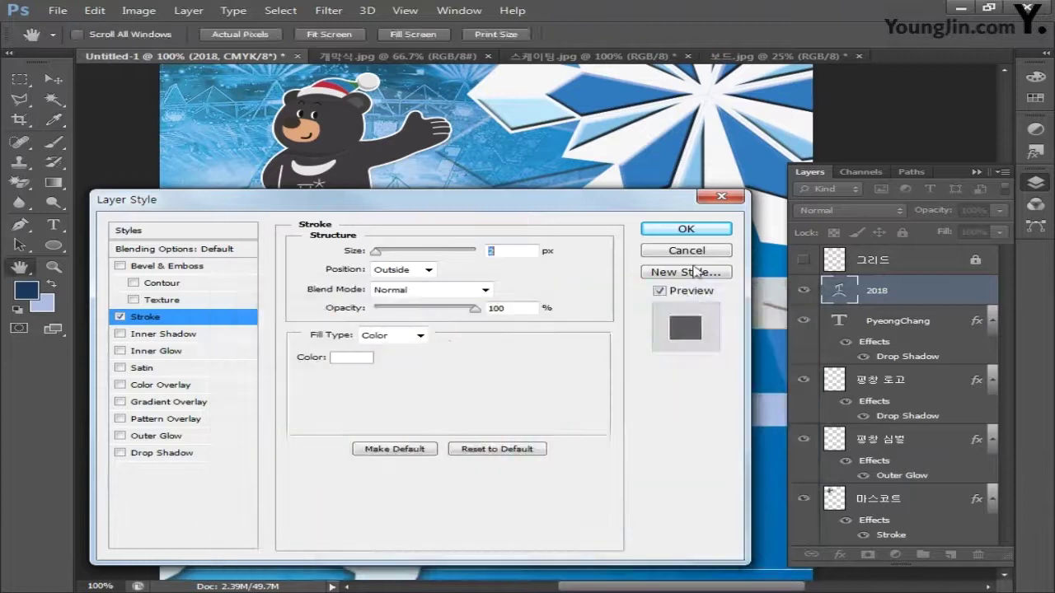
# Step: Add a gradient overlay to the 2018 text layer with Normal blend mode and 100% opacity
pyautogui.click(152, 404)
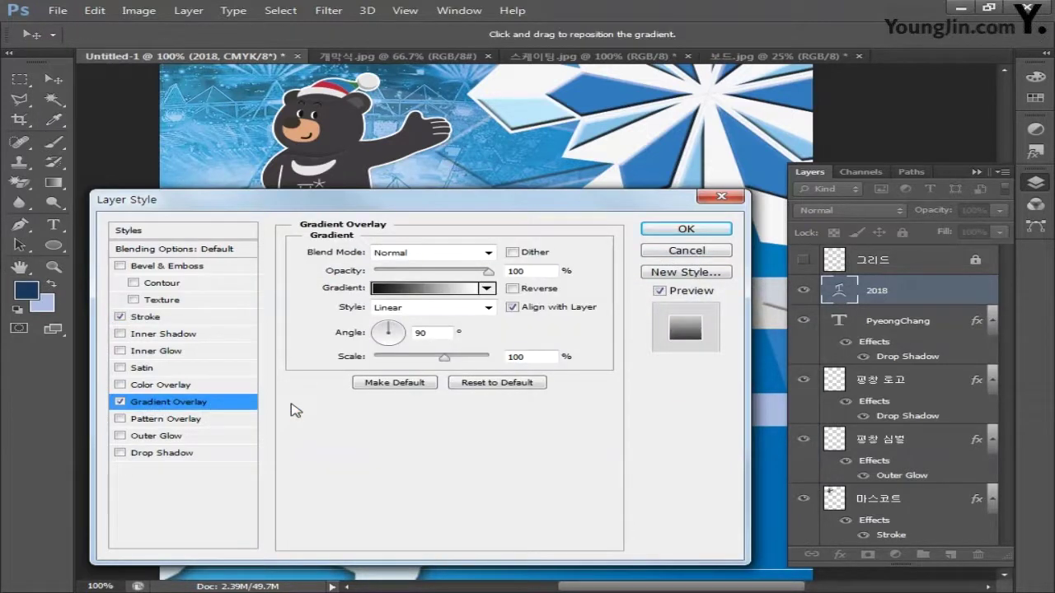
pyautogui.click(468, 253)
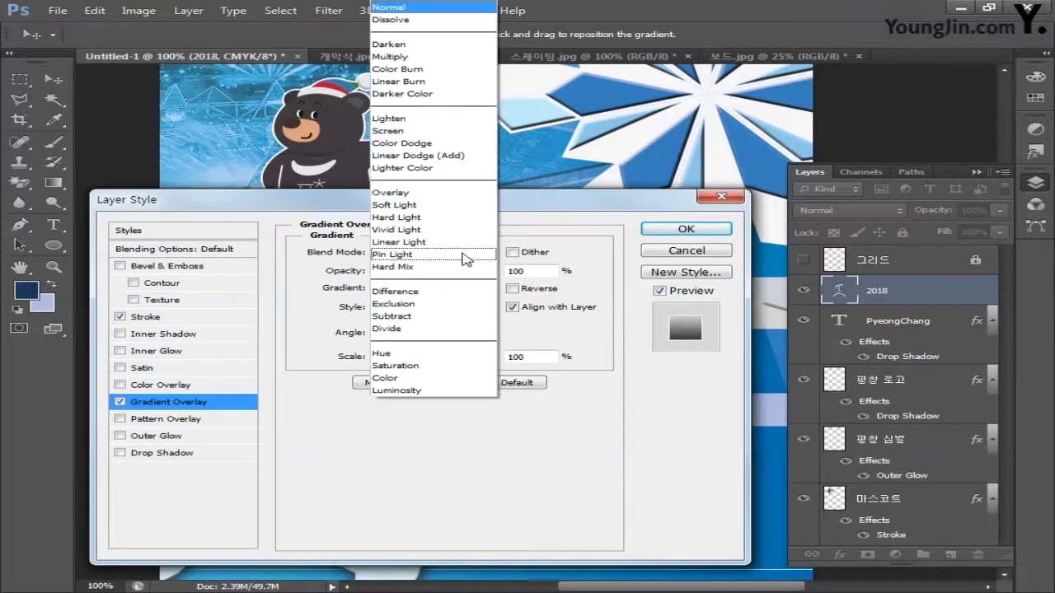
pyautogui.click(437, 7)
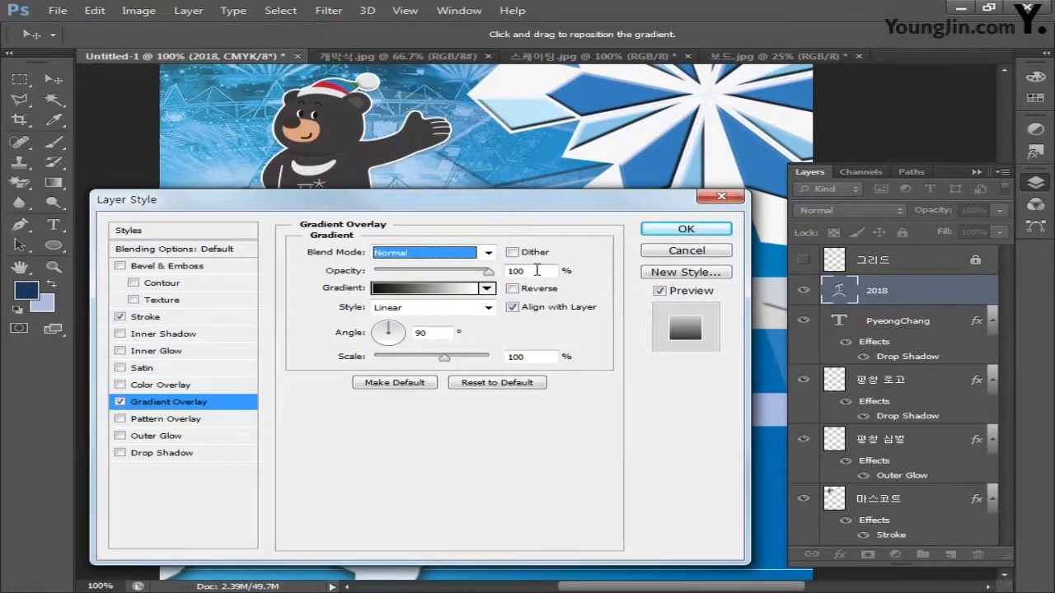
pyautogui.press('Tab')
# Step: Color the gradient overlay's black stop CMYK 70, 12, 0, 0 and place it at 20% location
pyautogui.click(420, 288)
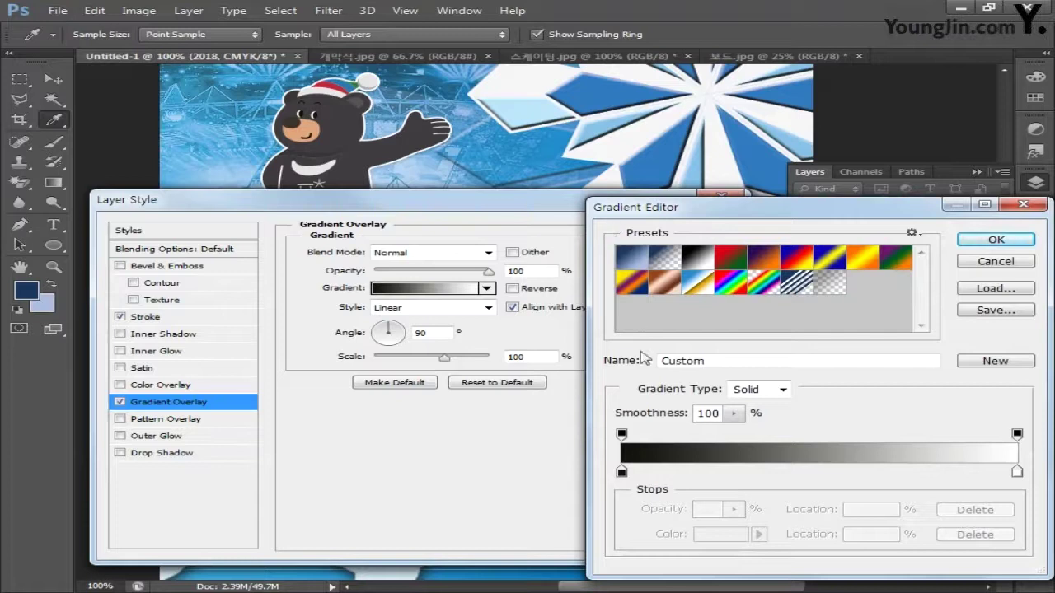
pyautogui.click(622, 472)
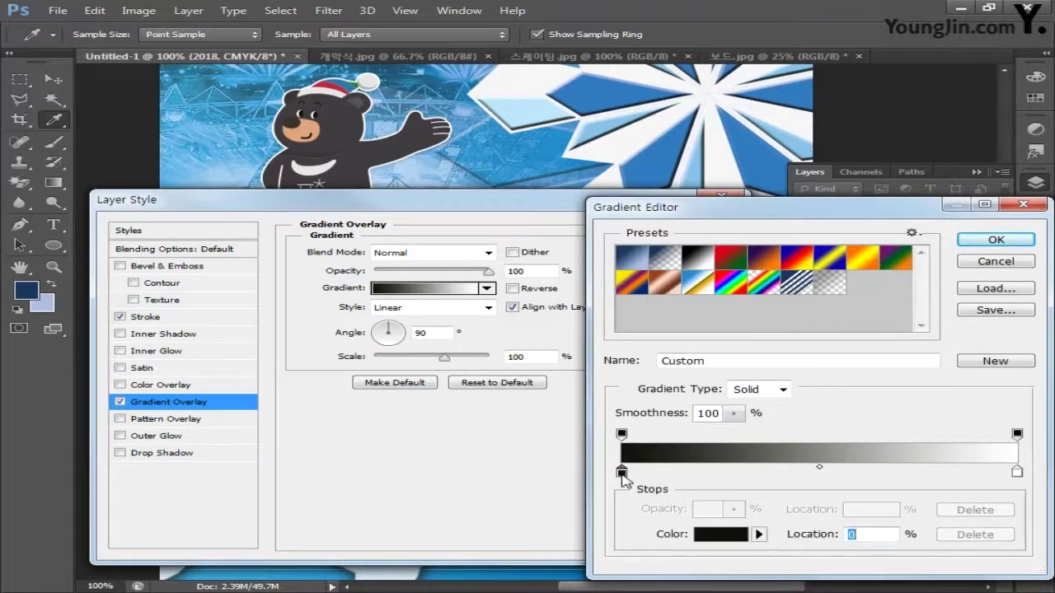
pyautogui.doubleClick(622, 472)
pyautogui.doubleClick(742, 485)
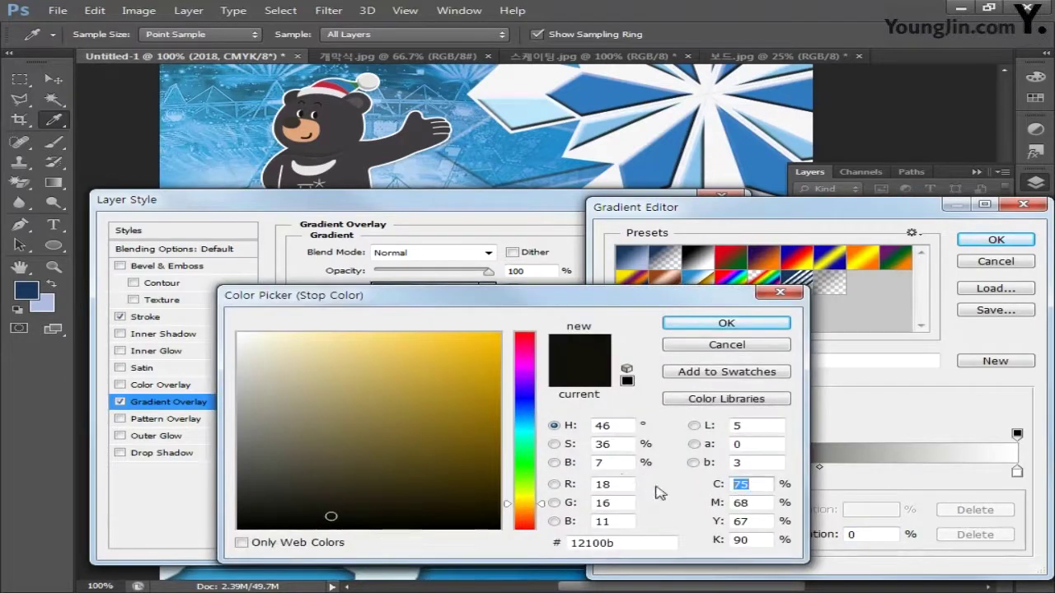
pyautogui.write('70')
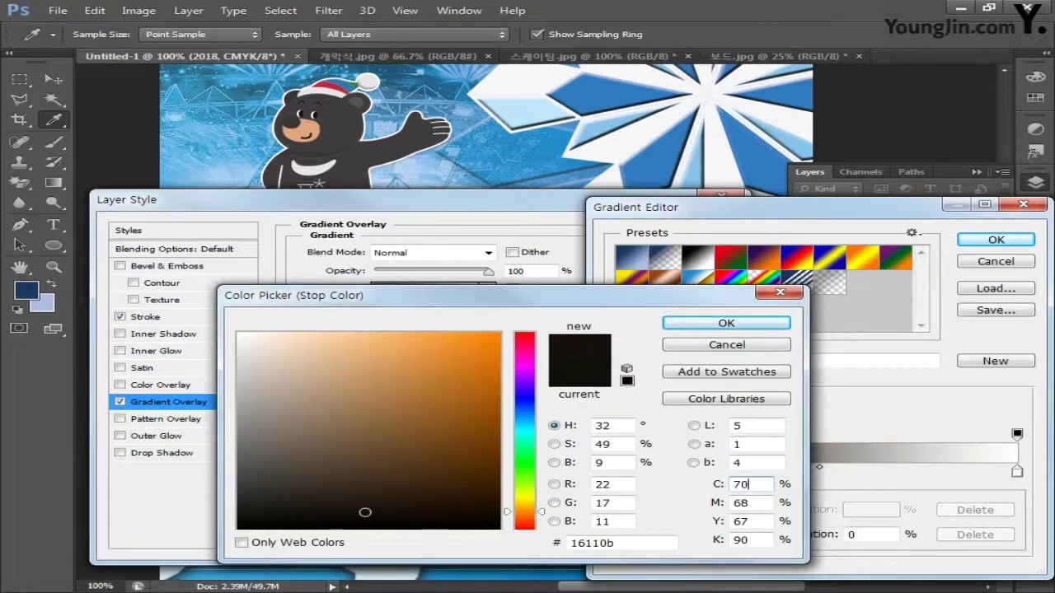
pyautogui.press('Tab')
pyautogui.write('12')
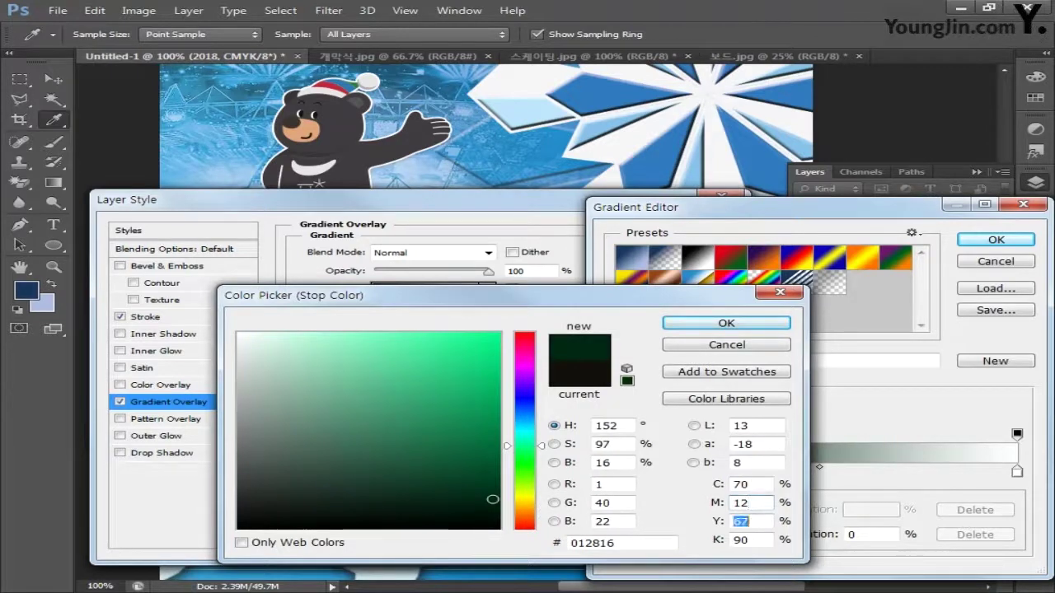
pyautogui.write('0')
pyautogui.press('Tab')
pyautogui.write('0')
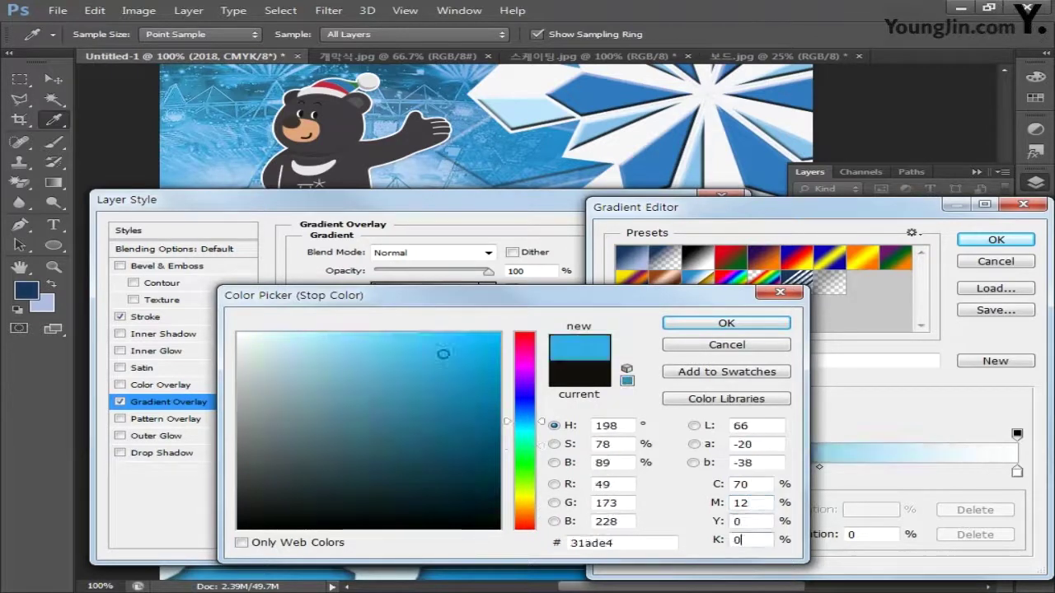
pyautogui.click(725, 324)
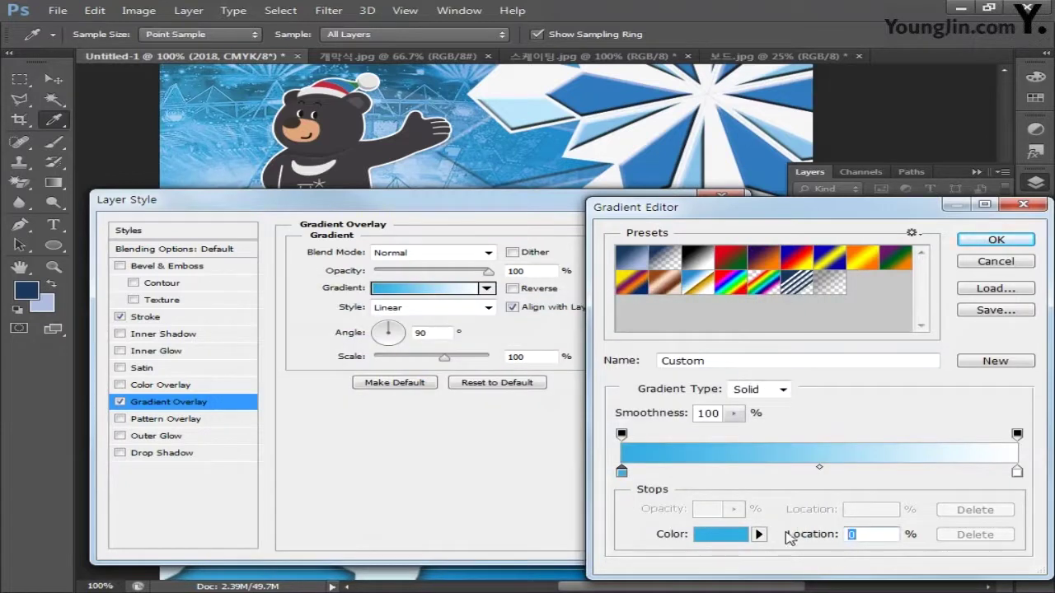
pyautogui.write('20')
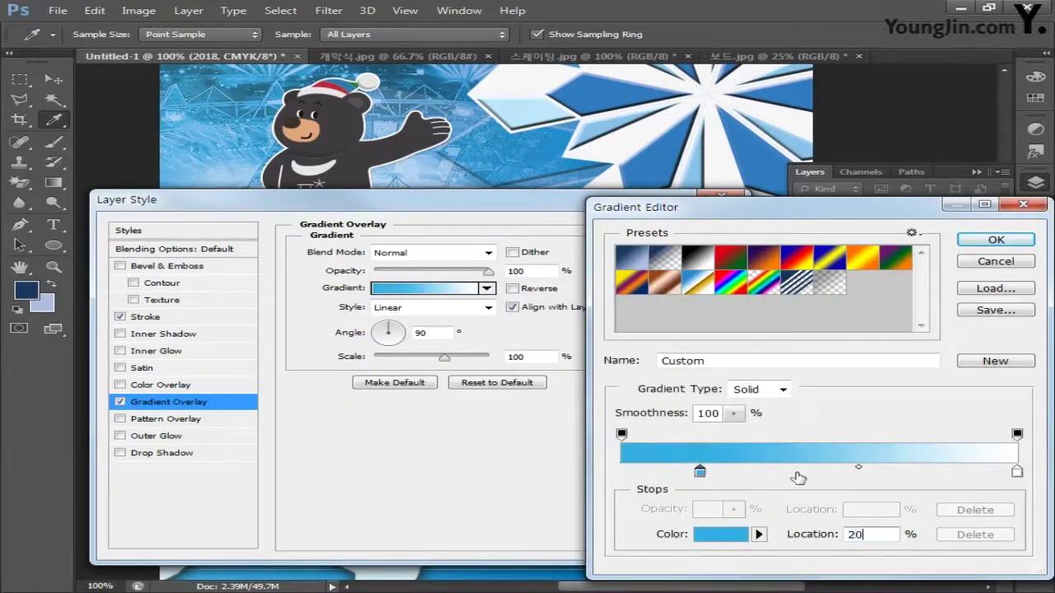
# Step: Add a middle gradient stop at 50% location with CMYK color 25, 0, 0, 0
pyautogui.click(803, 476)
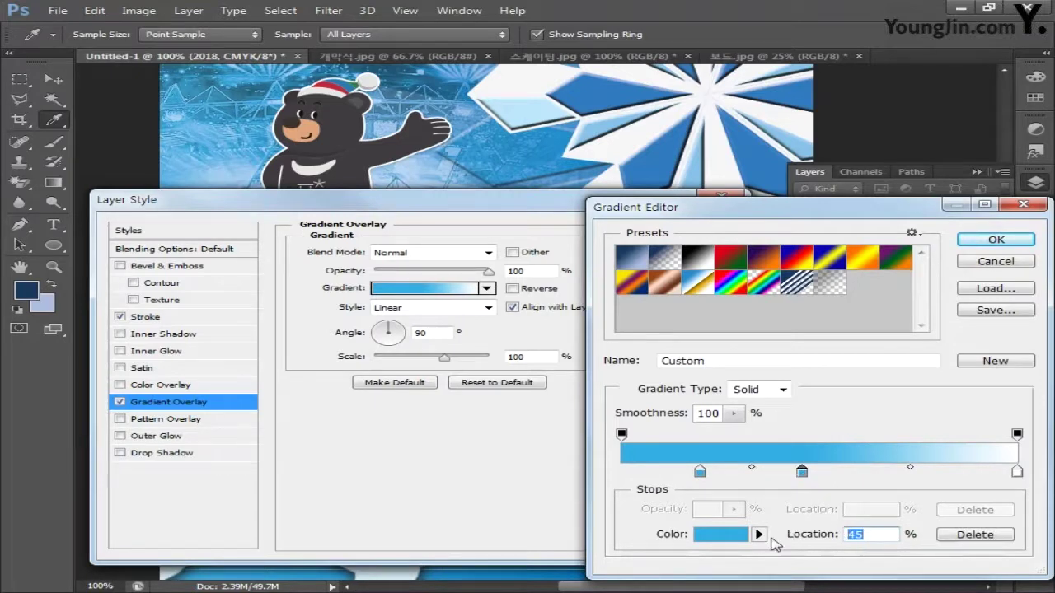
pyautogui.write('50')
pyautogui.doubleClick(819, 471)
pyautogui.doubleClick(746, 484)
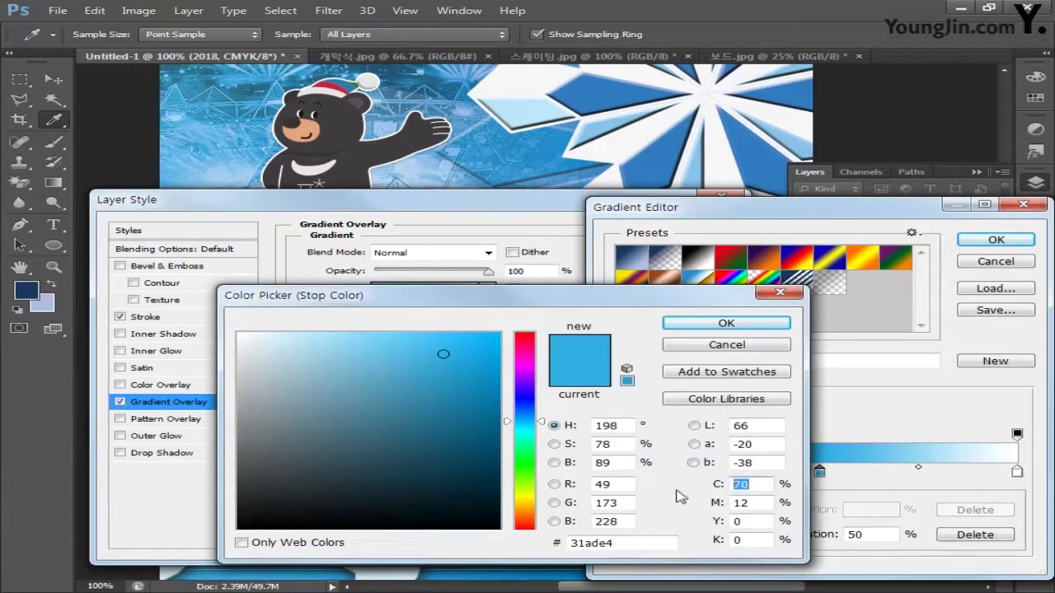
pyautogui.write('25')
pyautogui.press('Tab')
pyautogui.write('0')
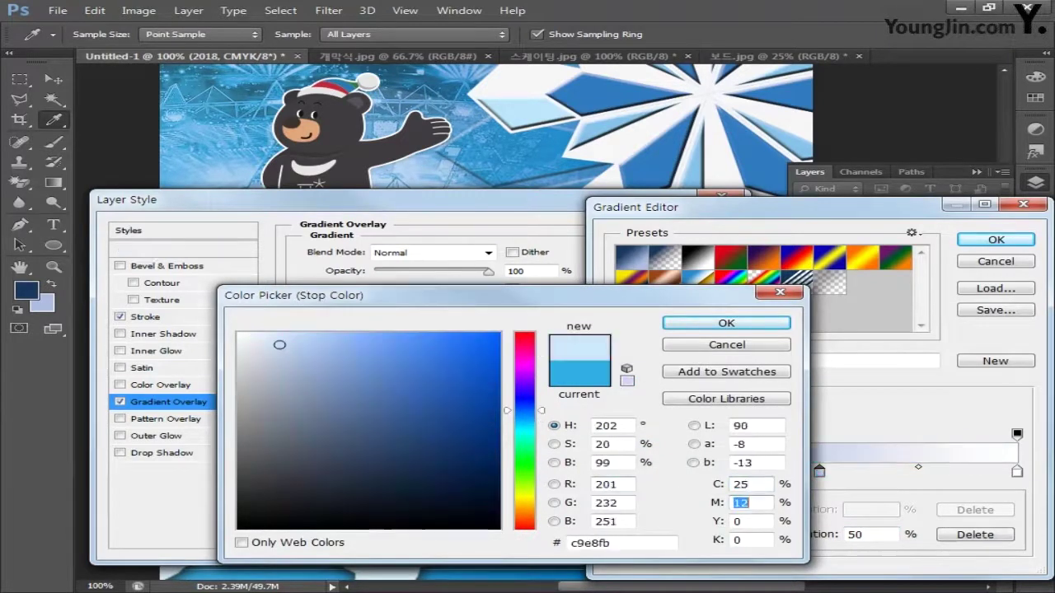
pyautogui.press('Tab')
pyautogui.write('0')
pyautogui.press('Tab')
pyautogui.write('0')
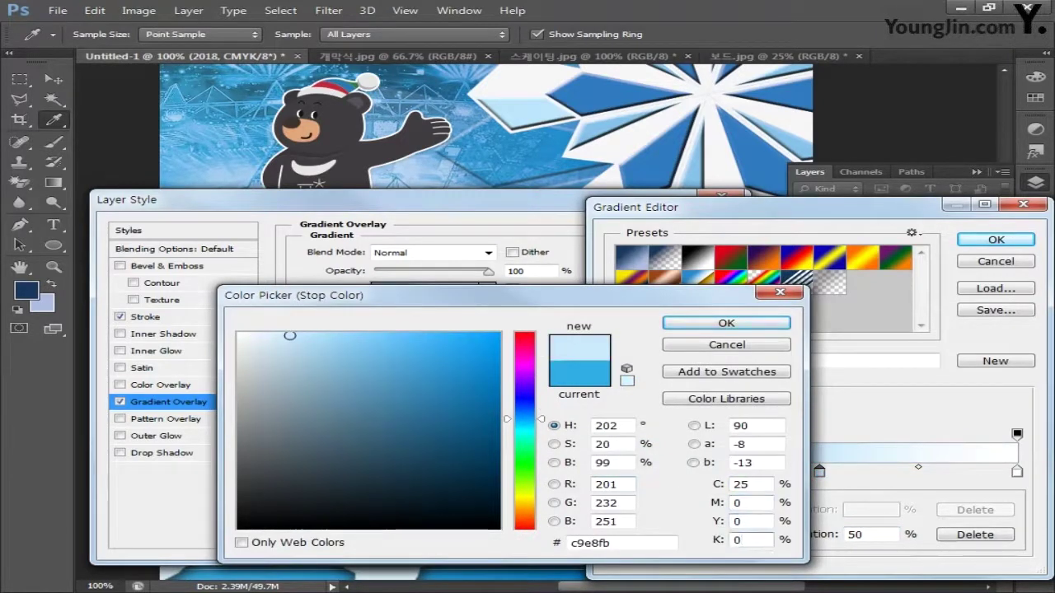
pyautogui.click(726, 323)
# Step: Move the white end stop to 80% location, color it CMYK 70, 12, 0, 0 and accept the gradient
pyautogui.click(1016, 473)
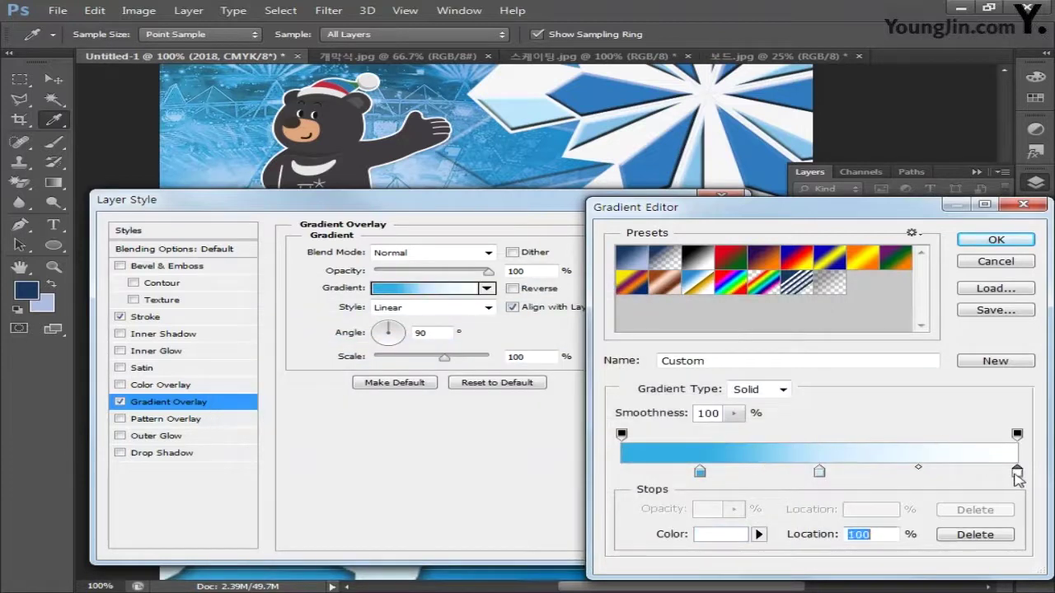
pyautogui.write('80')
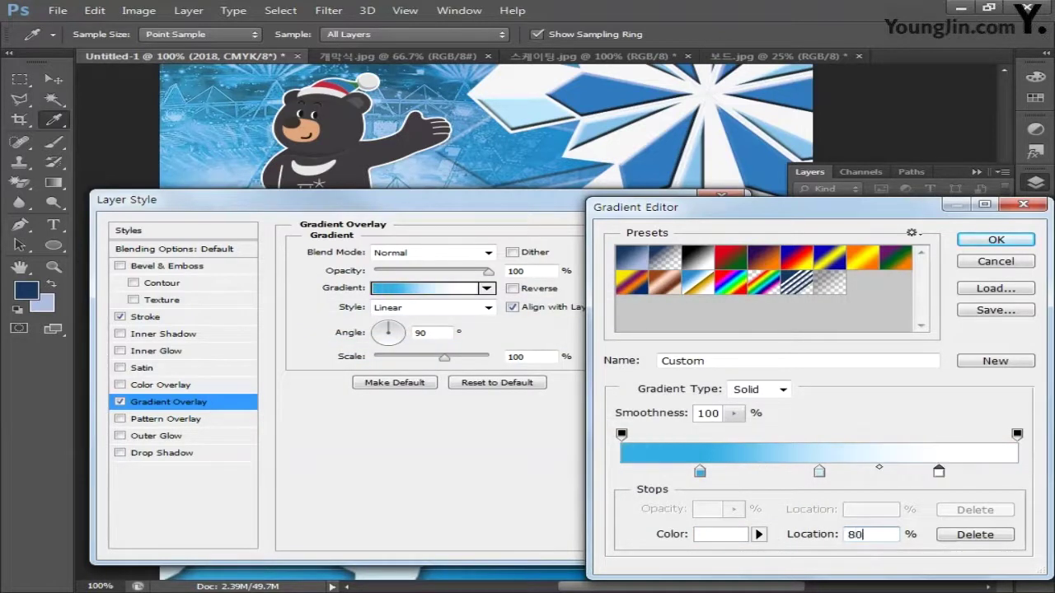
pyautogui.doubleClick(938, 472)
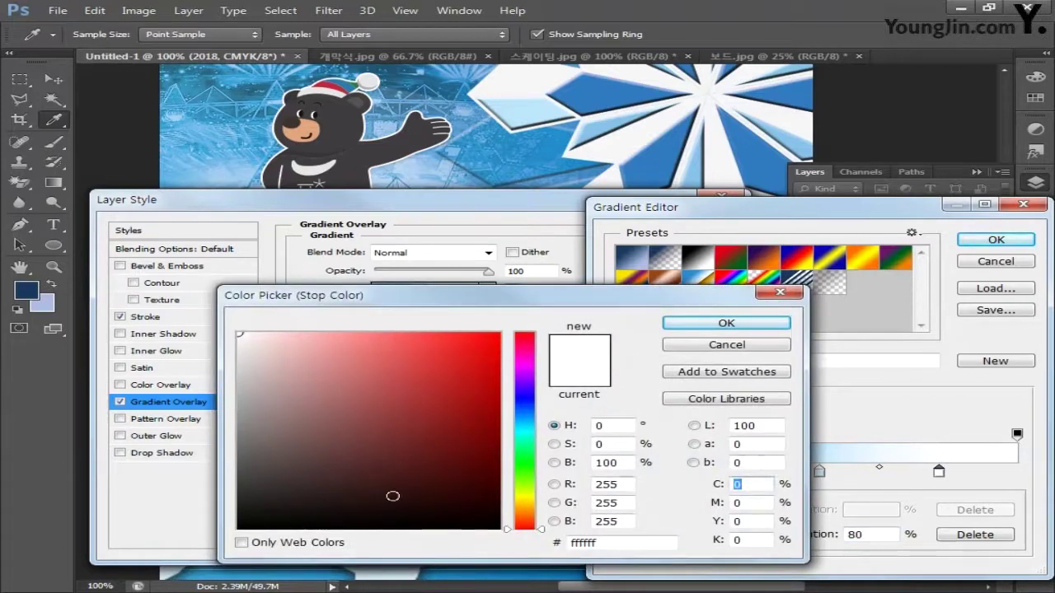
pyautogui.write('70')
pyautogui.press('Tab')
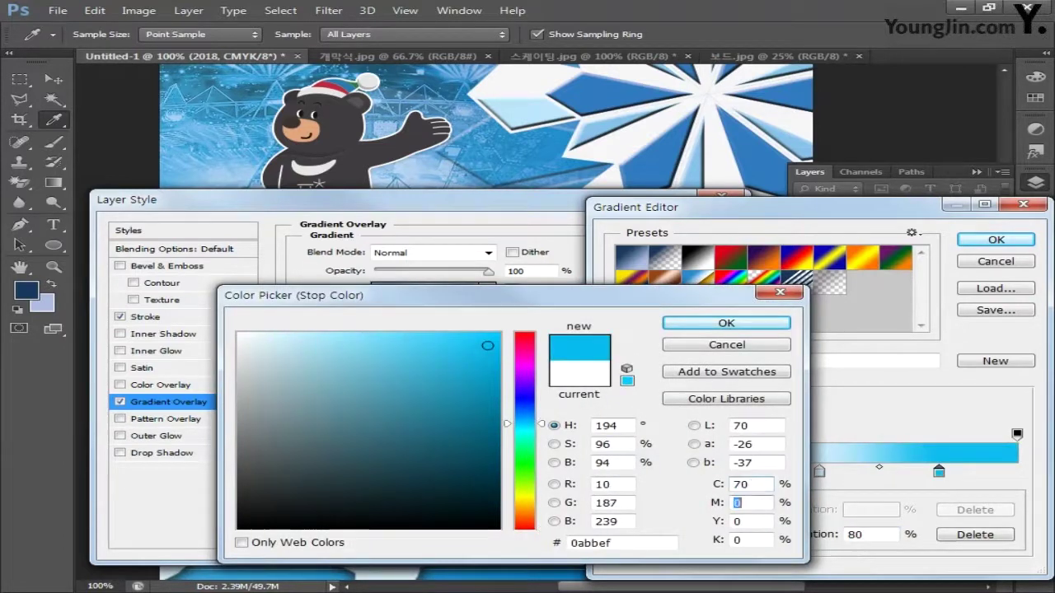
pyautogui.write('12')
pyautogui.press('Tab')
pyautogui.write('0')
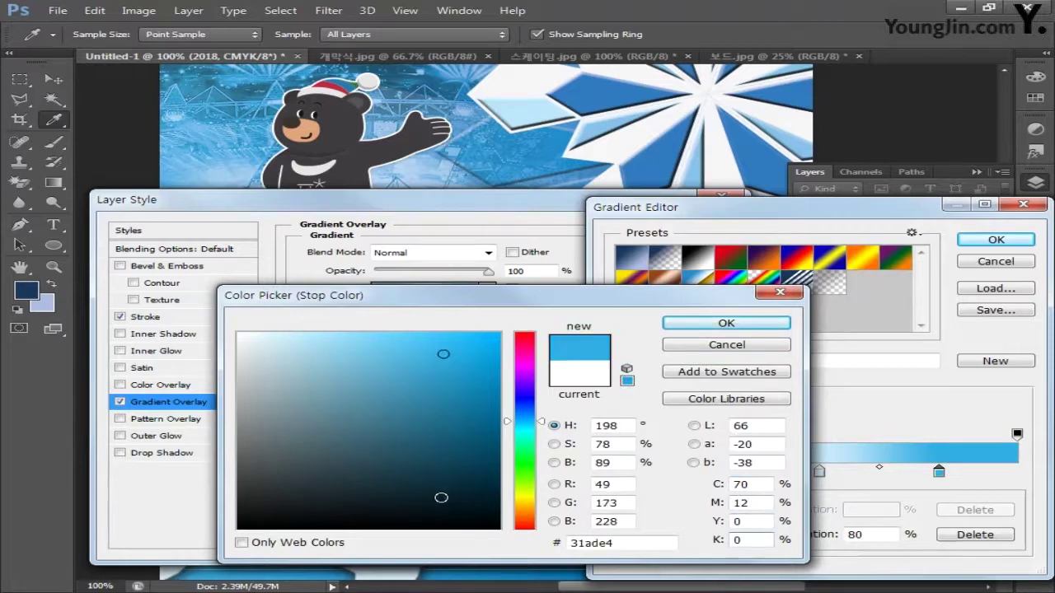
pyautogui.click(709, 323)
pyautogui.click(987, 241)
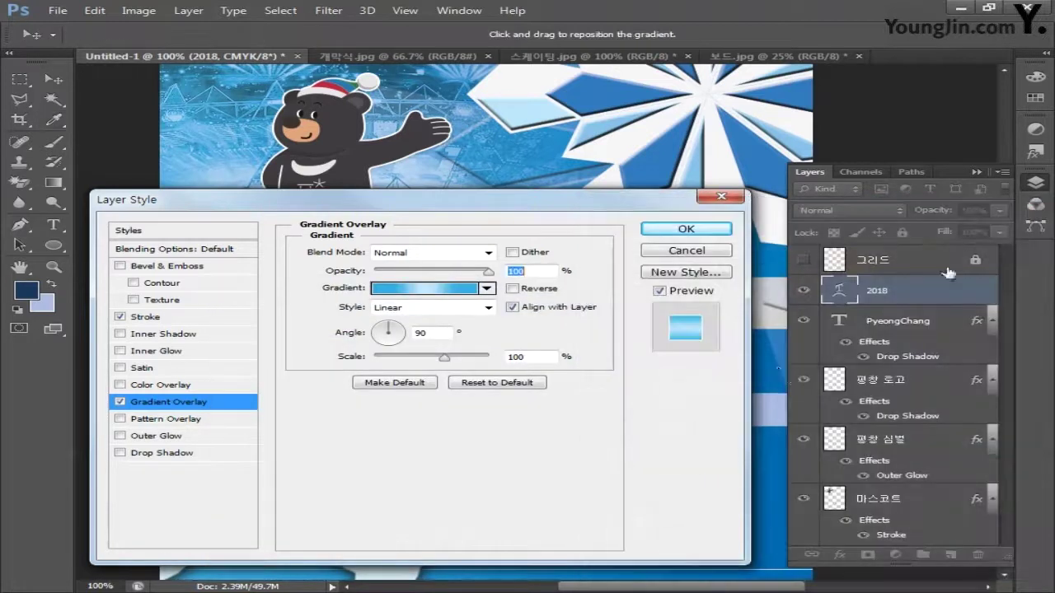
# Step: Add a drop shadow to the 2018 text layer with Normal blend mode and 60% opacity
pyautogui.click(161, 453)
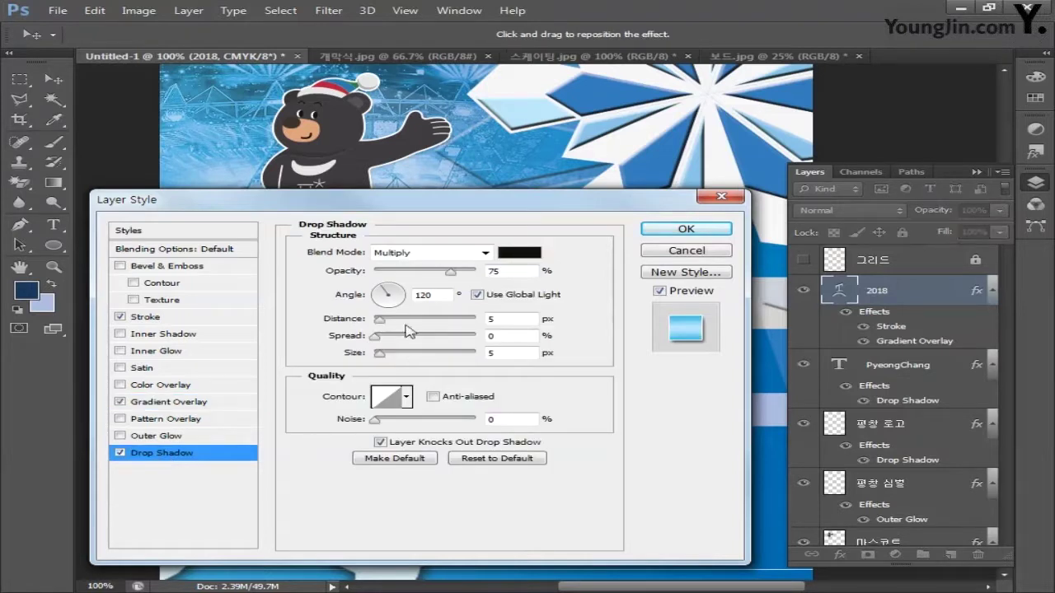
pyautogui.click(425, 253)
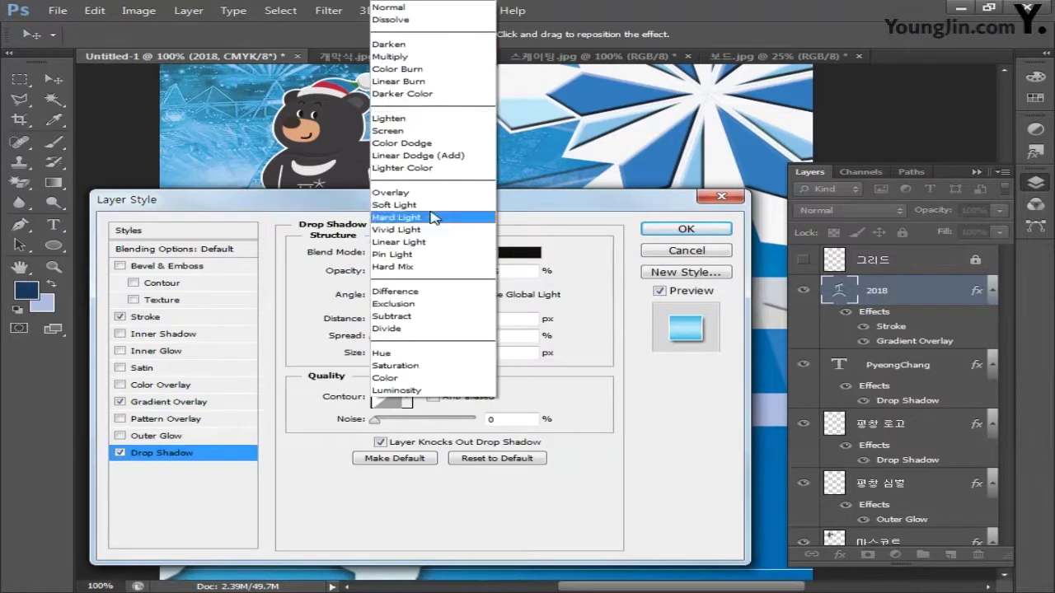
pyautogui.click(419, 10)
pyautogui.click(362, 275)
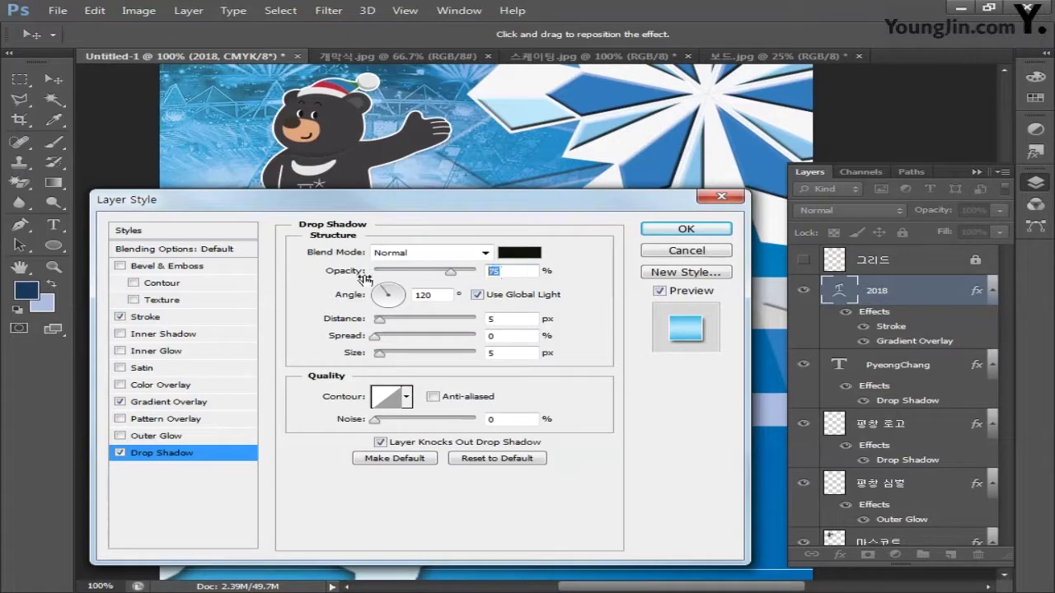
pyautogui.write('60')
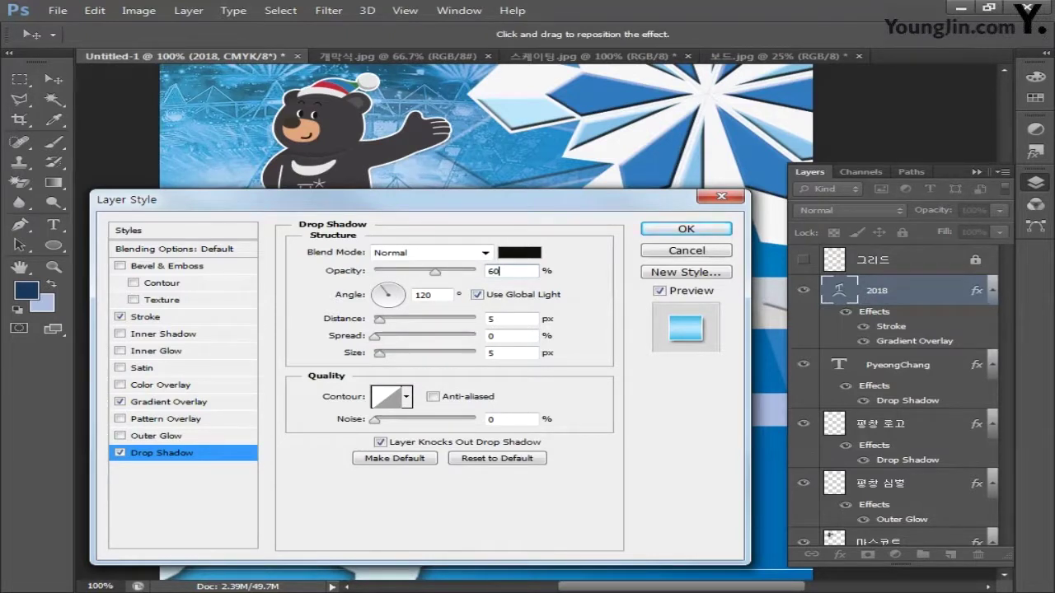
# Step: Set the 2018 drop shadow's distance to 6 px and size to 0 px, and apply the layer styles
pyautogui.click(356, 322)
pyautogui.write('6')
pyautogui.doubleClick(488, 352)
pyautogui.write('0')
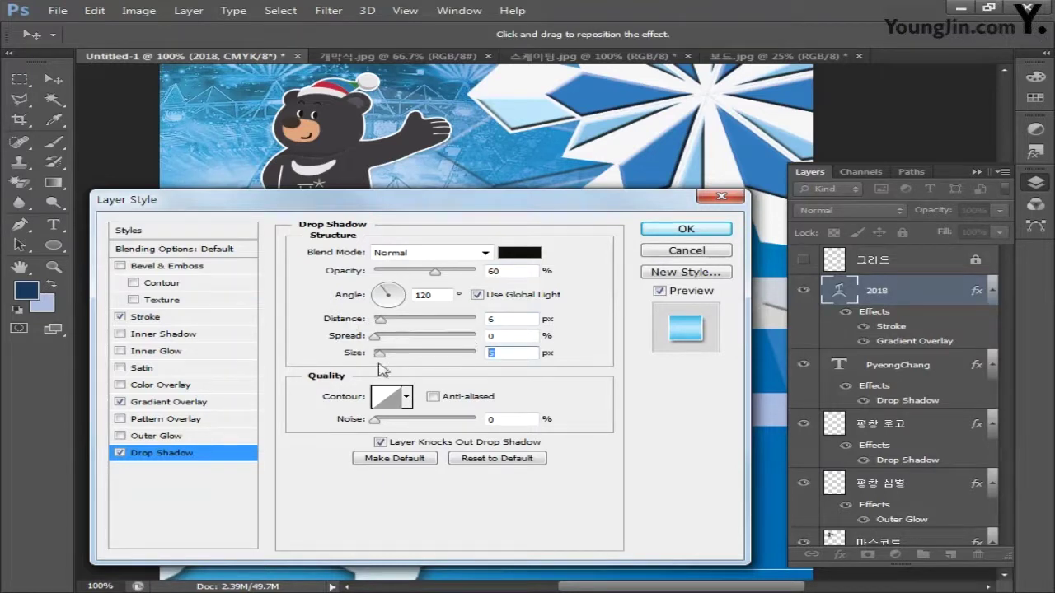
pyautogui.click(672, 230)
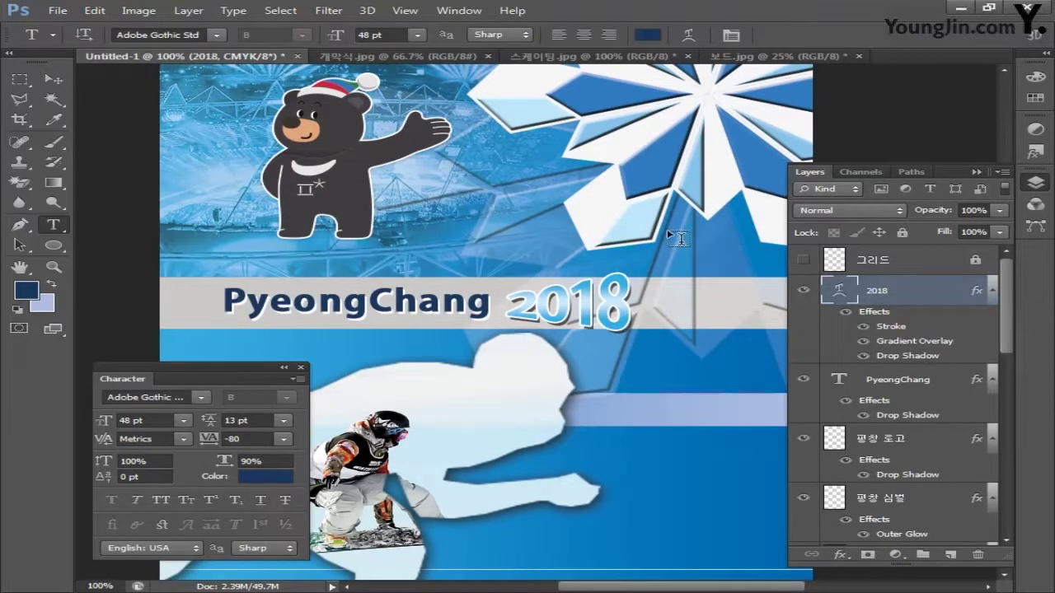
# Step: Fit the whole poster in view and check its layout against the 그리드 grid layer, hiding the grid again
pyautogui.click(301, 368)
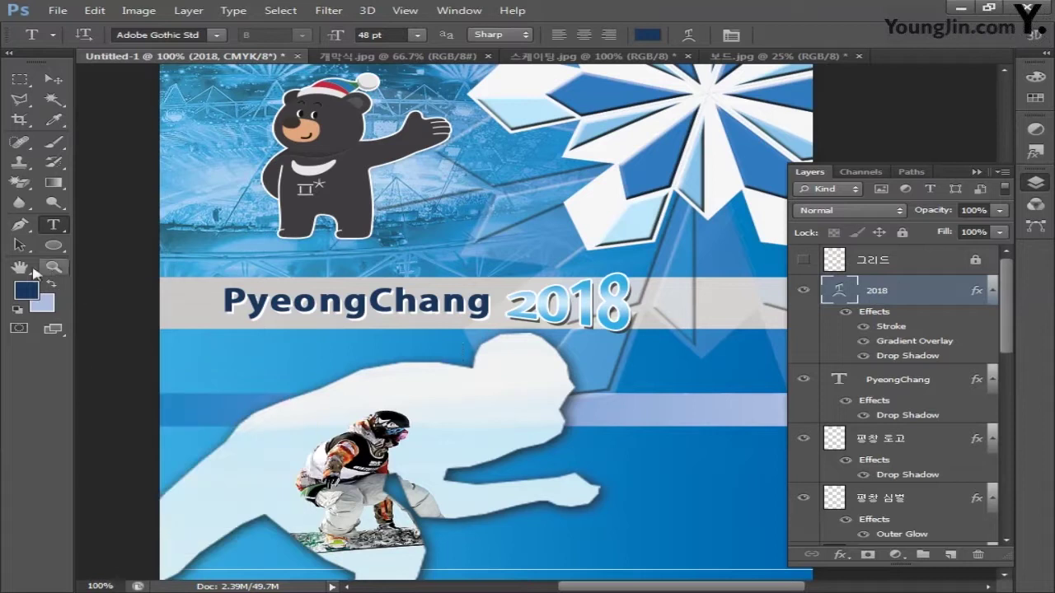
pyautogui.doubleClick(20, 267)
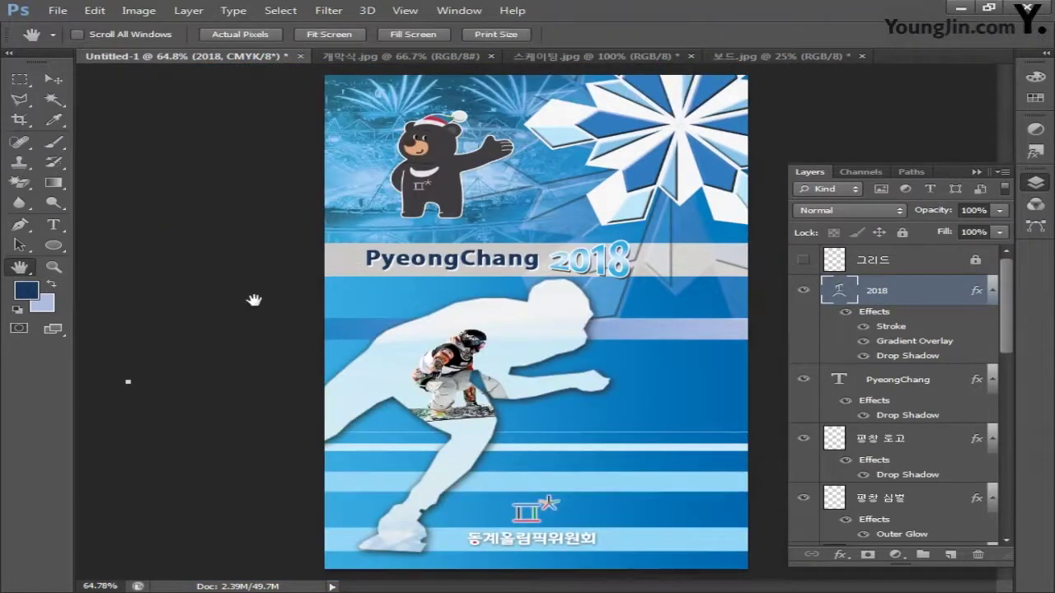
pyautogui.click(803, 260)
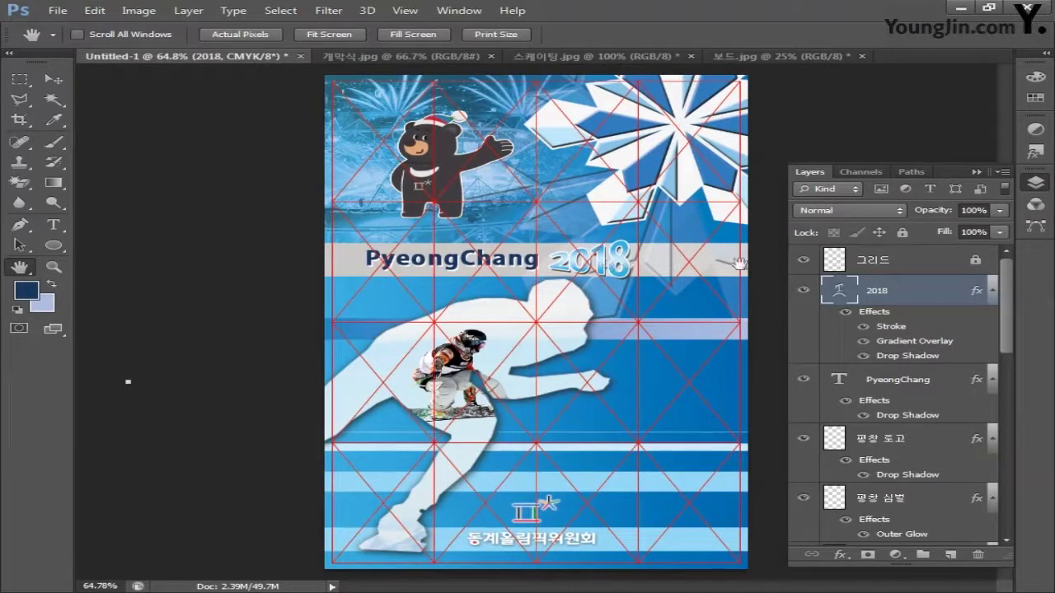
pyautogui.click(803, 260)
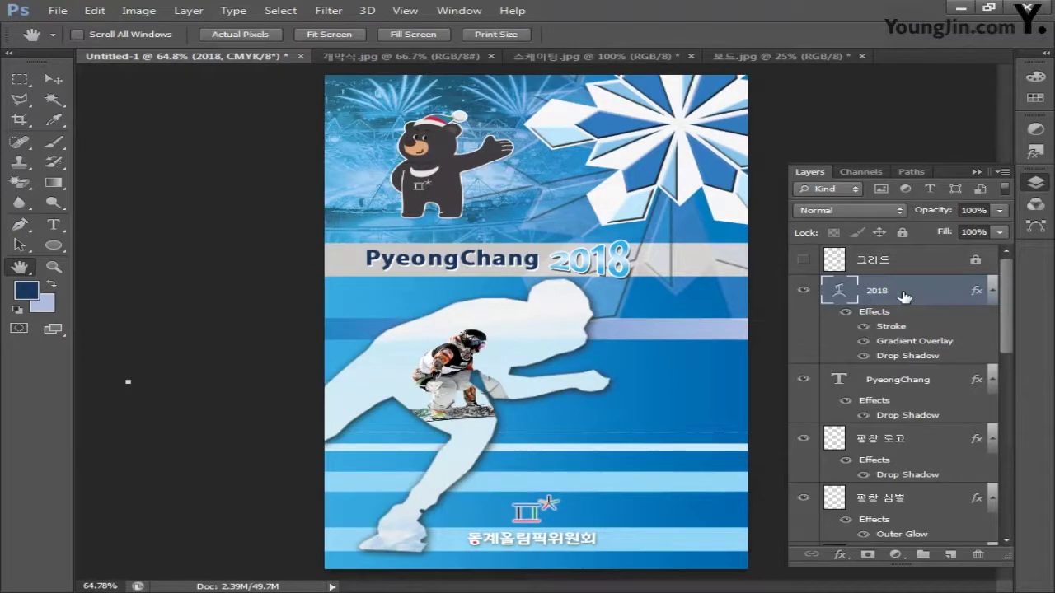
# Step: Stamp all visible layers into a new layer above 2018 and convert the document to RGB Color without flattening
pyautogui.hotkey('ctrl', 'alt', 'shift', 'e')
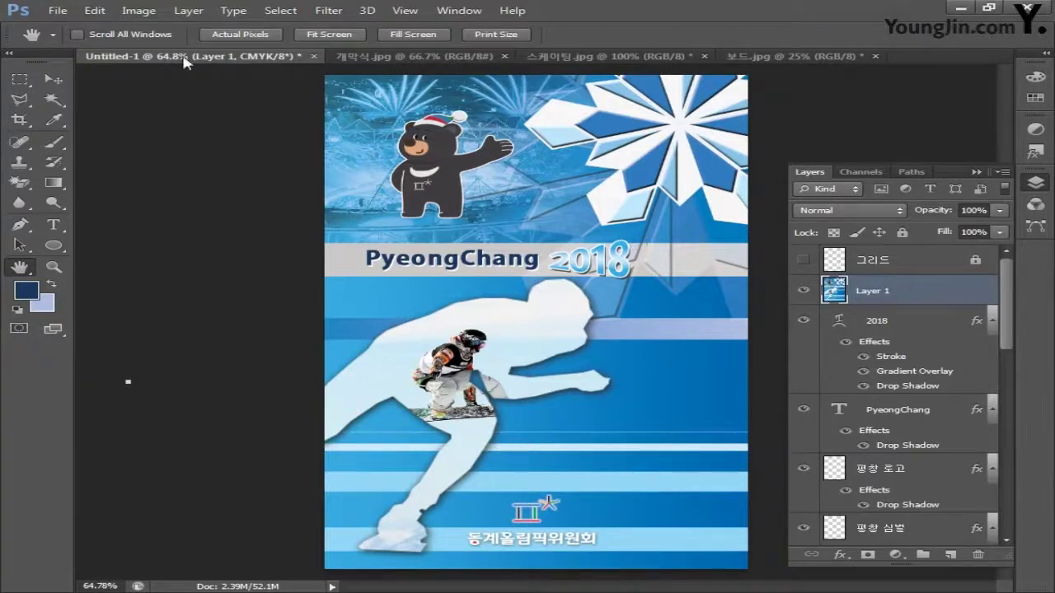
pyautogui.click(151, 17)
pyautogui.moveTo(156, 28)
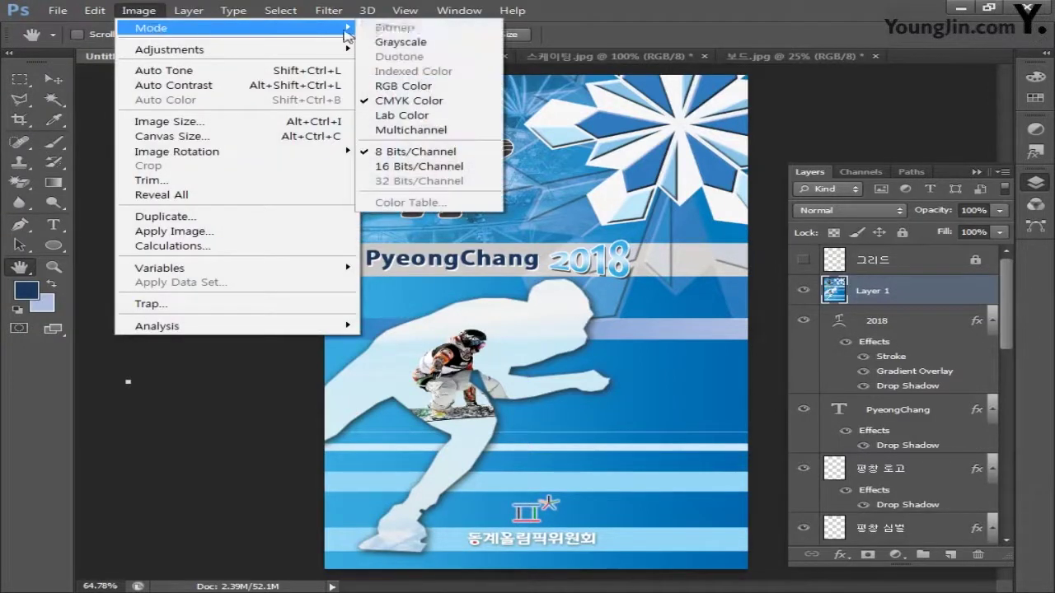
pyautogui.click(401, 88)
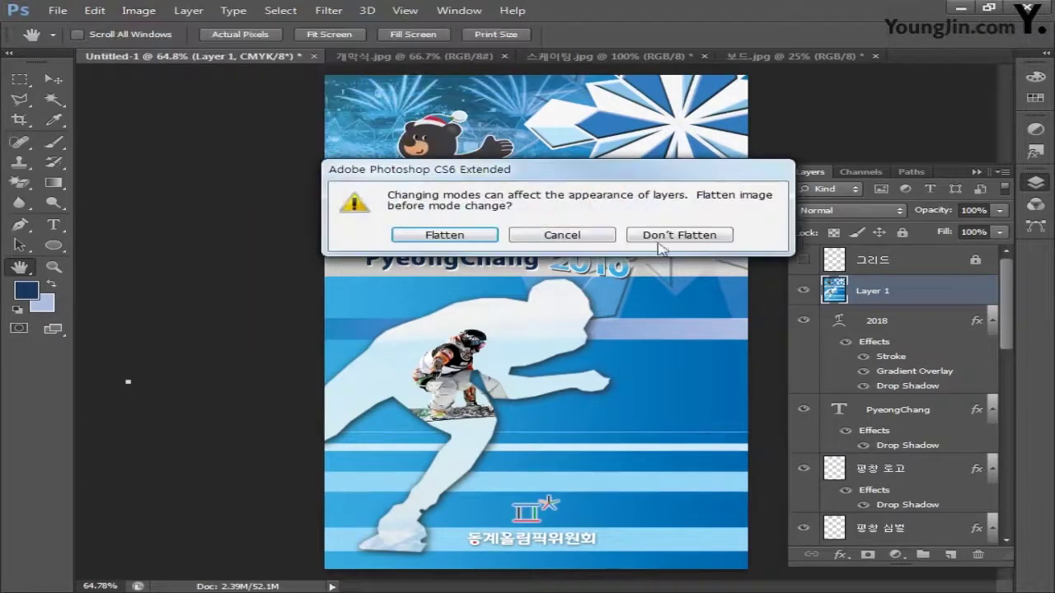
pyautogui.click(684, 240)
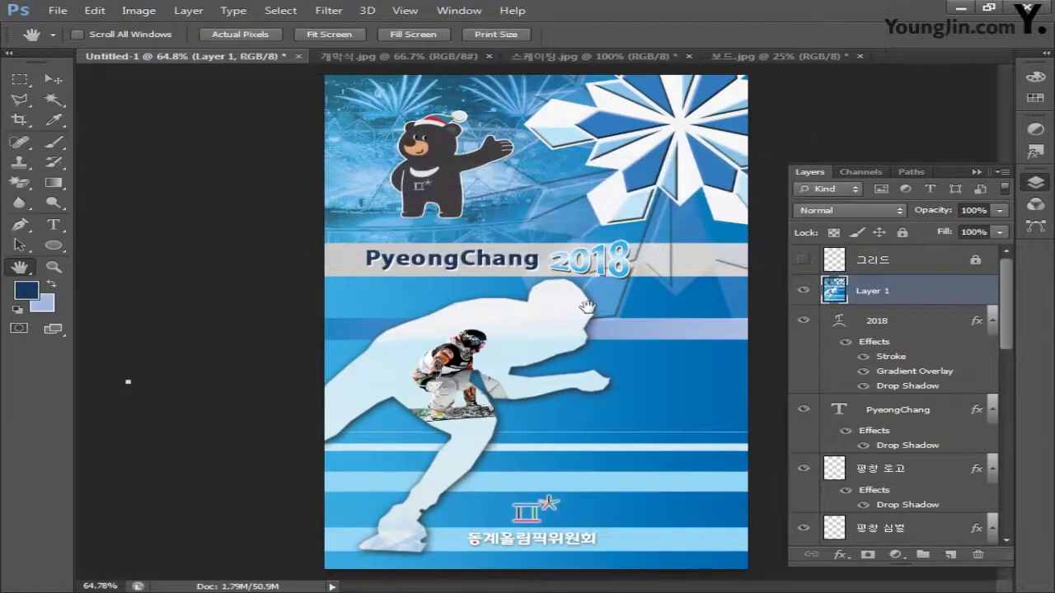
# Step: Save a JPEG copy of the poster named 01 in the 제공소스 folder with Maximum quality 12 and Baseline ("Standard") format
pyautogui.click(57, 9)
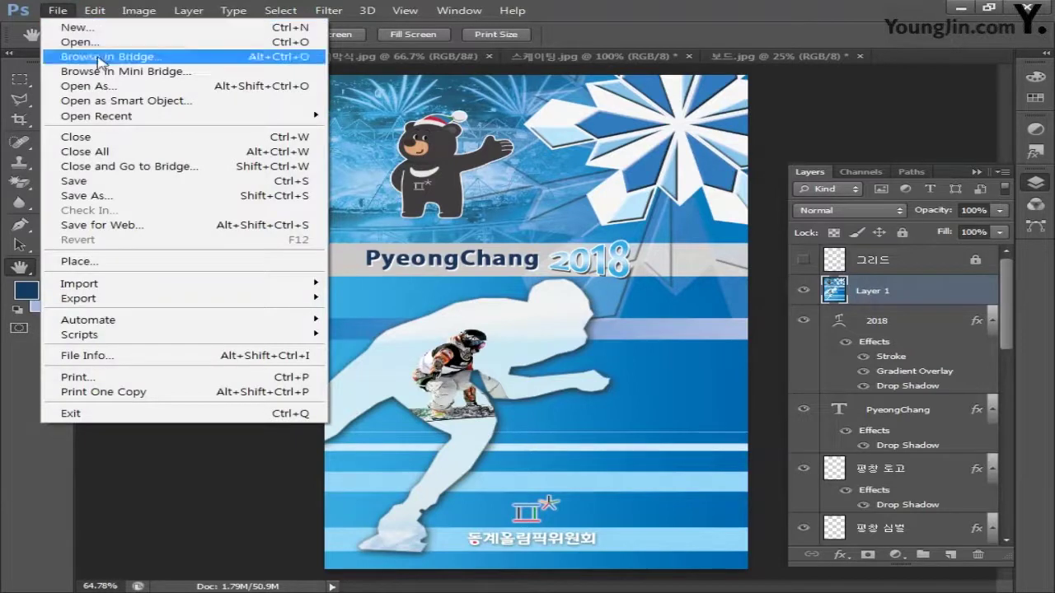
pyautogui.click(83, 197)
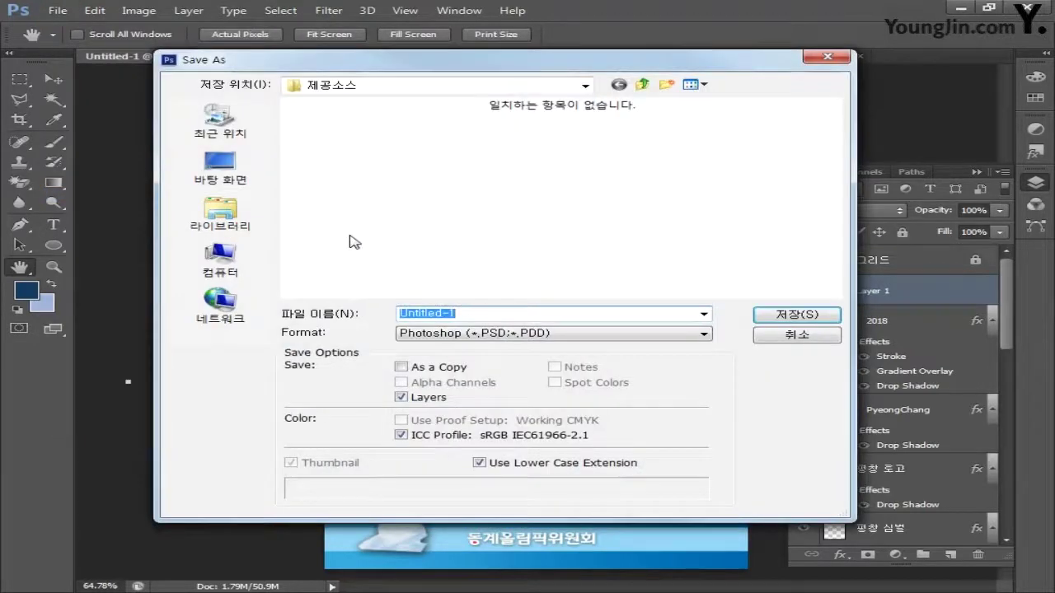
pyautogui.click(430, 333)
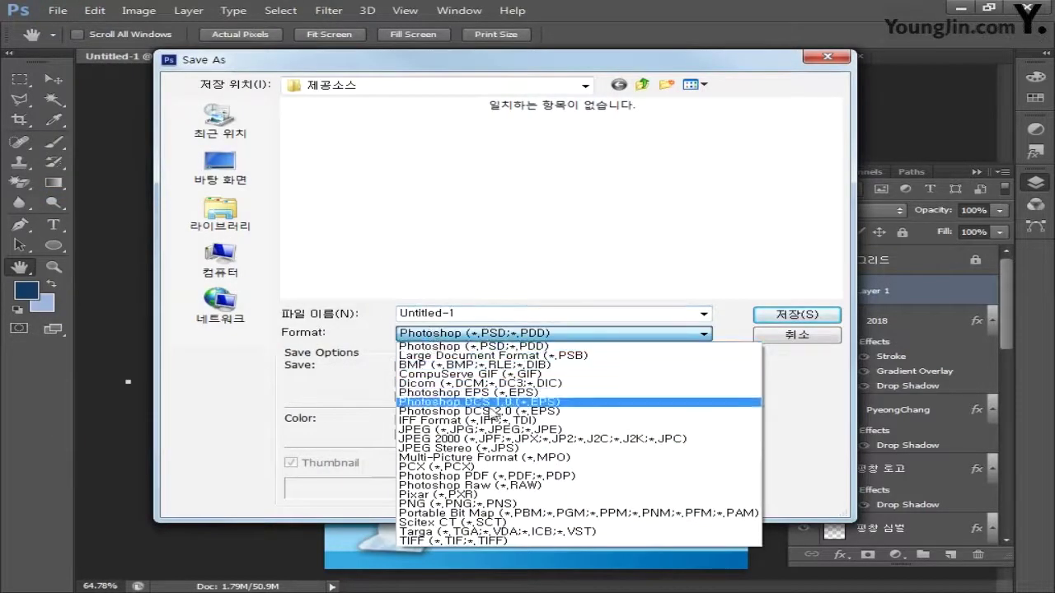
pyautogui.click(494, 433)
pyautogui.doubleClick(494, 314)
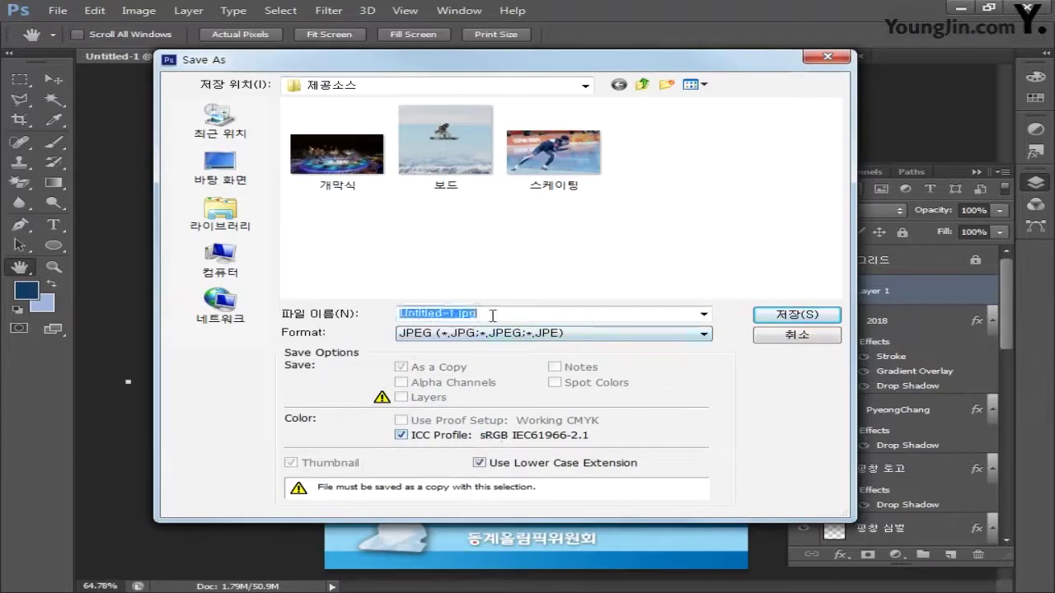
pyautogui.write('0ㅣ')
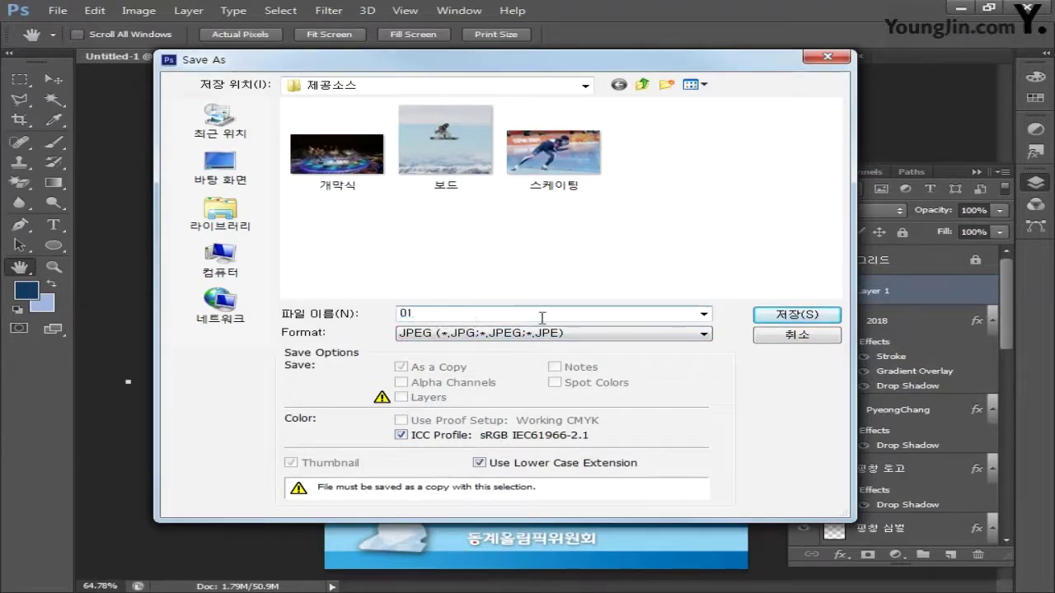
pyautogui.click(796, 314)
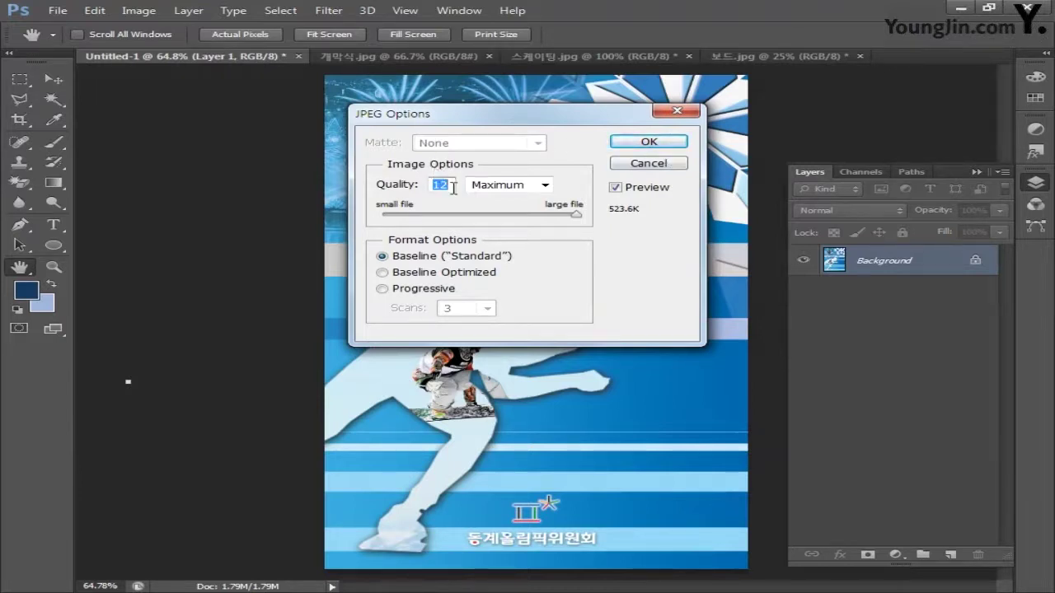
pyautogui.click(649, 142)
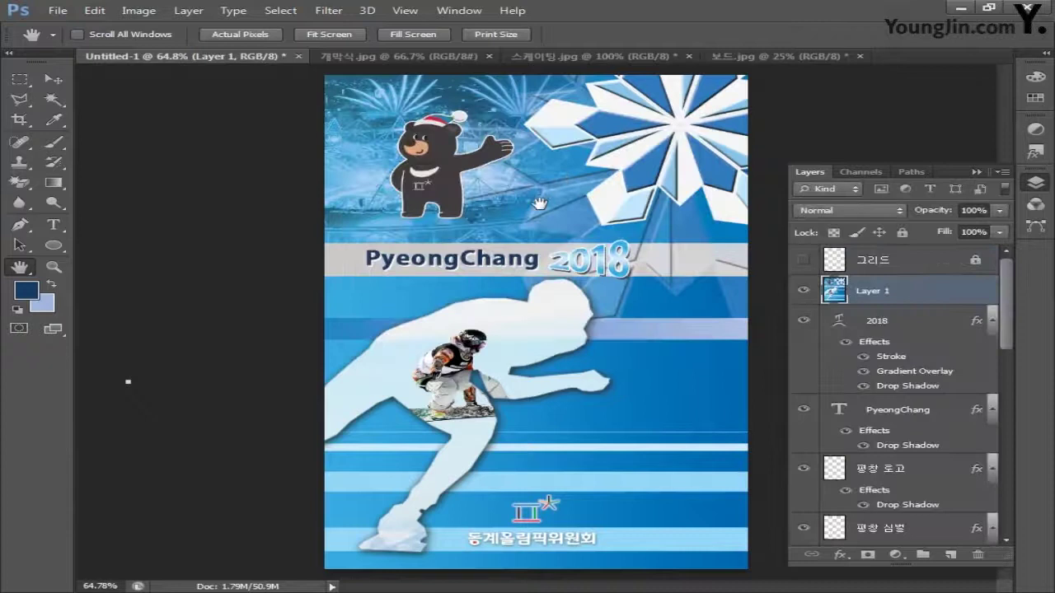